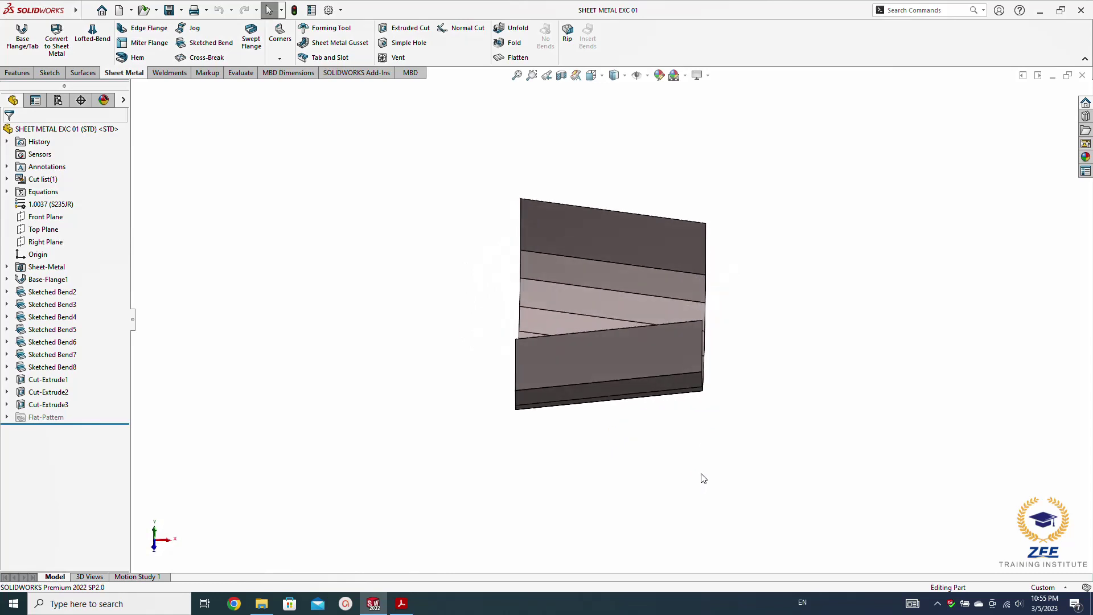
# Examine the finished sheet metal bracket from the standard orthographic views and the isometric view
pyautogui.click(595, 76)
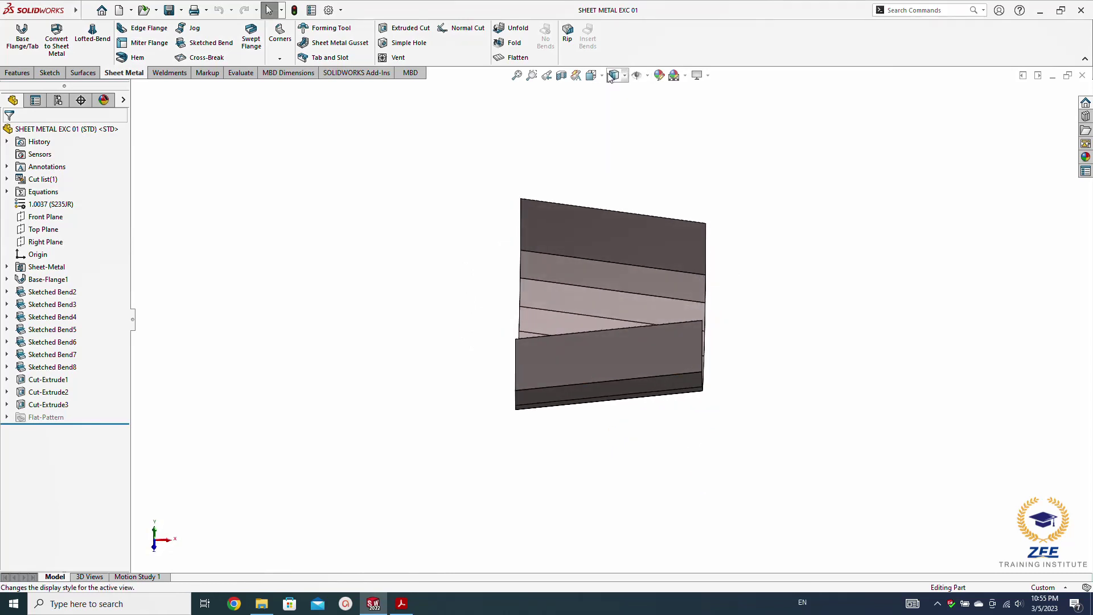
pyautogui.click(596, 78)
pyautogui.click(608, 109)
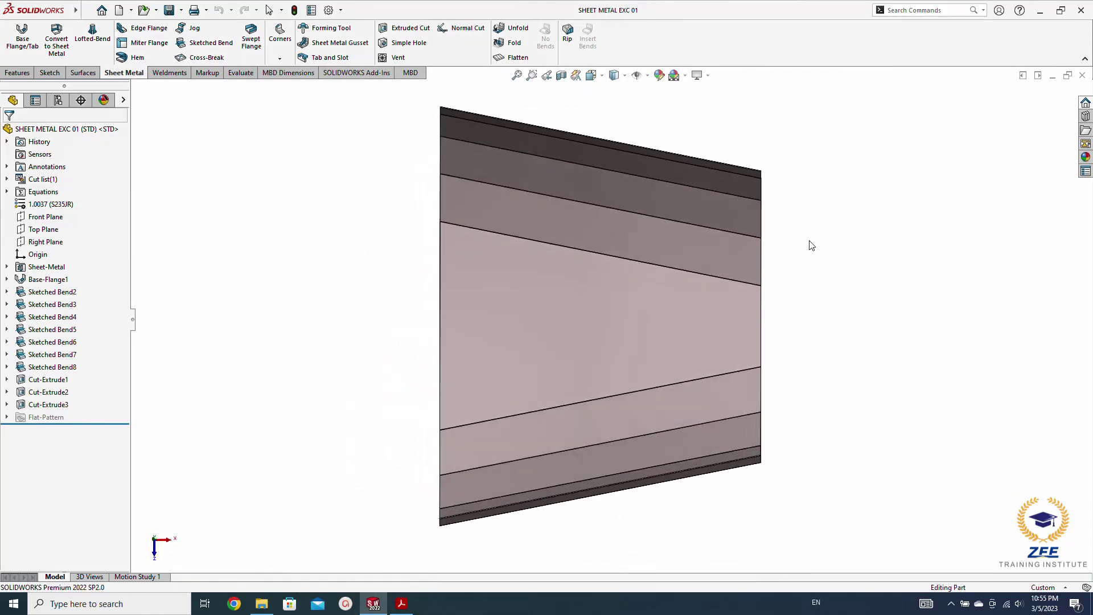
pyautogui.hotkey('ctrl', '1')
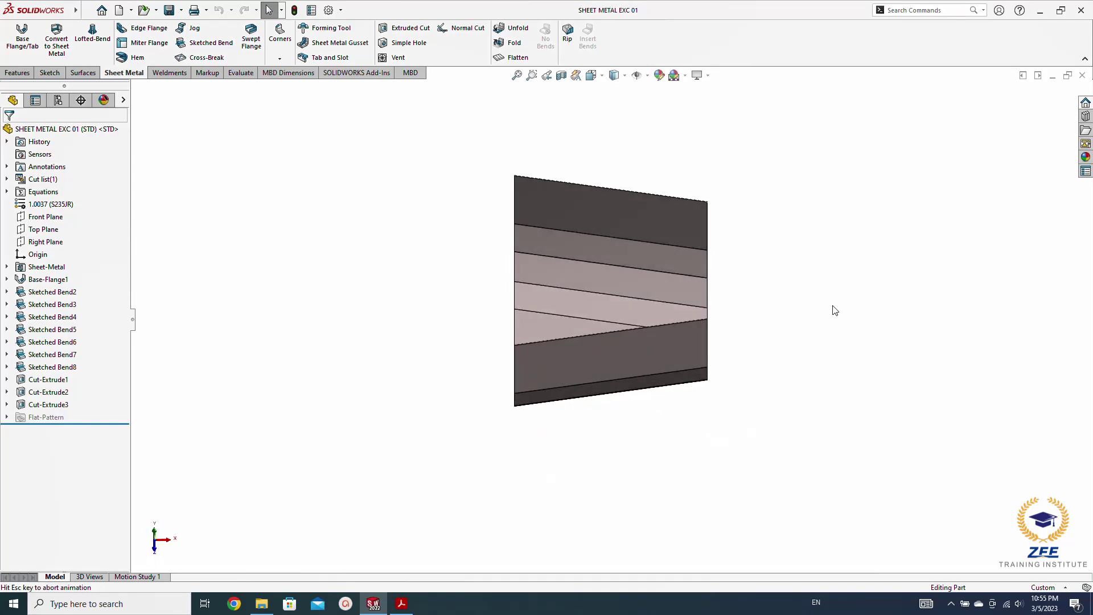
pyautogui.hotkey('ctrl', '3')
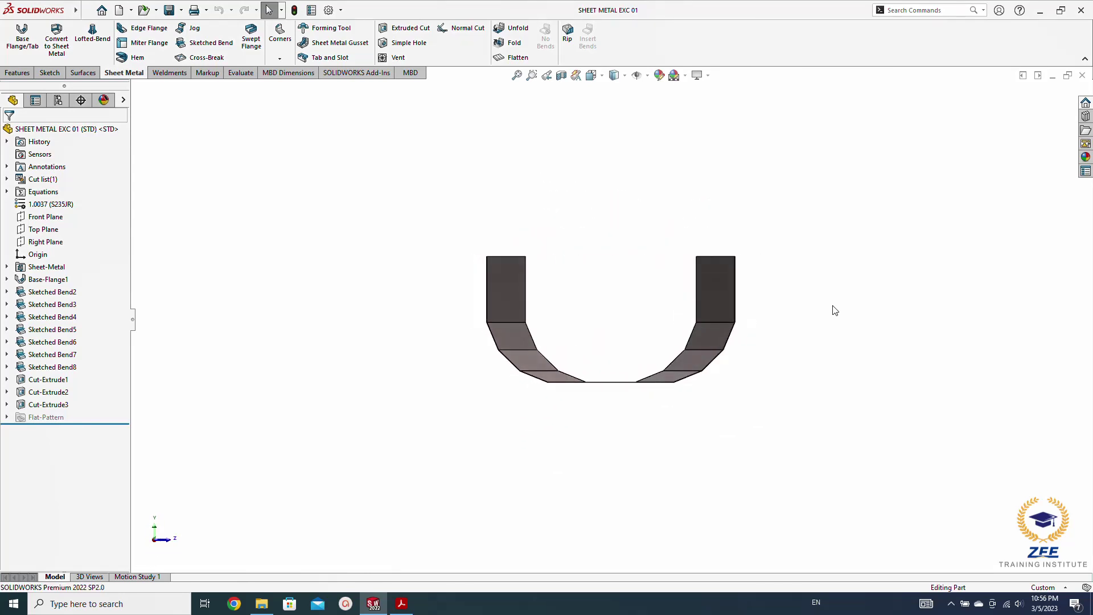
pyautogui.hotkey('ctrl', '4')
pyautogui.hotkey('ctrl', '5')
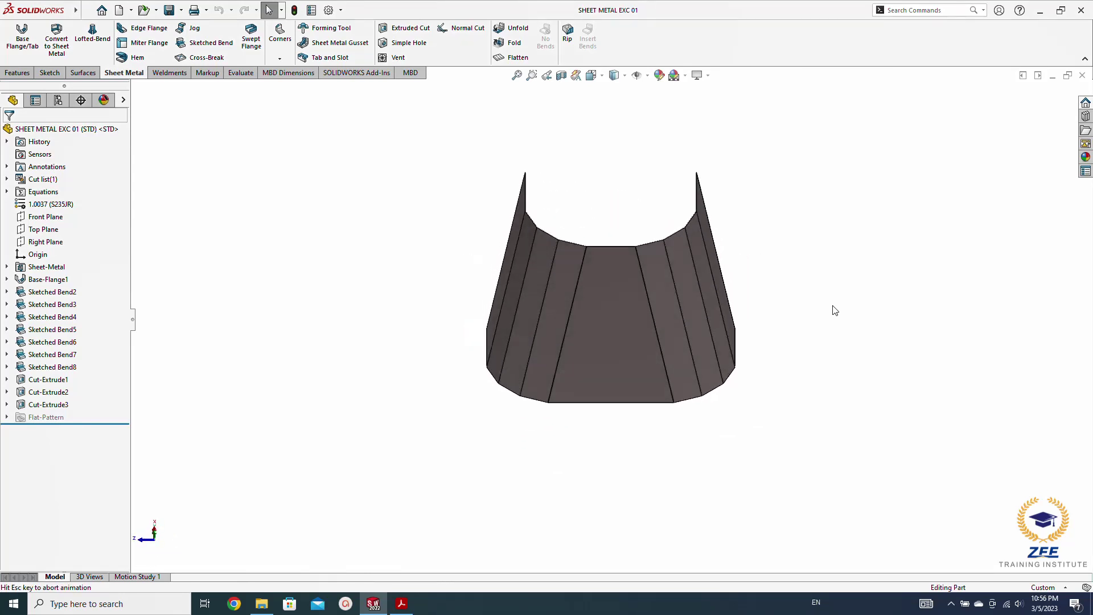
pyautogui.hotkey('ctrl', '6')
pyautogui.hotkey('ctrl', '7')
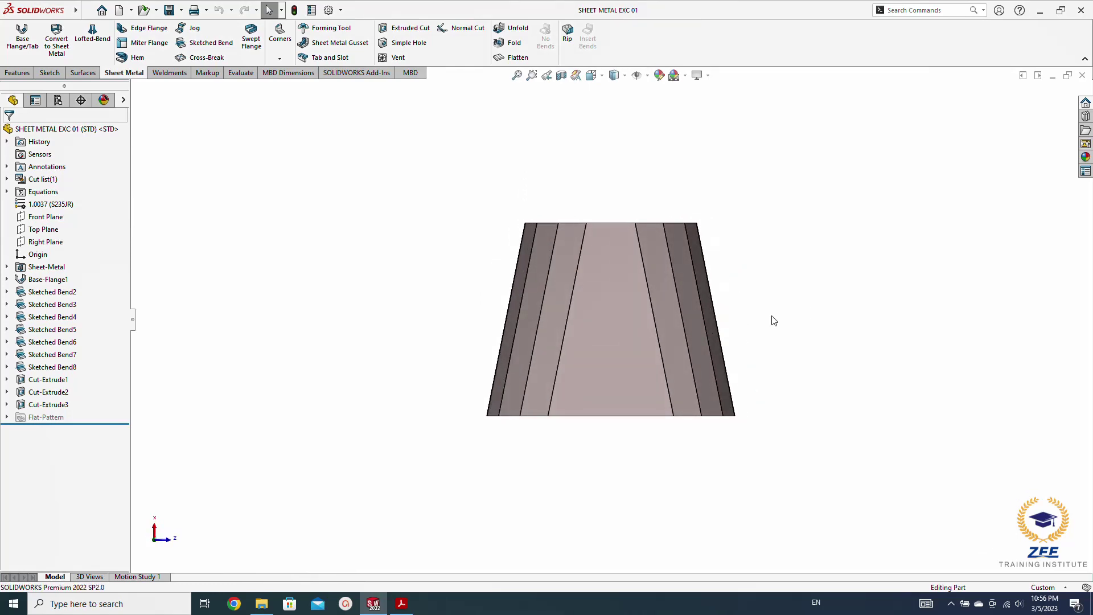
# Switch to the SHEET METAL EXC 01 drawing in Acrobat Reader and review the bracket's dimensions, bend angles and sheet thickness
pyautogui.hotkey('alt', 'Tab')
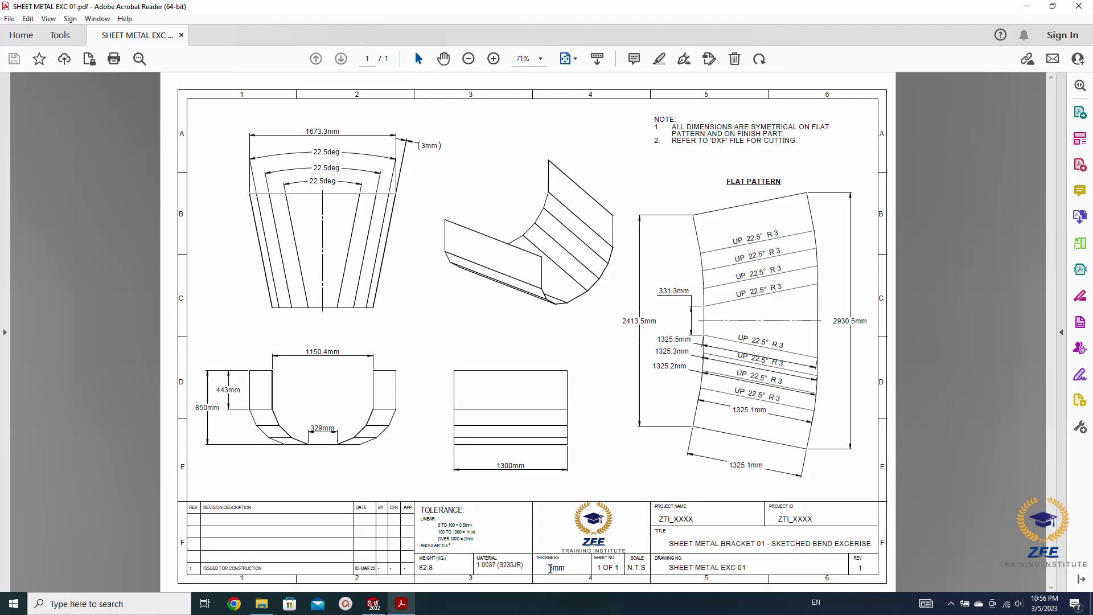
pyautogui.click(601, 461)
pyautogui.click(1027, 8)
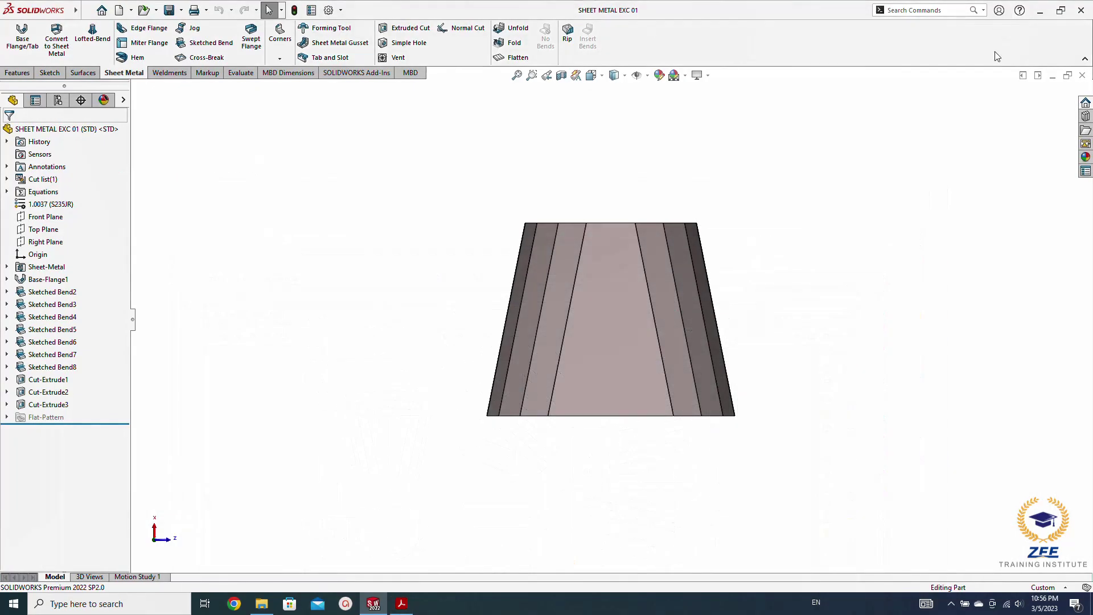
# Close the SHEET METAL EXC 01 part and create a new part from the 01 mmKg template
pyautogui.click(1080, 76)
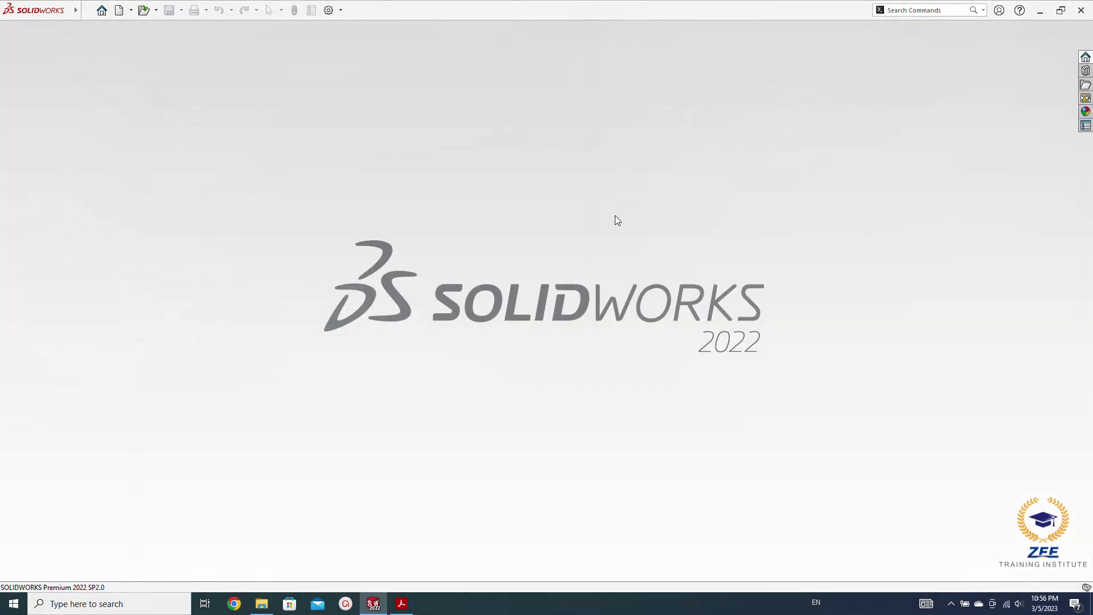
pyautogui.click(119, 10)
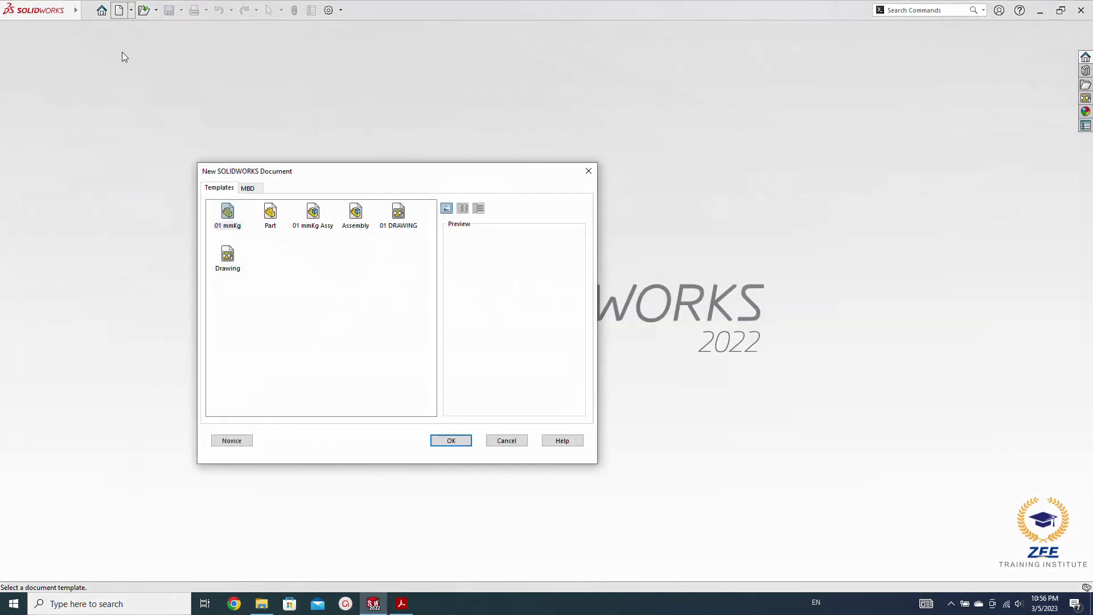
pyautogui.click(443, 440)
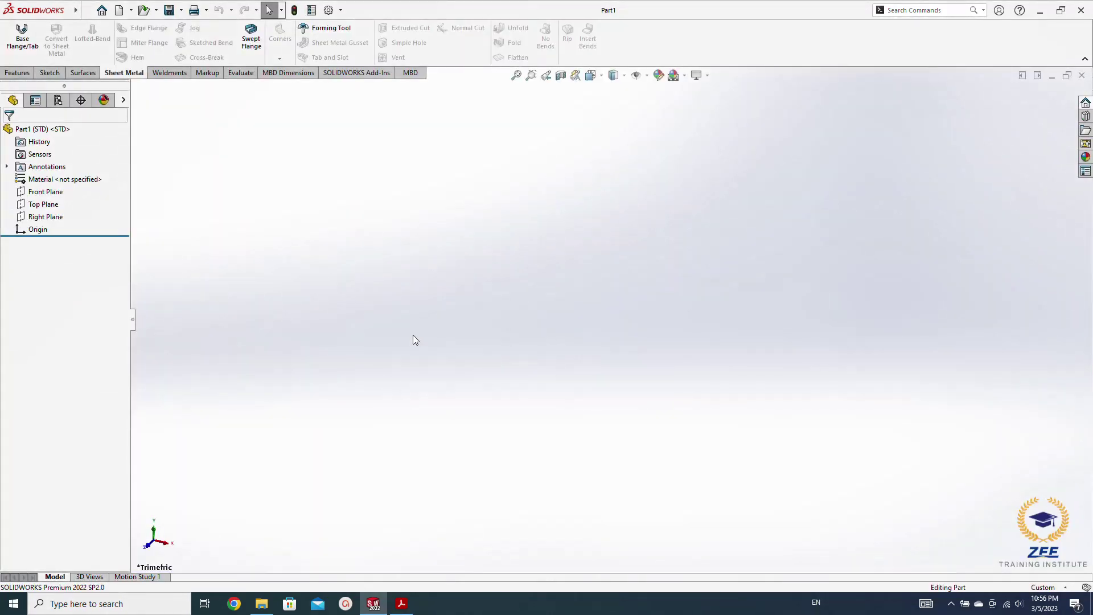
# Start a sketch on the Top Plane and draw a corner rectangle beside the origin
pyautogui.click(43, 203)
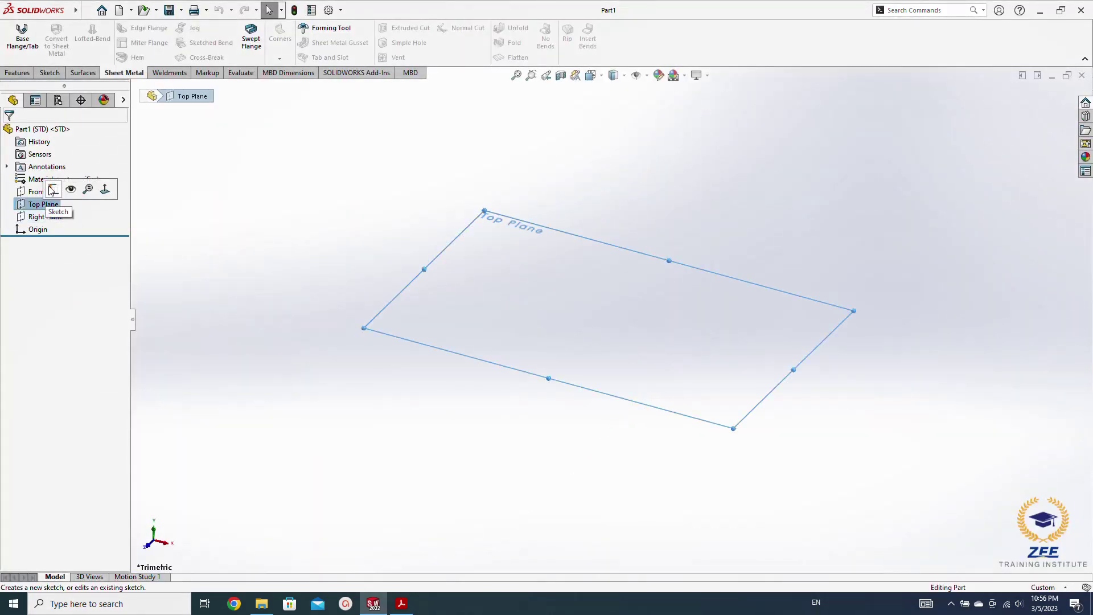
pyautogui.click(83, 187)
pyautogui.moveTo(264, 247)
pyautogui.mouseDown(button='right')
pyautogui.moveTo(281, 258)
pyautogui.moveTo(269, 321)
pyautogui.mouseUp(button='right')
pyautogui.moveTo(646, 249)
pyautogui.mouseDown()
pyautogui.moveTo(817, 376)
pyautogui.moveTo(880, 395)
pyautogui.moveTo(883, 433)
pyautogui.mouseUp()
pyautogui.press('Escape')
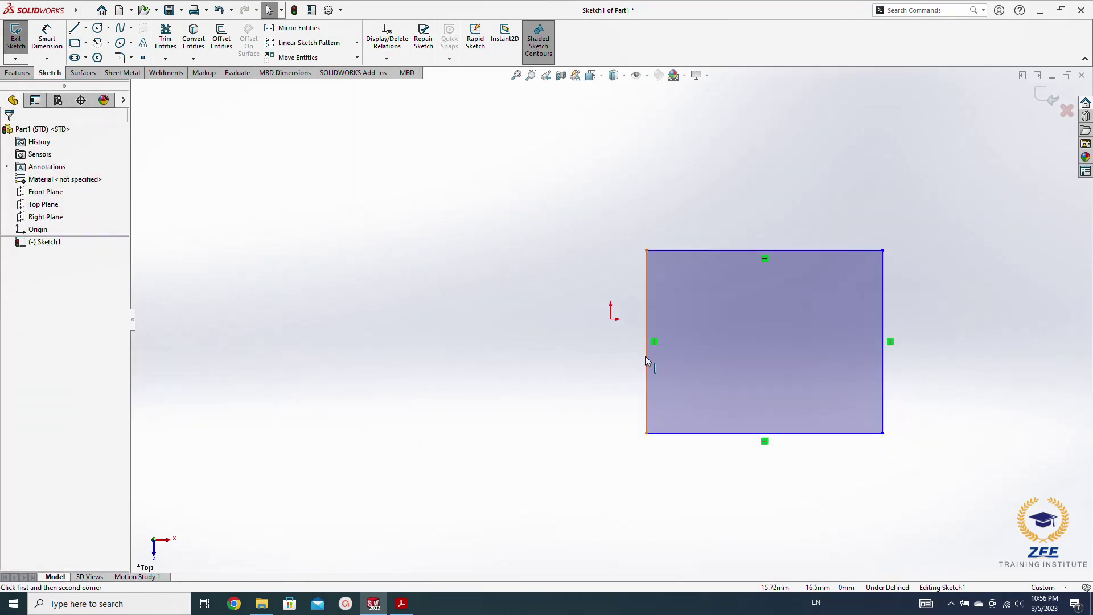
# Make the midpoint of the rectangle's left edge coincident with the origin
pyautogui.click(646, 341)
pyautogui.keyDown('ctrl'); pyautogui.click(610, 318); pyautogui.keyUp('ctrl')
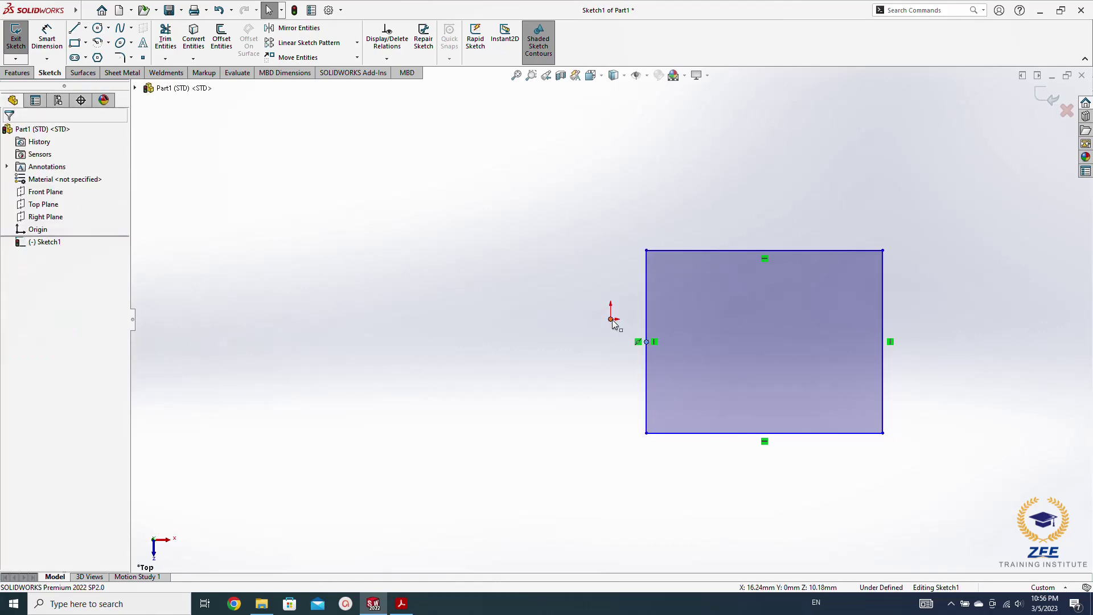
pyautogui.click(679, 269)
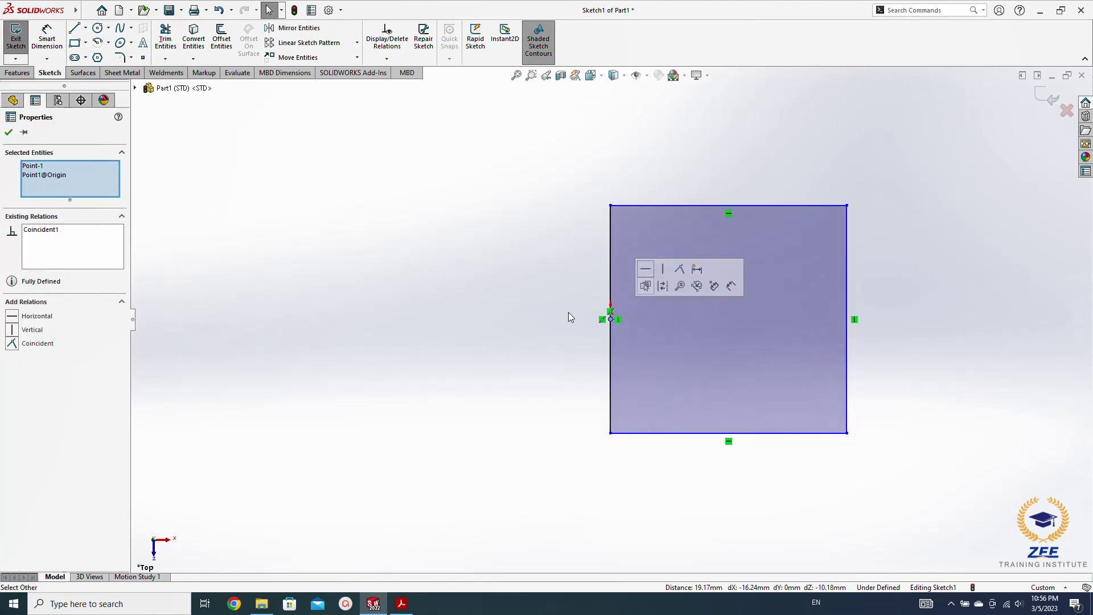
pyautogui.click(506, 372)
# Dimension the rectangle's left edge to 3000 mm
pyautogui.moveTo(506, 371); pyautogui.dragTo(561, 257, button='right')
pyautogui.click(609, 280)
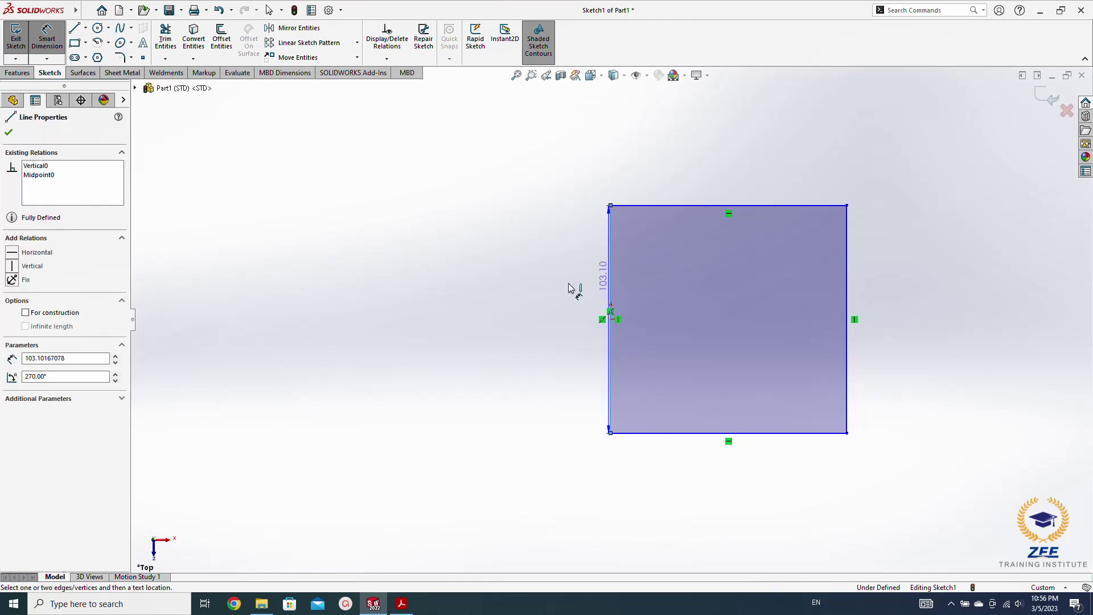
pyautogui.click(502, 301)
pyautogui.write('3')
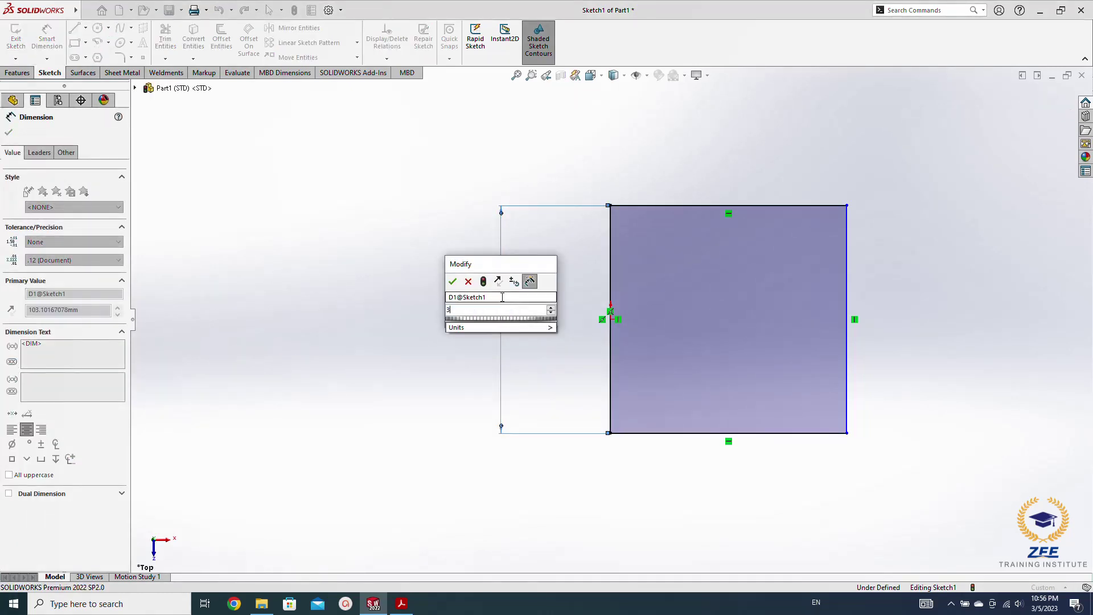
pyautogui.write('000')
pyautogui.press('Return')
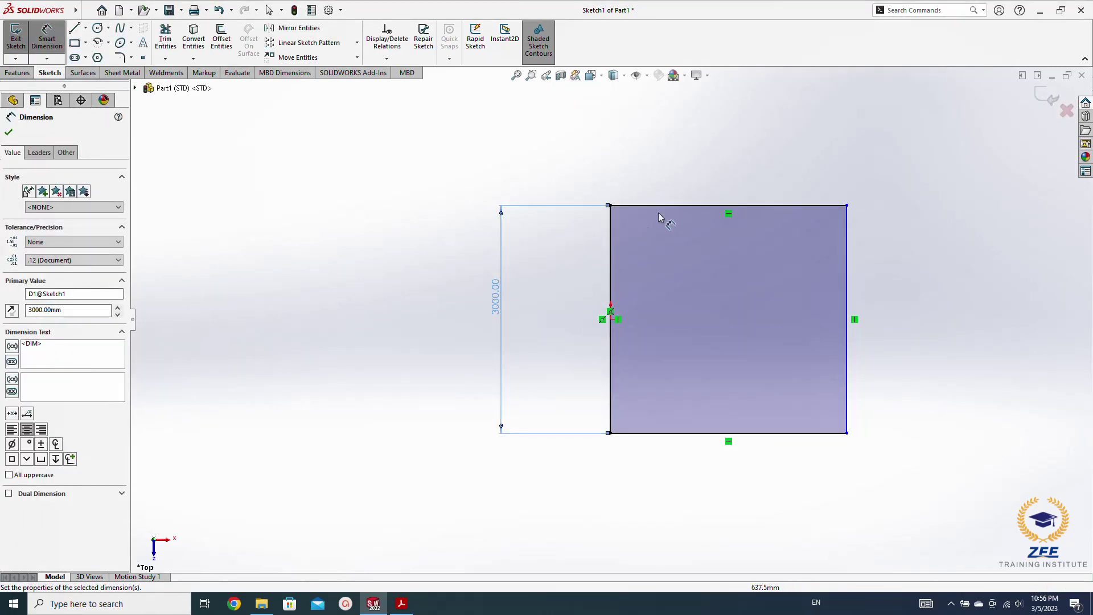
# Dimension the rectangle's upper edge to 1500 mm
pyautogui.click(665, 206)
pyautogui.click(732, 180)
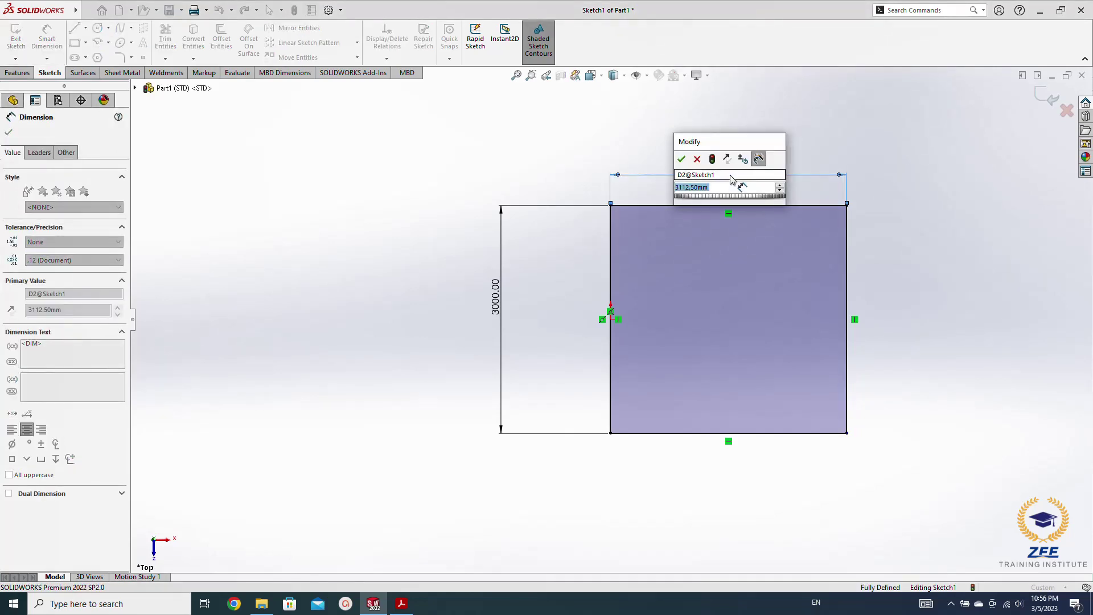
pyautogui.write('1500')
pyautogui.press('Return')
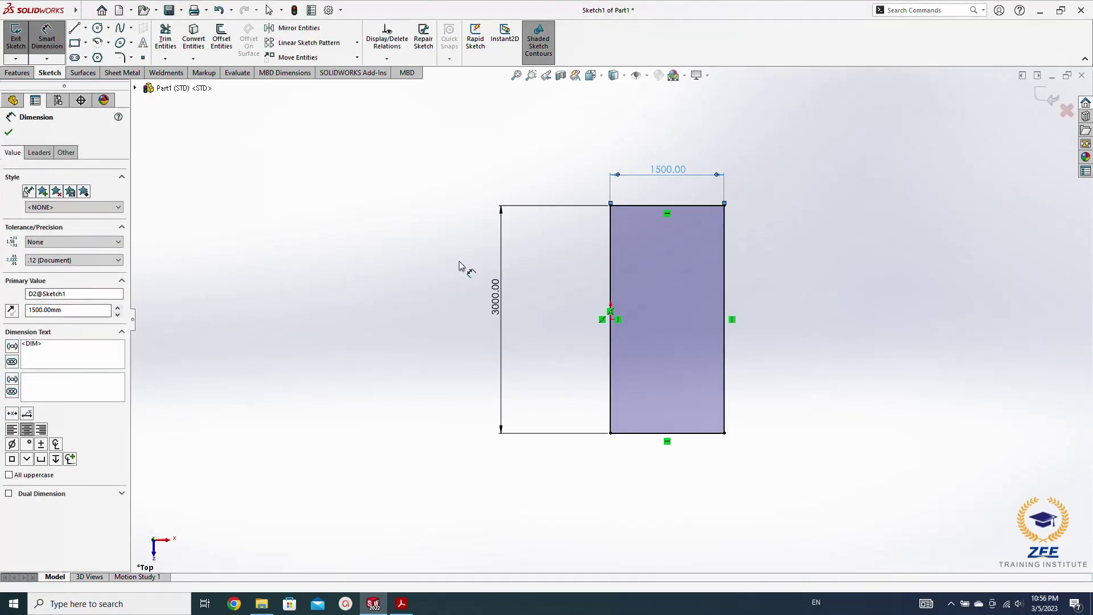
pyautogui.press('Escape')
pyautogui.press('f')
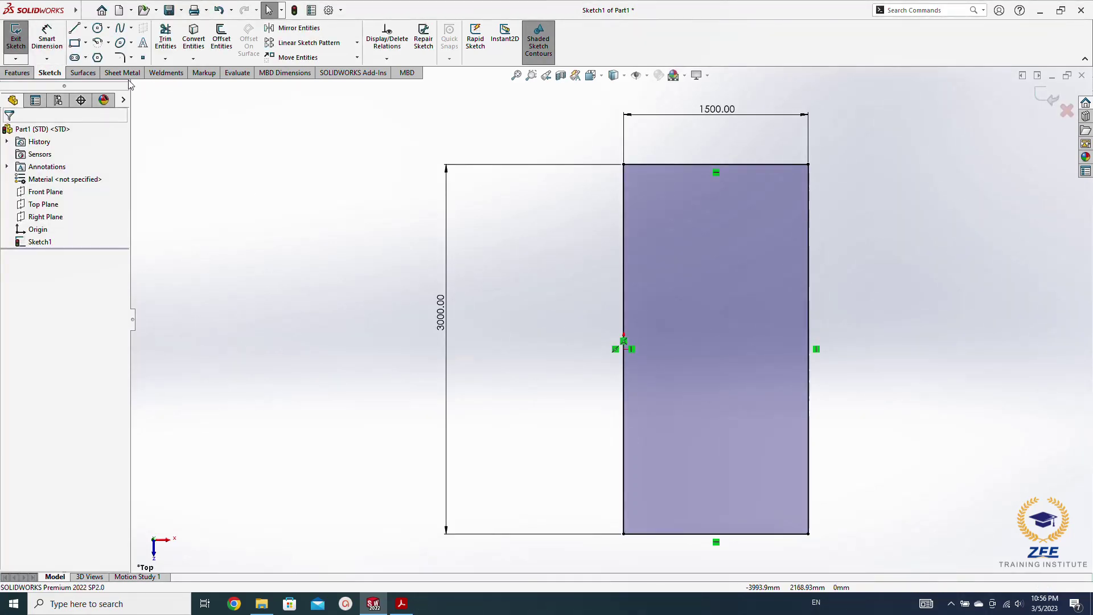
# Draw a horizontal centerline from the origin to the midpoint of the rectangle's right edge
pyautogui.click(86, 28)
pyautogui.click(97, 55)
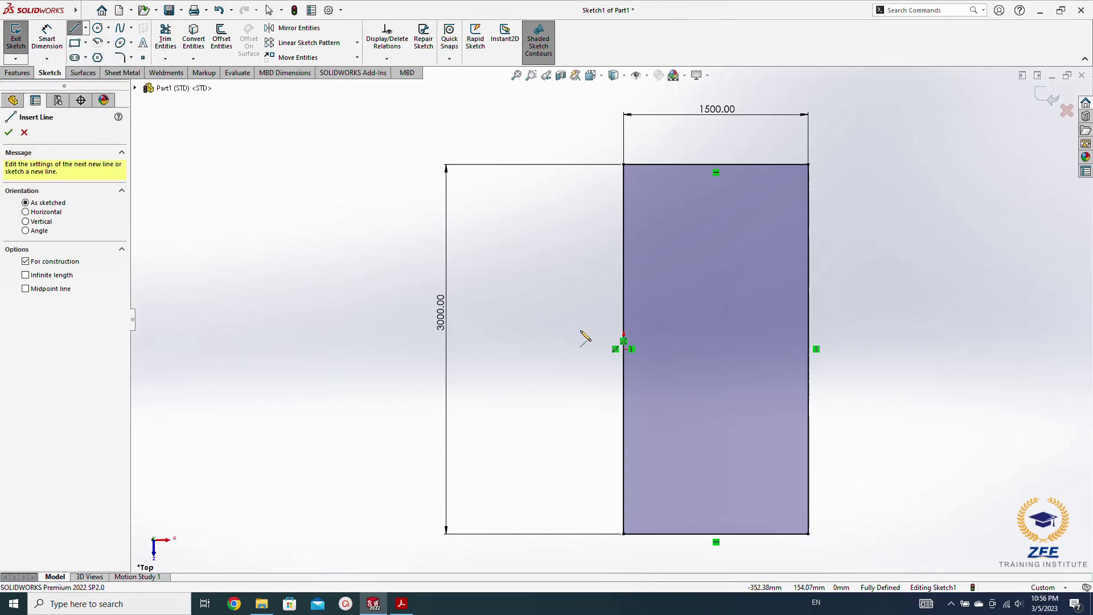
pyautogui.click(625, 348)
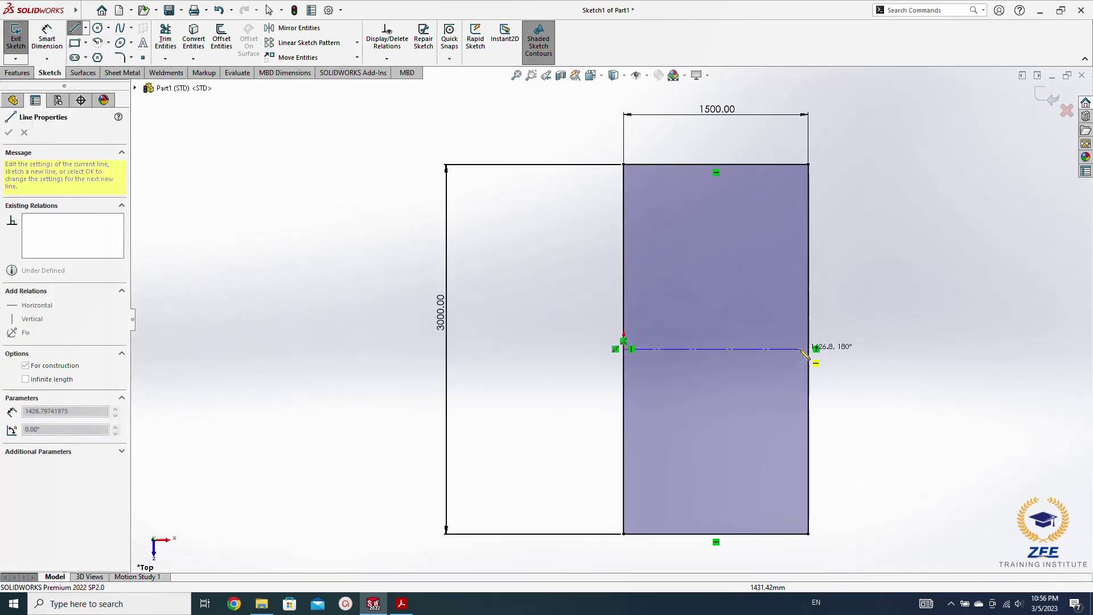
pyautogui.click(808, 348)
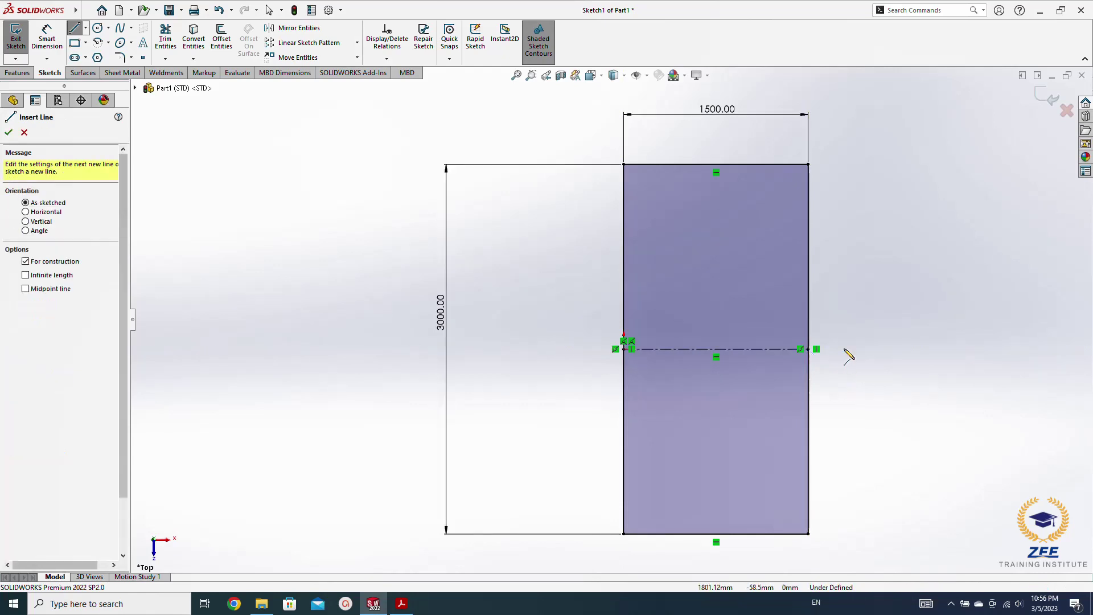
pyautogui.press('Escape')
# Draw two sloping centerlines between the rectangle's vertical edges, about 1572 mm long above the horizontal centerline and about 1544 mm below it
pyautogui.click(624, 247)
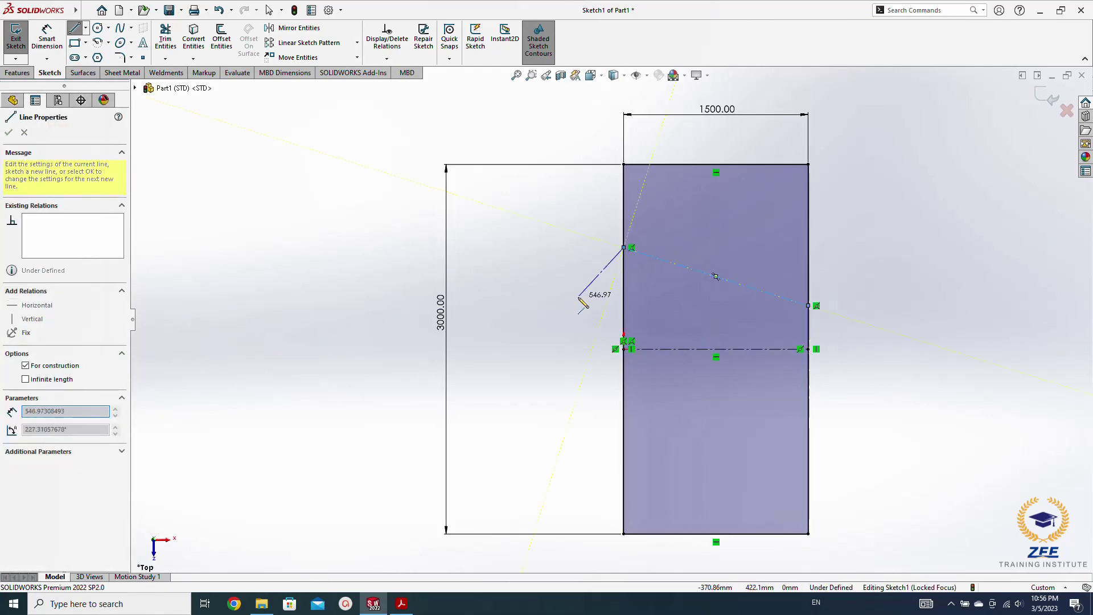
pyautogui.press('Escape')
pyautogui.click(808, 393)
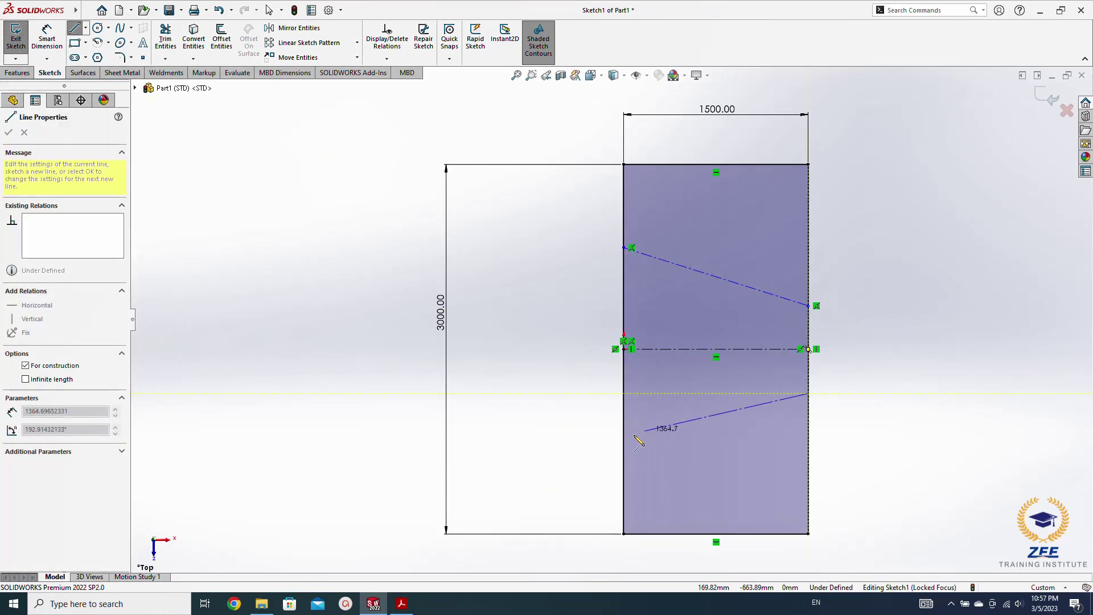
pyautogui.click(624, 438)
pyautogui.press('Escape')
# Convert both sloping construction lines into solid sketch lines
pyautogui.click(658, 428)
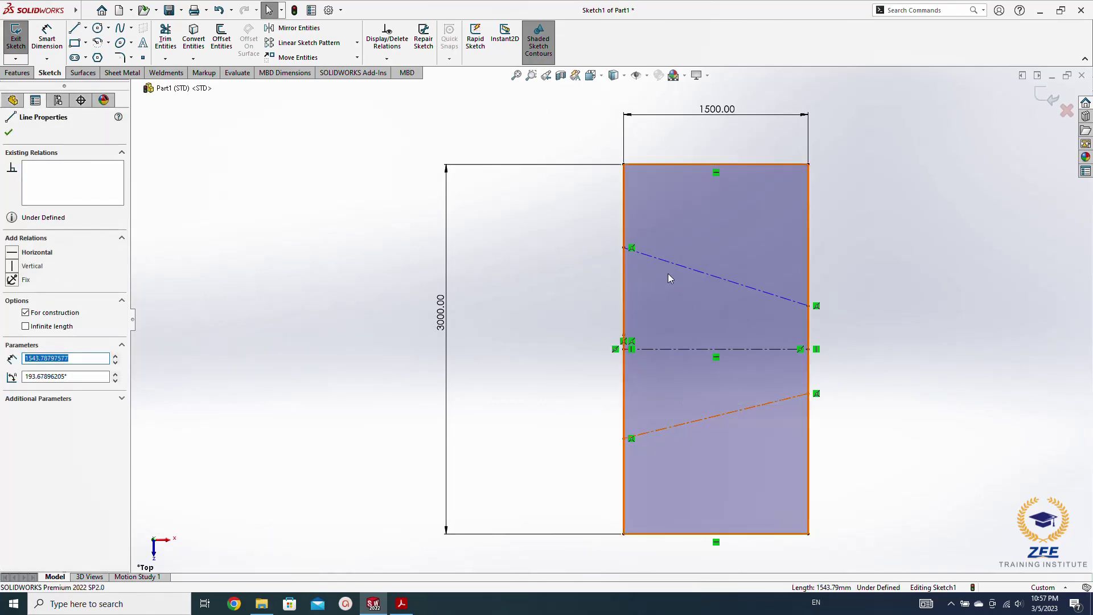
pyautogui.keyDown('ctrl'); pyautogui.click(670, 264); pyautogui.keyUp('ctrl')
pyautogui.click(721, 232)
pyautogui.click(577, 287)
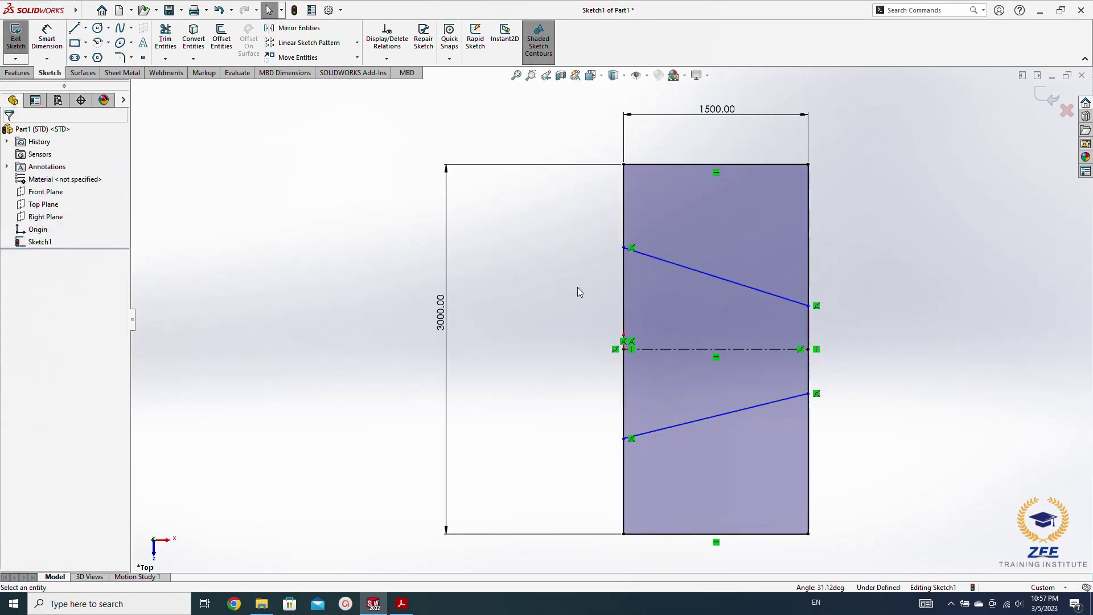
# Make the two sloping lines symmetric about the horizontal centerline
pyautogui.click(662, 352)
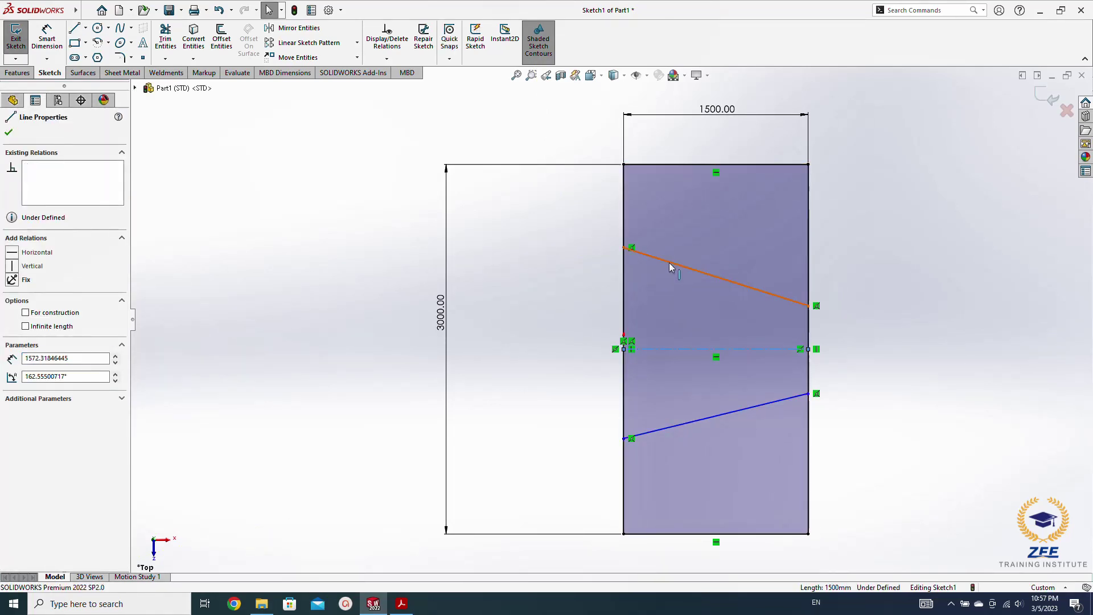
pyautogui.keyDown('ctrl'); pyautogui.click(669, 262); pyautogui.keyUp('ctrl')
pyautogui.keyDown('ctrl'); pyautogui.click(680, 429); pyautogui.keyUp('ctrl')
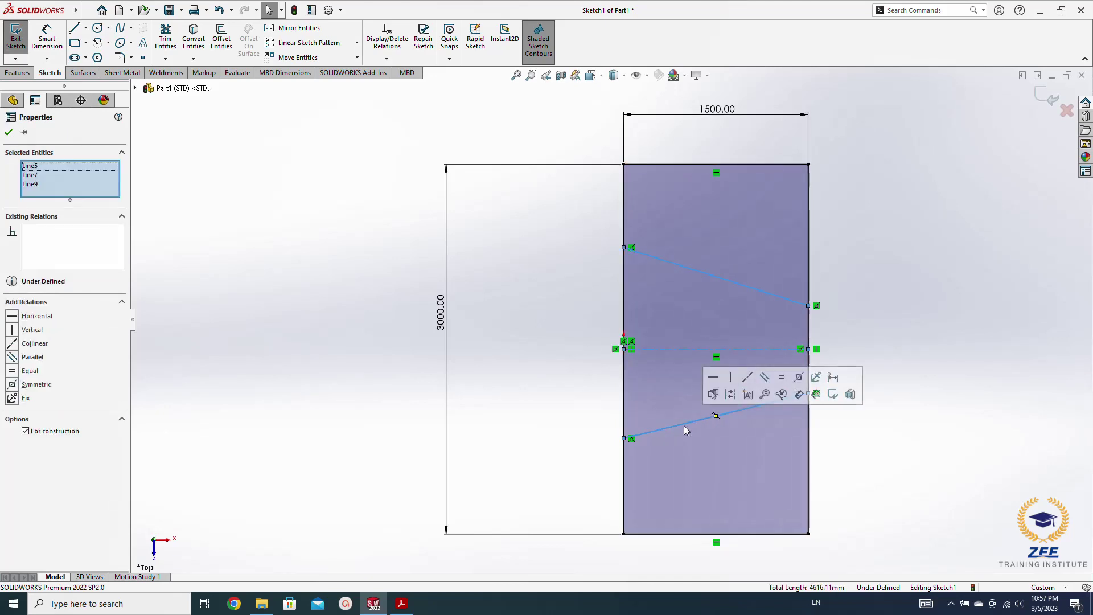
pyautogui.click(798, 379)
pyautogui.click(517, 299)
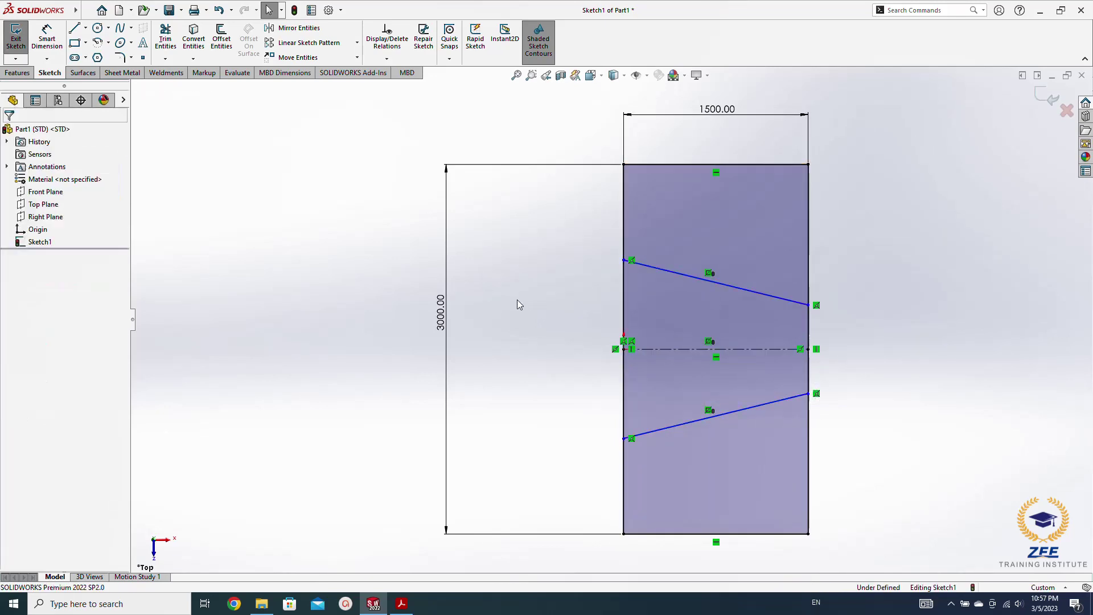
# Dimension the gap between the sloping lines' right endpoints to 250 mm
pyautogui.moveTo(861, 403); pyautogui.dragTo(848, 335, button='right')
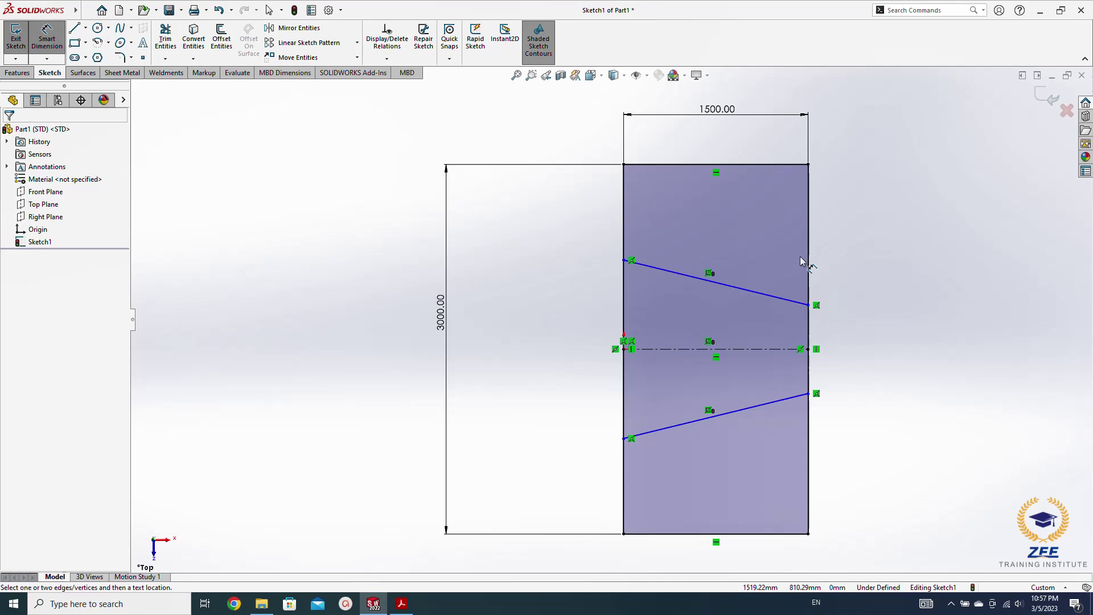
pyautogui.click(808, 305)
pyautogui.click(809, 393)
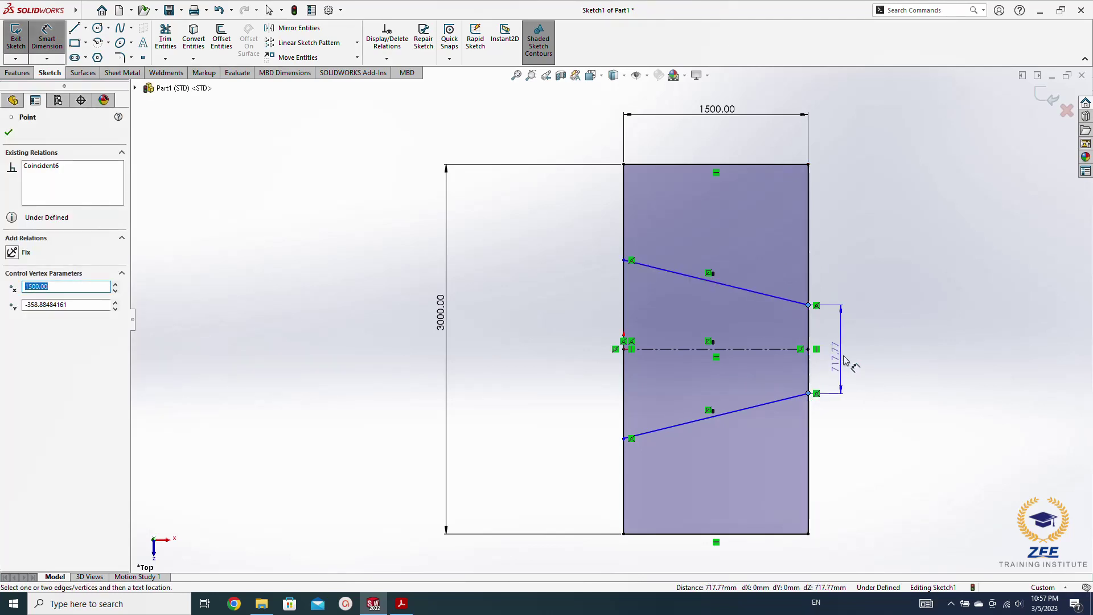
pyautogui.click(844, 359)
pyautogui.write('250')
pyautogui.press('Return')
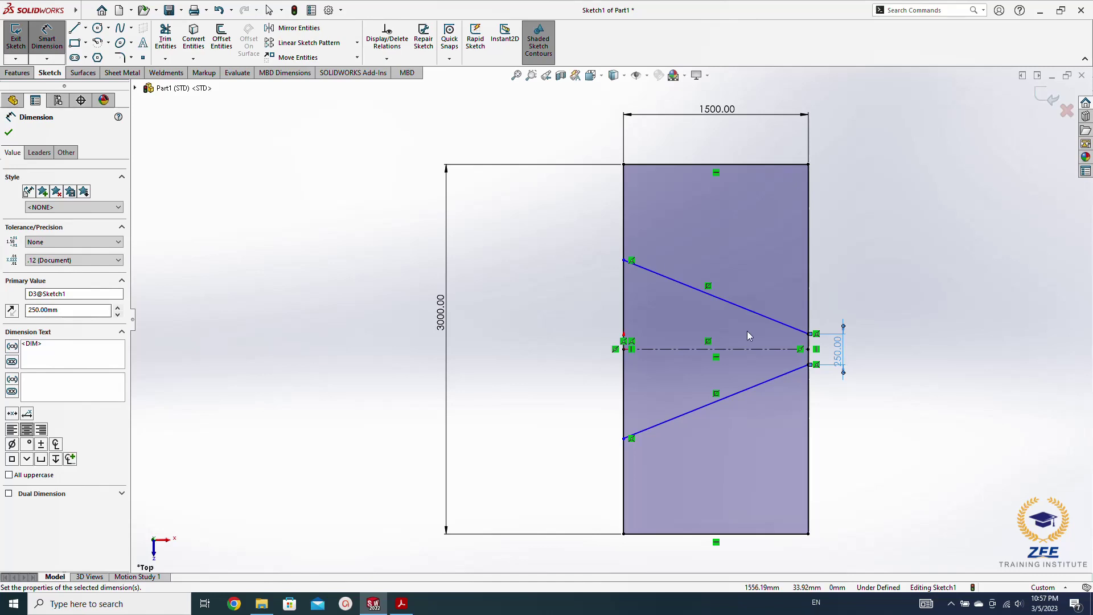
# Dimension the angle between the two sloping lines to 22.5°
pyautogui.click(682, 284)
pyautogui.click(676, 421)
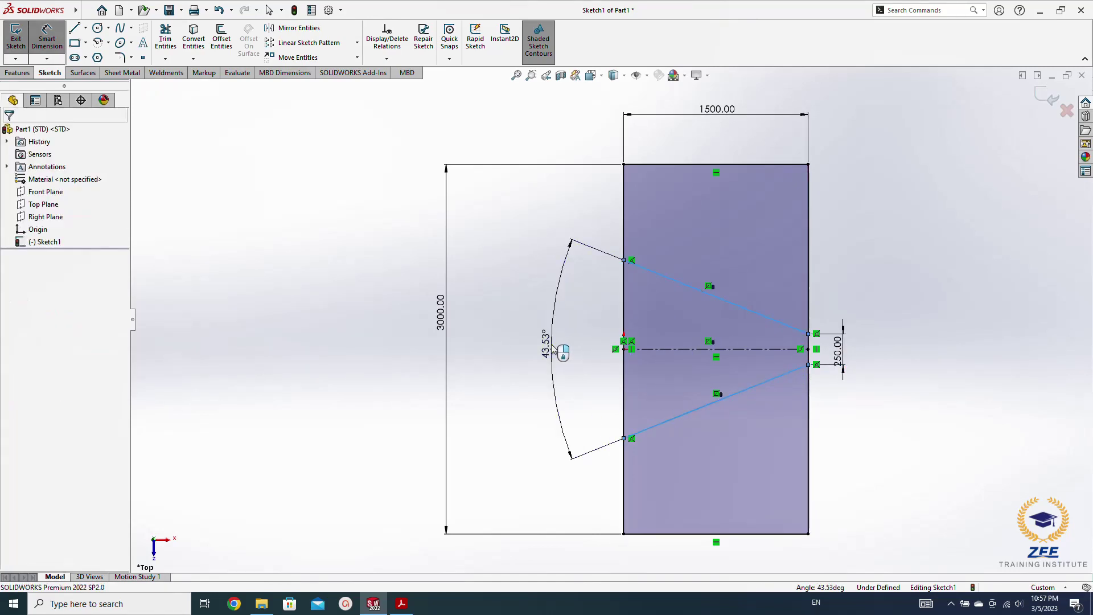
pyautogui.click(555, 349)
pyautogui.write('22.5')
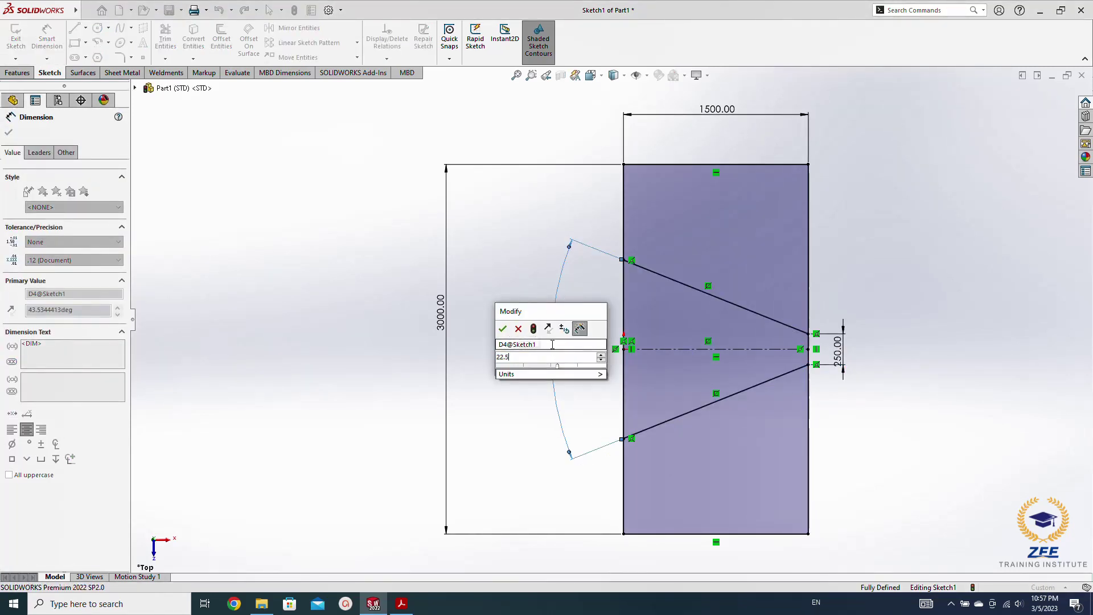
pyautogui.press('Return')
pyautogui.press('Escape')
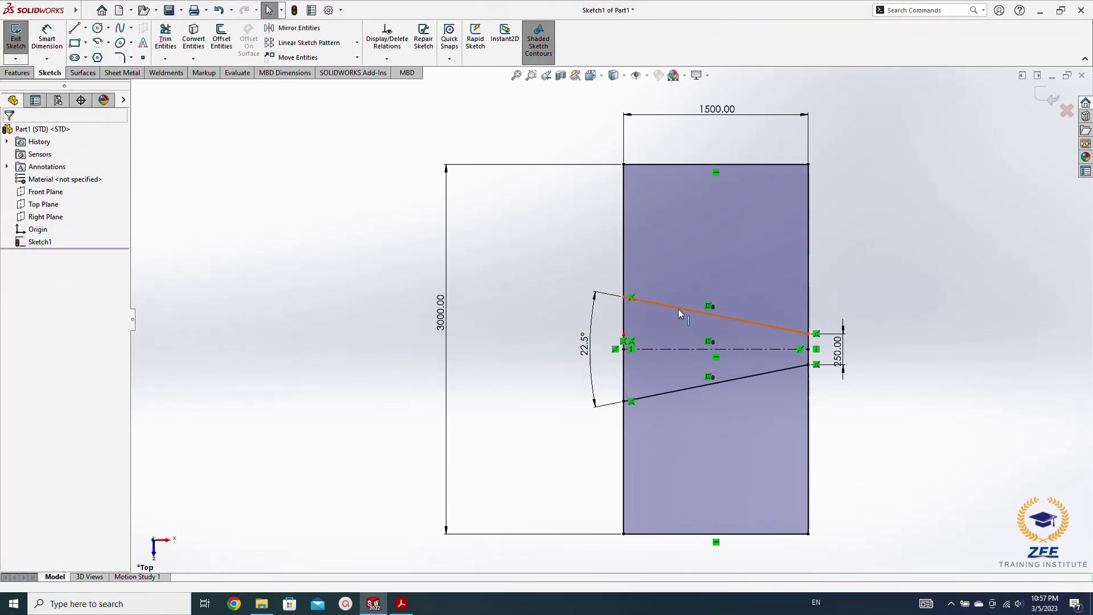
# Convert both sloping lines to construction geometry
pyautogui.click(663, 394)
pyautogui.keyDown('ctrl'); pyautogui.click(665, 393); pyautogui.keyUp('ctrl')
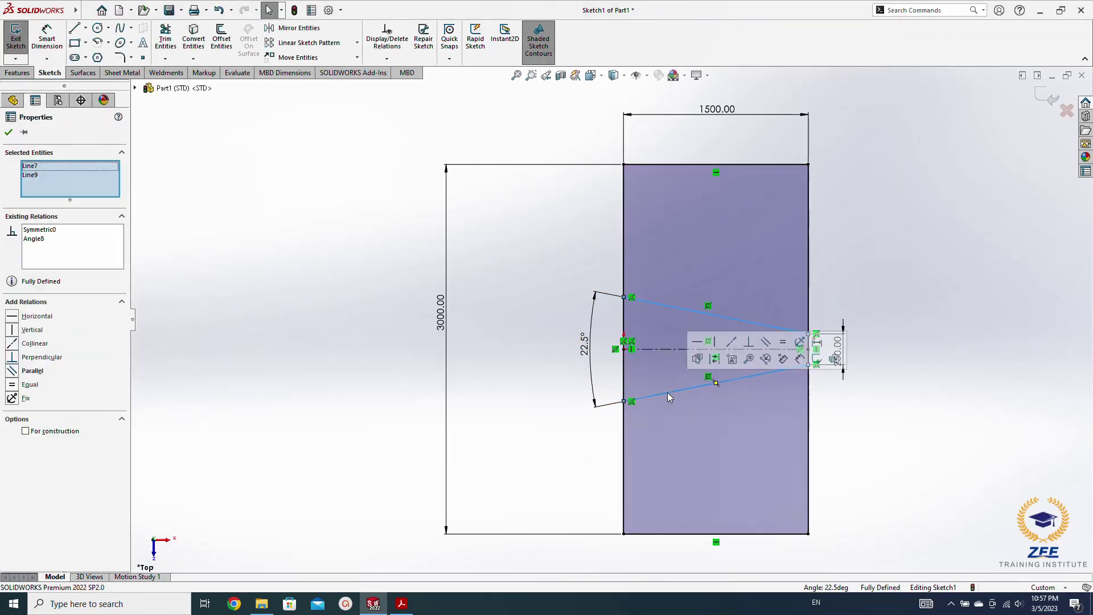
pyautogui.click(713, 359)
# Create a Base Flange from the sketch with 3 mm thickness, K-Factor 0.5 and rectangular auto relief
pyautogui.click(121, 72)
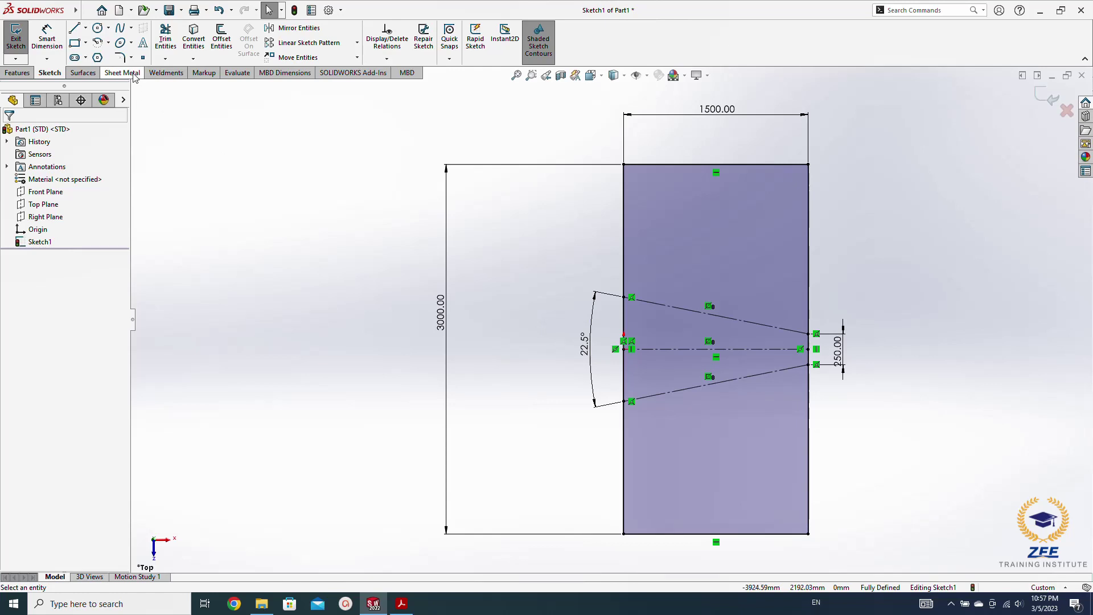
pyautogui.click(22, 35)
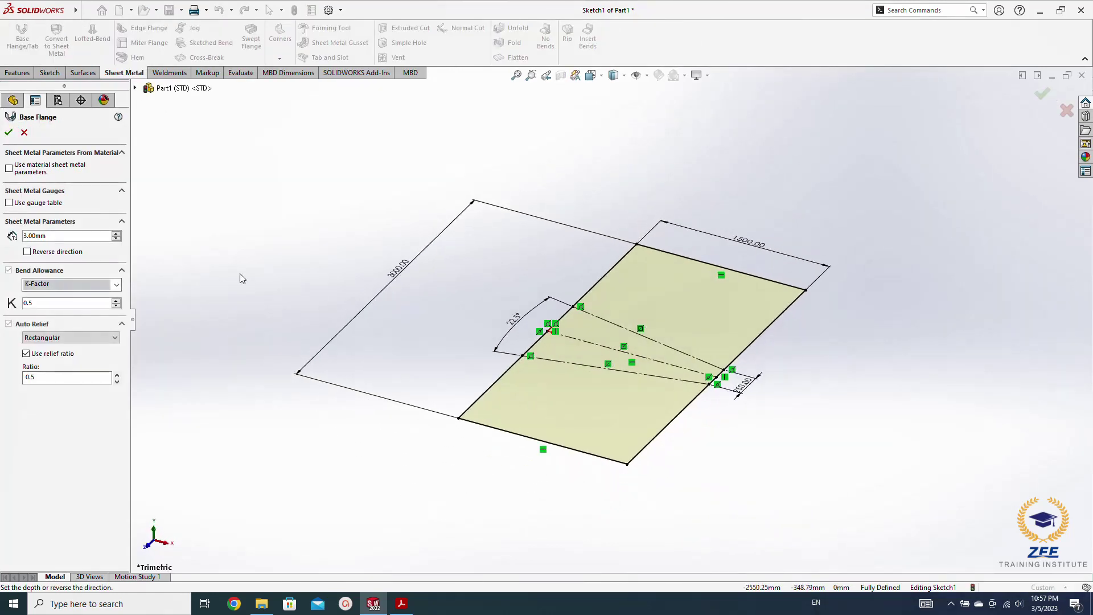
pyautogui.click(8, 133)
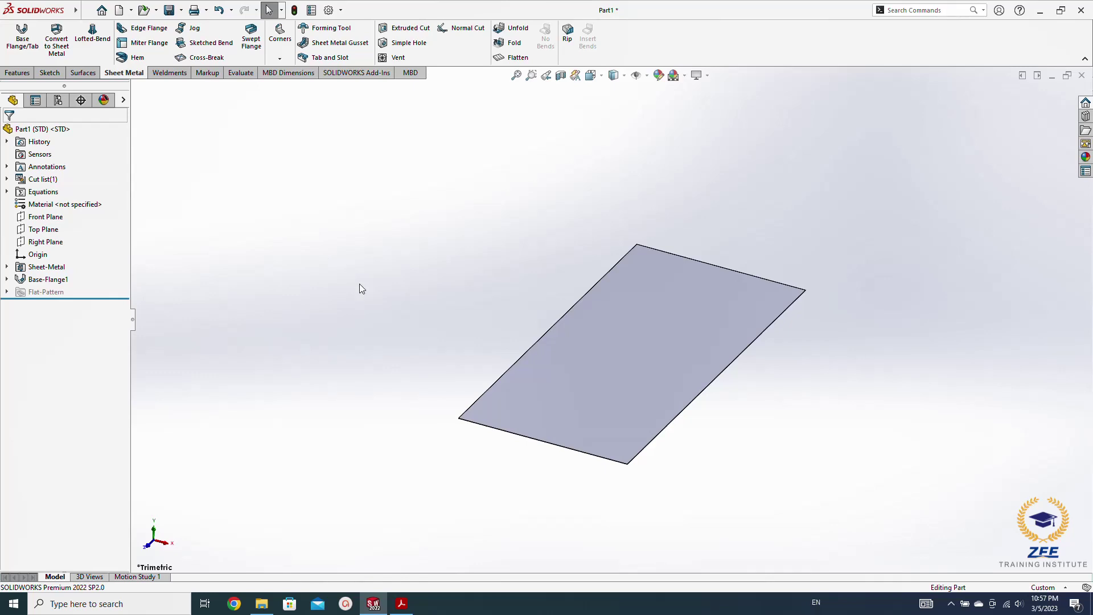
# Start saving the part in the EXC 01 folder under the file name SHEET METAL EXC 01_01
pyautogui.hotkey('ctrl', 's')
pyautogui.write('SHEET METAL EXC')
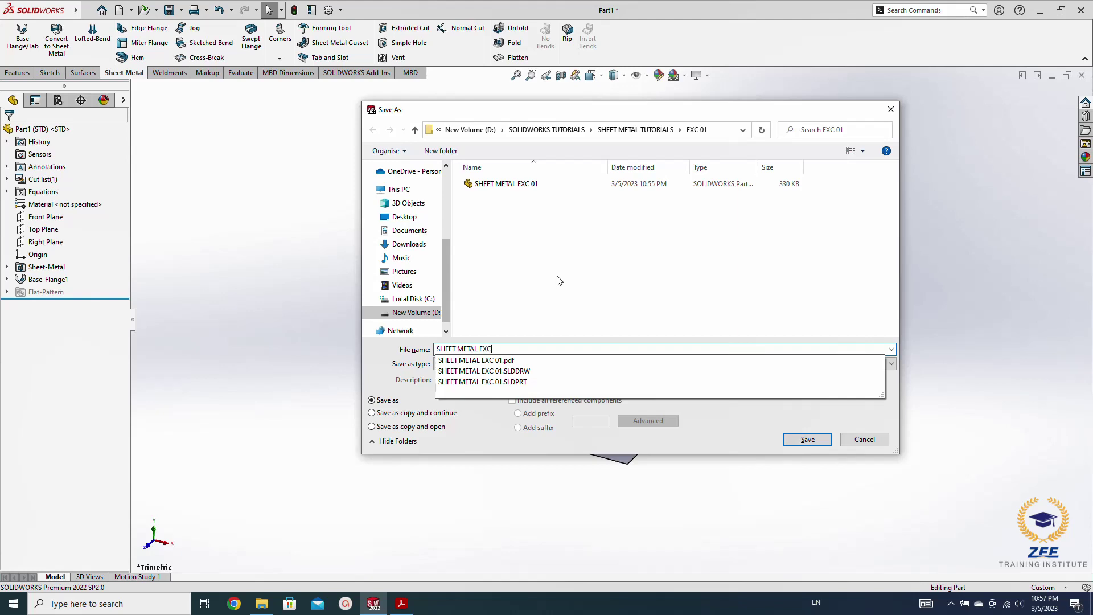
pyautogui.write('01_')
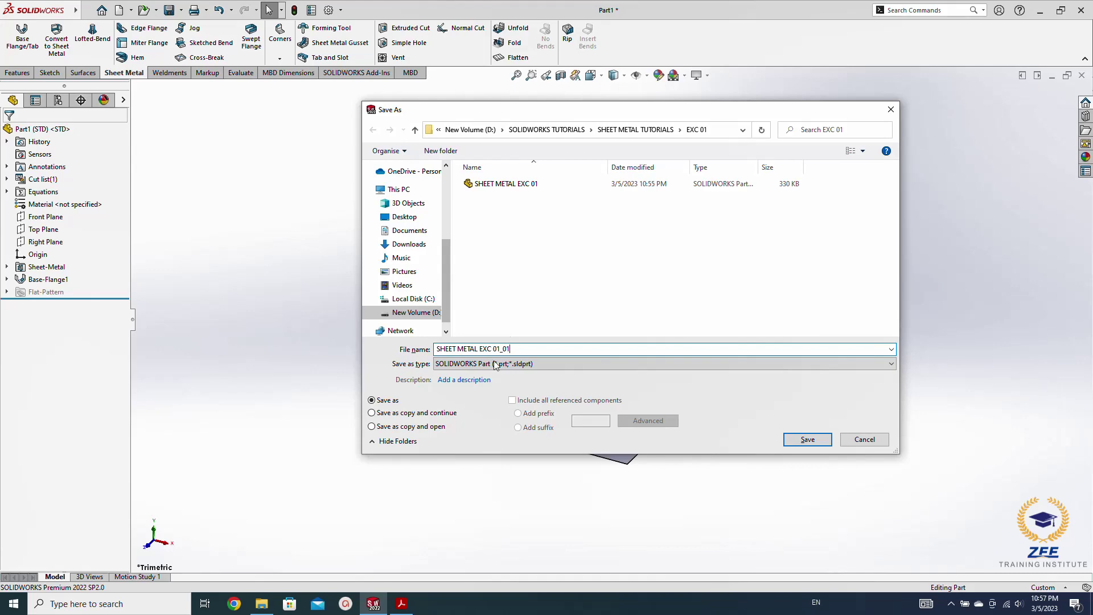
pyautogui.write('01')
# Copy the title "SHEET METAL BRACKET 01 - SKETCHED BEND EXCERISE" from the PDF drawing into the file description and save the part
pyautogui.click(464, 380)
pyautogui.click(402, 604)
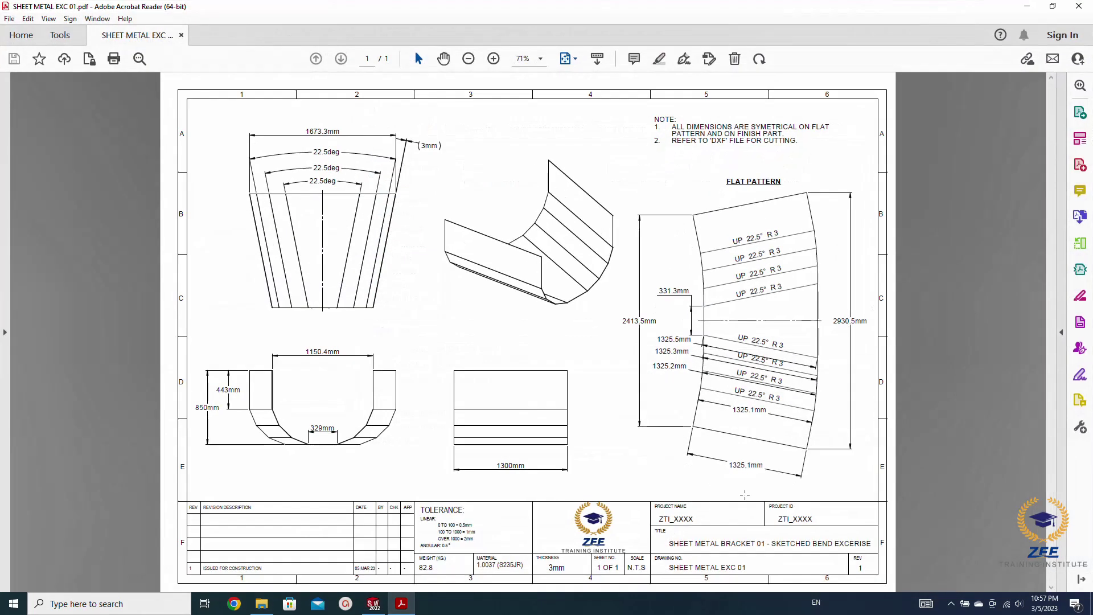
pyautogui.moveTo(671, 543); pyautogui.dragTo(871, 544)
pyautogui.hotkey('ctrl', 'c')
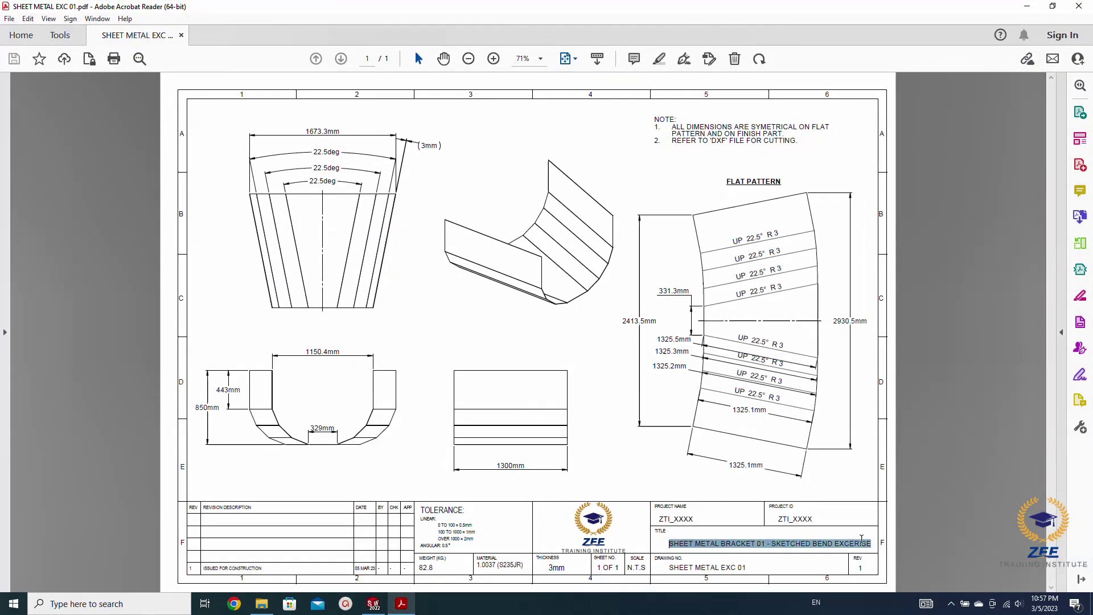
pyautogui.click(374, 604)
pyautogui.click(512, 380)
pyautogui.hotkey('ctrl', 'v')
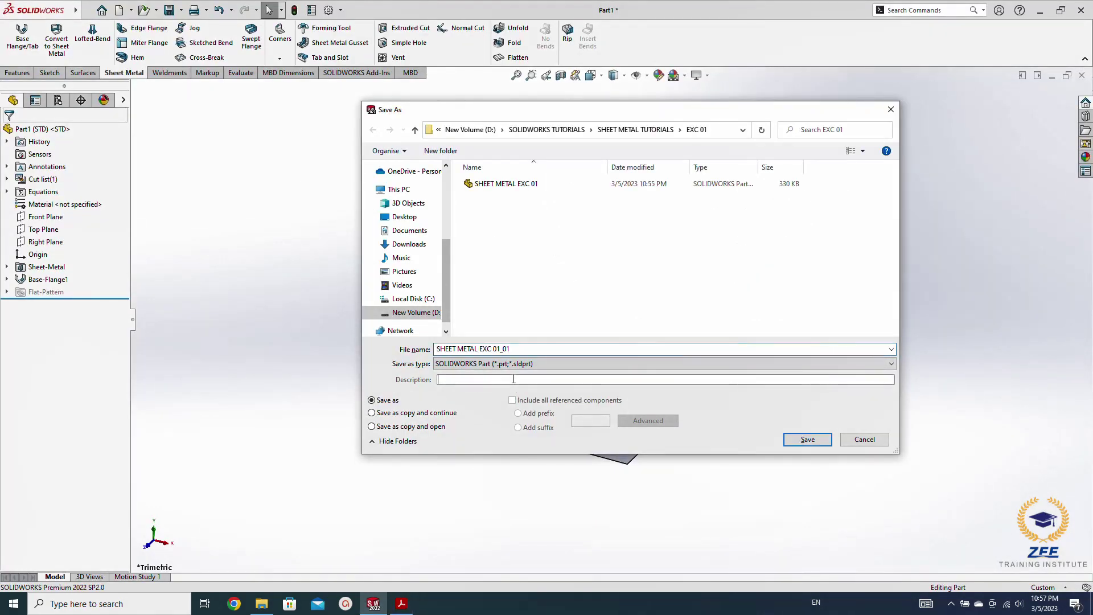
pyautogui.click(807, 440)
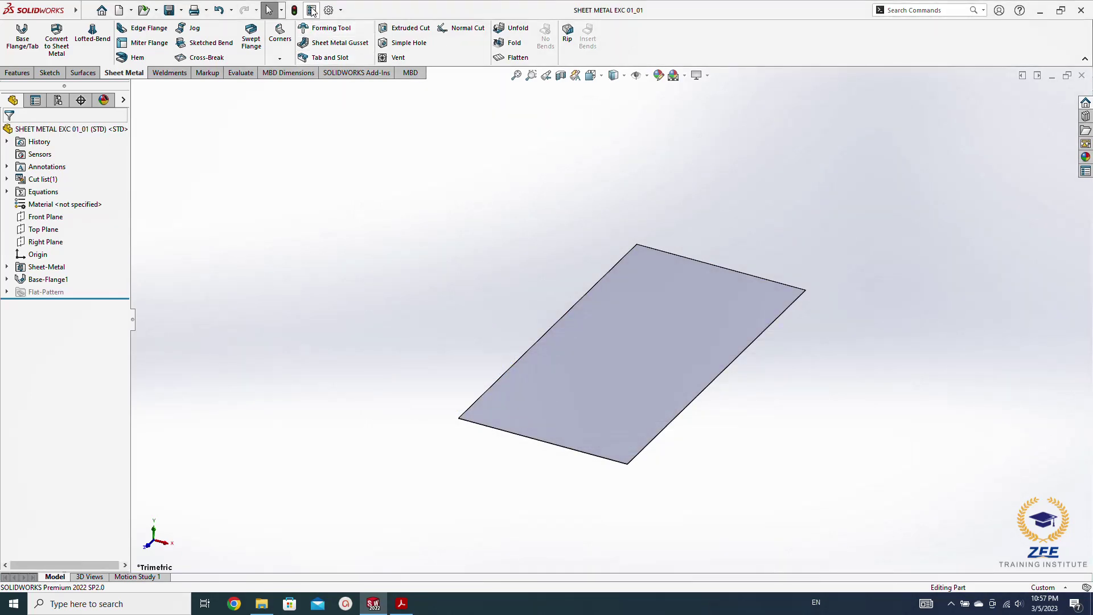
# Assign the material 1.0037 (S235JR) to the part
pyautogui.rightClick(69, 206)
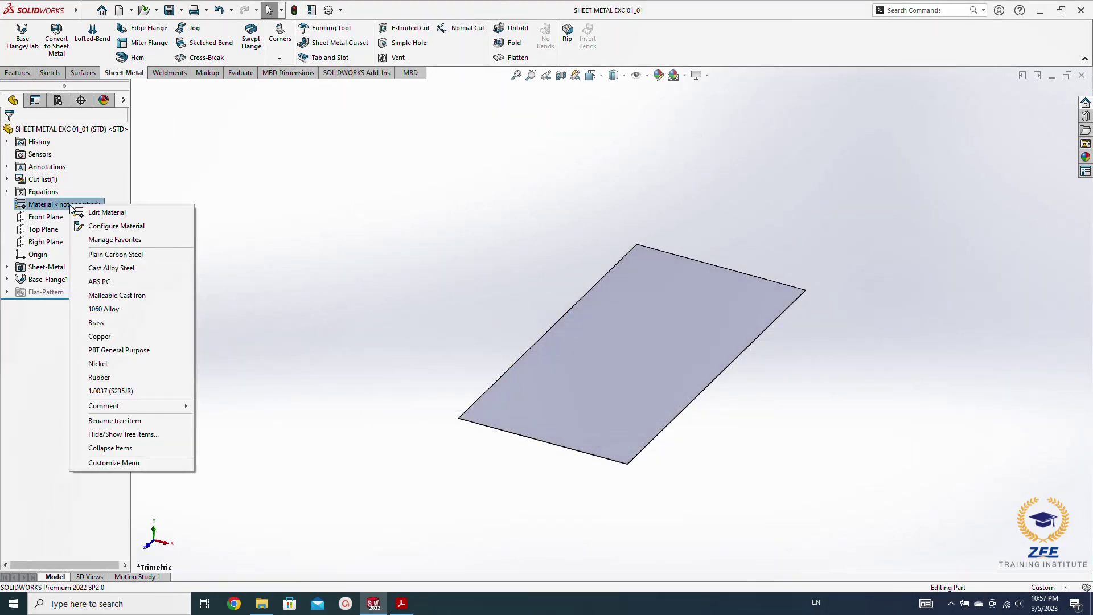
pyautogui.click(108, 391)
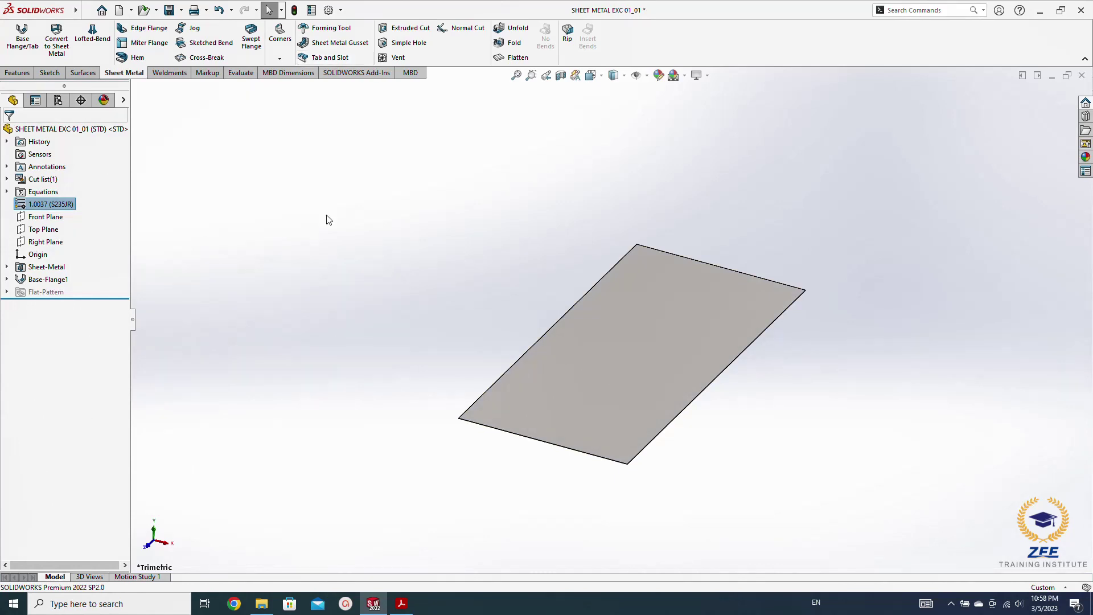
# Link the Thickness custom property to the sheet metal Thickness parameter and append a unit suffix to its value
pyautogui.click(311, 9)
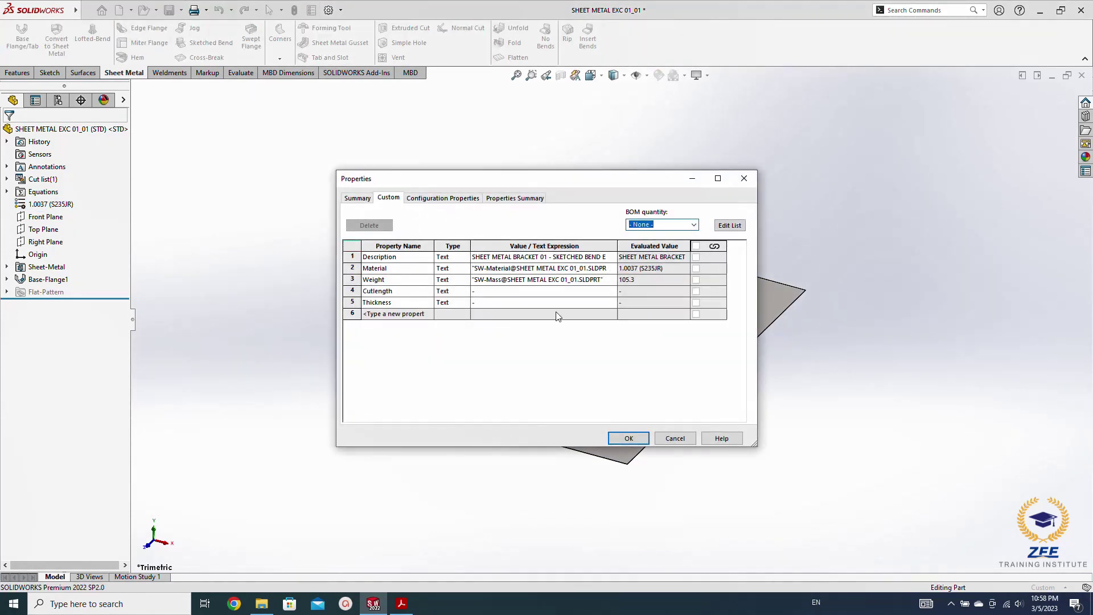
pyautogui.click(607, 303)
pyautogui.click(610, 303)
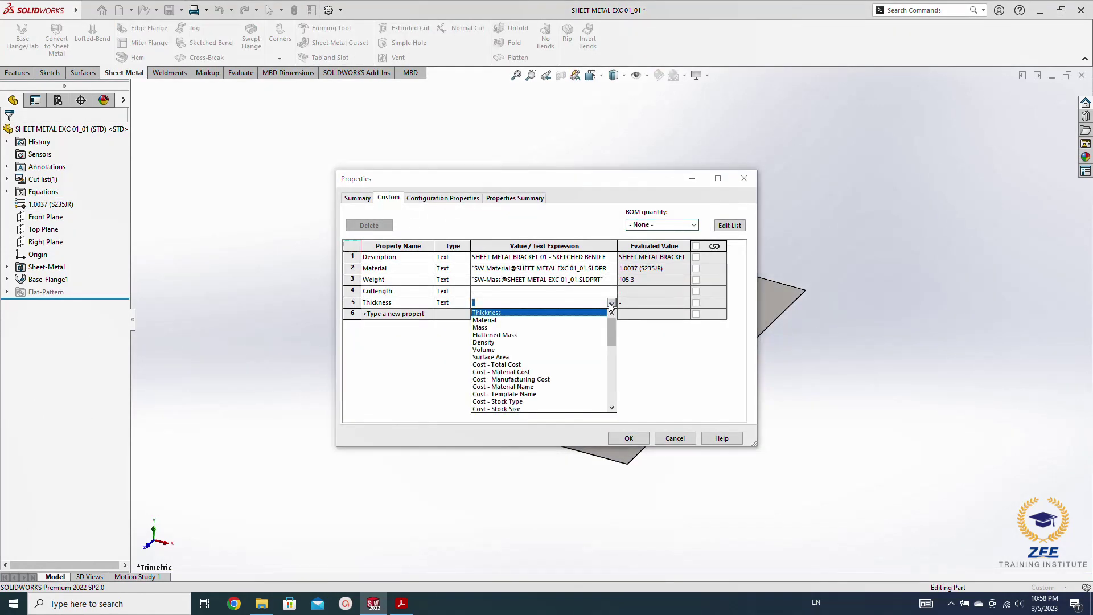
pyautogui.click(530, 313)
pyautogui.click(619, 245)
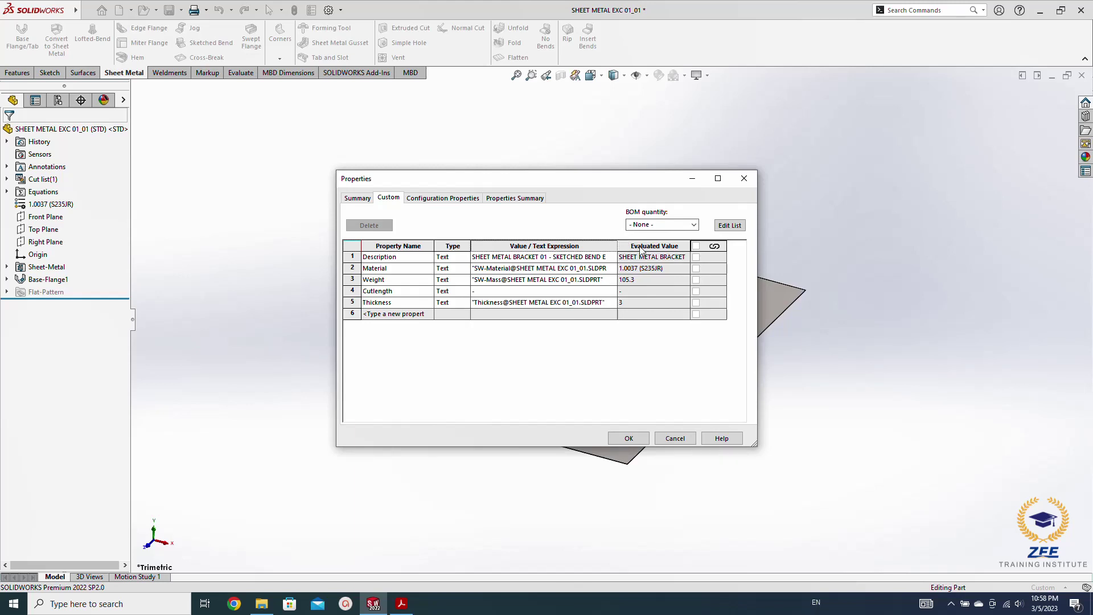
pyautogui.moveTo(618, 245); pyautogui.dragTo(647, 246)
pyautogui.click(627, 303)
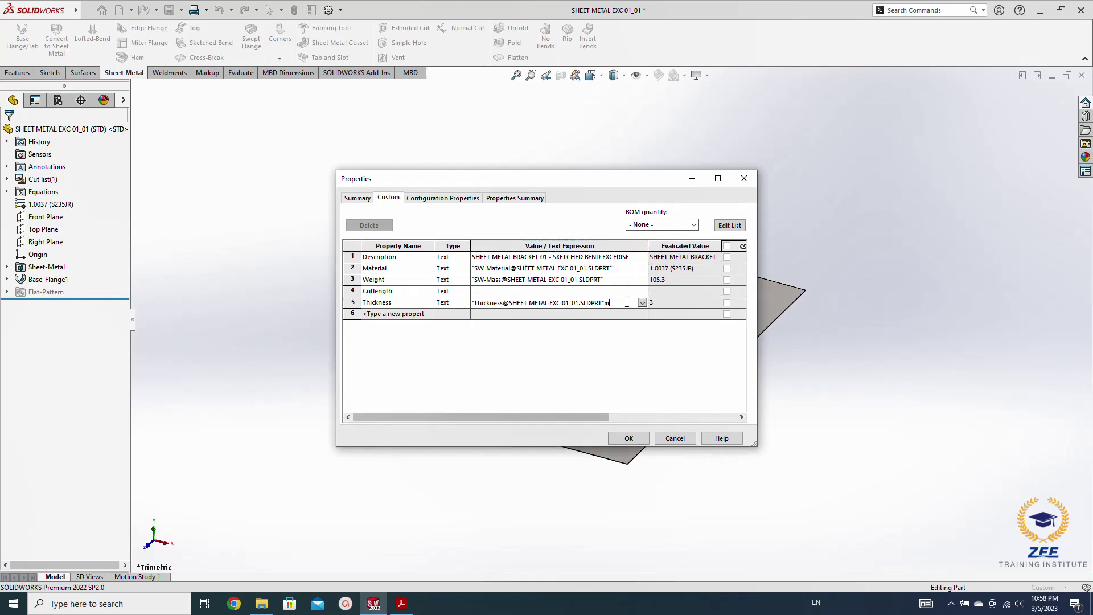
pyautogui.click(629, 439)
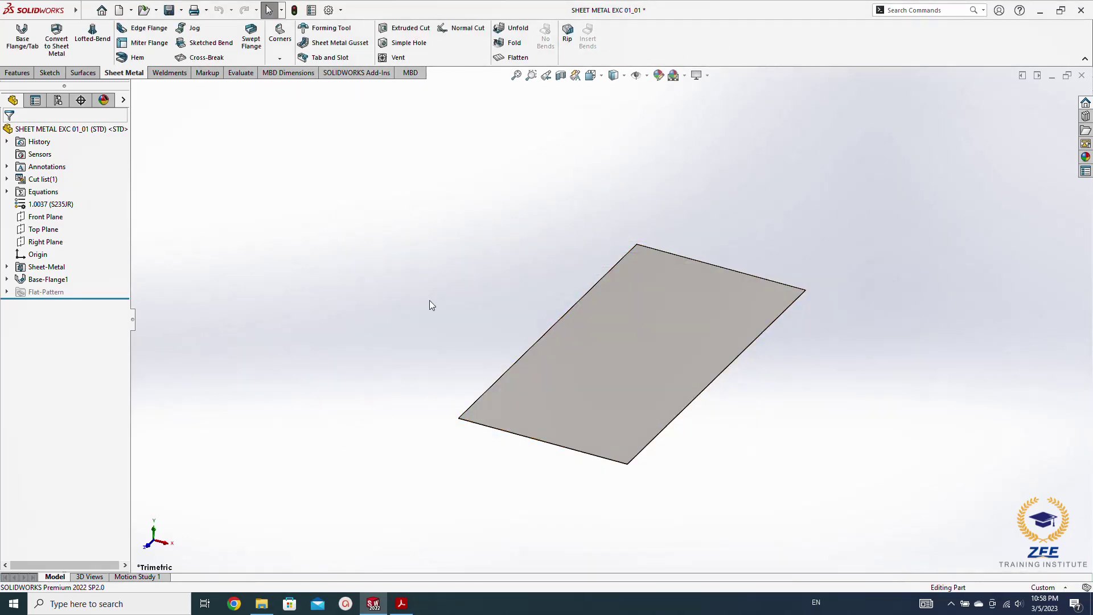
# Show the base flange's sketch in the model
pyautogui.click(7, 280)
pyautogui.click(43, 293)
pyautogui.click(60, 276)
pyautogui.click(287, 251)
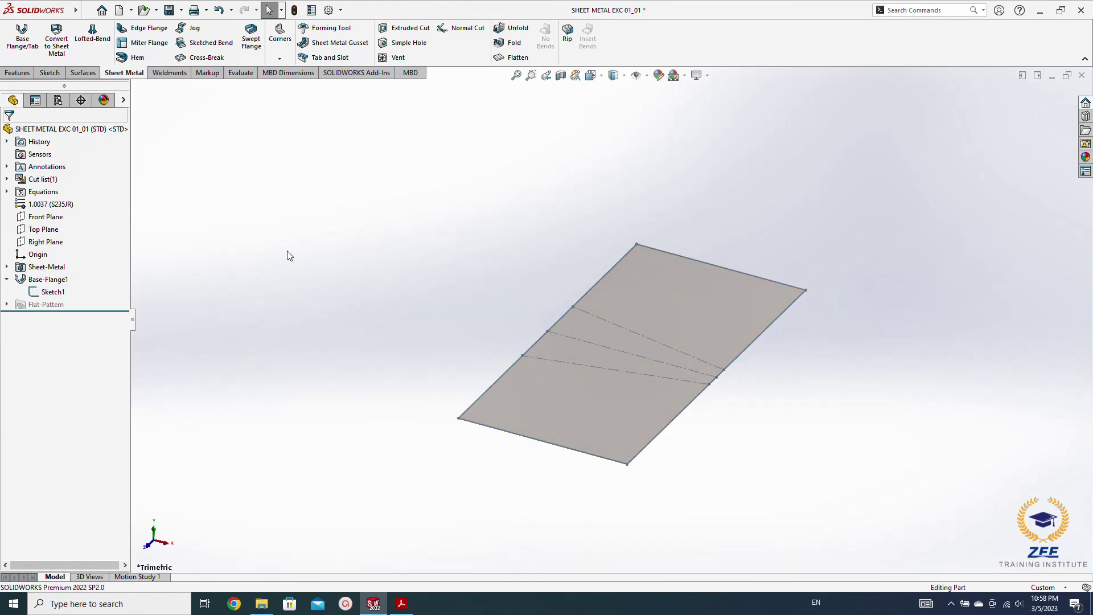
# Start a Sketched Bend on the plate's top face and convert the two sloping centerlines into its bend sketch
pyautogui.press('space')
pyautogui.click(463, 281)
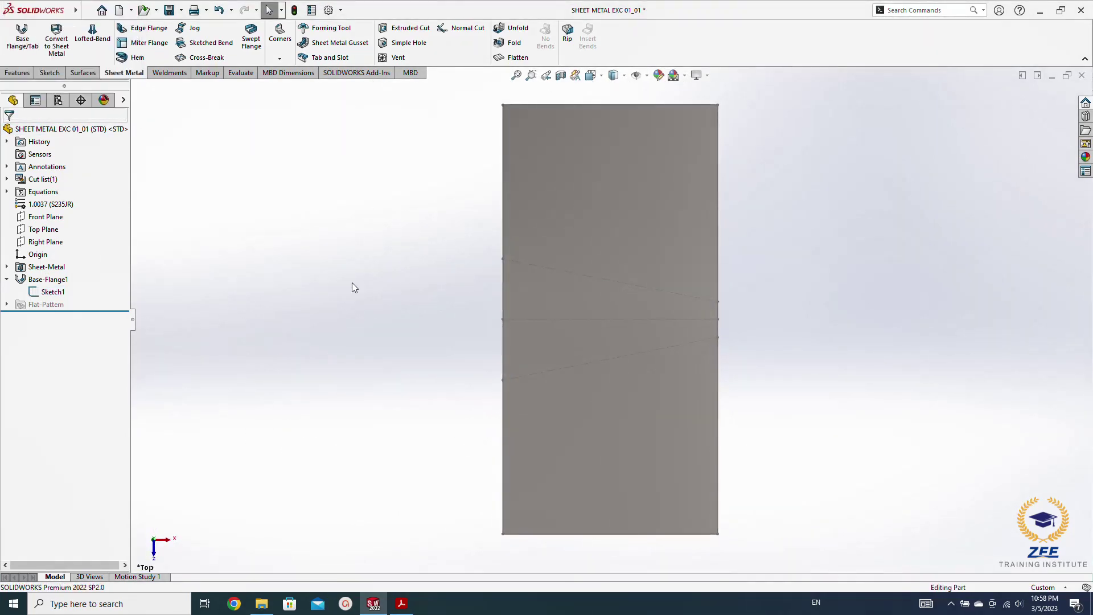
pyautogui.click(205, 43)
pyautogui.click(627, 233)
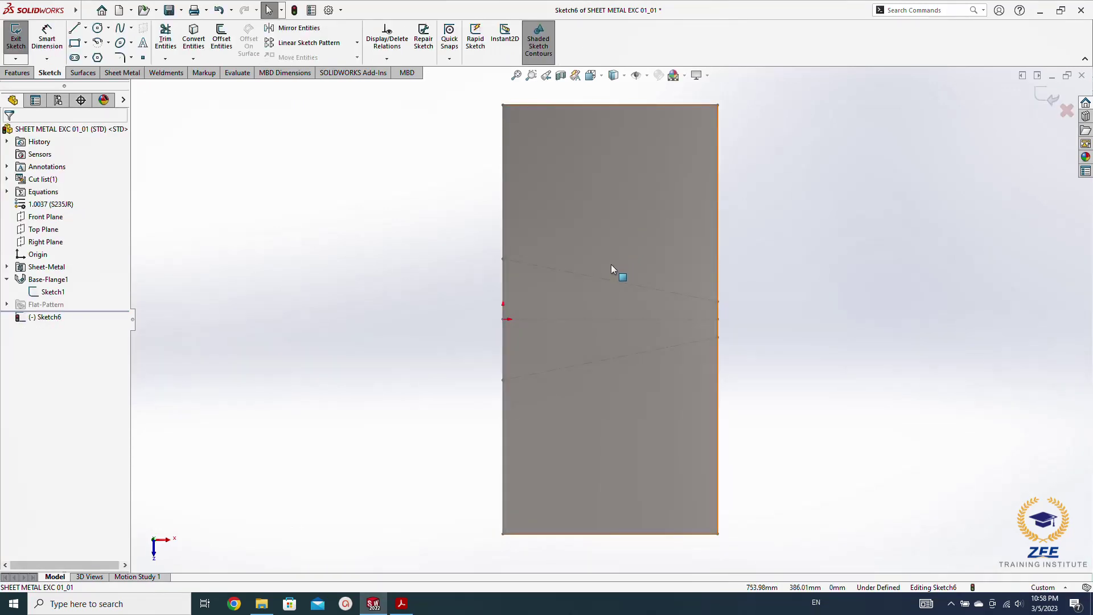
pyautogui.click(600, 277)
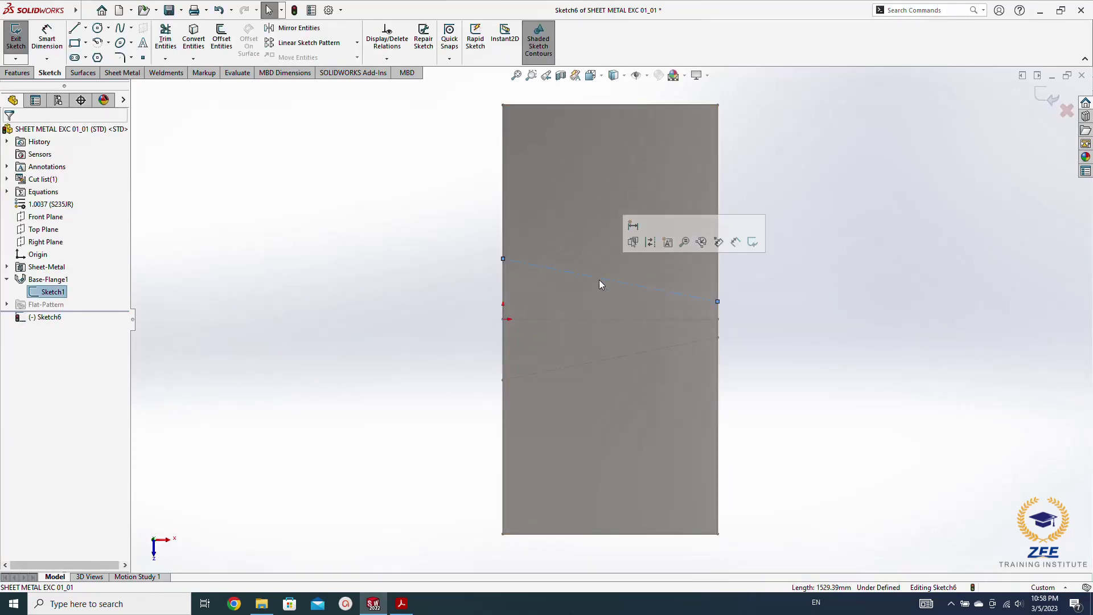
pyautogui.keyDown('ctrl'); pyautogui.click(592, 366); pyautogui.keyUp('ctrl')
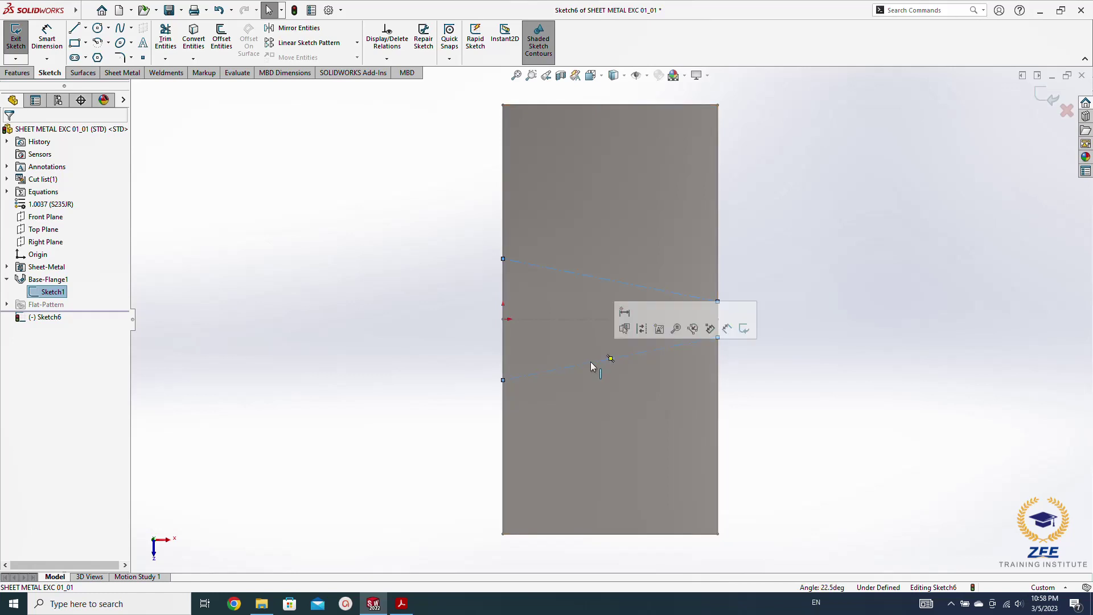
pyautogui.click(124, 74)
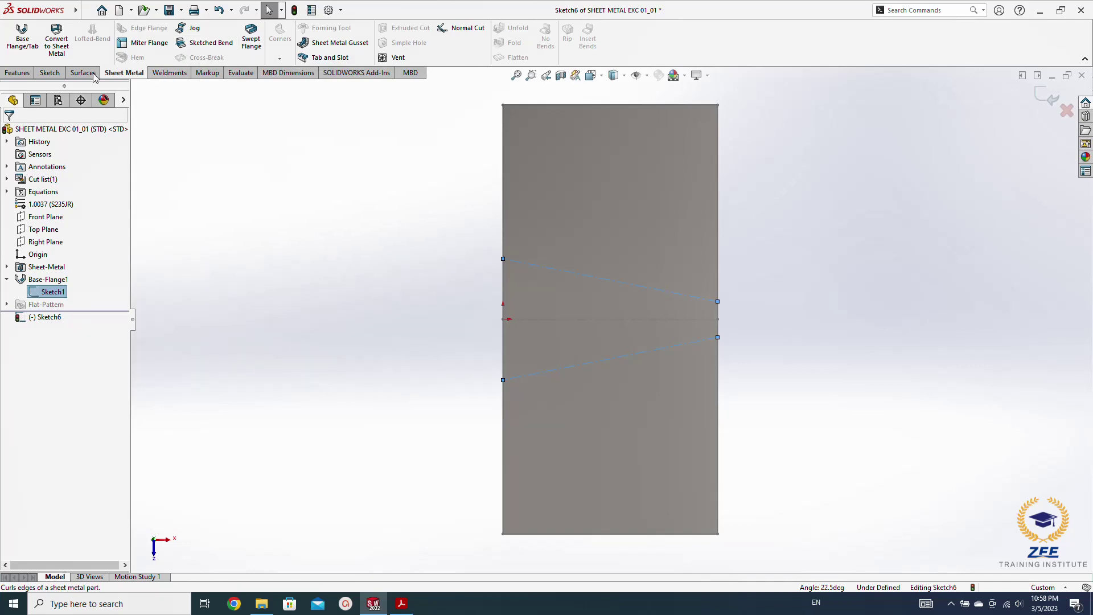
pyautogui.click(46, 74)
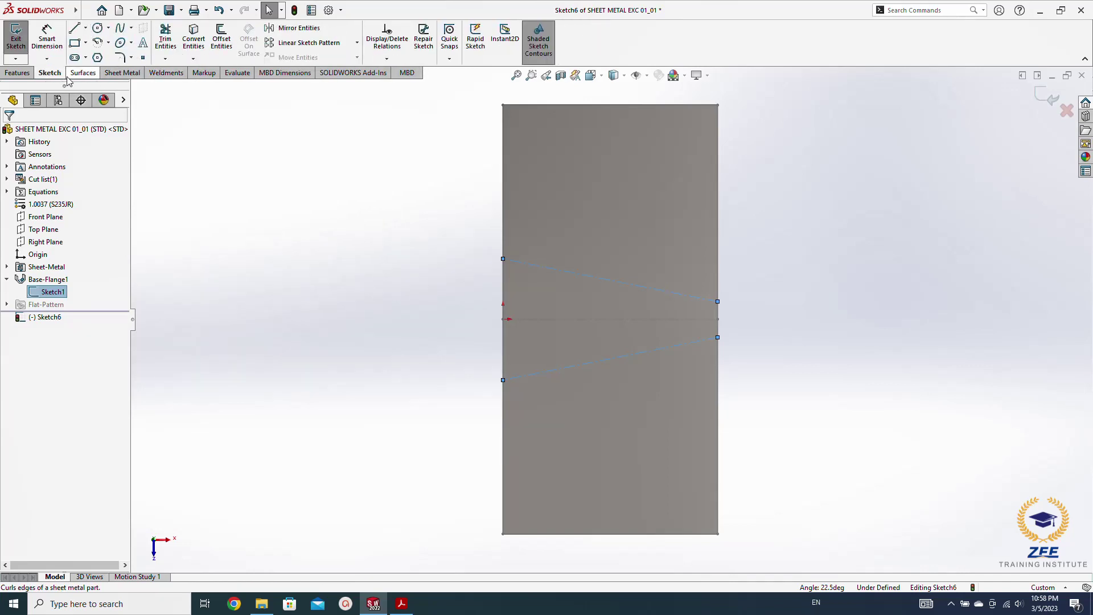
pyautogui.click(201, 39)
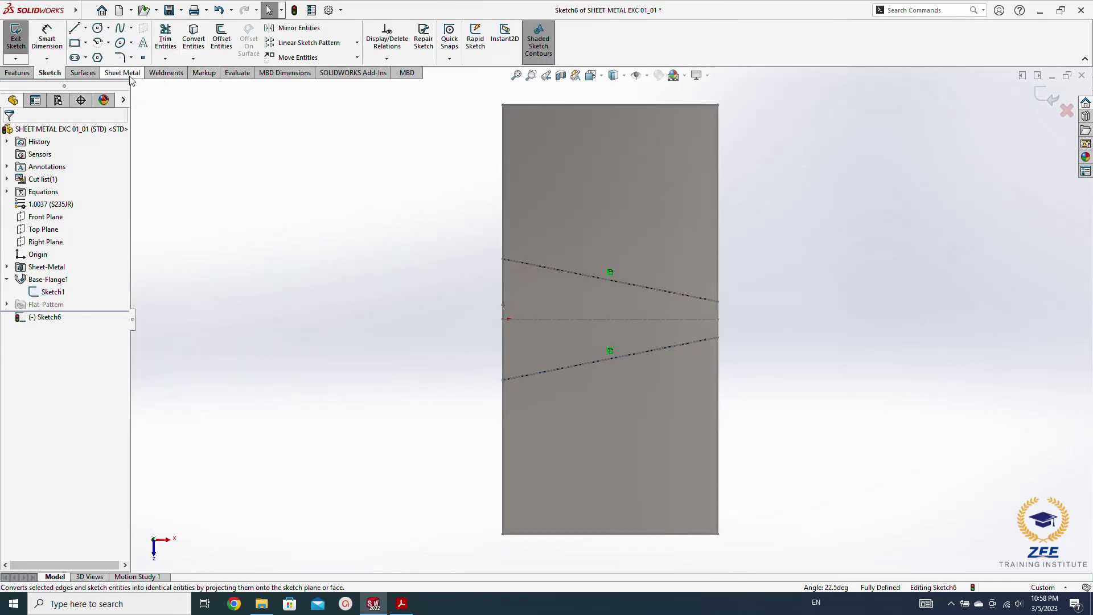
# Create the sketched bend along both sloping lines at 22.5°, keeping the middle face fixed and using the default radius
pyautogui.click(1049, 96)
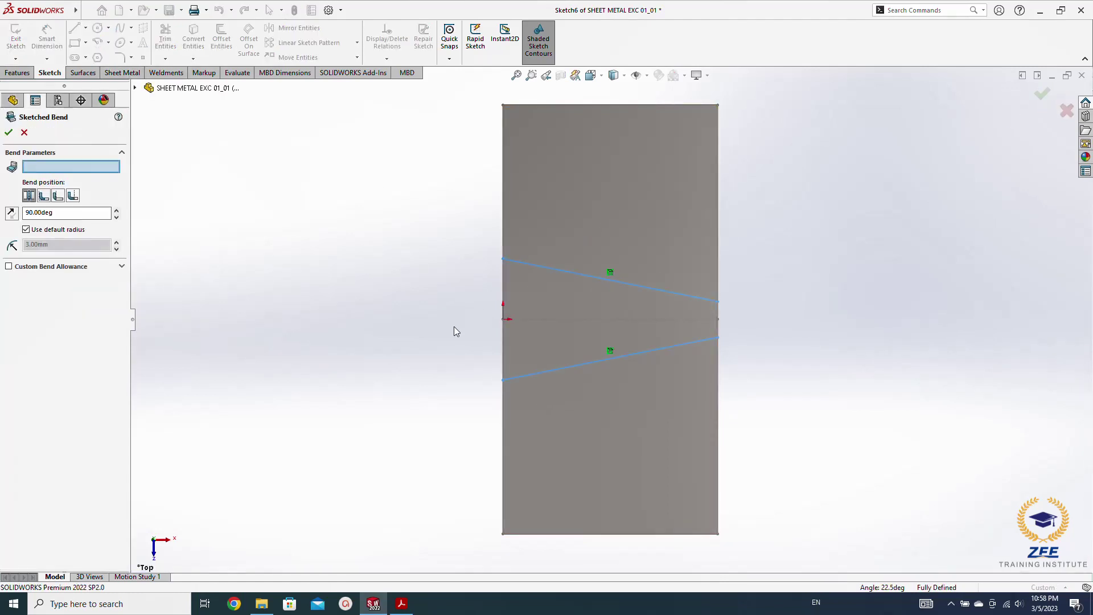
pyautogui.click(555, 322)
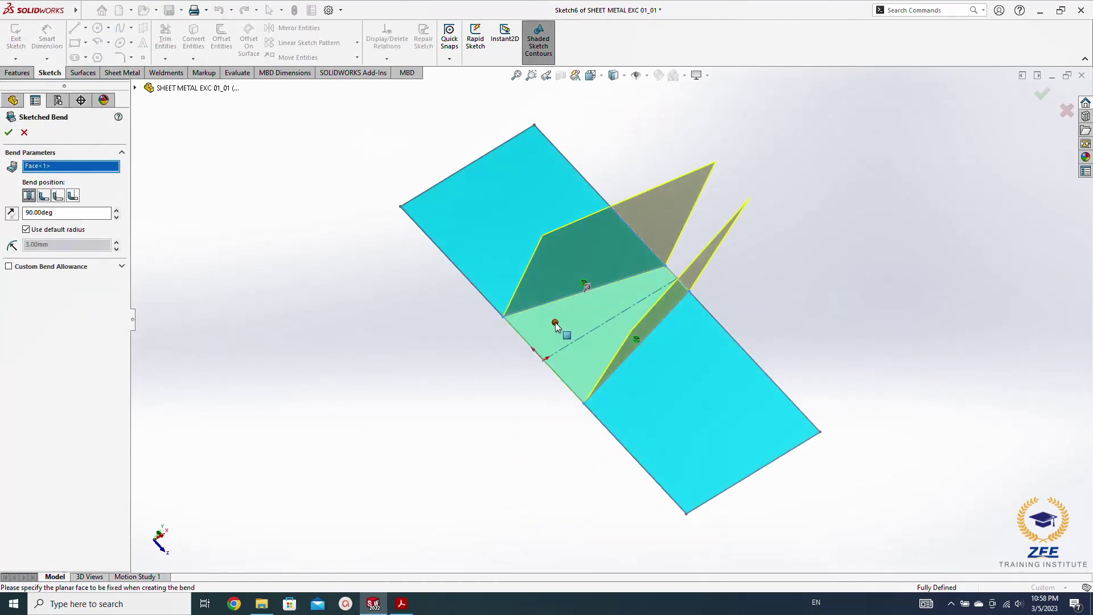
pyautogui.click(88, 216)
pyautogui.write('22.5')
pyautogui.press('Return')
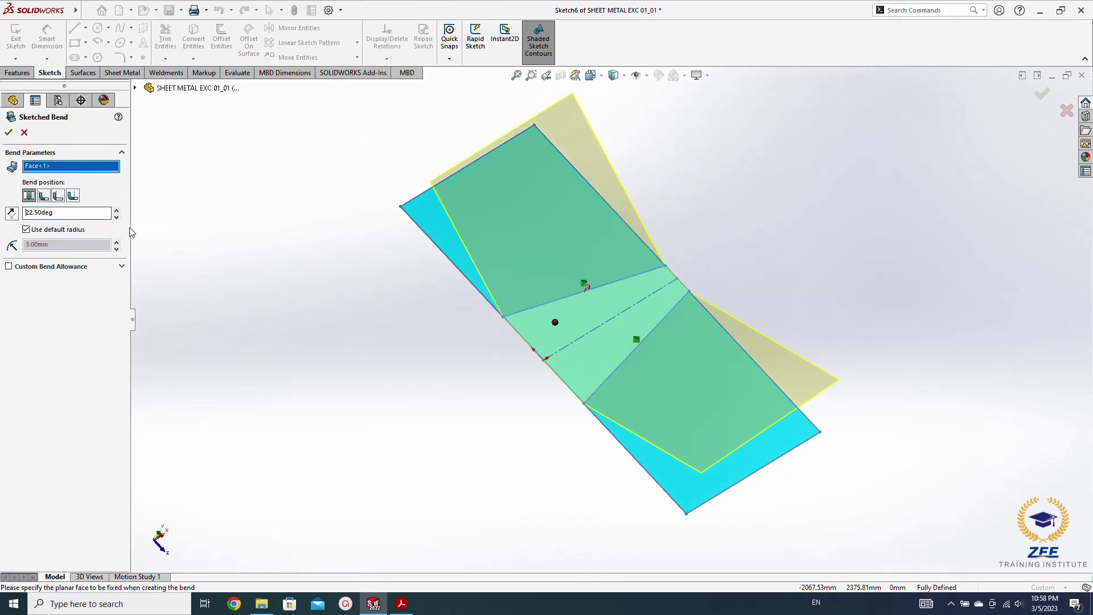
pyautogui.click(9, 133)
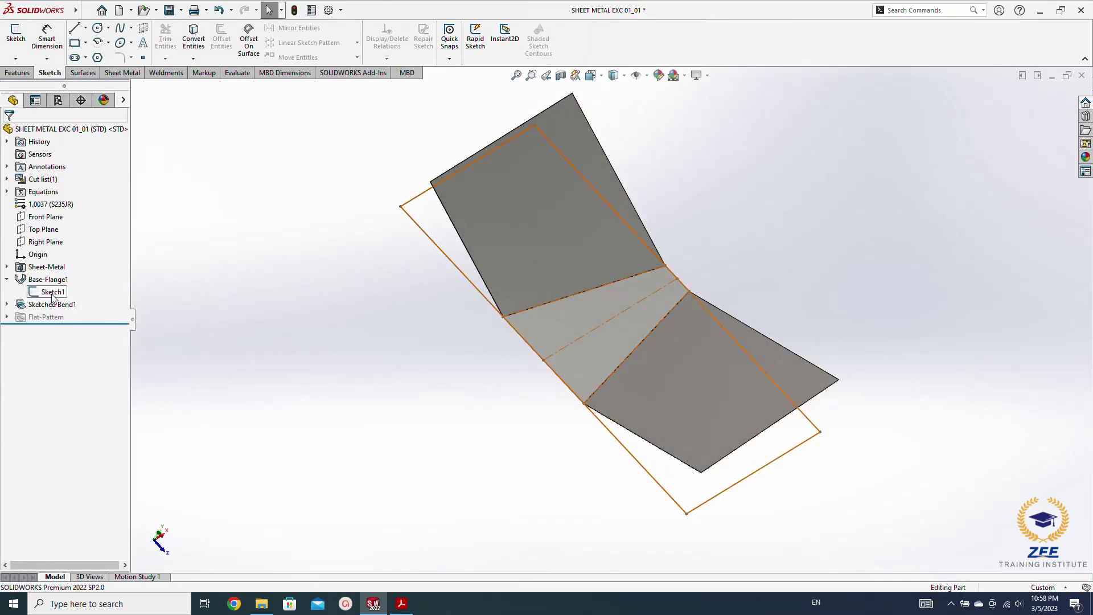
# Hide the base flange's sketch
pyautogui.click(52, 292)
pyautogui.click(252, 372)
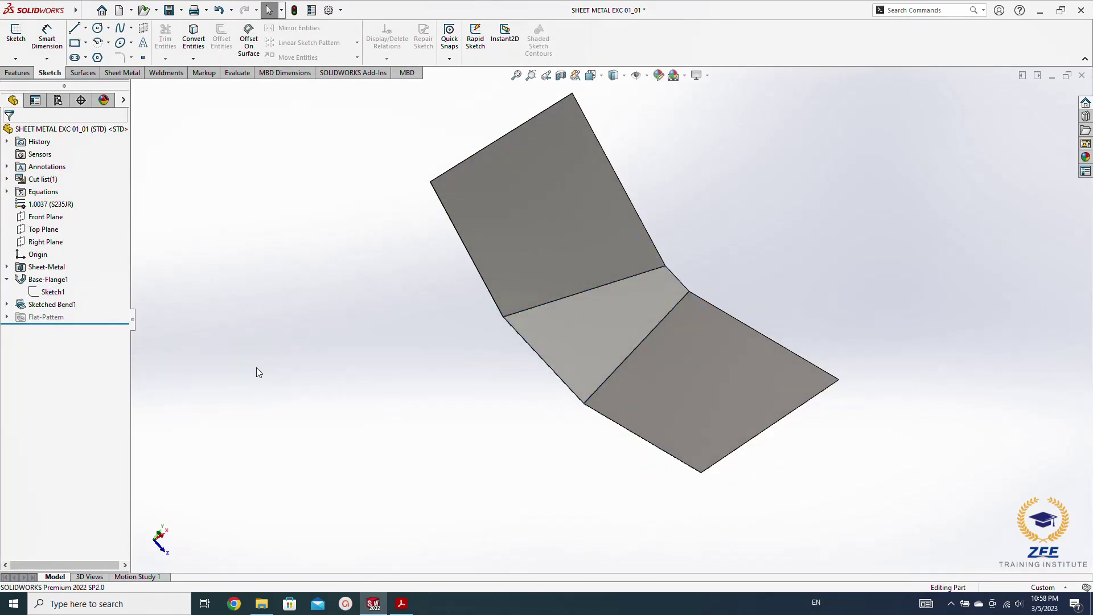
# Start a sketch on one outer panel and draw a sloping line about 1533 mm long between its side edges, near the bend
pyautogui.click(666, 426)
pyautogui.click(706, 386)
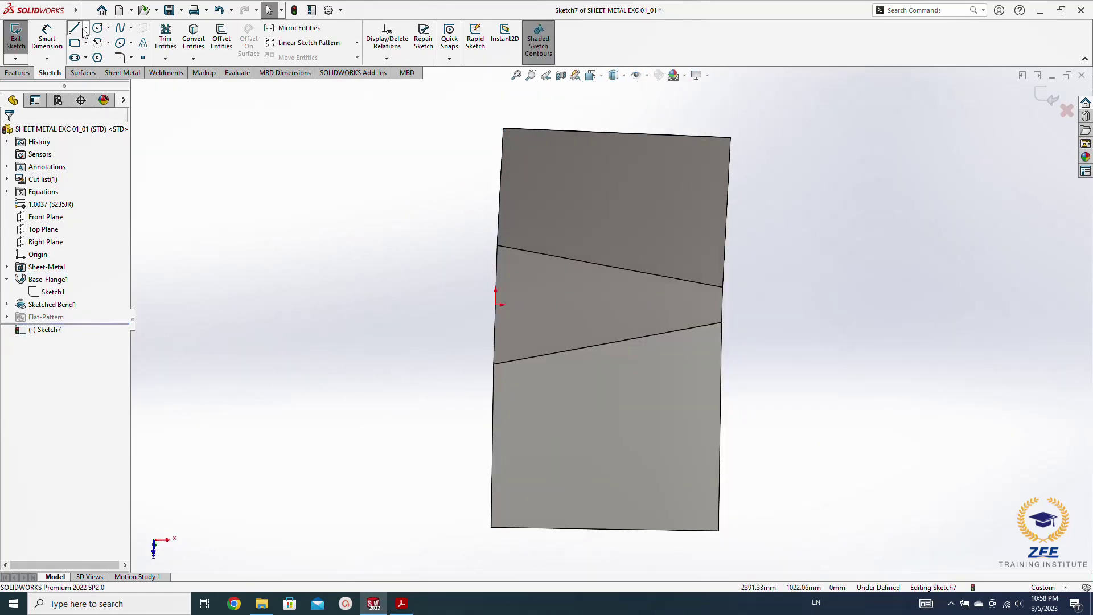
pyautogui.click(80, 30)
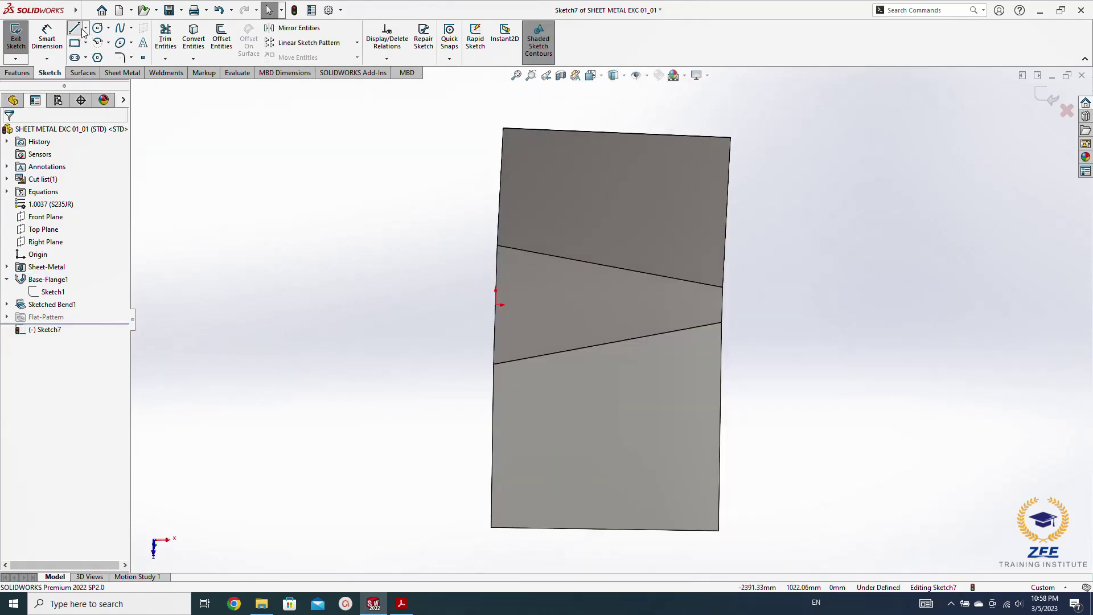
pyautogui.click(494, 407)
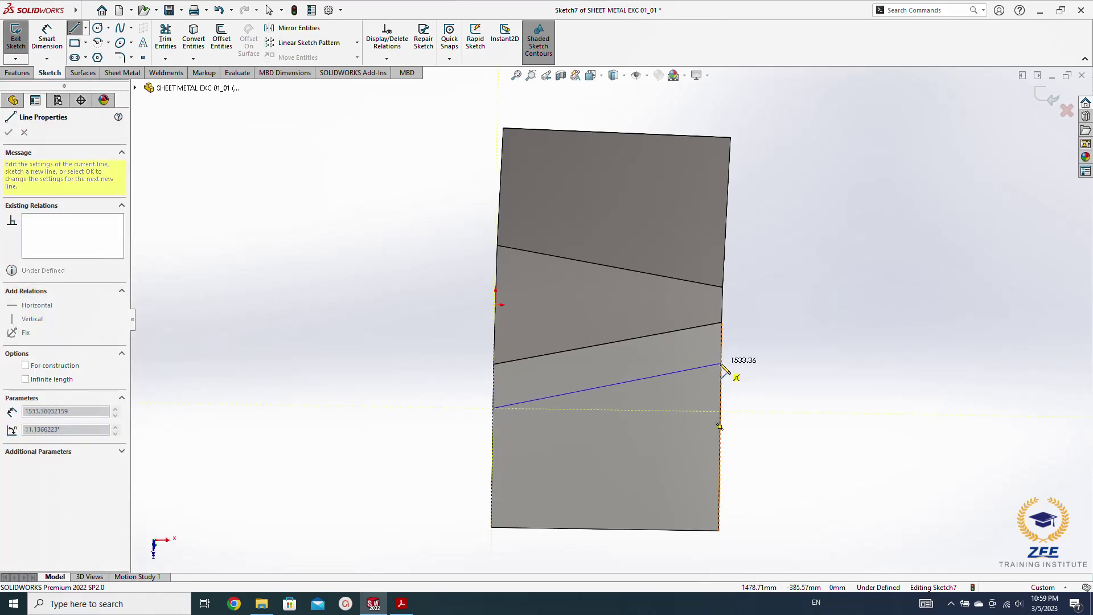
pyautogui.click(721, 364)
pyautogui.press('Escape')
pyautogui.moveTo(798, 420); pyautogui.dragTo(795, 370, button='right')
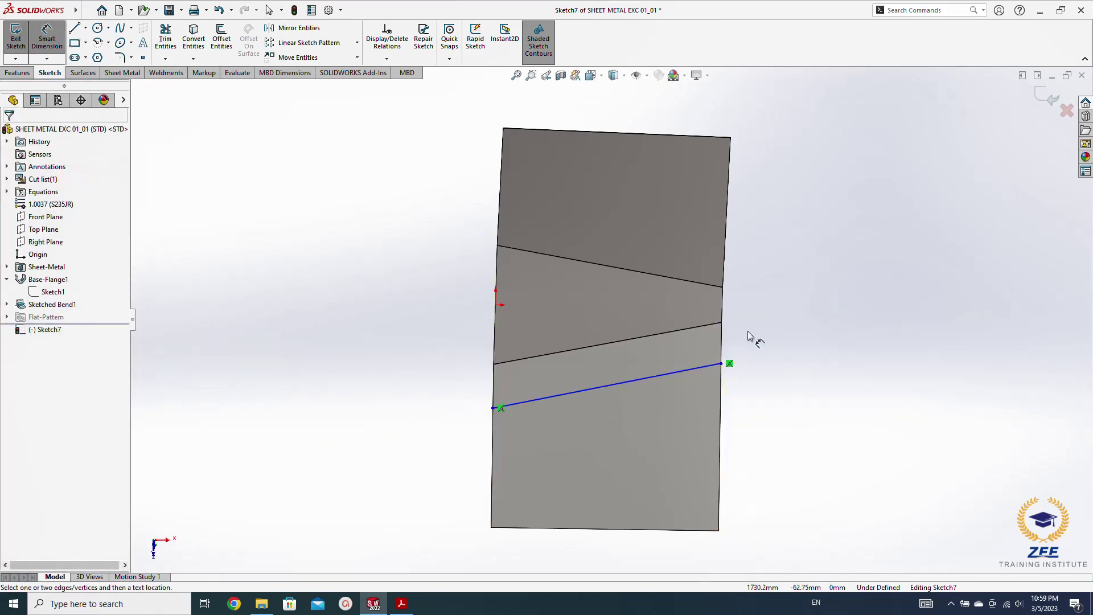
pyautogui.click(711, 370)
pyautogui.click(692, 329)
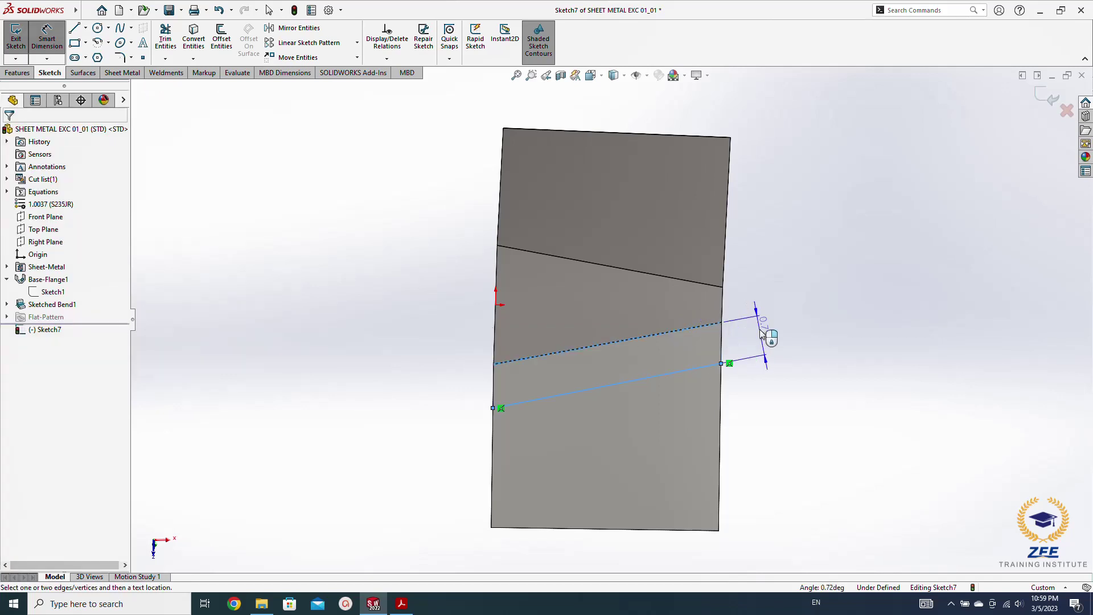
pyautogui.click(761, 335)
pyautogui.press('Return')
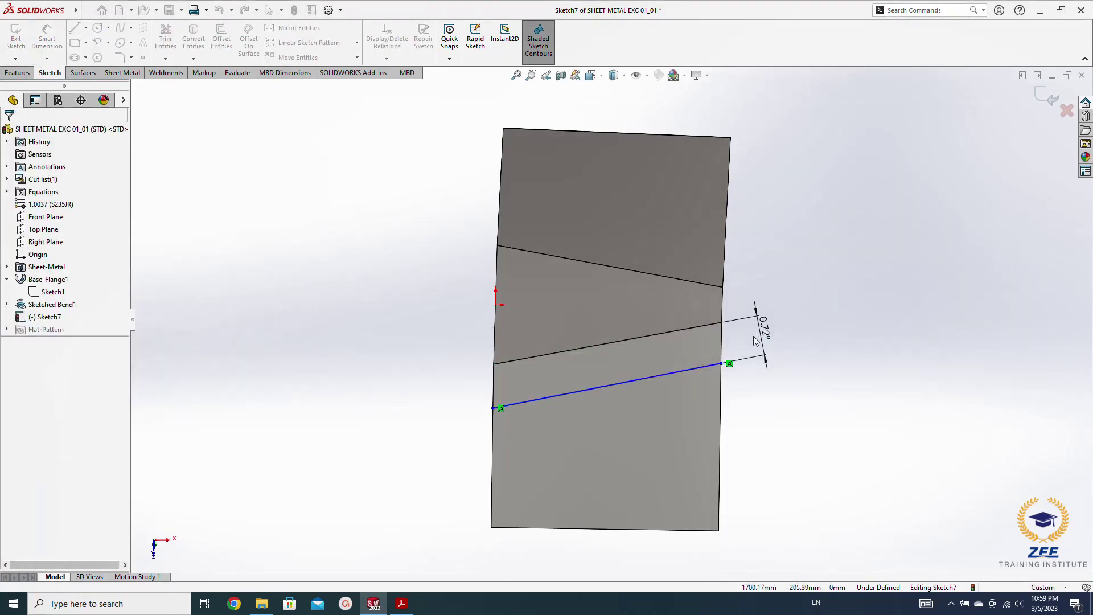
pyautogui.press('Escape')
pyautogui.click(773, 339)
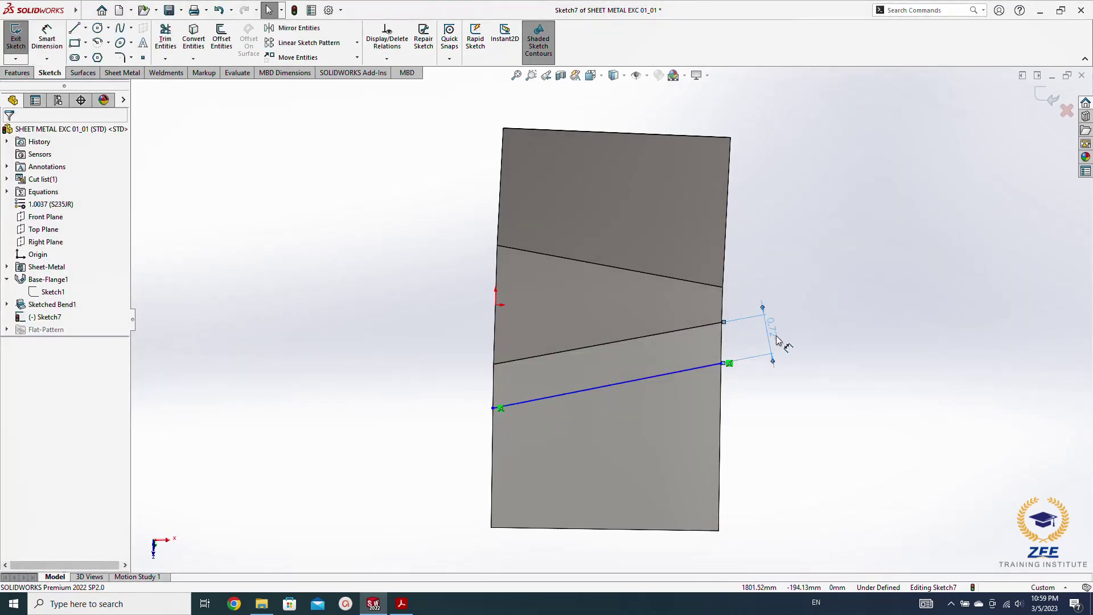
pyautogui.press('Delete')
# Make the sloping line parallel to the adjacent bend edge
pyautogui.click(702, 367)
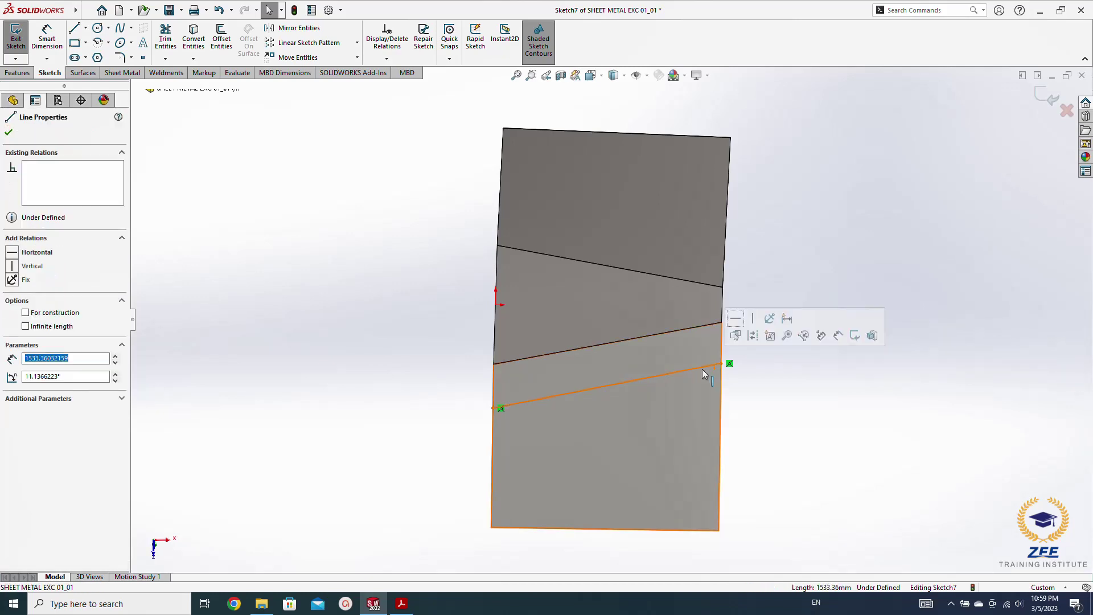
pyautogui.scroll(-4, 702, 369)
pyautogui.keyDown('ctrl'); pyautogui.click(649, 287); pyautogui.keyUp('ctrl')
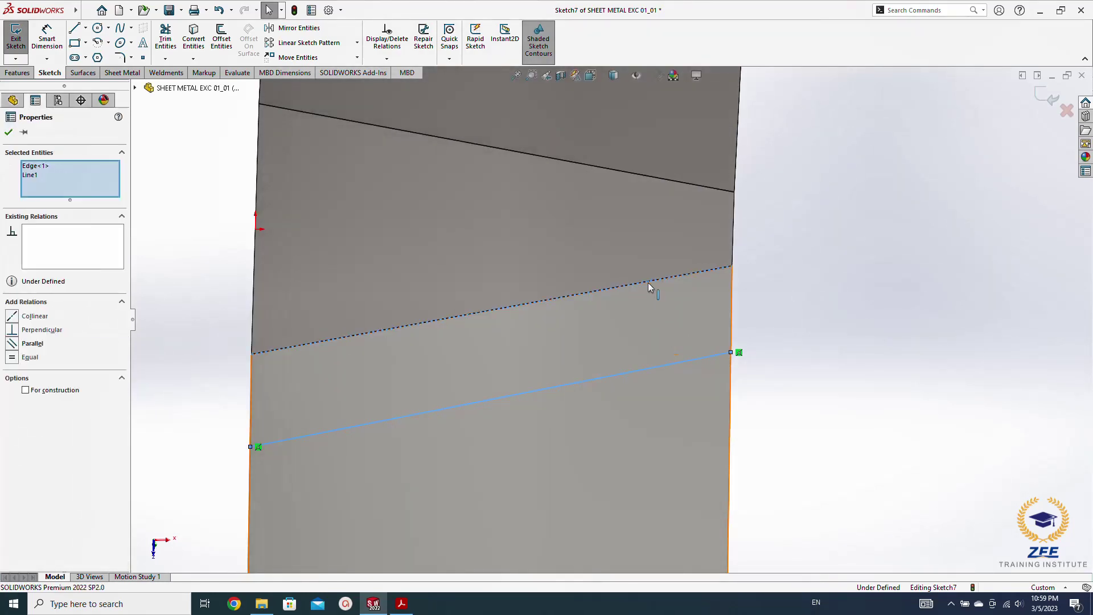
pyautogui.click(716, 232)
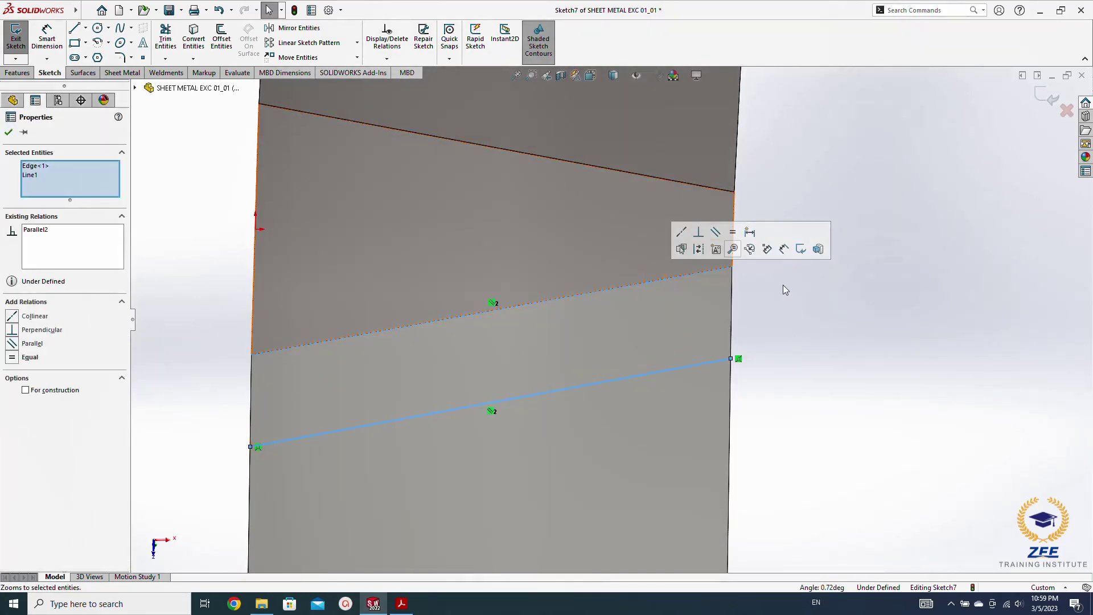
pyautogui.click(832, 383)
# Dimension the distance between the parallel line and the adjacent bend edge as 200 mm
pyautogui.press('d')
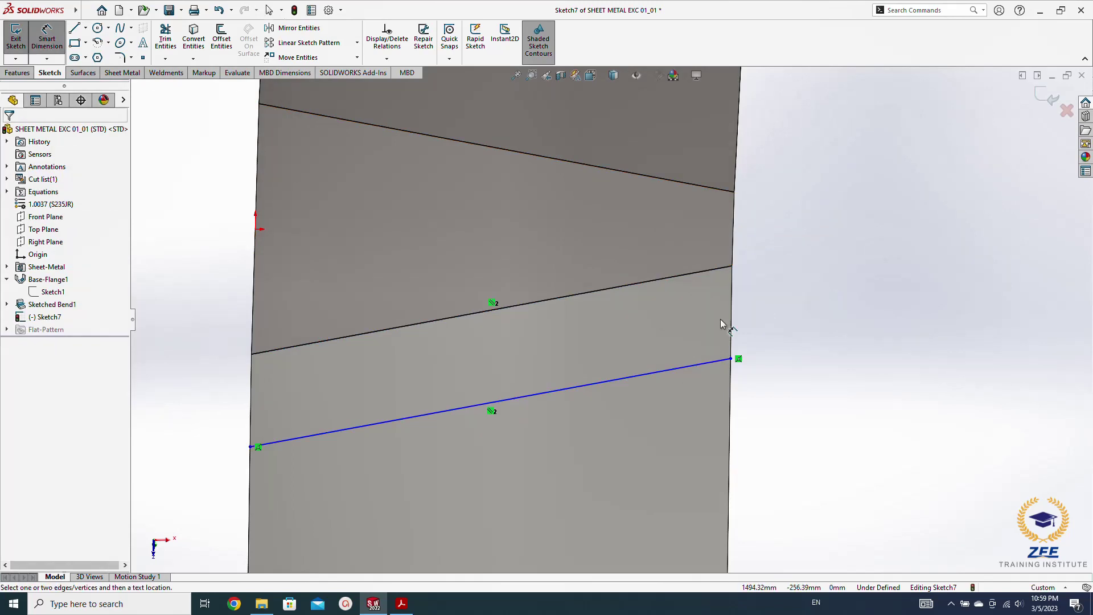
pyautogui.click(701, 369)
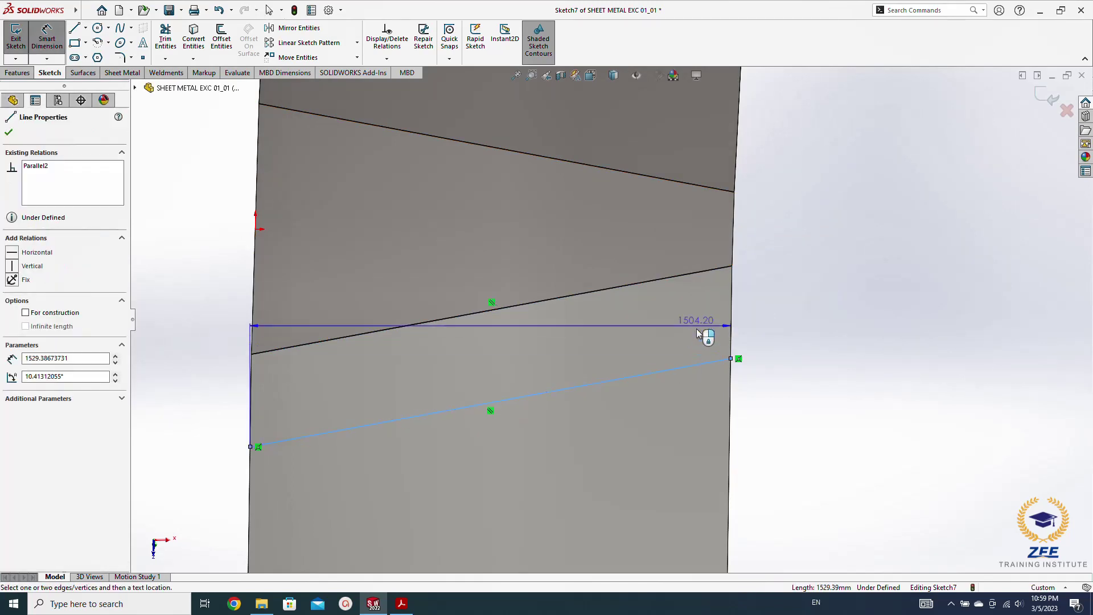
pyautogui.click(693, 275)
pyautogui.click(790, 288)
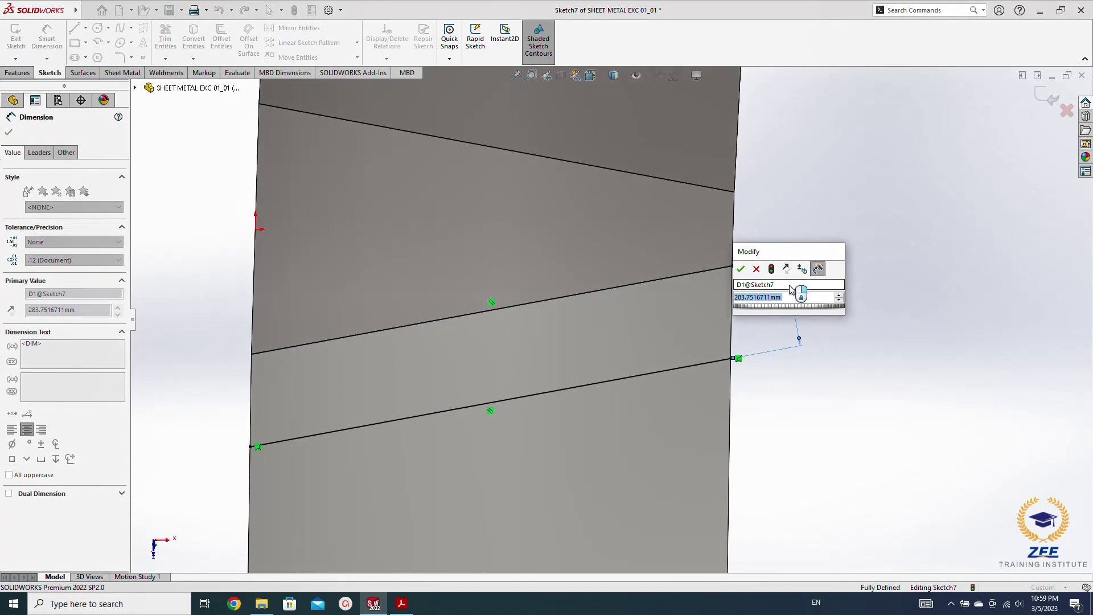
pyautogui.write('200')
pyautogui.press('Return')
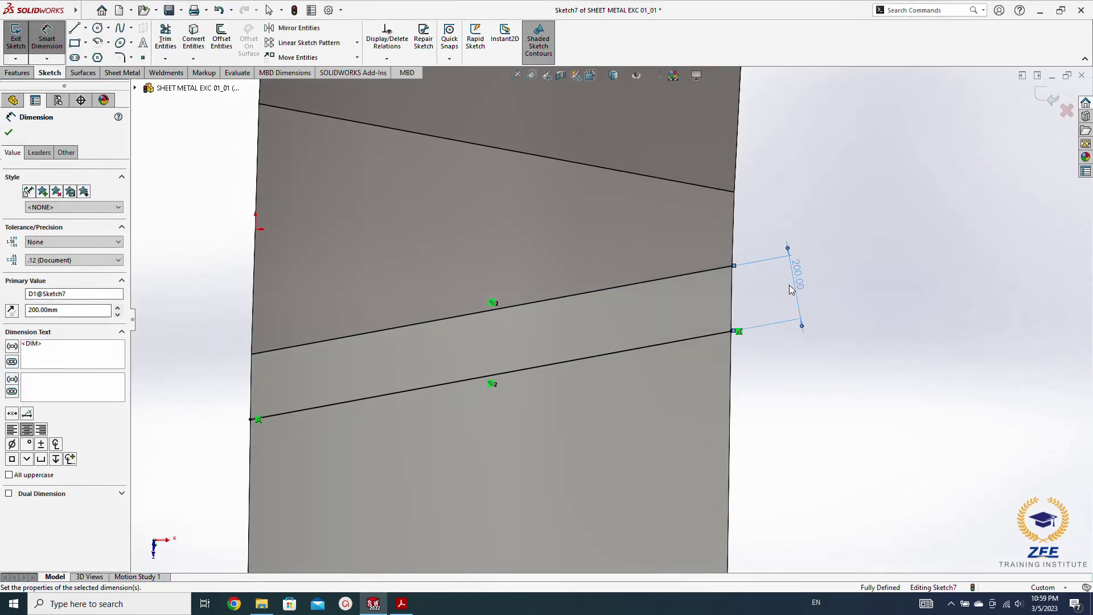
pyautogui.click(796, 375)
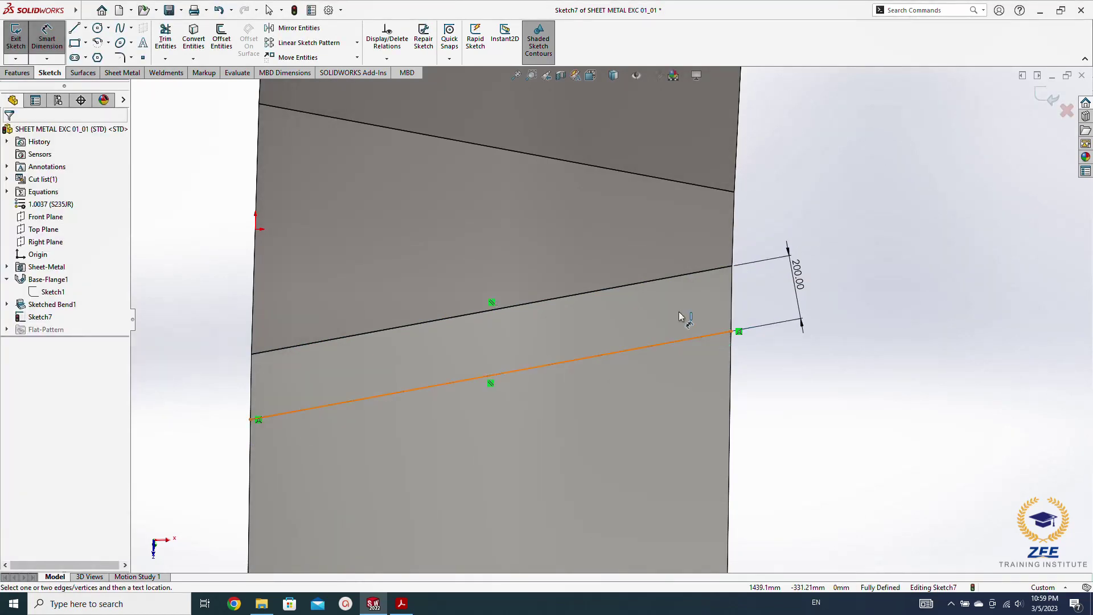
# Create a 22.5° Sketched Bend along the line, fixing the 200 mm strip next to the existing bend and using the default radius
pyautogui.click(122, 73)
pyautogui.click(204, 43)
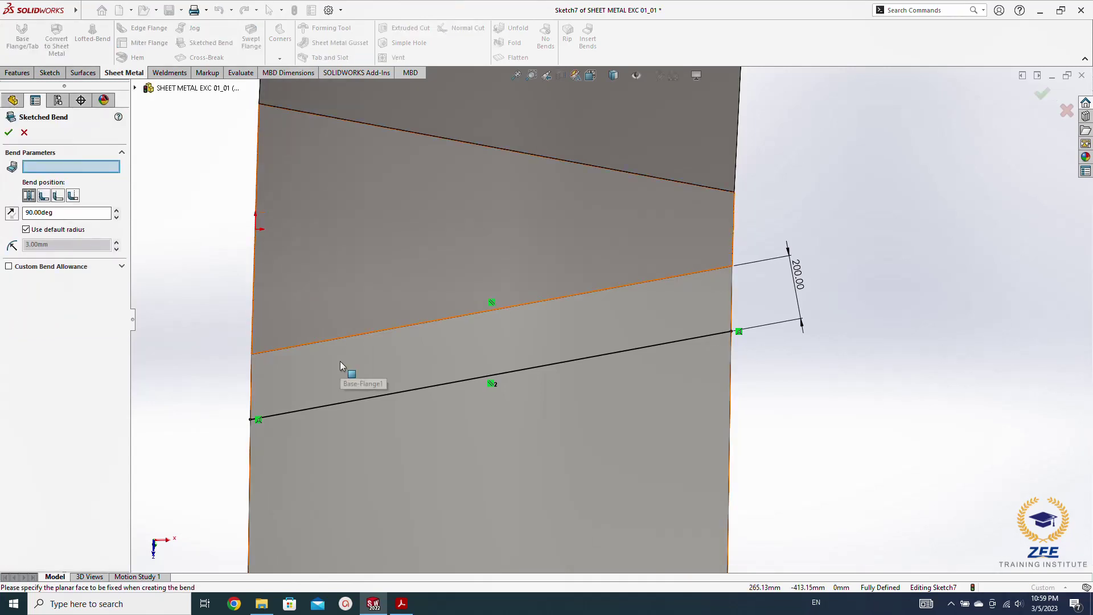
pyautogui.click(340, 360)
pyautogui.moveTo(343, 365); pyautogui.dragTo(449, 299, button='middle')
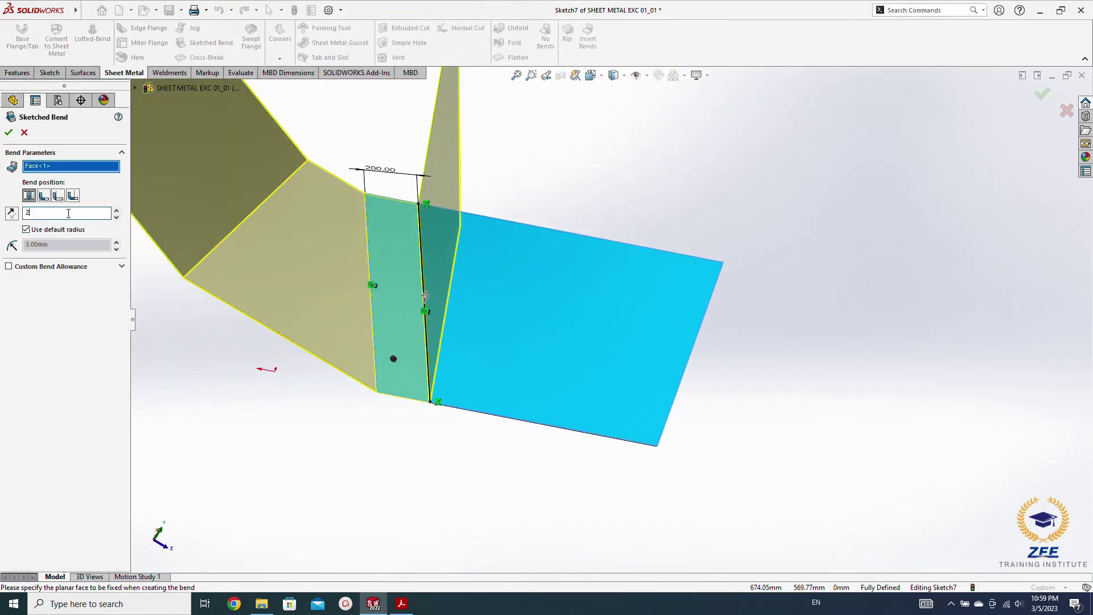
pyautogui.press('Return')
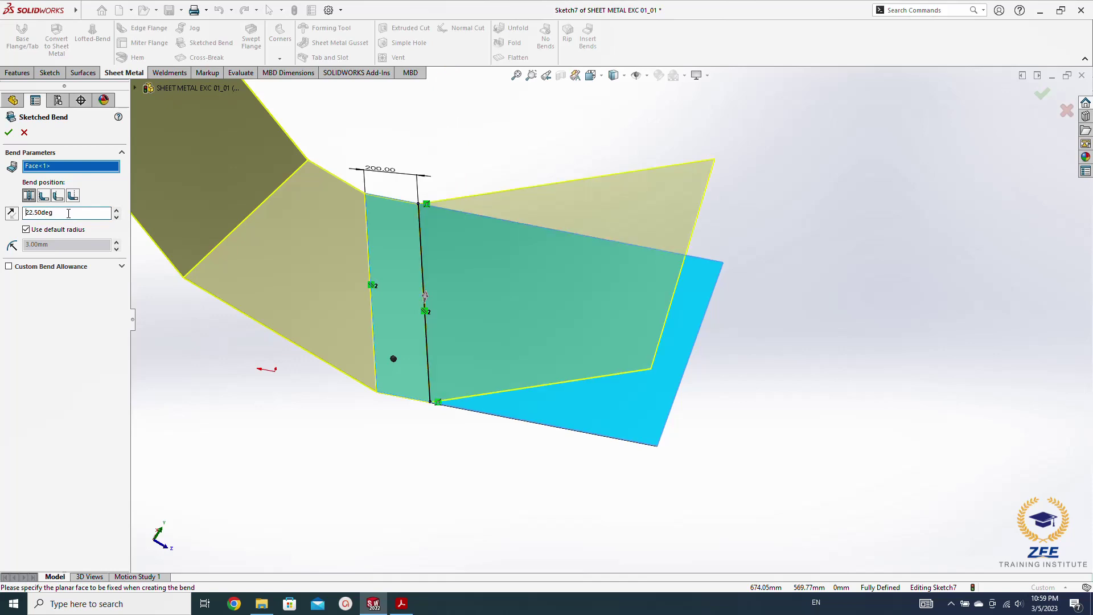
pyautogui.click(9, 132)
# Start a sketch on the newly bent outer panel and draw a sloping line about 1517 mm long between its side edges
pyautogui.click(494, 320)
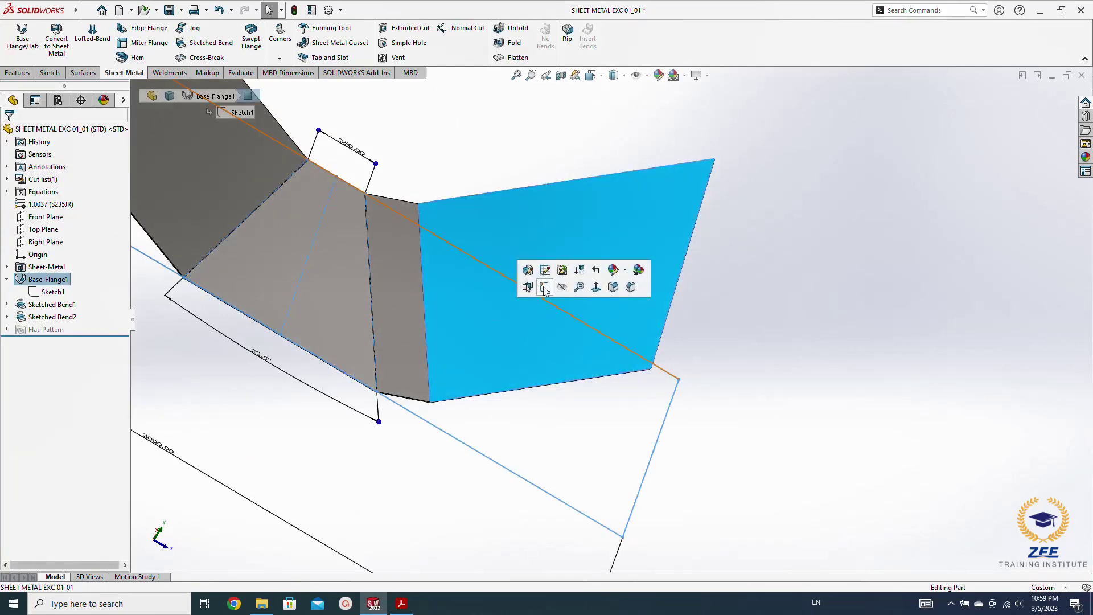
pyautogui.click(544, 287)
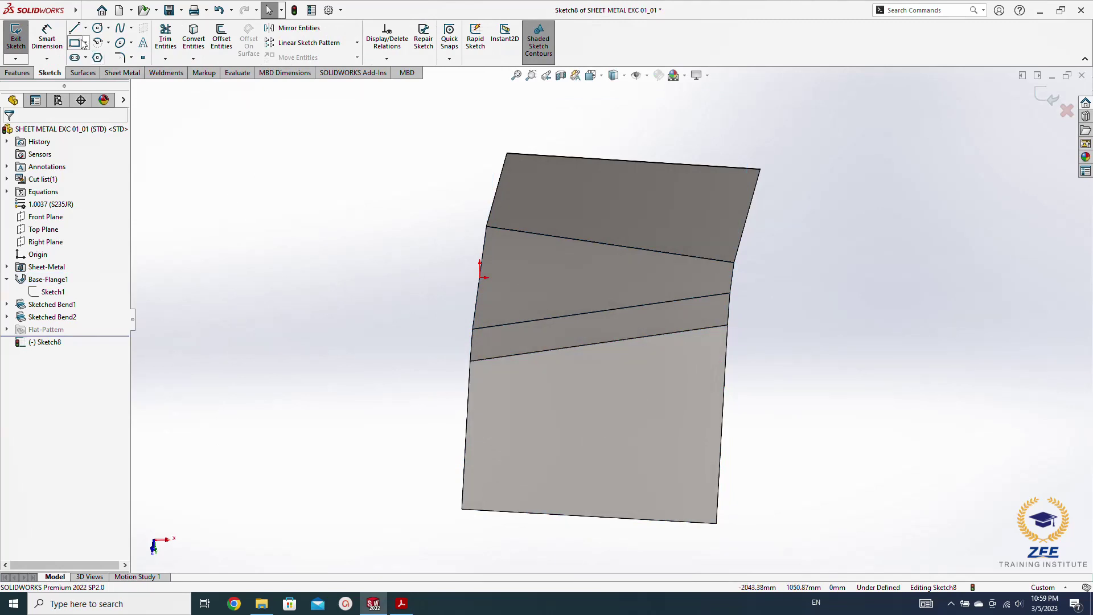
pyautogui.press('l')
pyautogui.click(468, 407)
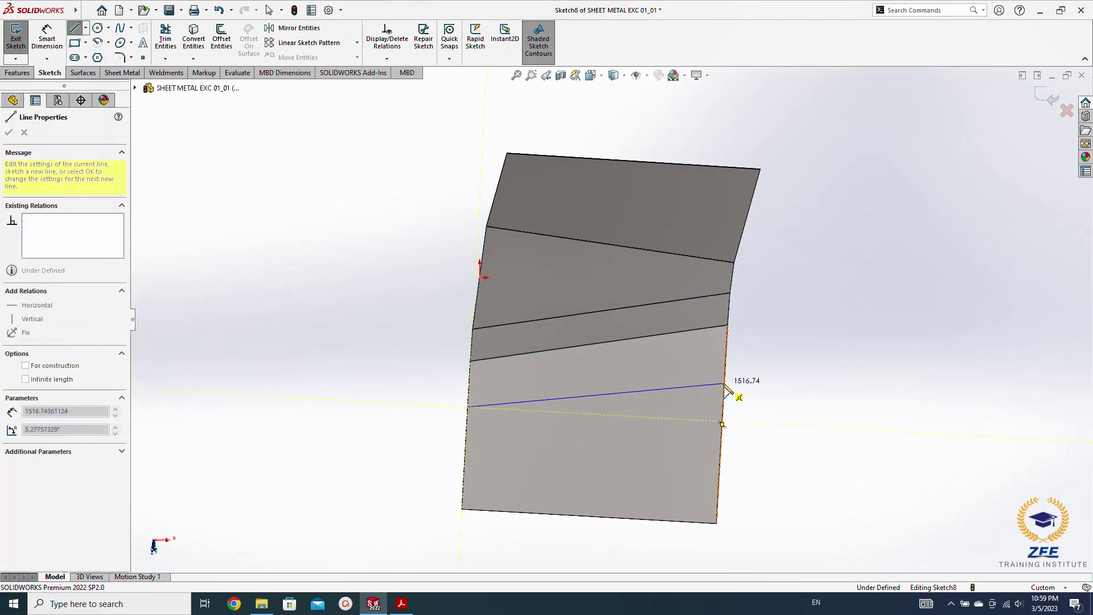
pyautogui.click(724, 386)
pyautogui.press('Escape')
# Make the new line parallel to the edge of the latest bend
pyautogui.click(710, 384)
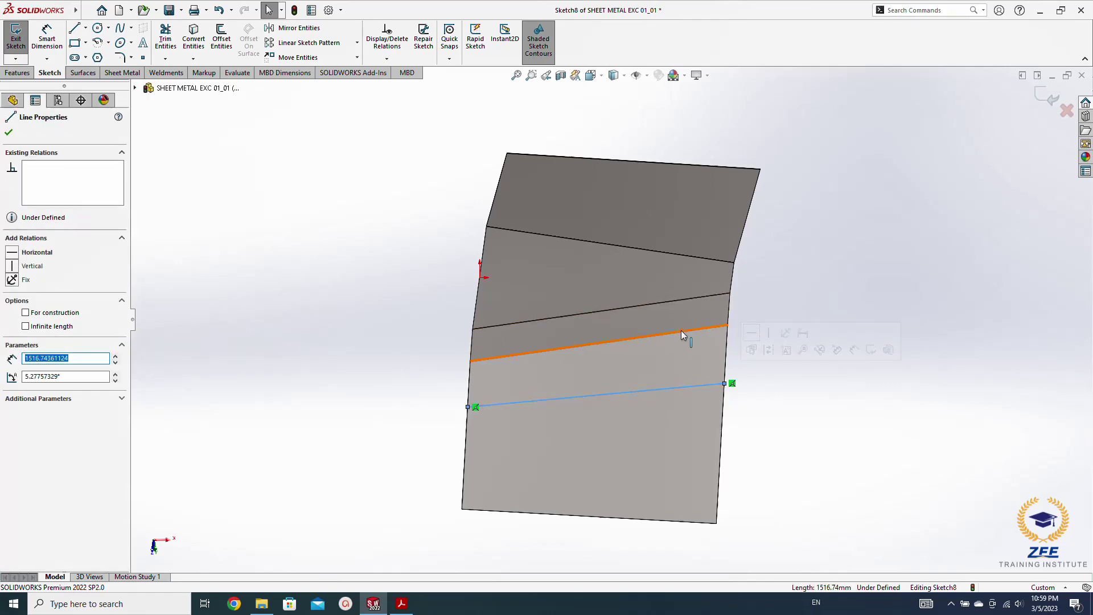
pyautogui.keyDown('ctrl'); pyautogui.click(681, 332); pyautogui.keyUp('ctrl')
pyautogui.click(749, 280)
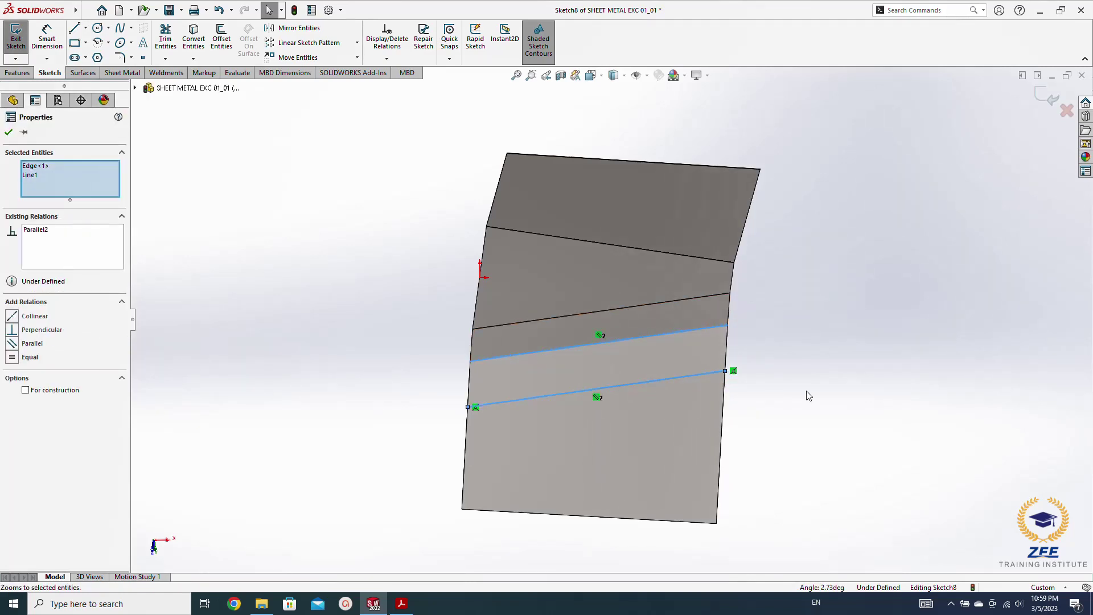
# Set the spacing between the new line and the latest bend's edge to 200 mm
pyautogui.moveTo(814, 424); pyautogui.dragTo(807, 337, button='right')
pyautogui.click(711, 374)
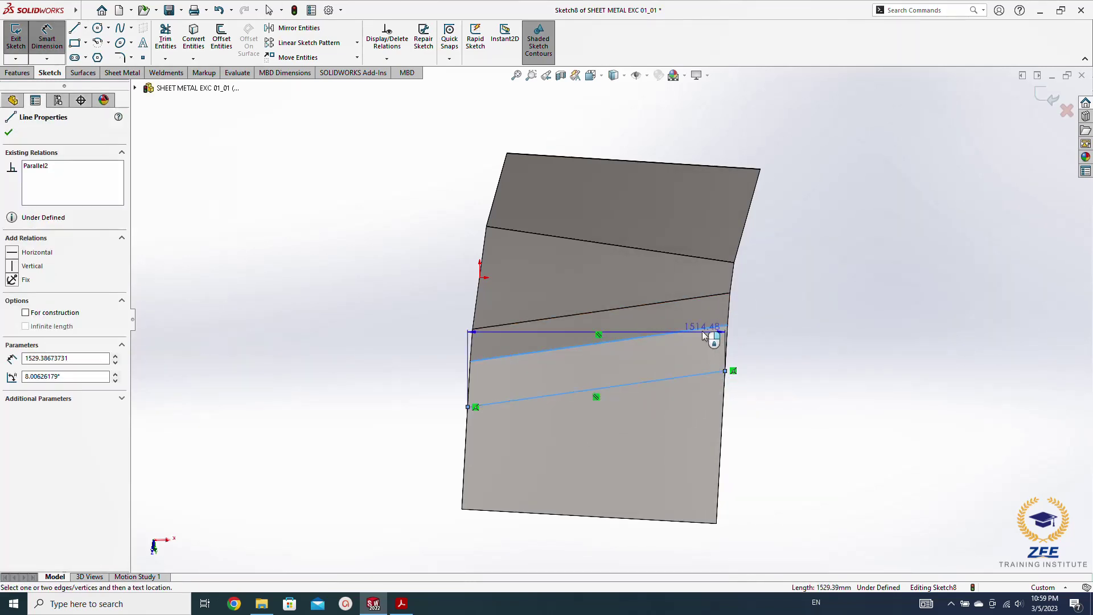
pyautogui.click(710, 330)
pyautogui.click(765, 339)
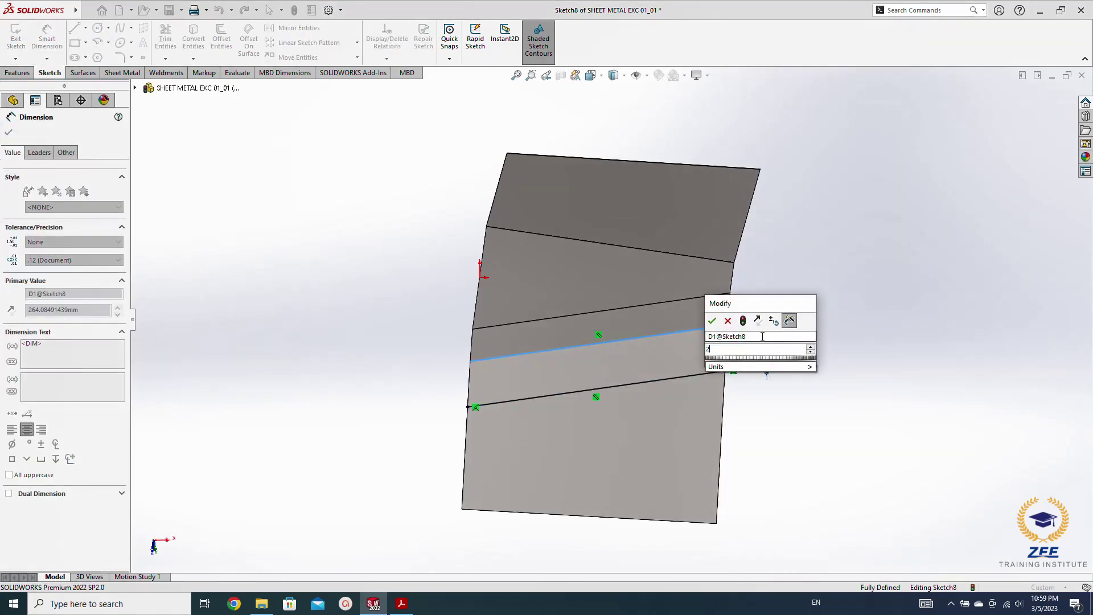
pyautogui.press('Return')
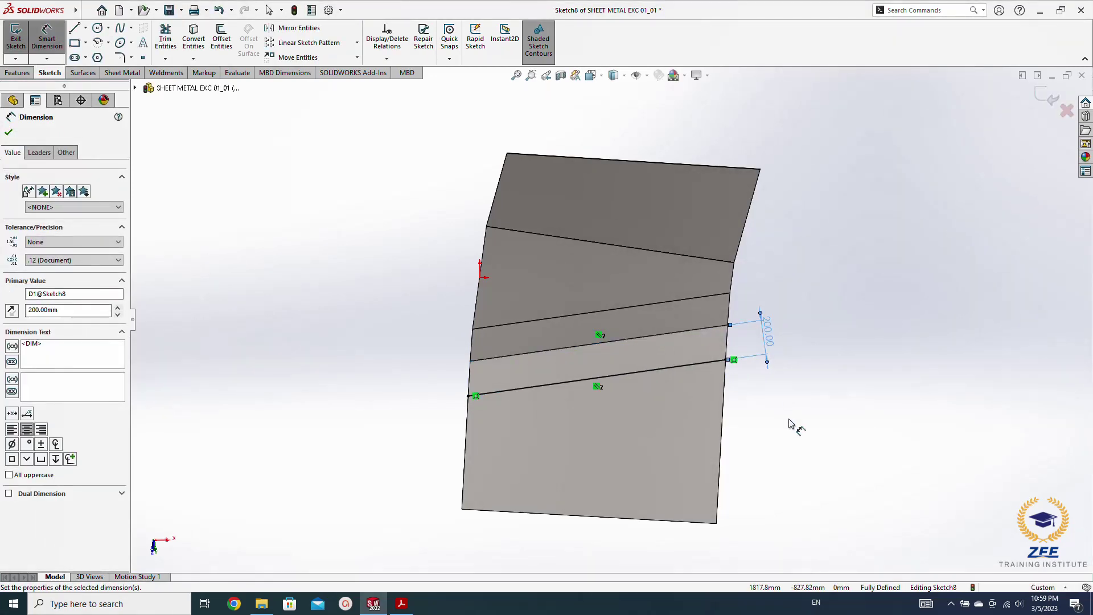
pyautogui.click(790, 424)
# Bend the outer panel 22.5° along the second 200 mm offset line with Sketched Bend, fixing the strip beside it and keeping the default radius
pyautogui.click(135, 72)
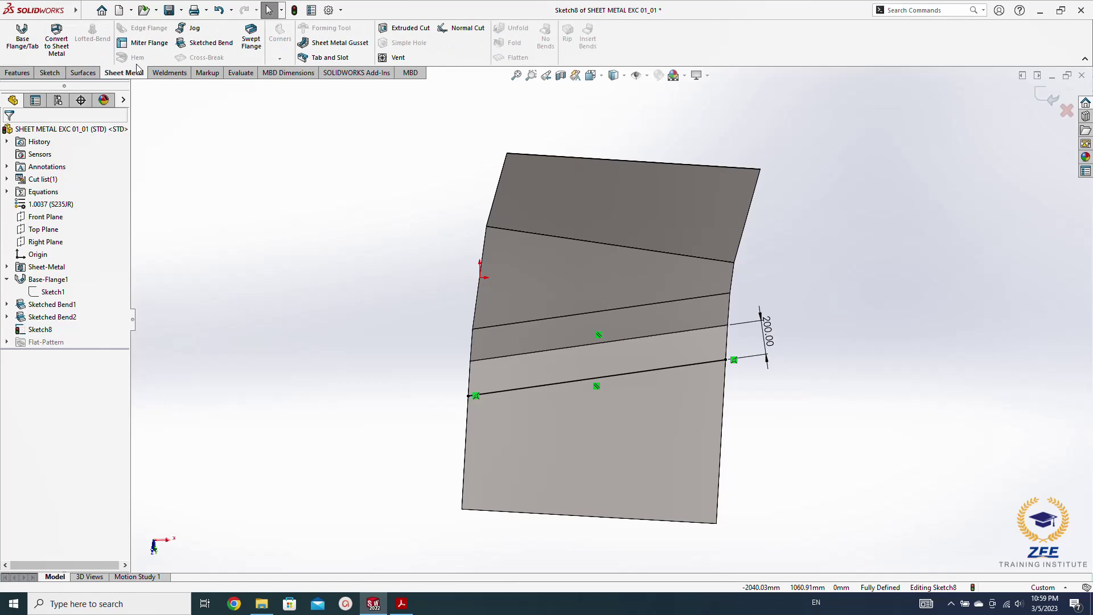
pyautogui.click(200, 43)
pyautogui.click(537, 370)
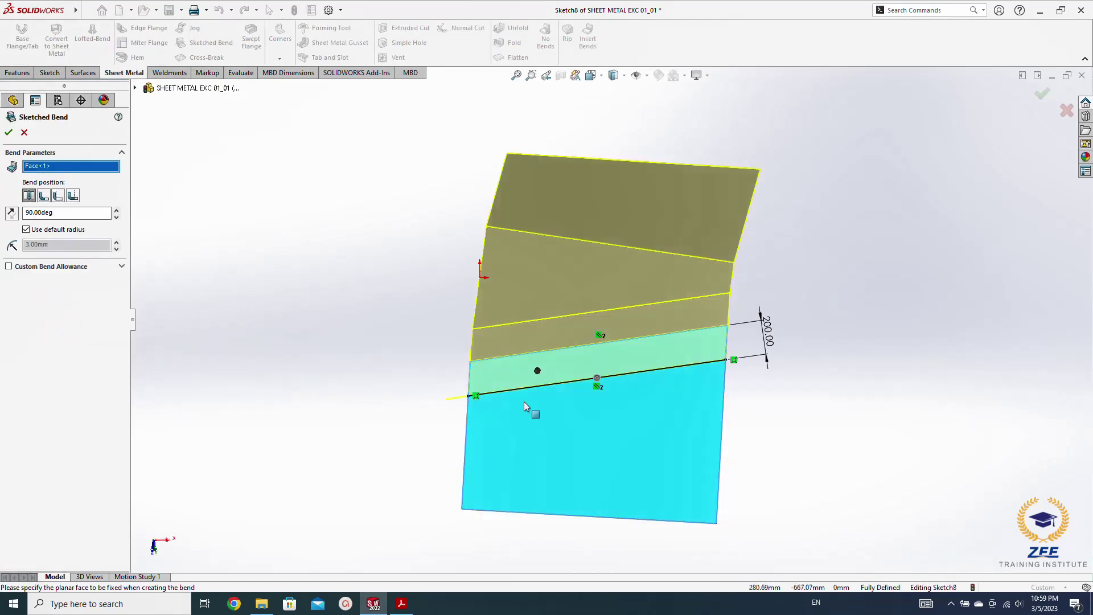
pyautogui.moveTo(524, 401); pyautogui.dragTo(622, 261, button='middle')
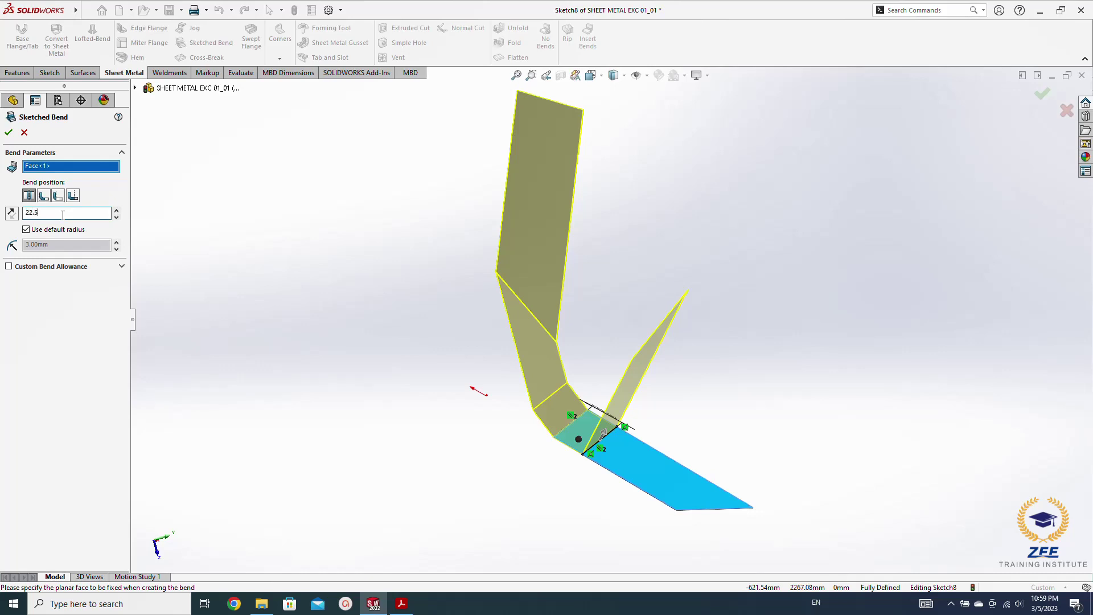
pyautogui.click(62, 214)
pyautogui.write('22.5')
pyautogui.press('Return')
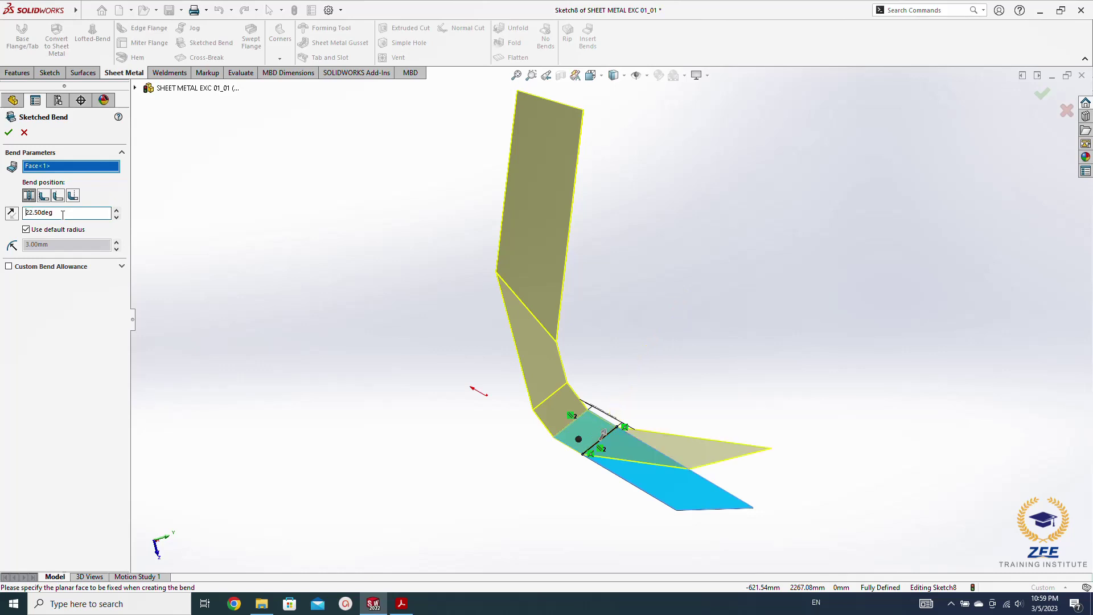
pyautogui.click(9, 133)
# Sketch a line about 1533 mm long across the remaining outer panel and make it parallel to the nearest bend edge
pyautogui.moveTo(528, 396)
pyautogui.mouseDown(button='middle')
pyautogui.moveTo(495, 456)
pyautogui.moveTo(668, 468)
pyautogui.mouseUp(button='middle')
pyautogui.click(667, 468)
pyautogui.click(716, 436)
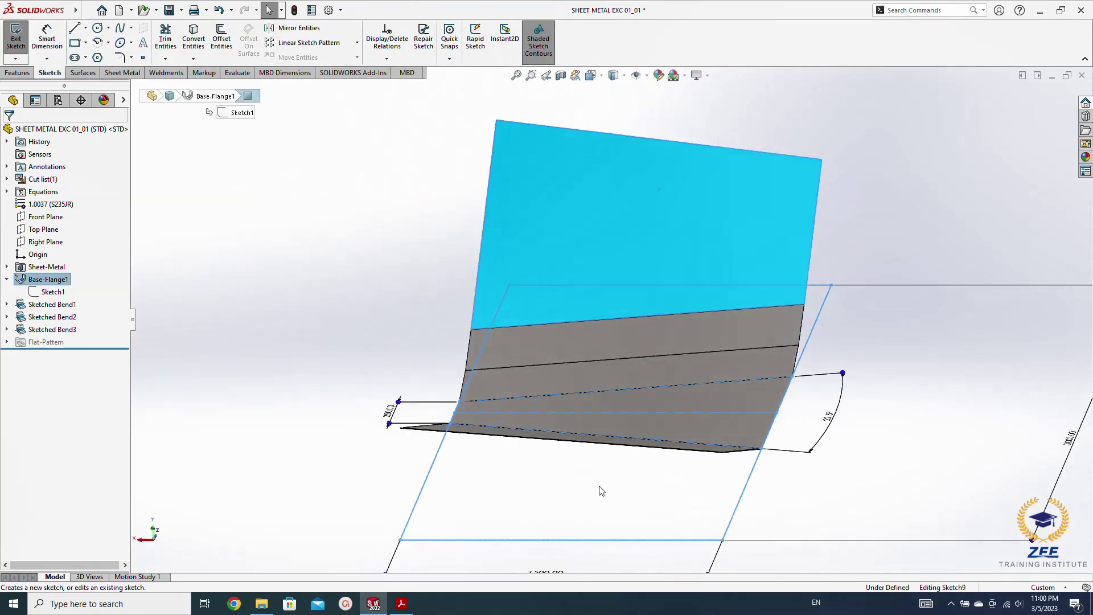
pyautogui.click(73, 29)
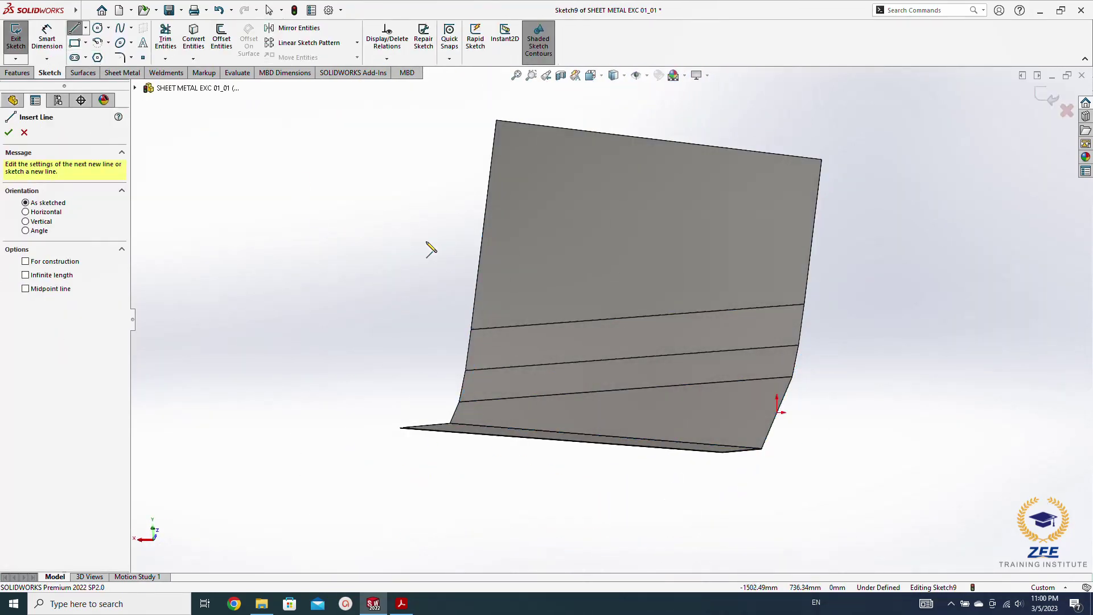
pyautogui.click(478, 279)
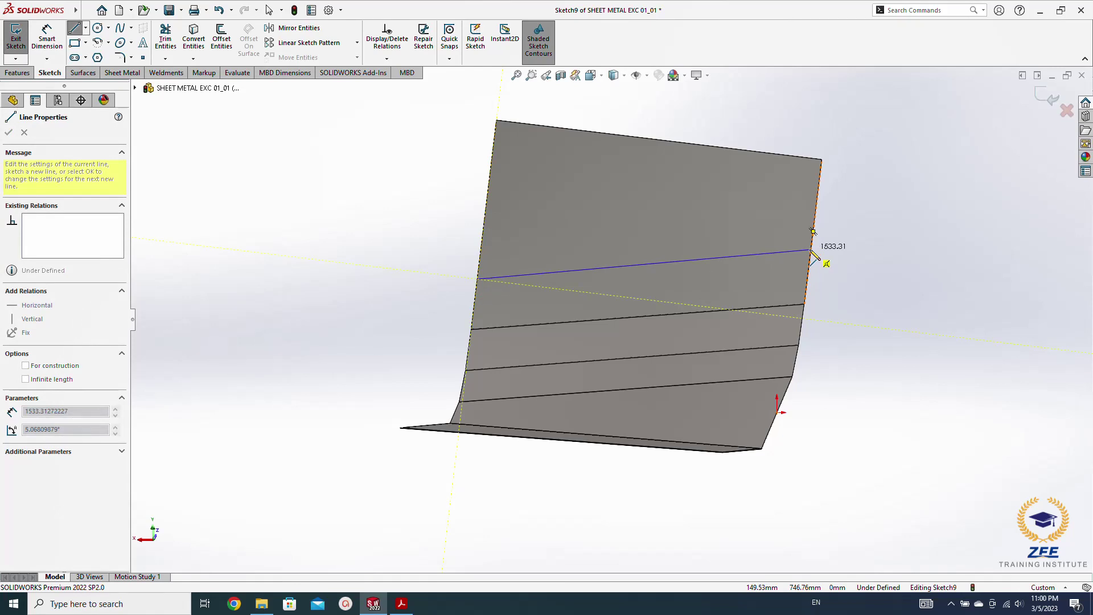
pyautogui.click(810, 250)
pyautogui.press('Escape')
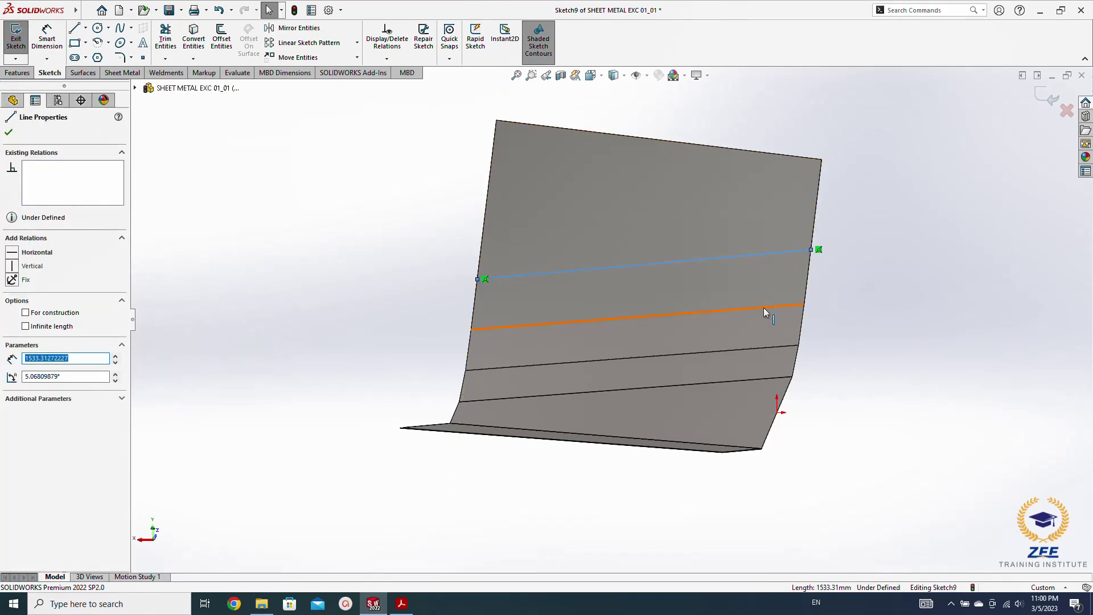
pyautogui.keyDown('ctrl'); pyautogui.click(763, 308); pyautogui.keyUp('ctrl')
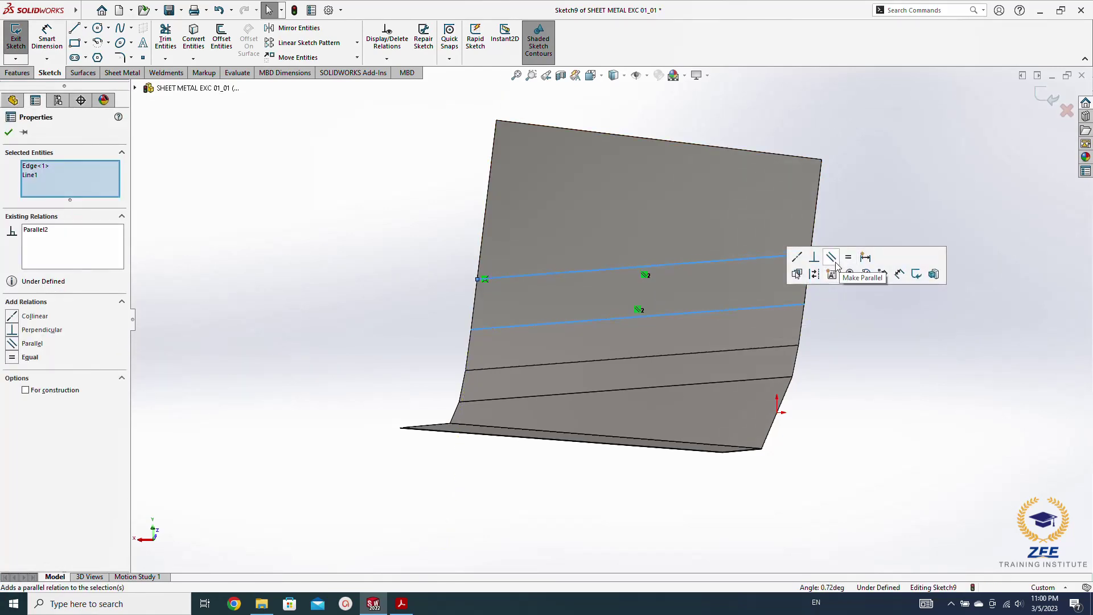
# Set the spacing between the new parallel line and the nearest bend edge to 200 mm
pyautogui.click(871, 351)
pyautogui.moveTo(875, 354); pyautogui.dragTo(880, 319, button='right')
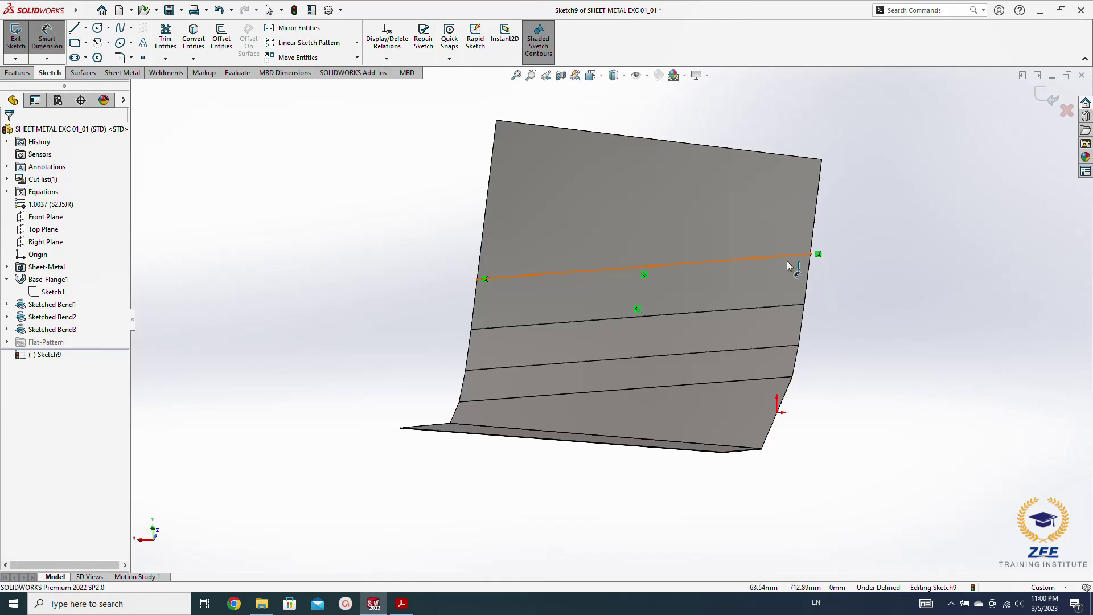
pyautogui.click(787, 263)
pyautogui.click(777, 305)
pyautogui.click(841, 280)
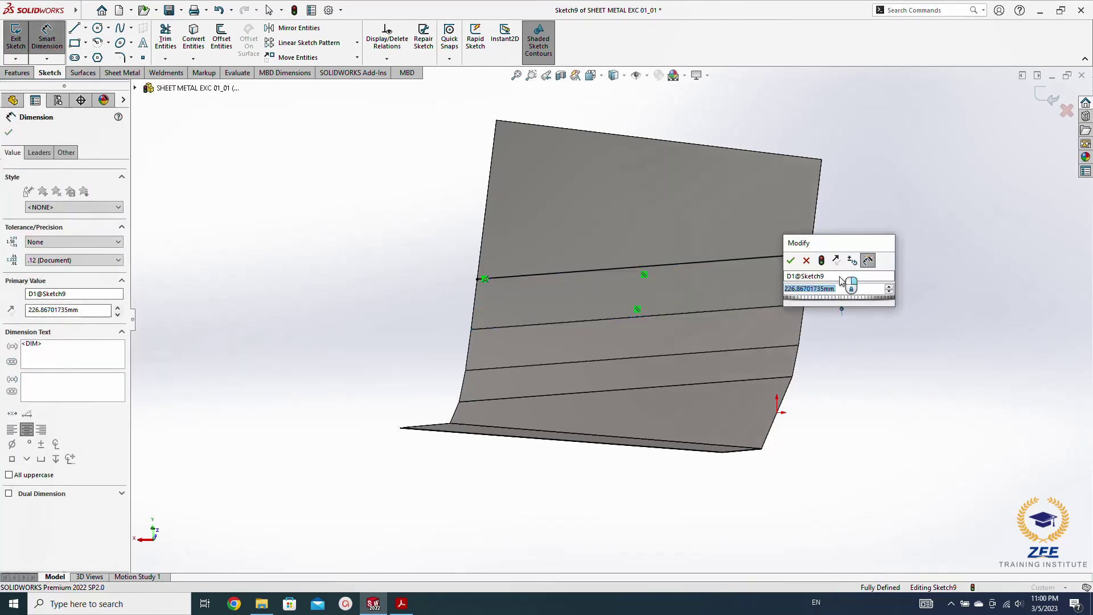
pyautogui.write('200')
pyautogui.press('Return')
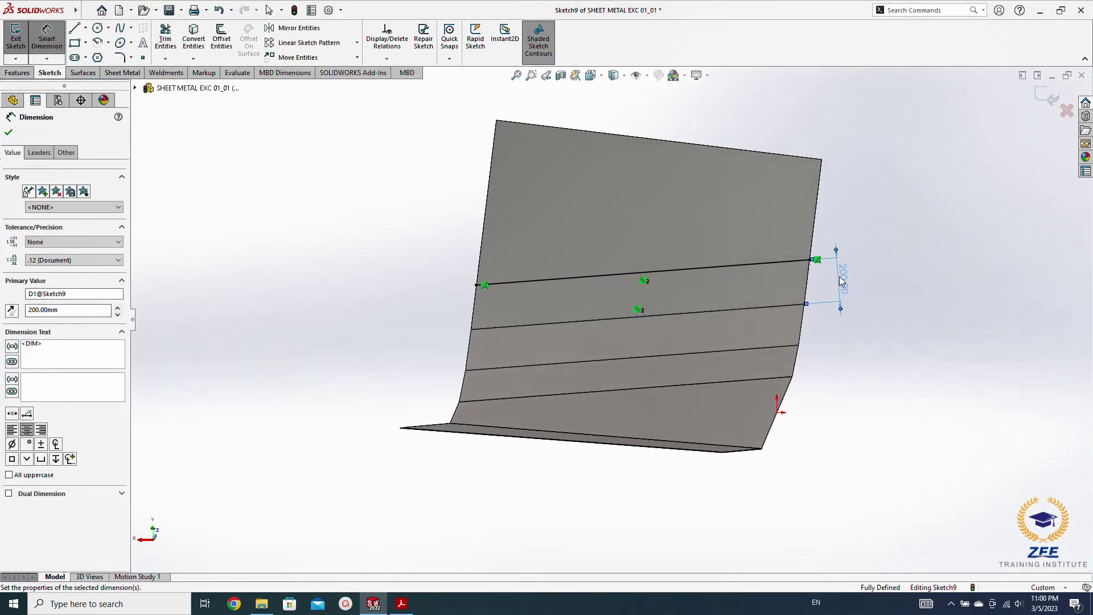
pyautogui.press('Escape')
# Bend the outer panel 22.5° along this line with Sketched Bend, fixing the strip next to the previous bend and keeping the default radius
pyautogui.click(132, 73)
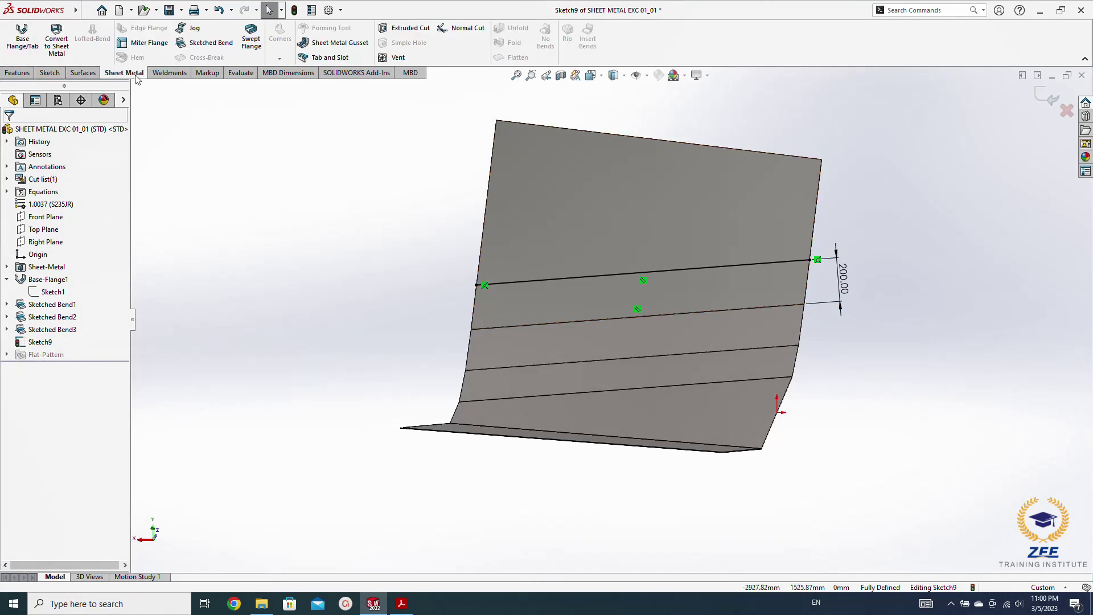
pyautogui.click(204, 44)
pyautogui.click(511, 302)
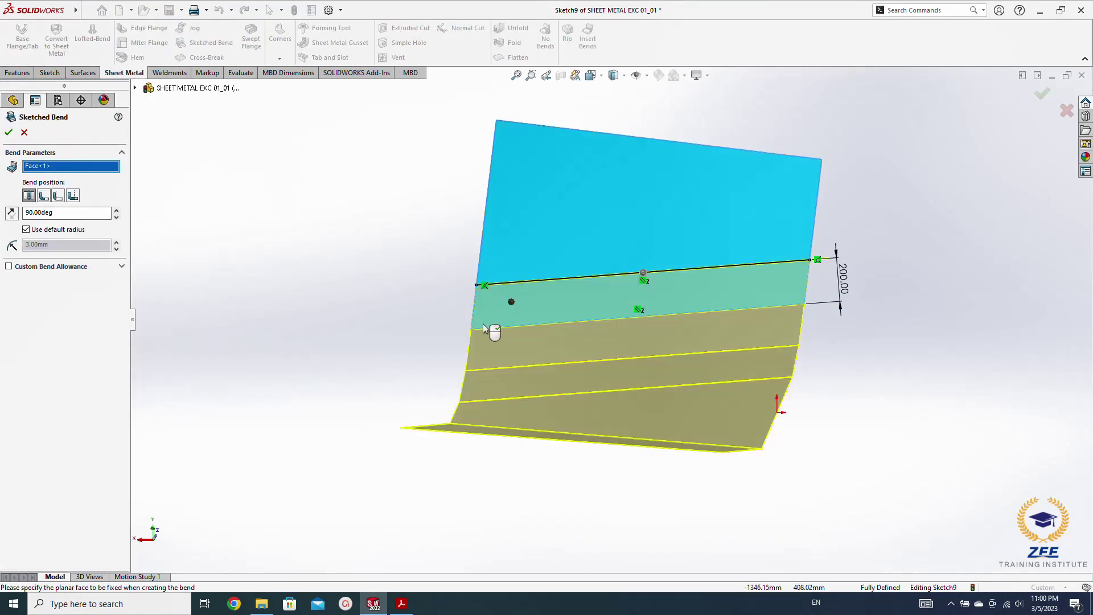
pyautogui.moveTo(553, 159); pyautogui.dragTo(557, 250, button='middle')
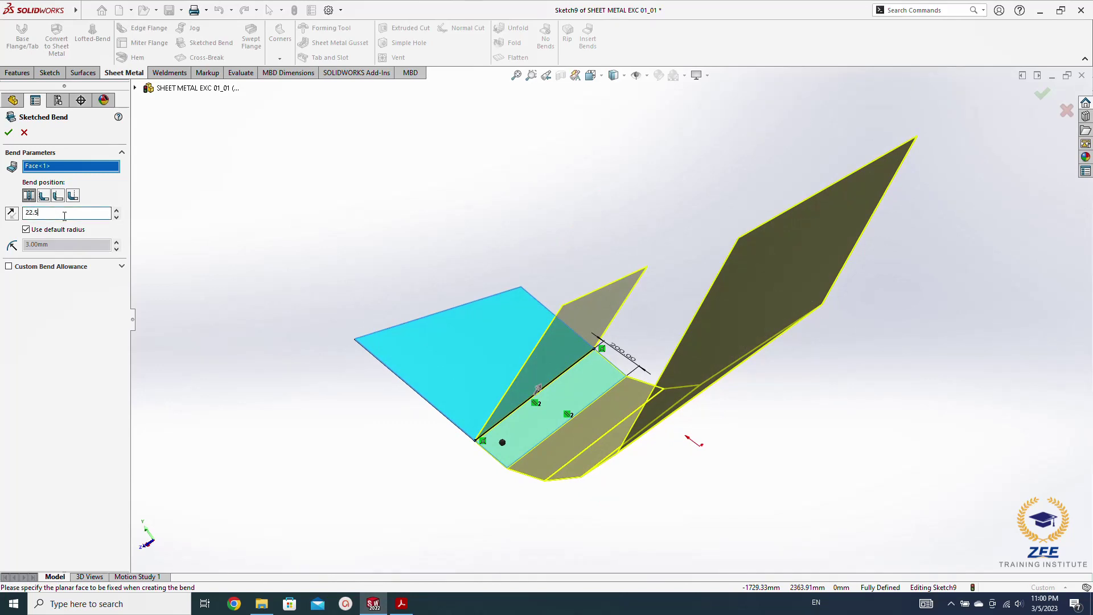
pyautogui.click(64, 216)
pyautogui.write('22.5')
pyautogui.press('Return')
pyautogui.click(24, 133)
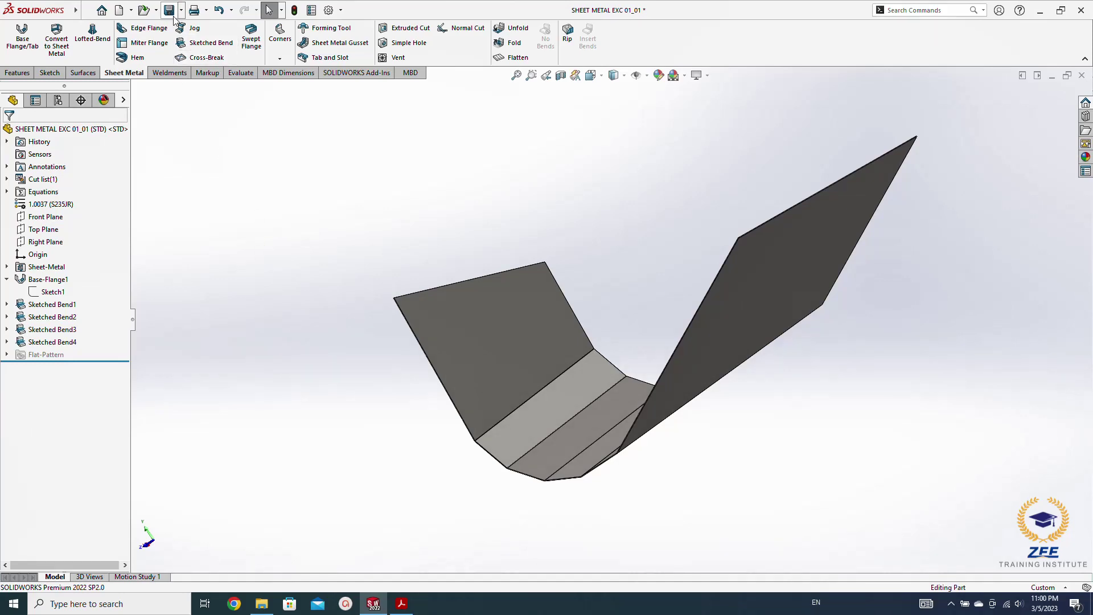
# Start a sketch on the long flat panel at the opposite end of the part and draw a slanted line across its full width
pyautogui.press('space')
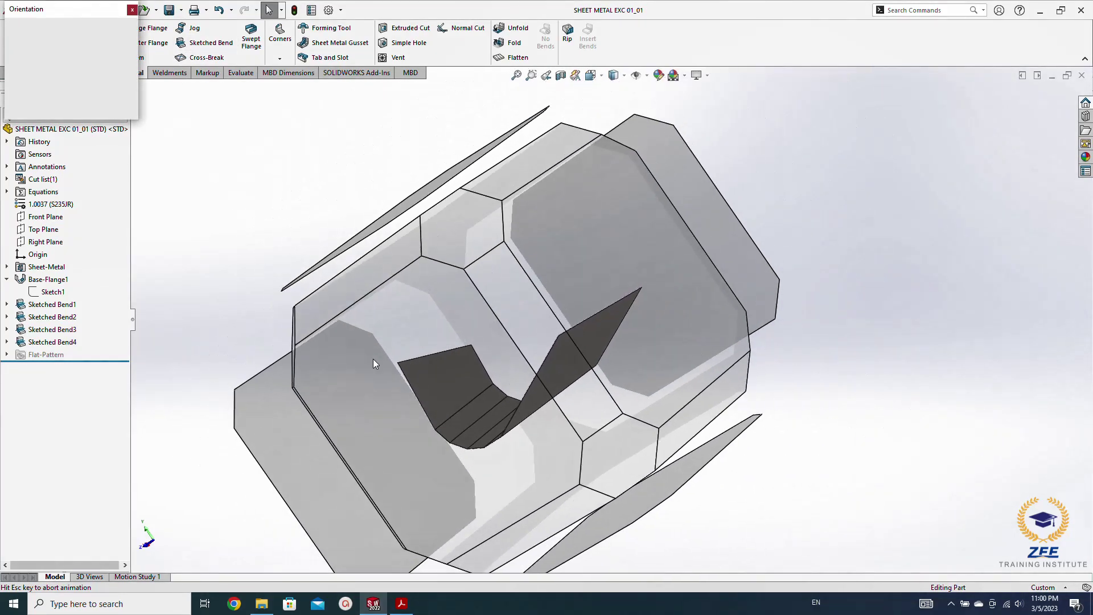
pyautogui.click(376, 363)
pyautogui.moveTo(342, 390); pyautogui.dragTo(593, 408, button='middle')
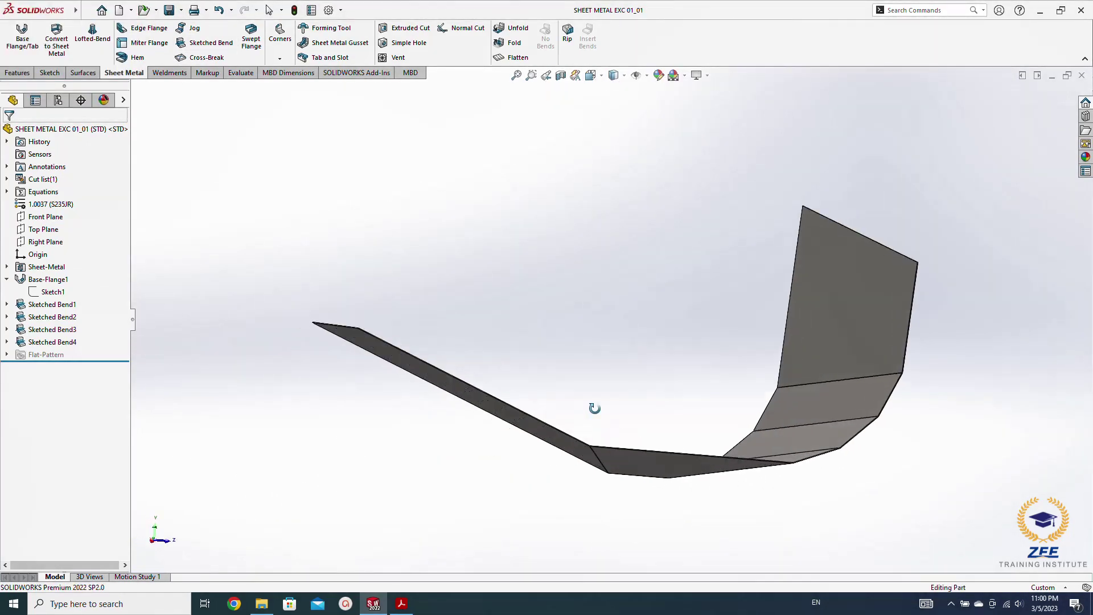
pyautogui.press('space')
pyautogui.click(514, 401)
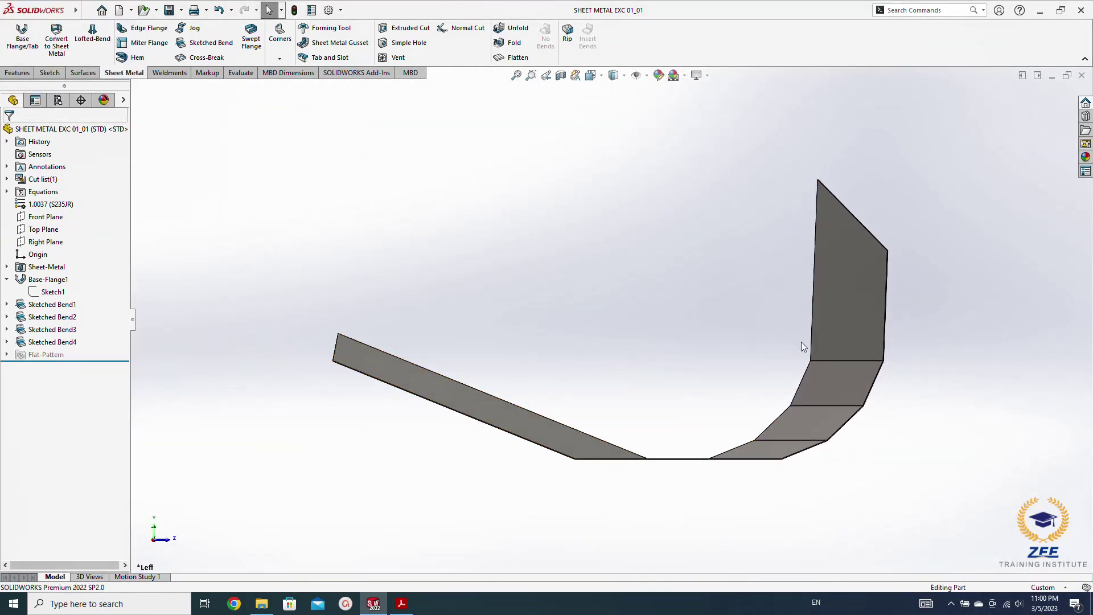
pyautogui.moveTo(657, 373); pyautogui.dragTo(549, 429, button='middle')
pyautogui.click(548, 429)
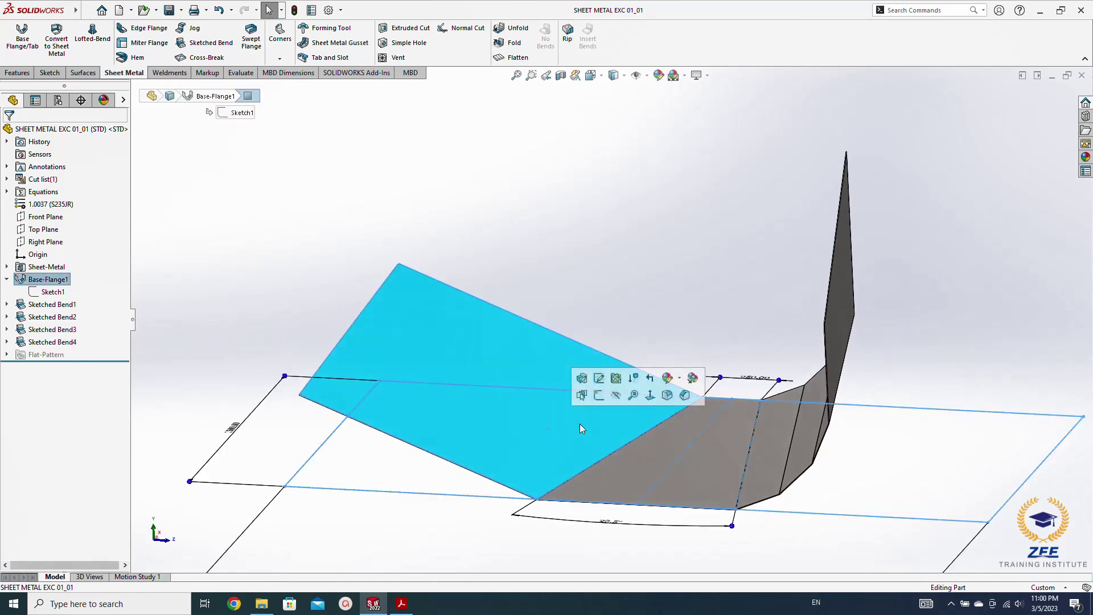
pyautogui.click(600, 396)
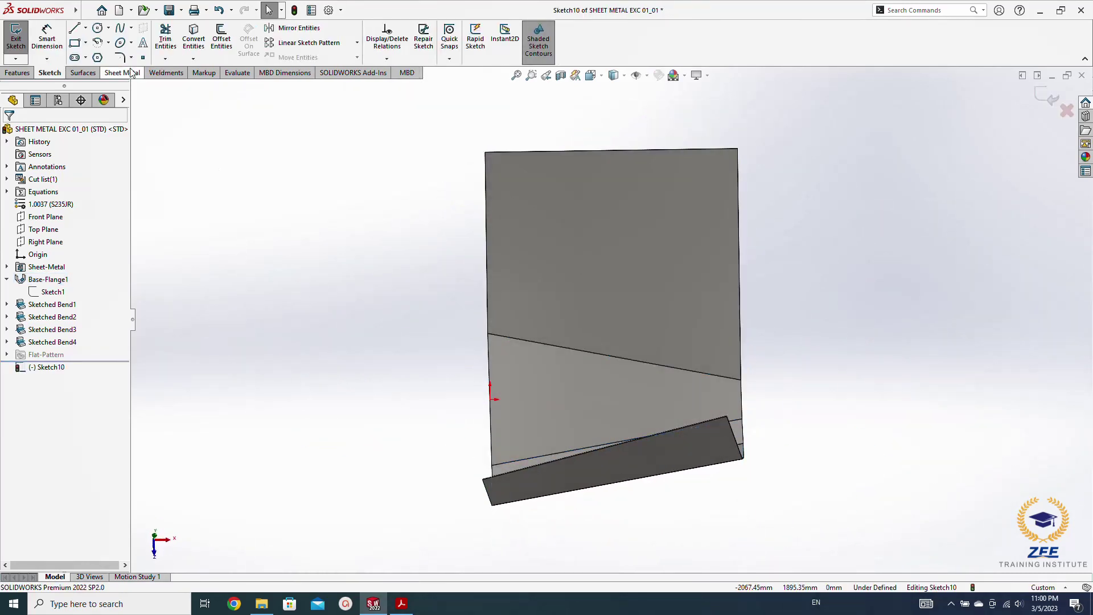
pyautogui.click(75, 28)
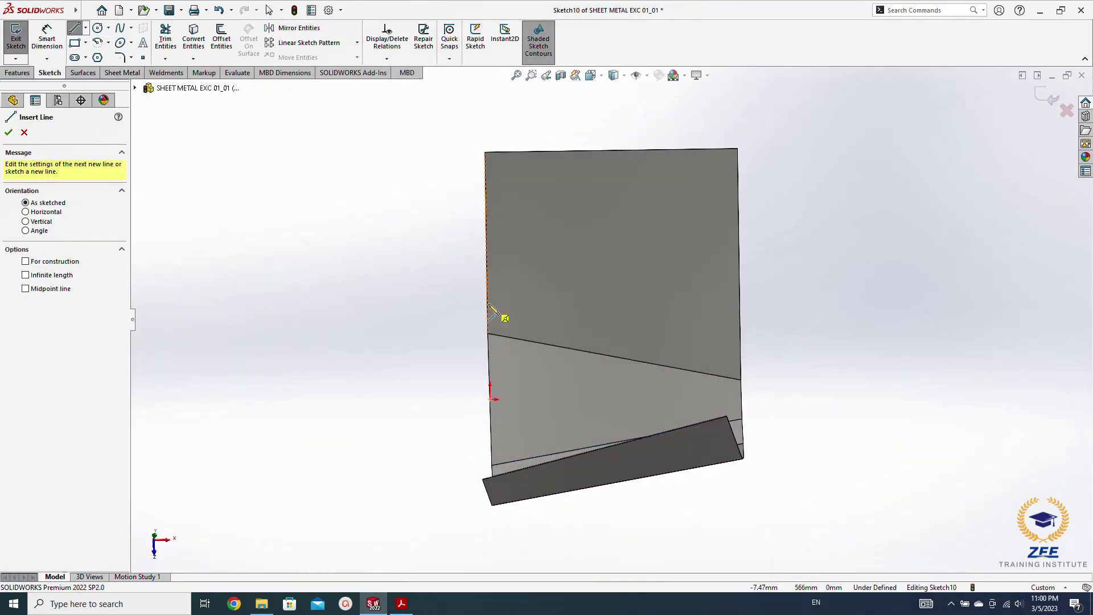
pyautogui.click(488, 297)
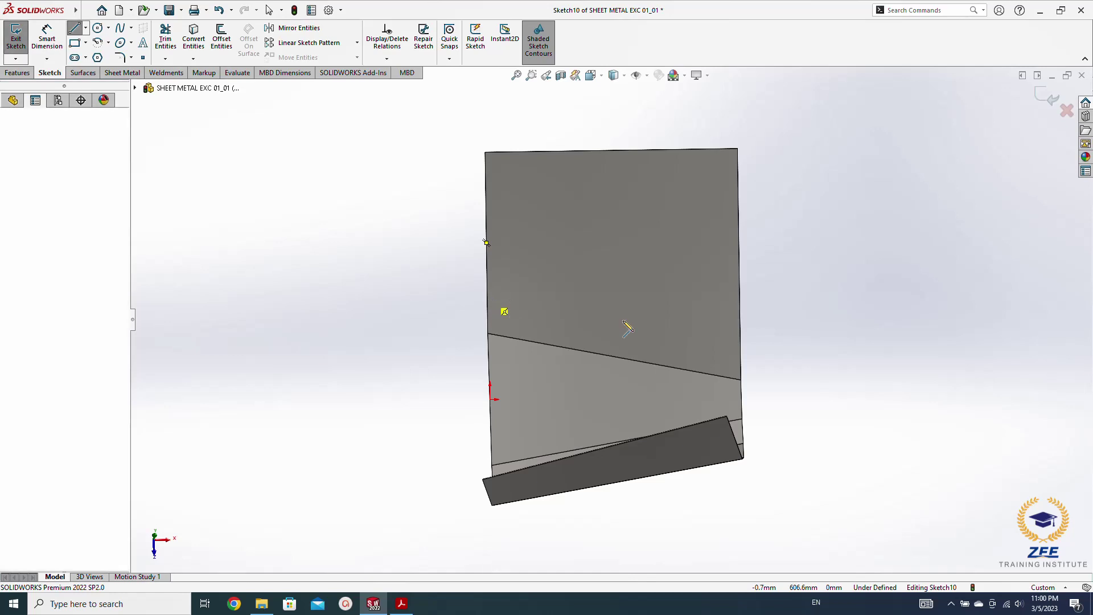
pyautogui.click(745, 335)
pyautogui.press('Escape')
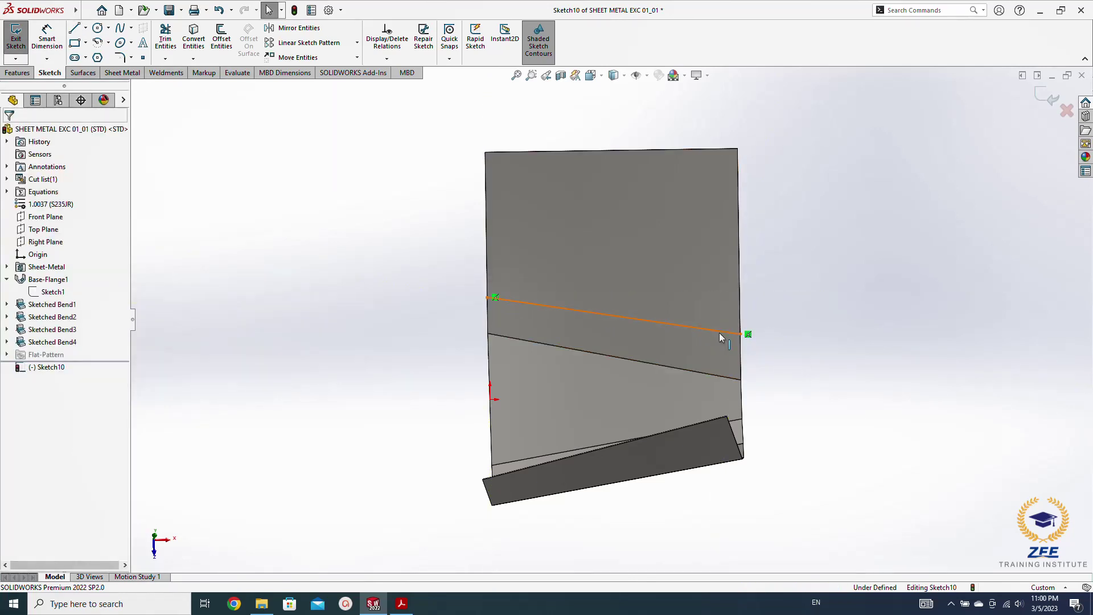
# Make the line on the opposite panel parallel to that panel's bend edge
pyautogui.click(720, 337)
pyautogui.keyDown('ctrl'); pyautogui.click(696, 371); pyautogui.keyUp('ctrl')
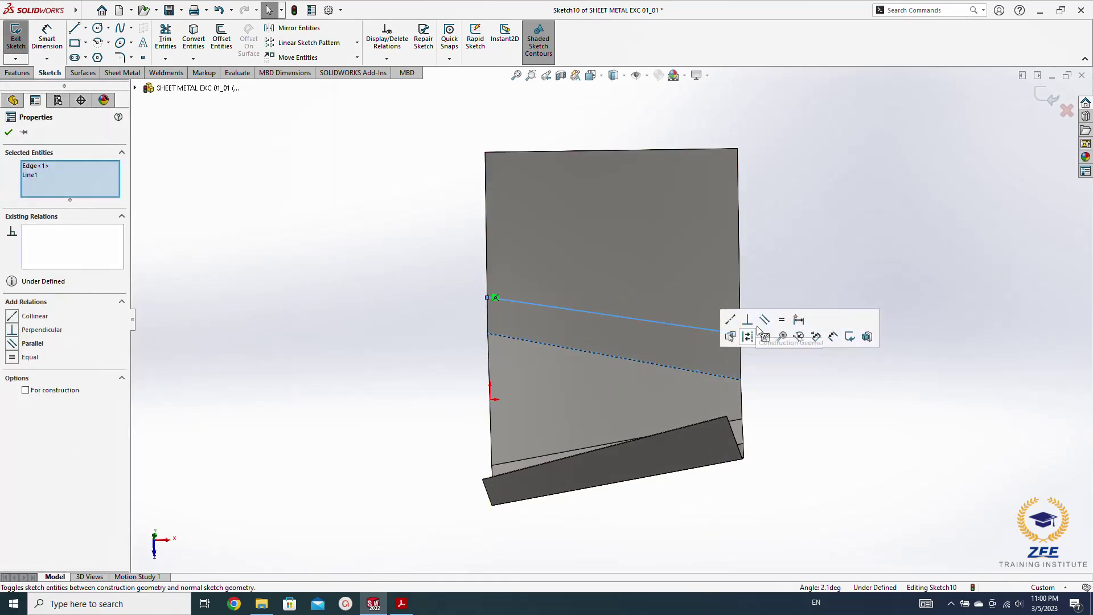
pyautogui.click(765, 319)
pyautogui.click(818, 383)
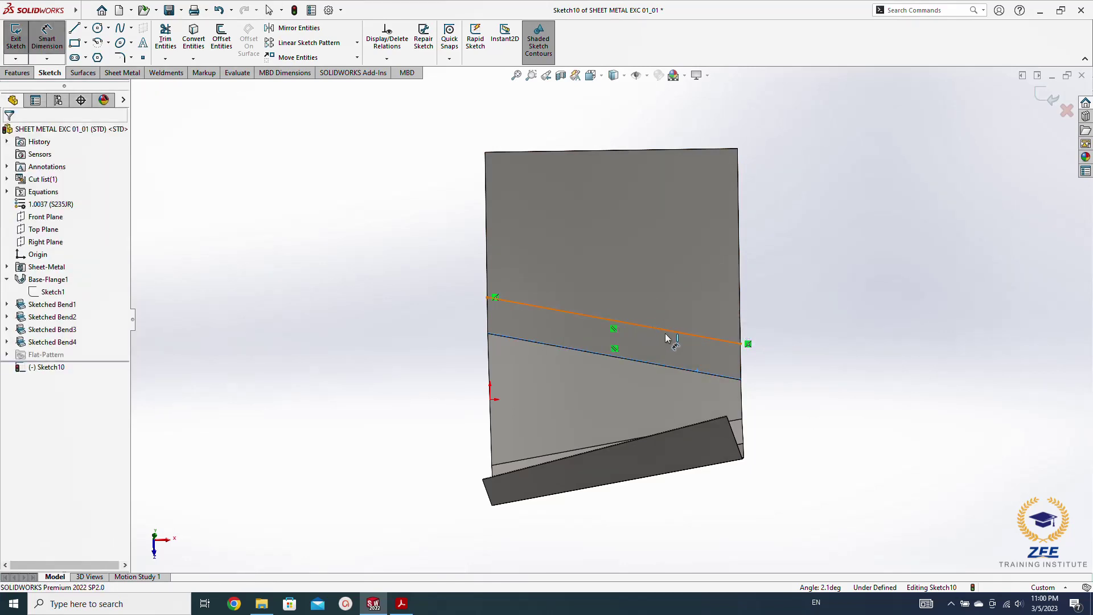
# Dimension the distance from the line to the opposite panel's bend edge and set it to 200 mm
pyautogui.click(666, 338)
pyautogui.click(671, 367)
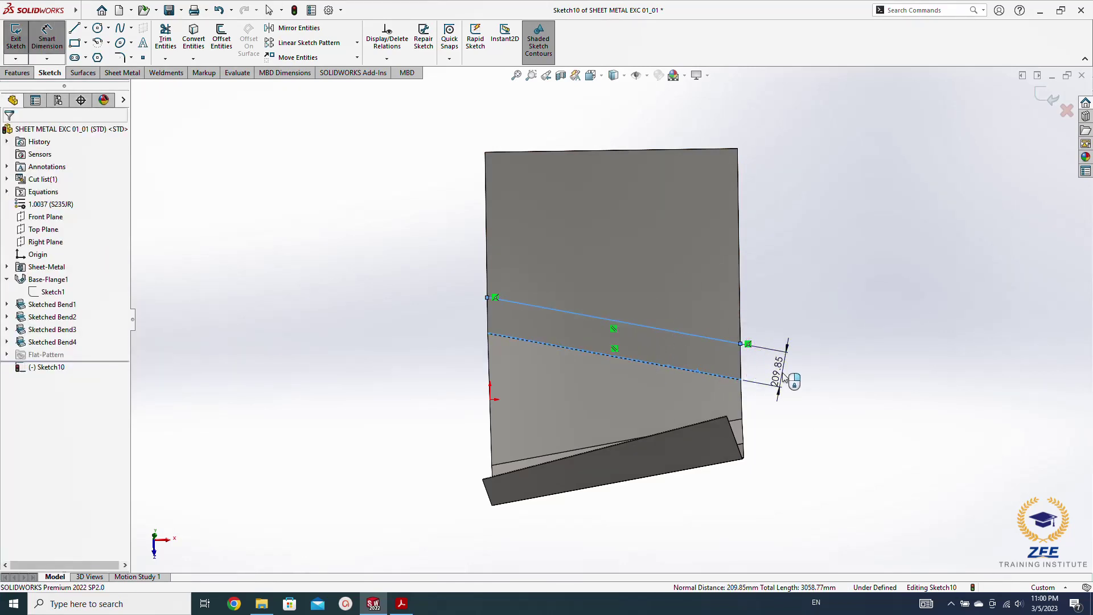
pyautogui.click(784, 378)
pyautogui.write('200')
pyautogui.press('Return')
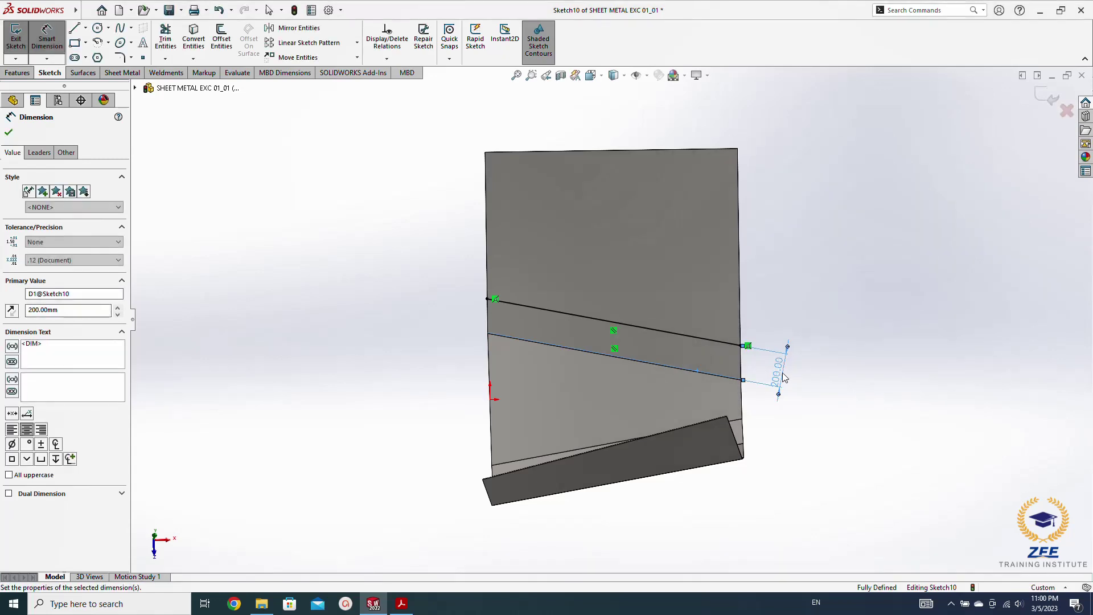
# Bend the opposite panel 22.5° along the sketched line with Sketched Bend, fixing the strip beside the existing bend and keeping the default radius
pyautogui.click(122, 74)
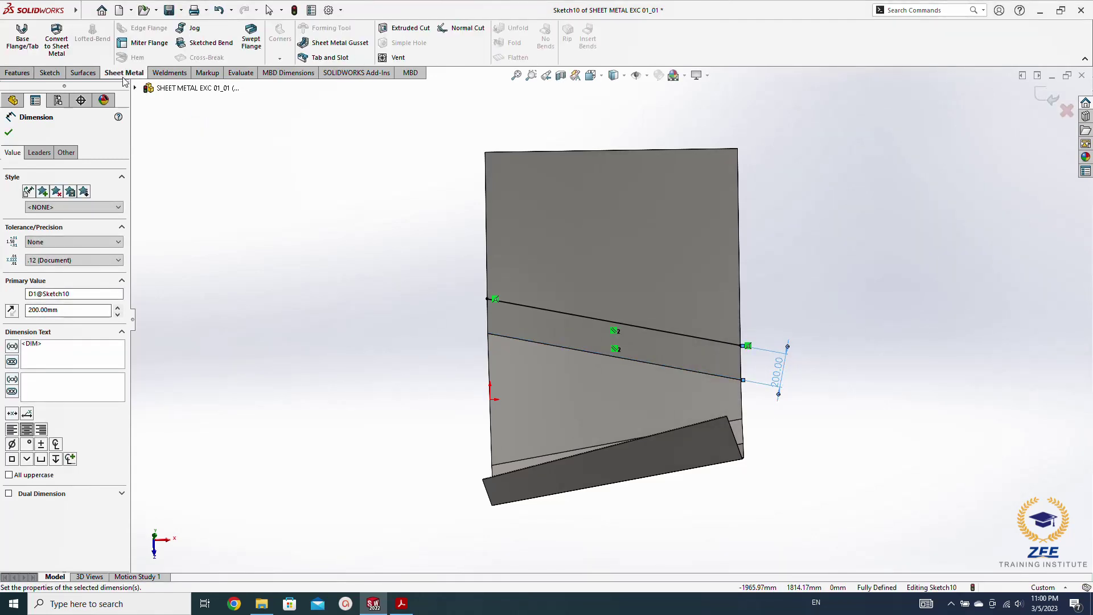
pyautogui.click(205, 42)
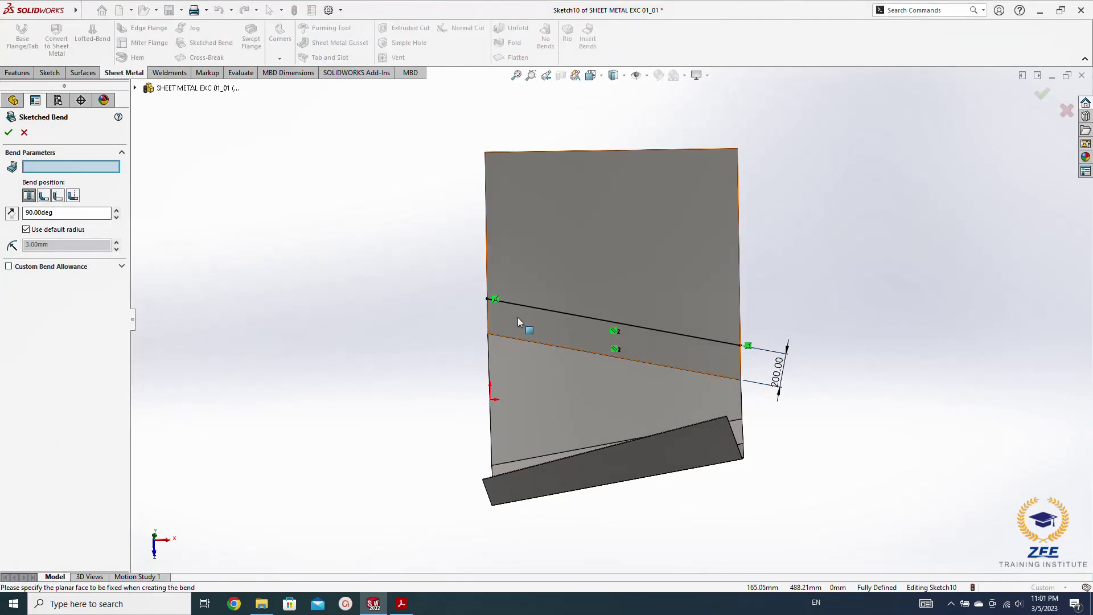
pyautogui.click(517, 316)
pyautogui.moveTo(453, 341); pyautogui.dragTo(461, 260, button='middle')
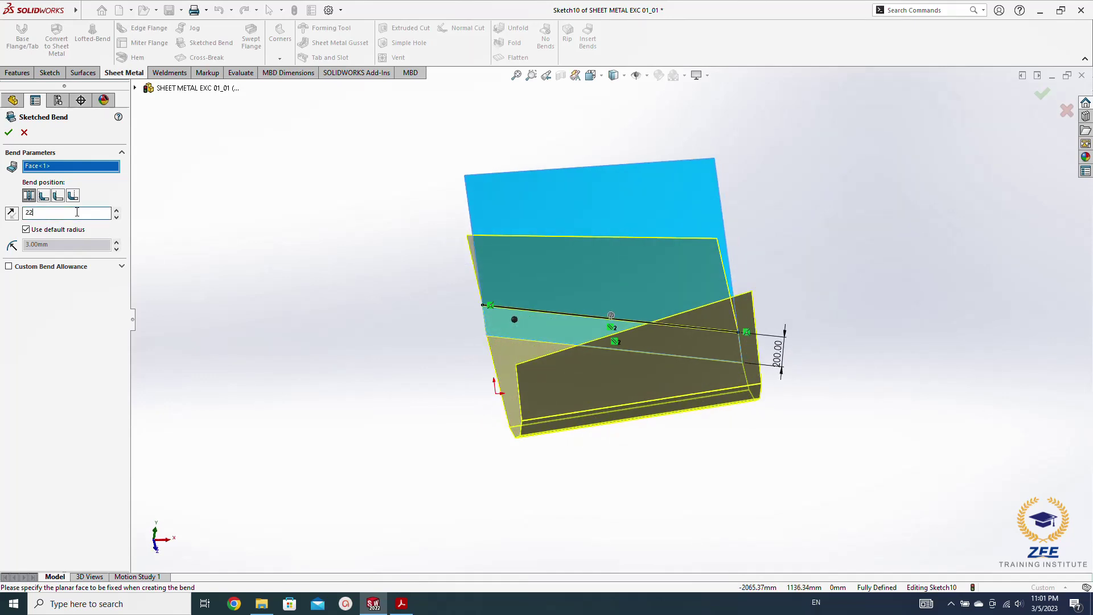
pyautogui.press('Return')
pyautogui.click(10, 133)
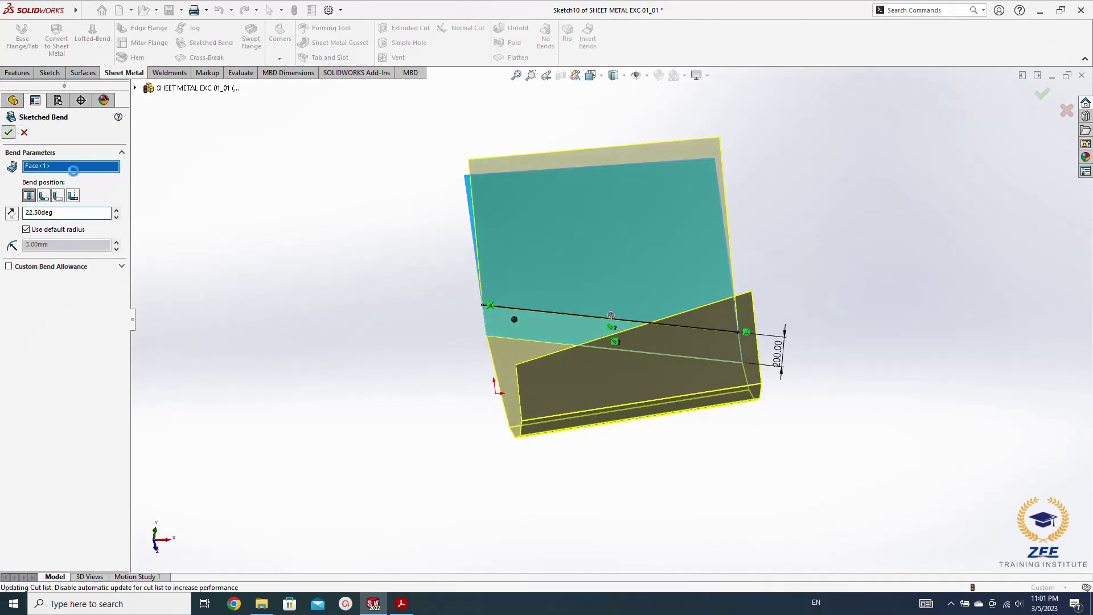
# Start a sketch on the newly bent outer panel and draw a line about 1522 mm long across its width
pyautogui.click(486, 284)
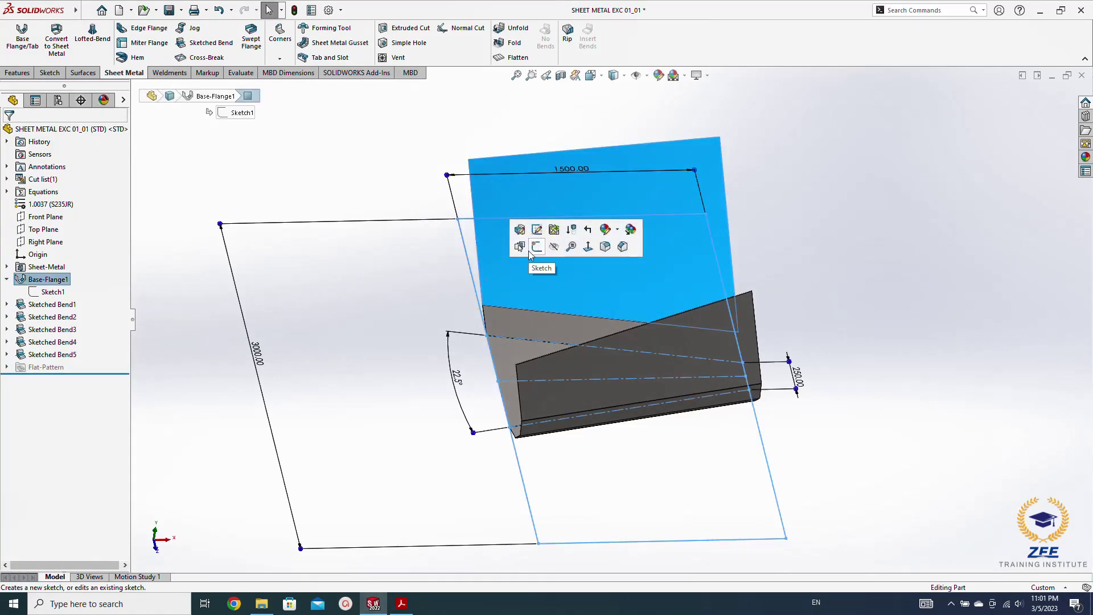
pyautogui.click(524, 251)
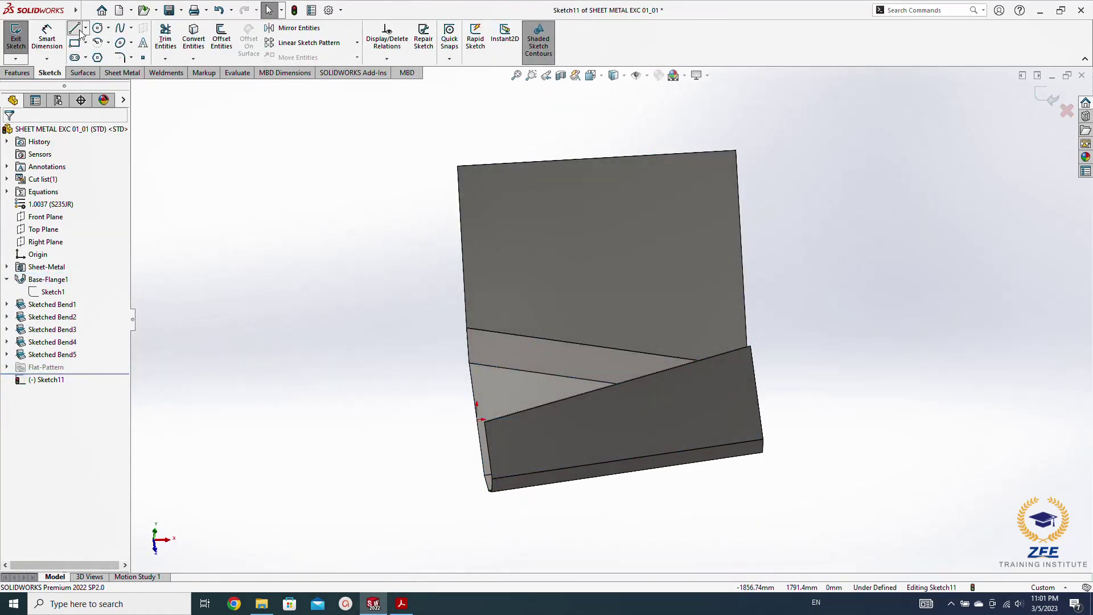
pyautogui.click(75, 29)
pyautogui.click(465, 280)
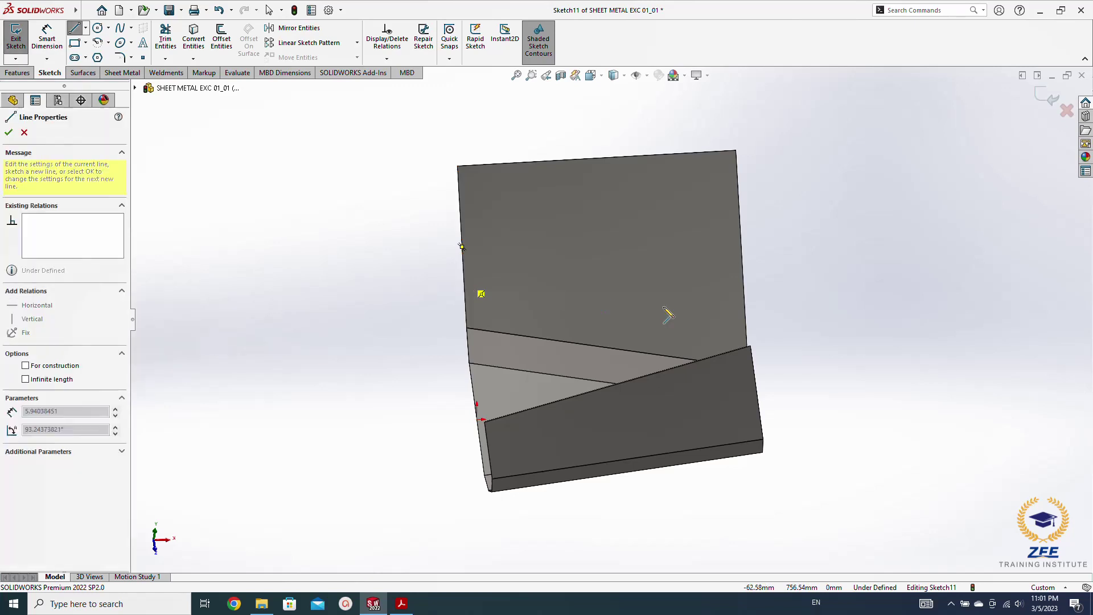
pyautogui.click(745, 312)
pyautogui.press('Escape')
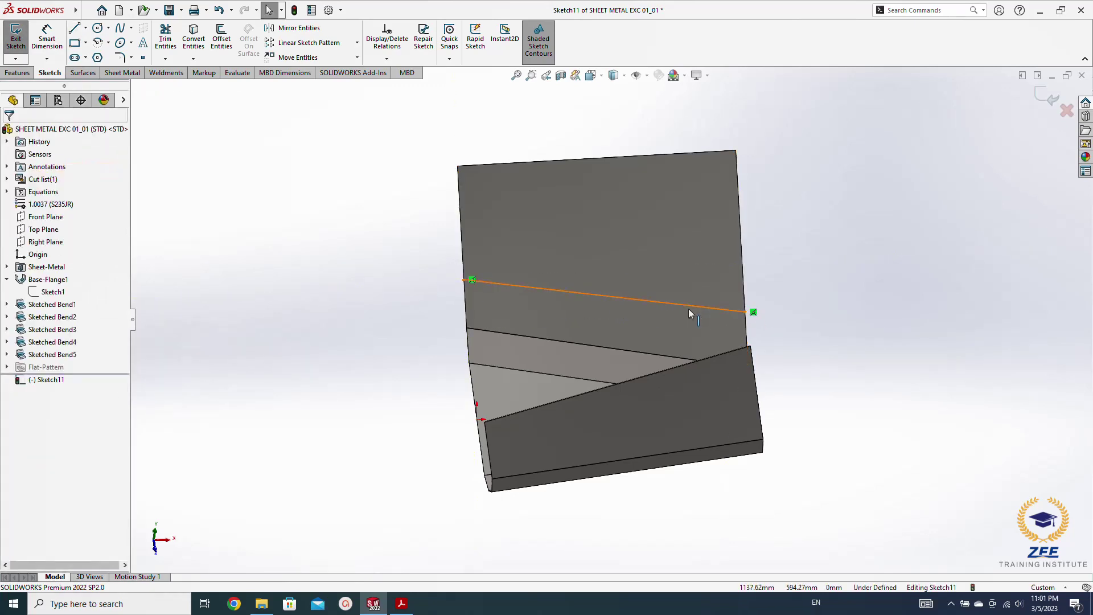
# Make the new line parallel to the edge of the bend just created
pyautogui.click(681, 305)
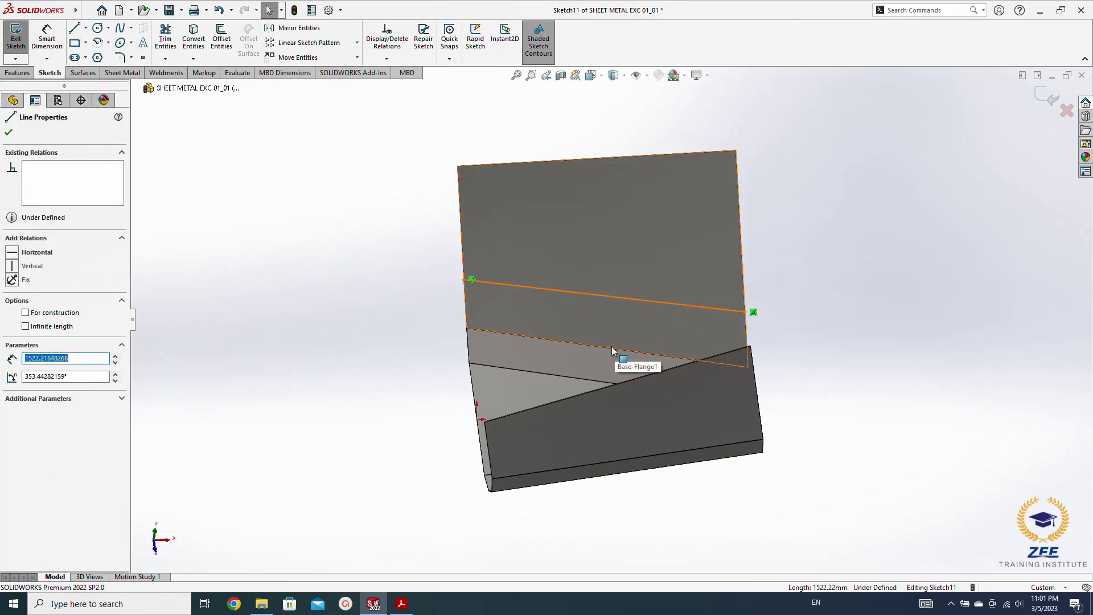
pyautogui.keyDown('ctrl'); pyautogui.click(612, 346); pyautogui.keyUp('ctrl')
pyautogui.click(679, 296)
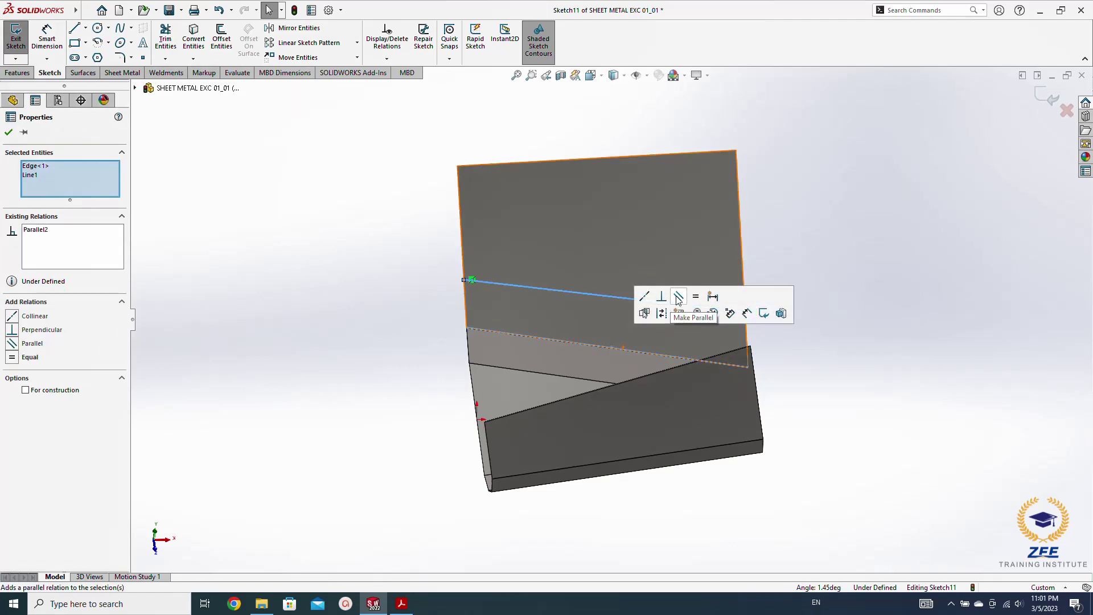
pyautogui.click(379, 343)
# Set the spacing between the new line and the edge of the latest bend to 200 mm
pyautogui.moveTo(380, 336); pyautogui.dragTo(385, 226, button='right')
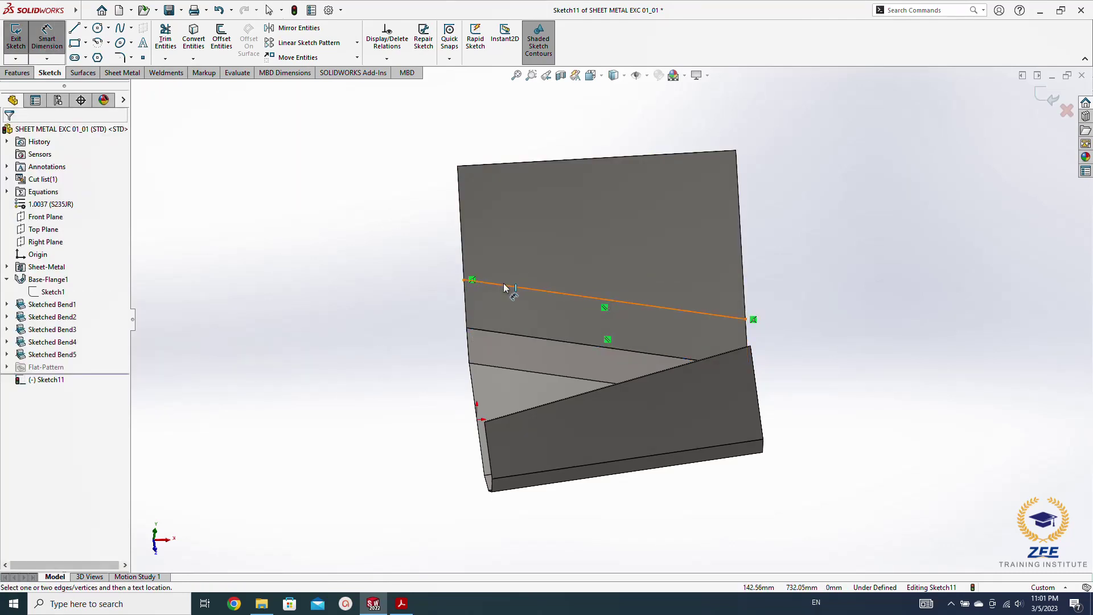
pyautogui.click(503, 283)
pyautogui.scroll(-5, 478, 339)
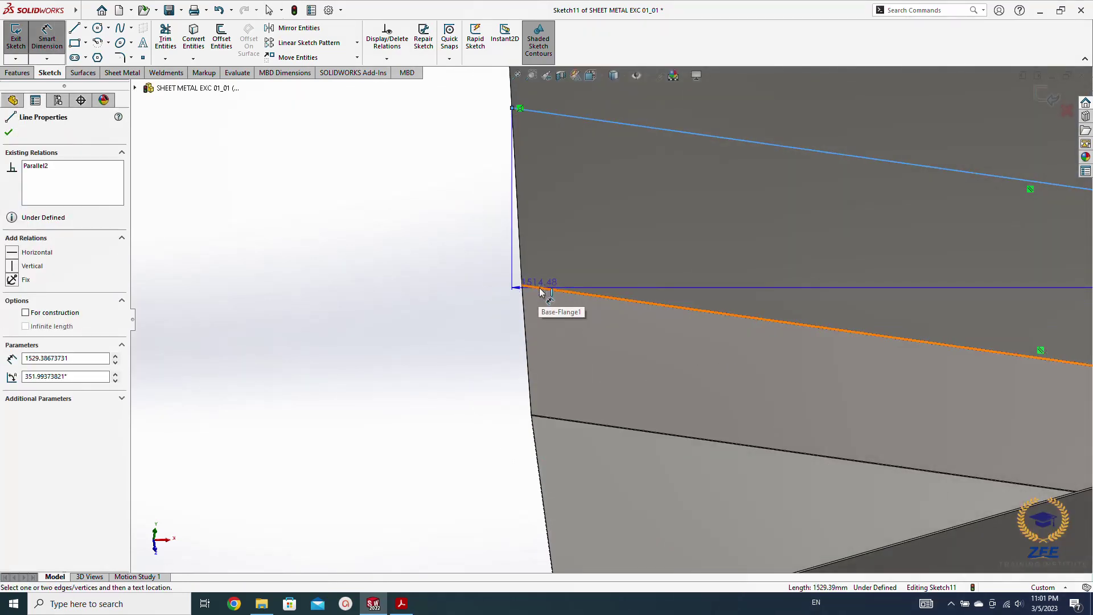
pyautogui.click(541, 289)
pyautogui.scroll(3, 464, 239)
pyautogui.click(464, 239)
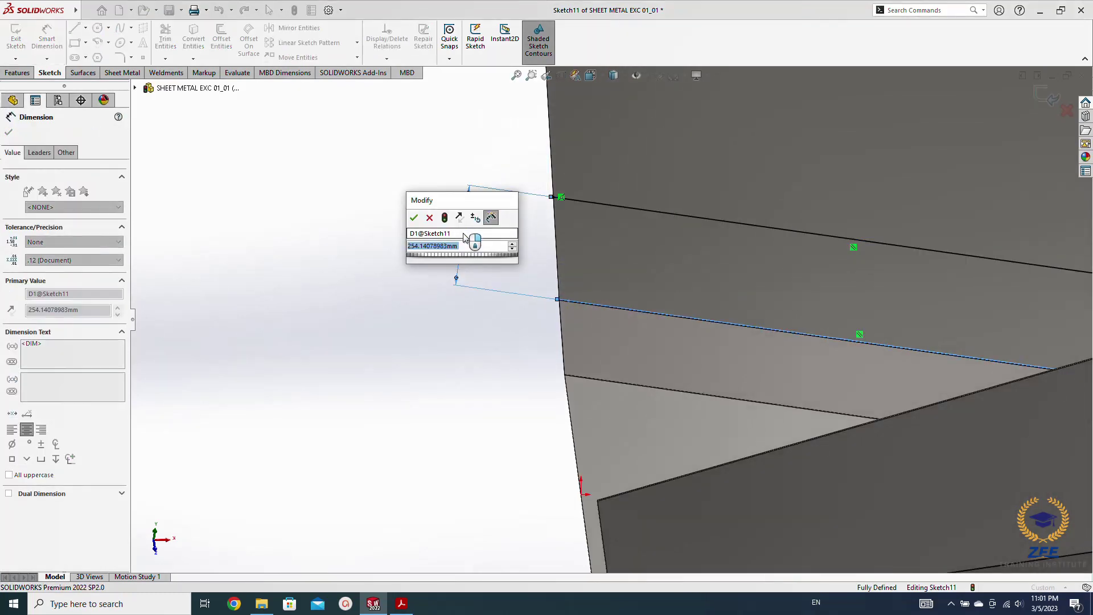
pyautogui.write('200')
pyautogui.press('Return')
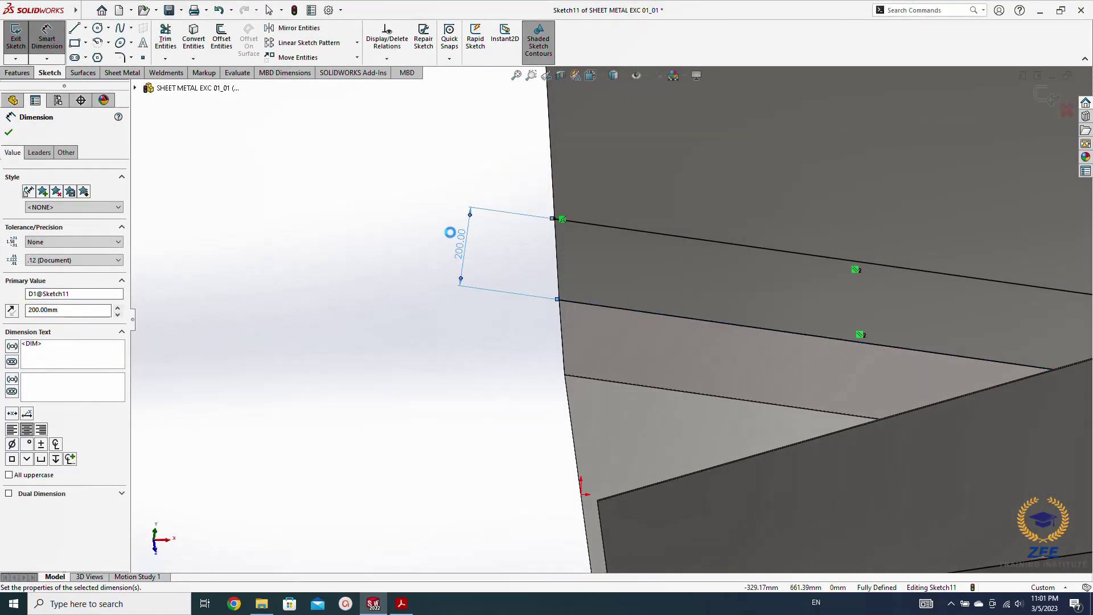
pyautogui.press('Escape')
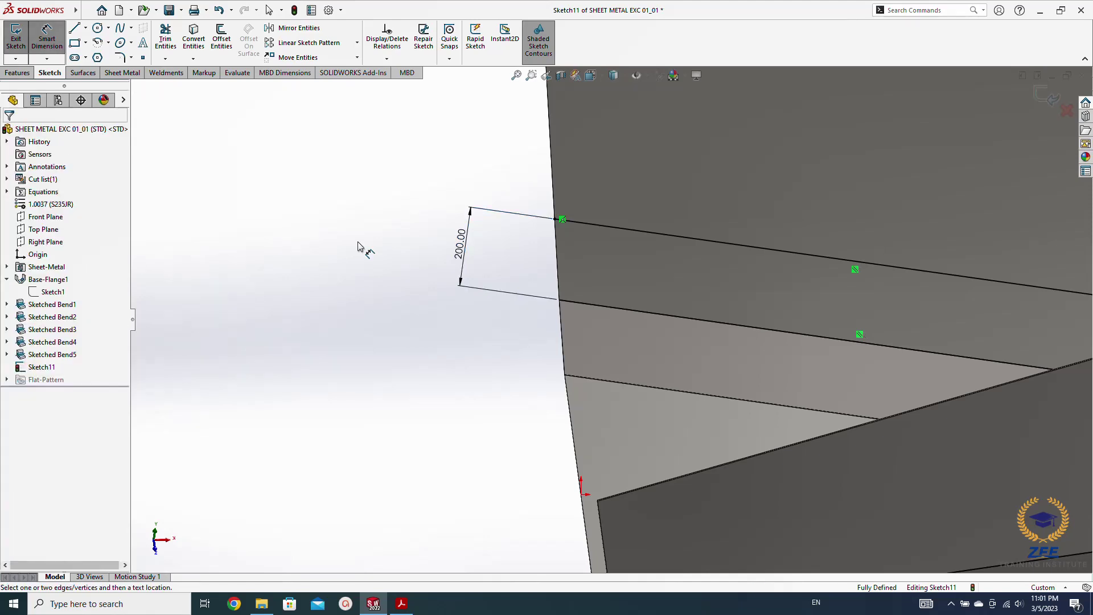
# Bend the panel 22.5° along the new line with Sketched Bend, fixing the strip between that line and the latest bend
pyautogui.click(122, 72)
pyautogui.click(211, 43)
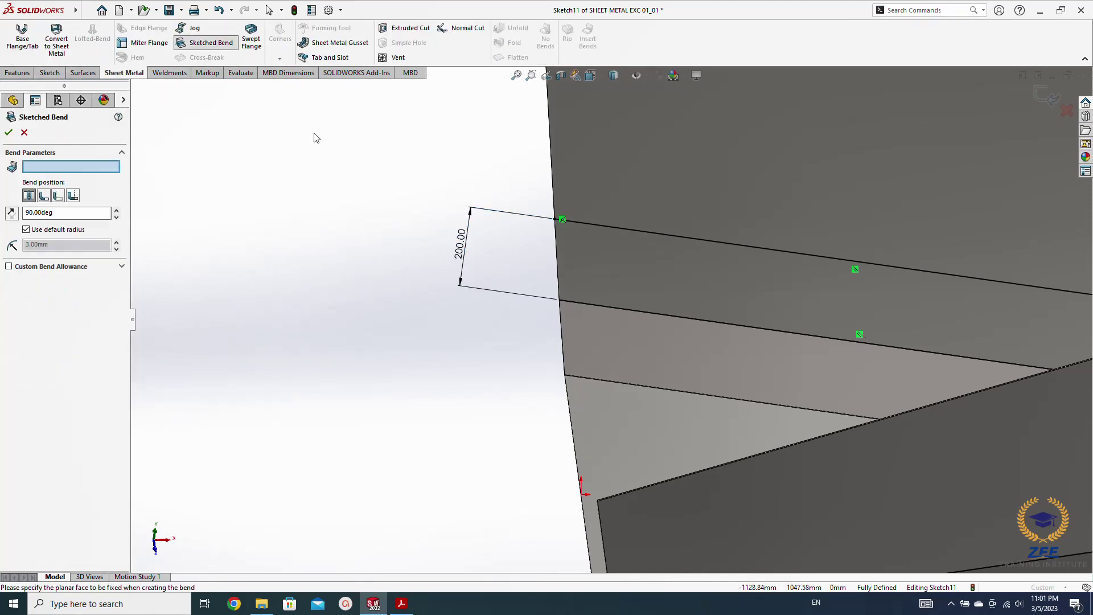
pyautogui.click(587, 243)
pyautogui.scroll(4, 586, 300)
pyautogui.moveTo(603, 338); pyautogui.dragTo(632, 196, button='middle')
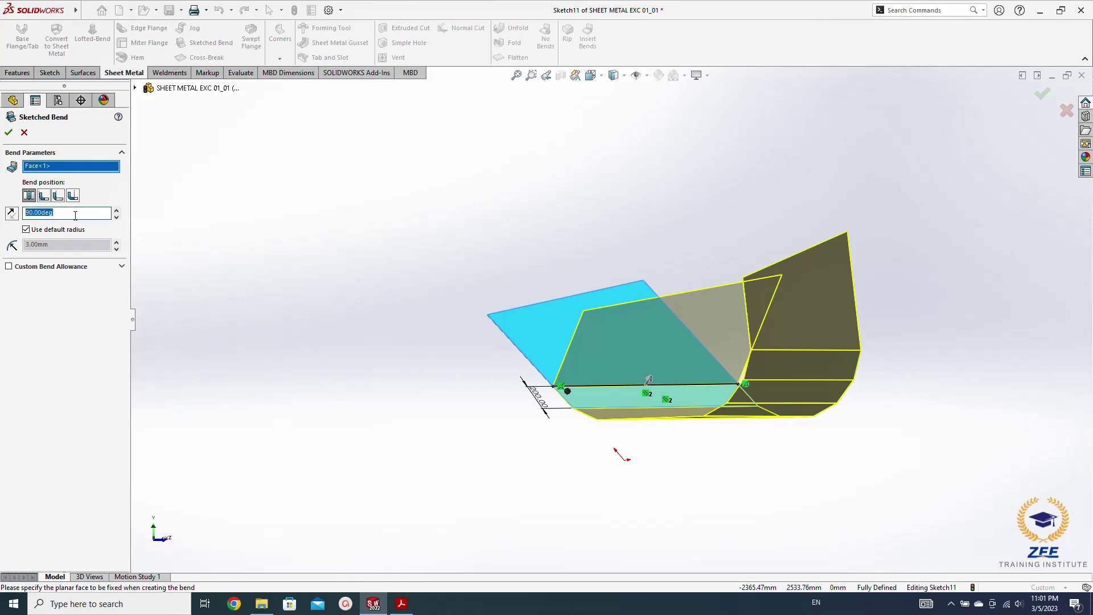
pyautogui.click(75, 215)
pyautogui.write('22.5')
pyautogui.press('Return')
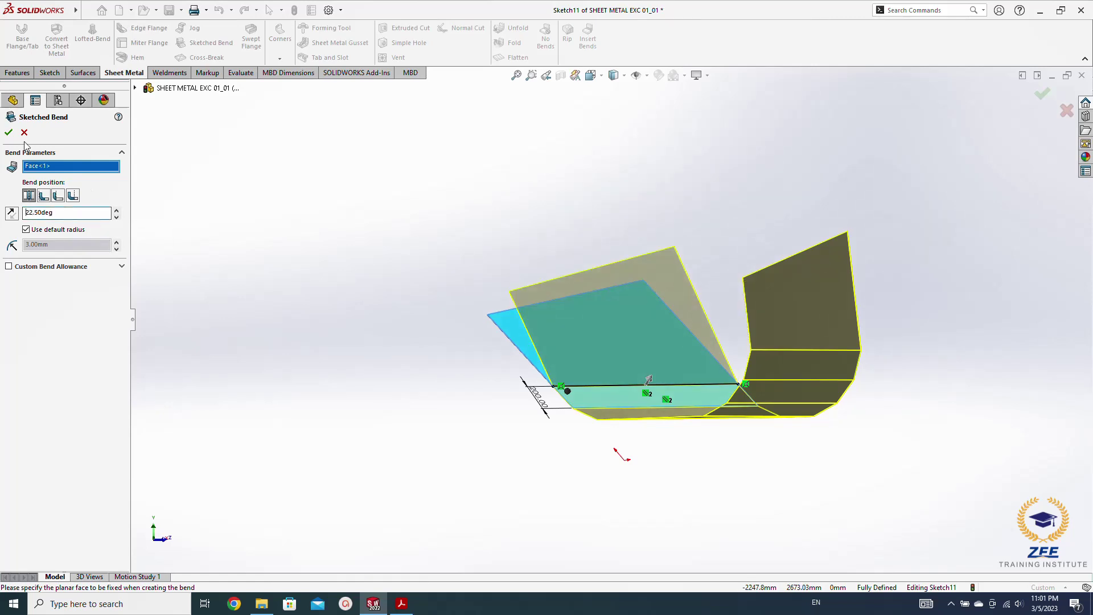
pyautogui.click(8, 133)
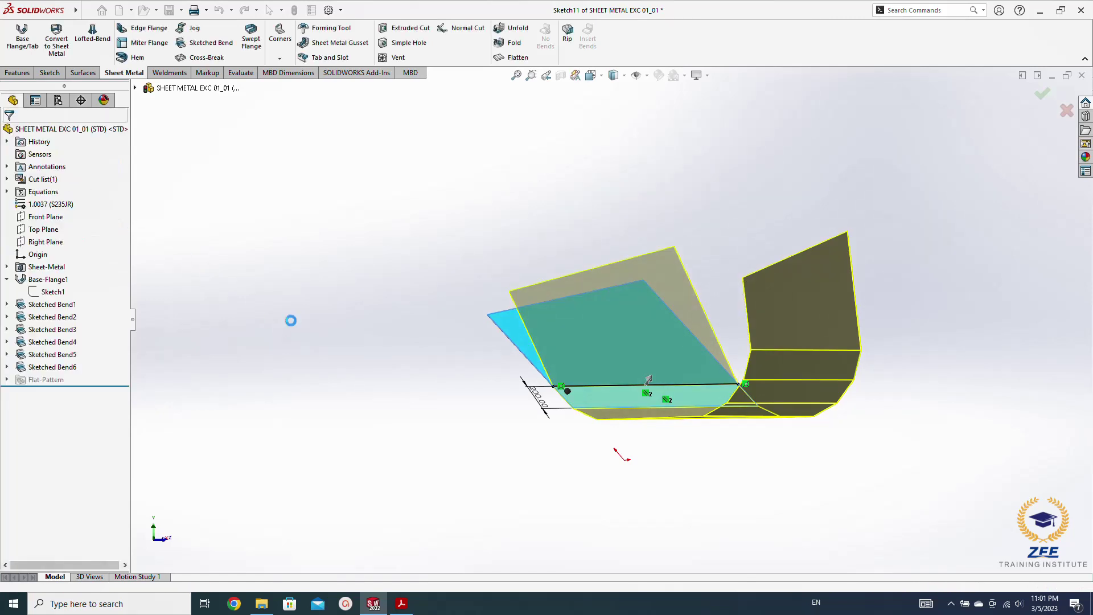
# Start a sketch on the outer panel beyond the latest bend and draw a line about 1528 mm long across its width
pyautogui.moveTo(416, 352); pyautogui.dragTo(374, 361, button='middle')
pyautogui.click(552, 354)
pyautogui.click(600, 326)
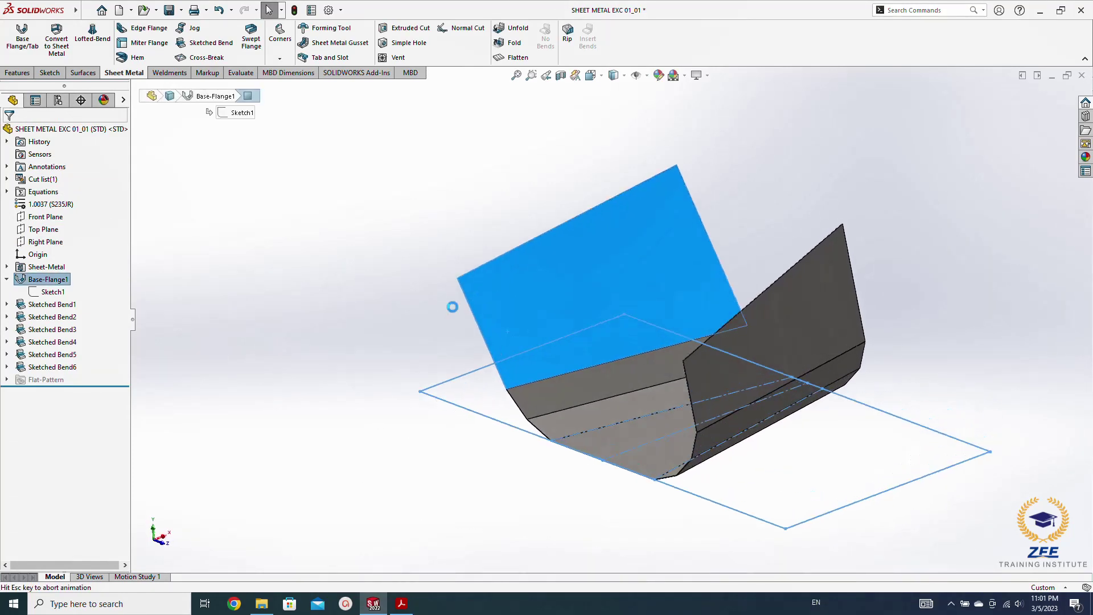
pyautogui.click(262, 254)
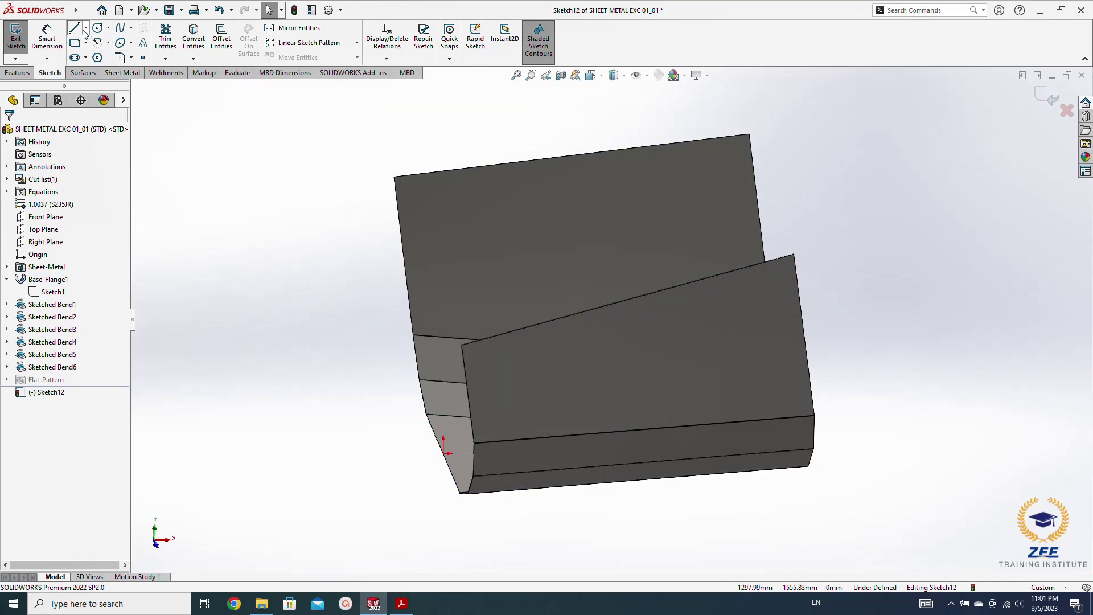
pyautogui.click(74, 28)
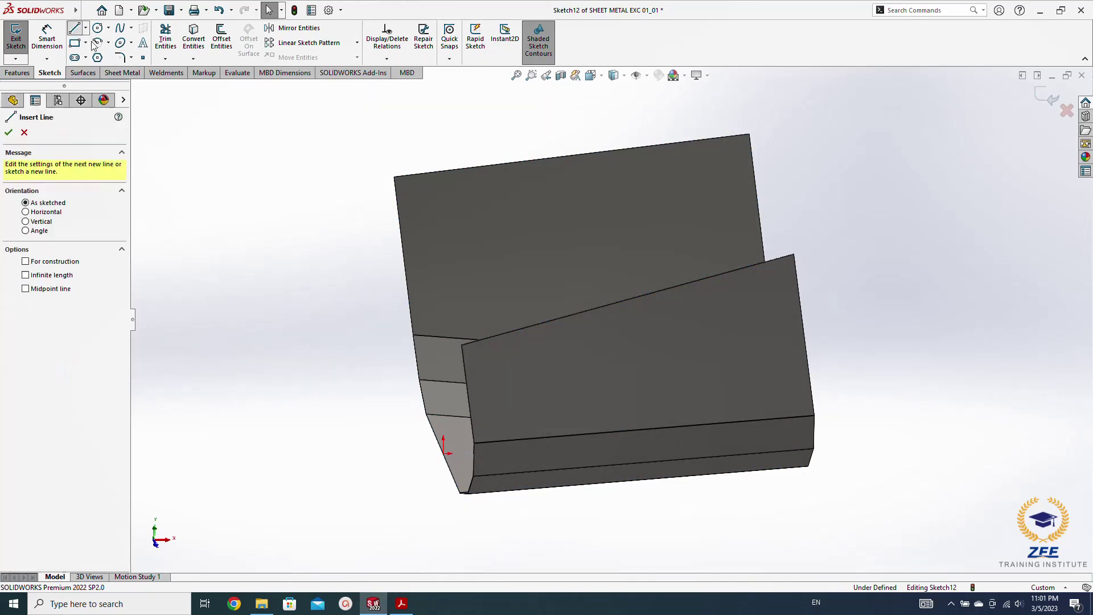
pyautogui.click(399, 196)
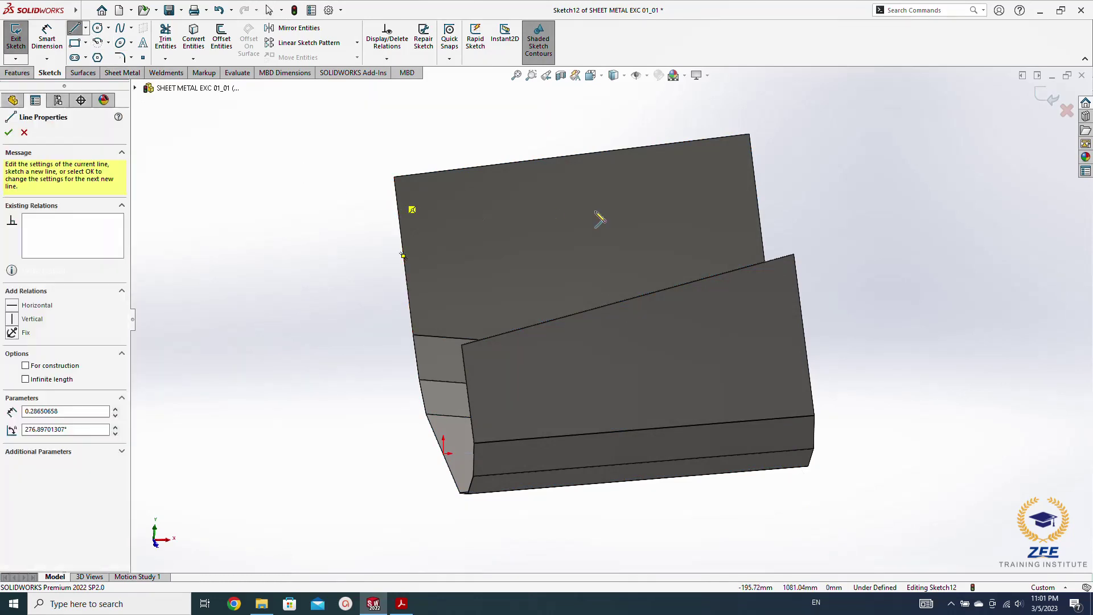
pyautogui.click(760, 221)
pyautogui.press('Escape')
# Make the sketched line parallel to the panel's edge along the latest bend
pyautogui.click(708, 217)
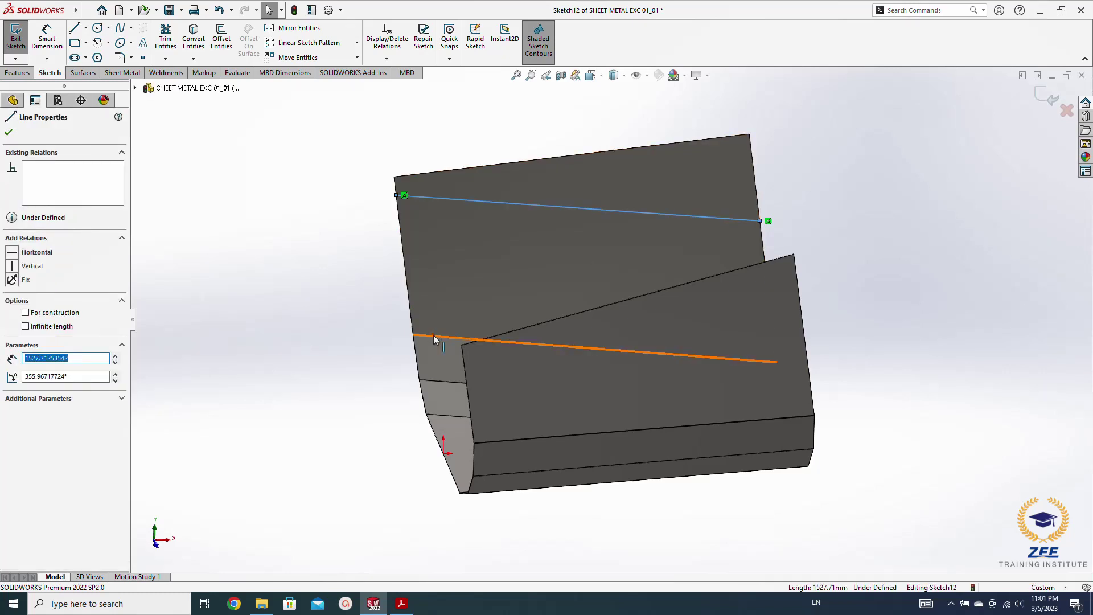
pyautogui.keyDown('ctrl'); pyautogui.click(434, 339); pyautogui.keyUp('ctrl')
pyautogui.click(500, 286)
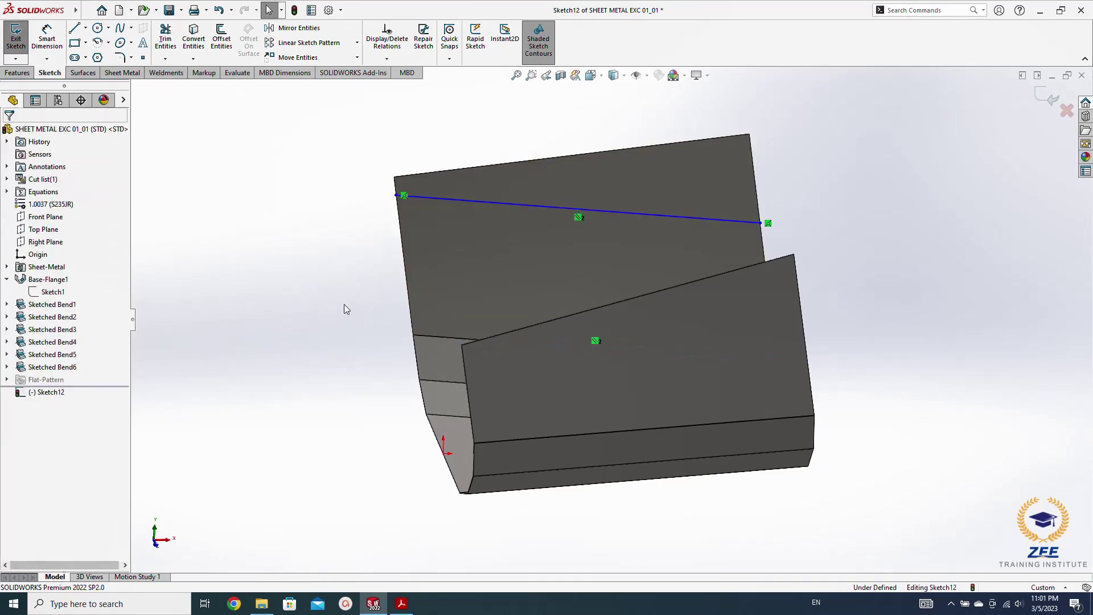
# Dimension the distance from the sketched line to the latest bend's edge as 200 mm
pyautogui.moveTo(435, 258); pyautogui.dragTo(435, 215, button='right')
pyautogui.click(437, 198)
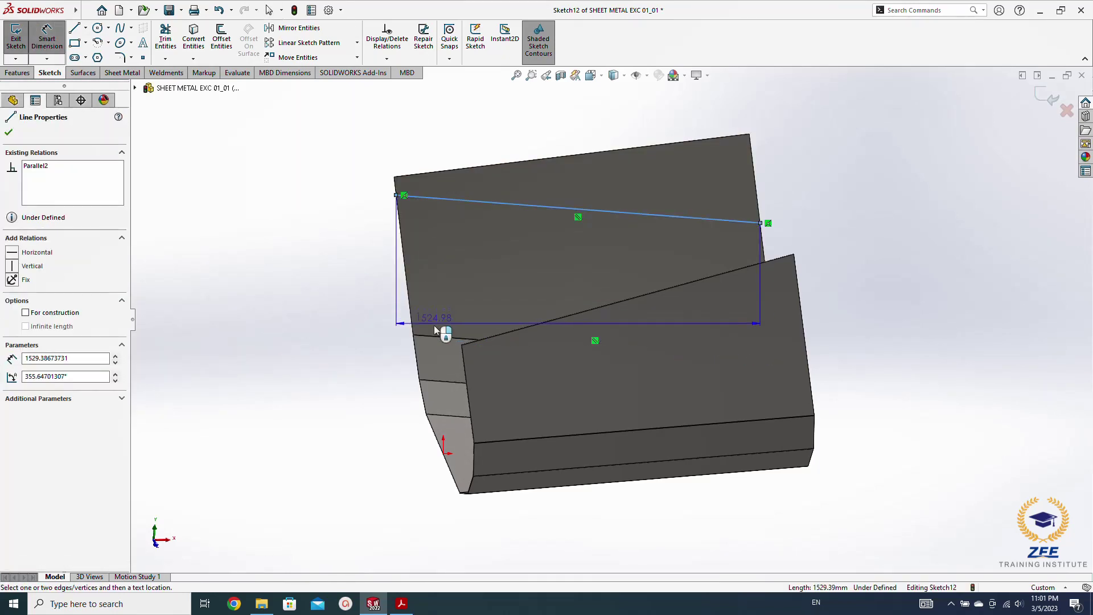
pyautogui.click(434, 336)
pyautogui.click(352, 272)
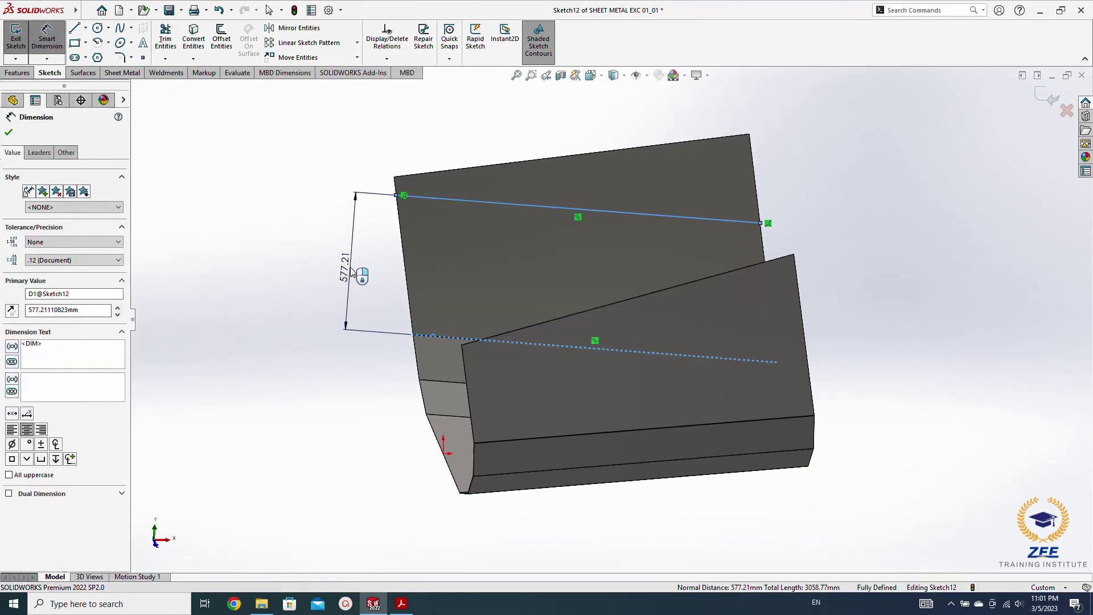
pyautogui.write('200')
pyautogui.press('Return')
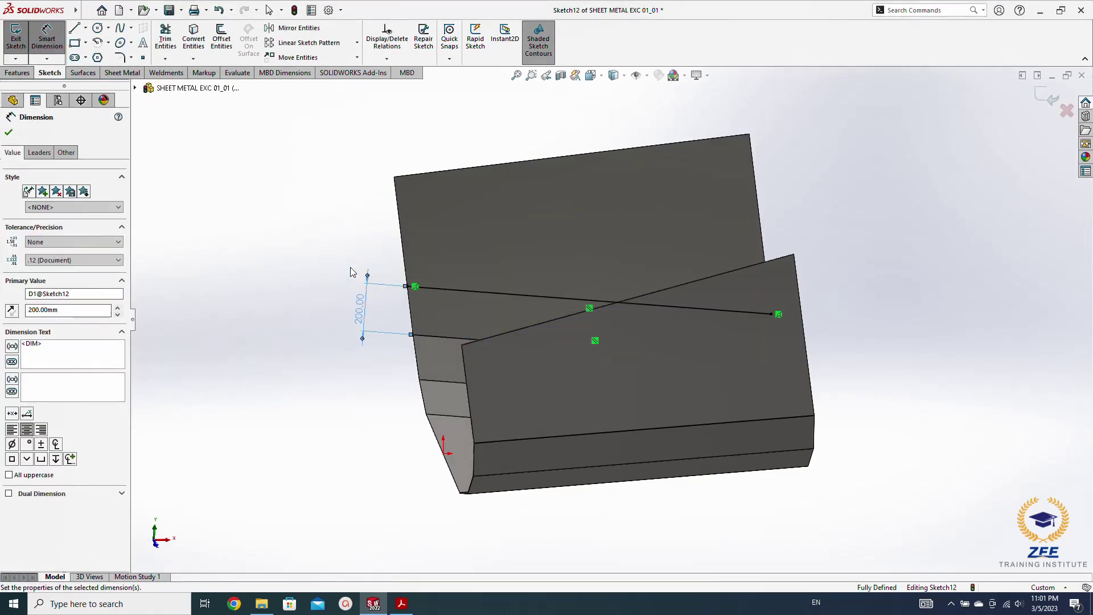
pyautogui.click(288, 254)
# Create a 22.5° Sketched Bend along this line with the default radius, fixing the 200 mm strip below it
pyautogui.click(114, 75)
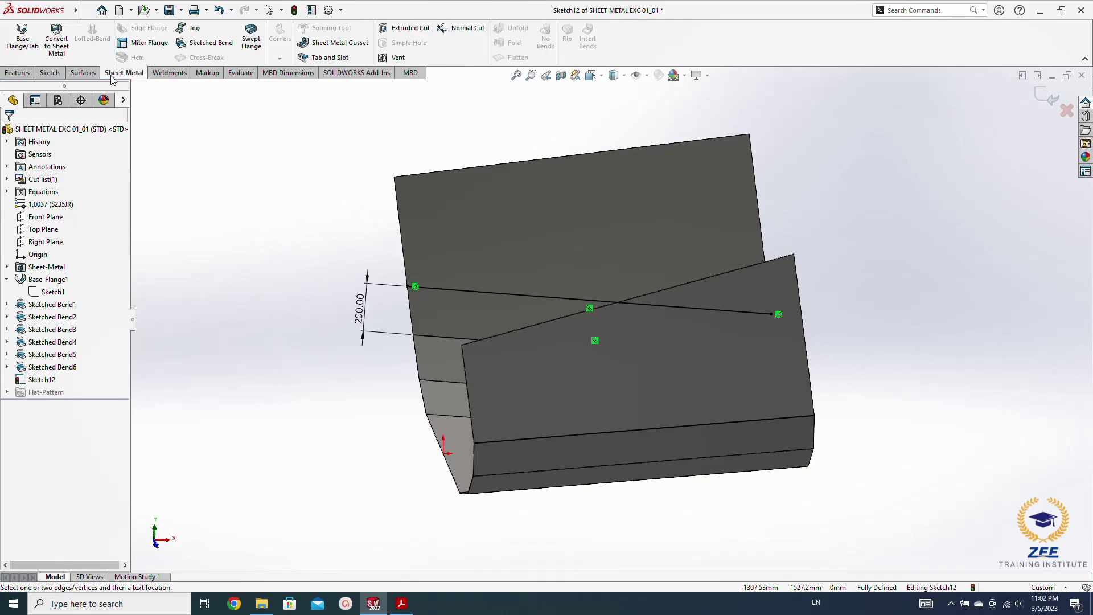
pyautogui.click(204, 43)
pyautogui.click(442, 326)
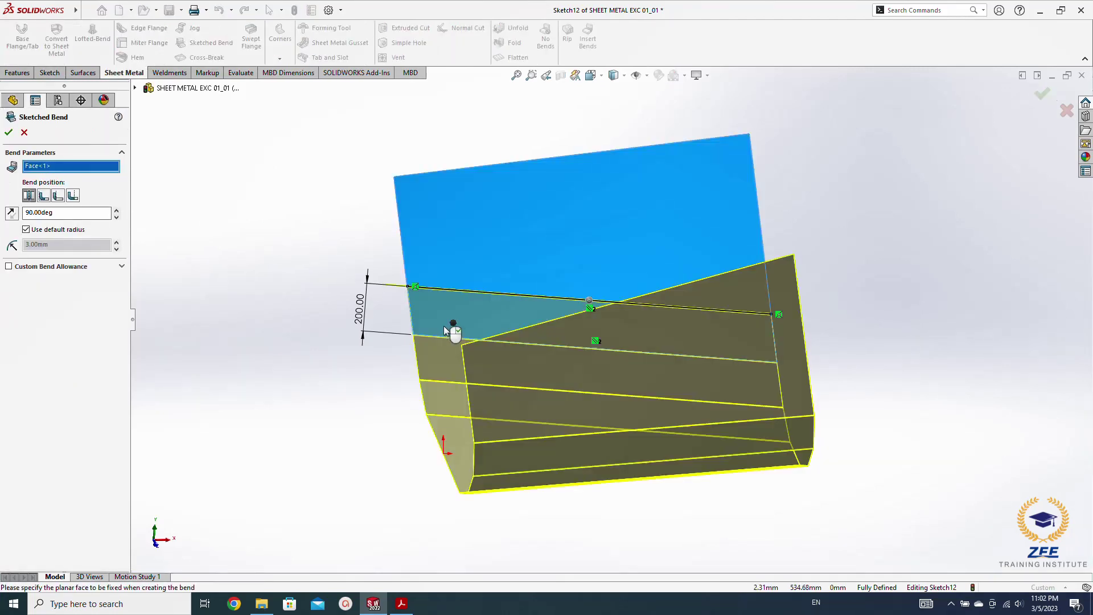
pyautogui.moveTo(443, 325)
pyautogui.mouseDown(button='middle')
pyautogui.moveTo(510, 187)
pyautogui.moveTo(527, 224)
pyautogui.mouseUp(button='middle')
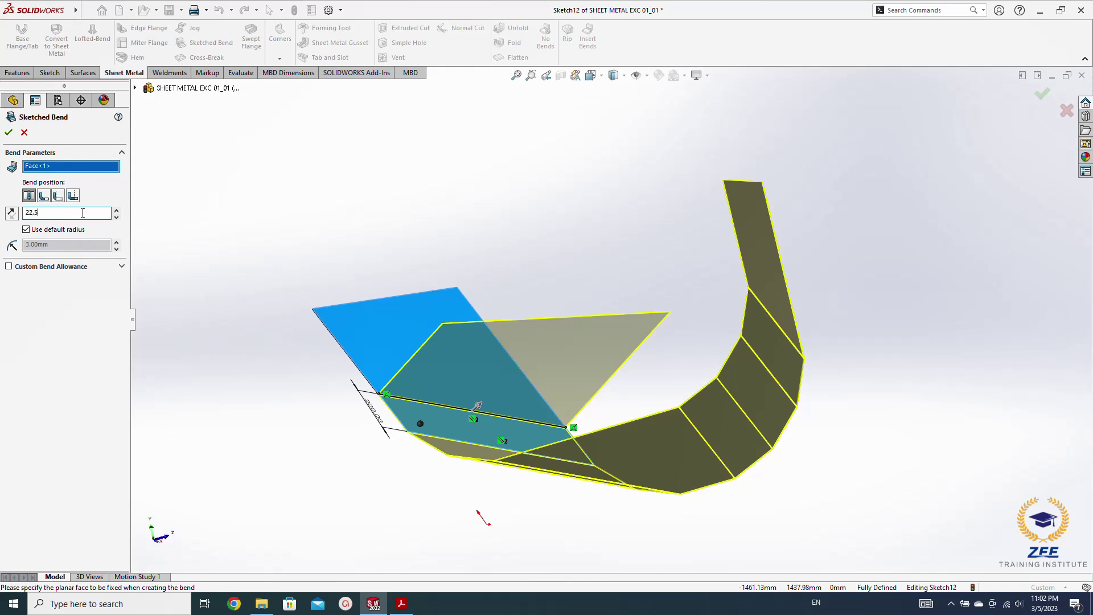
pyautogui.press('Return')
pyautogui.click(8, 132)
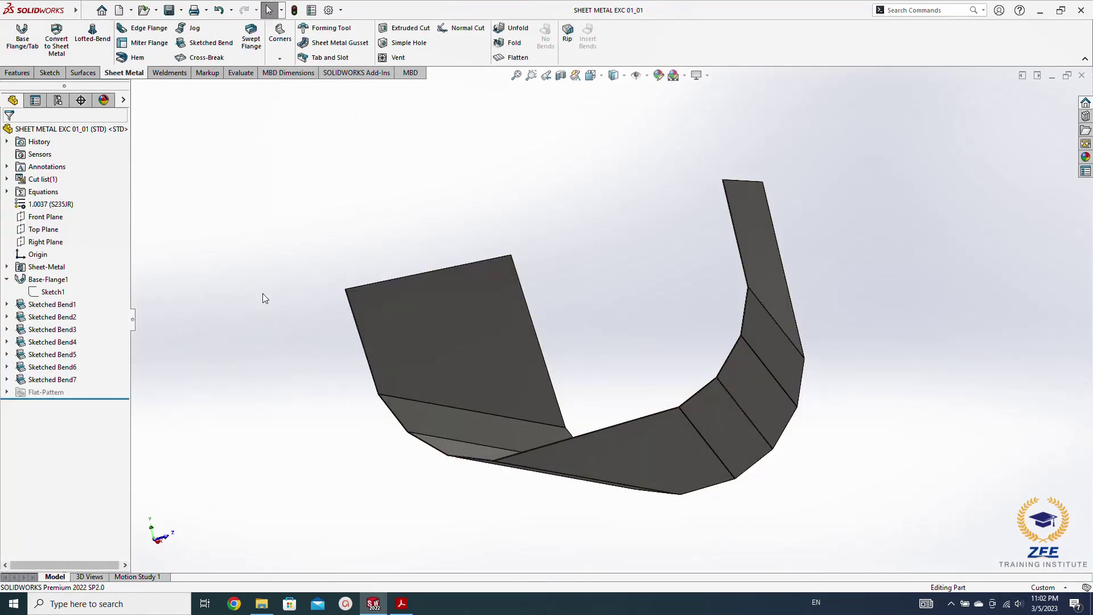
# Start a sketch on the Front Plane and draw a corner rectangle about 612 mm wide and 1103 mm high over the part's slanted end at the origin
pyautogui.press('space')
pyautogui.click(409, 365)
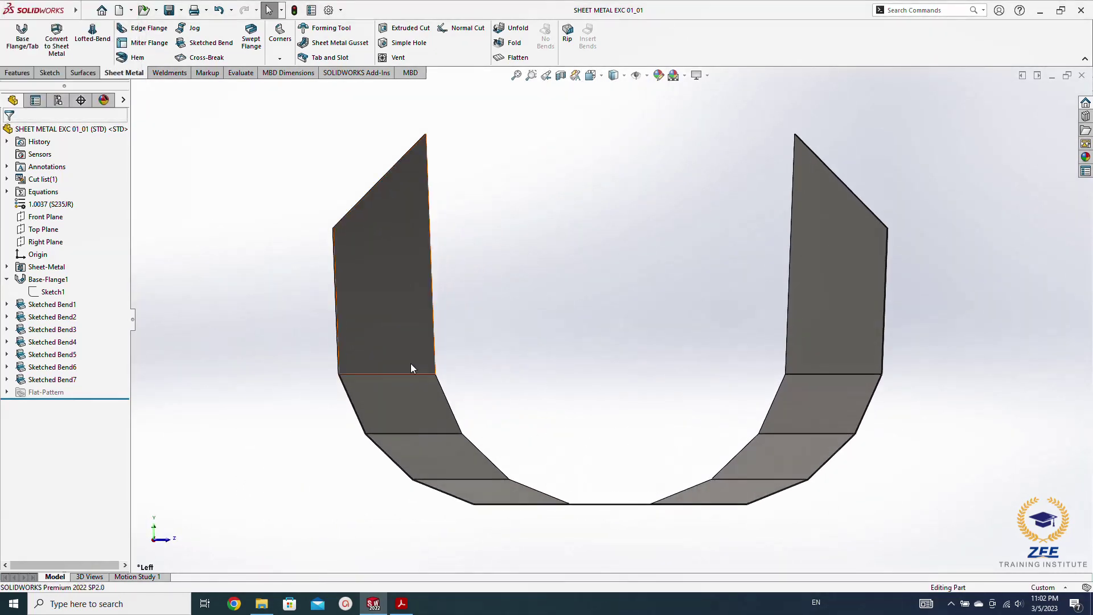
pyautogui.moveTo(658, 376); pyautogui.dragTo(469, 359, button='middle')
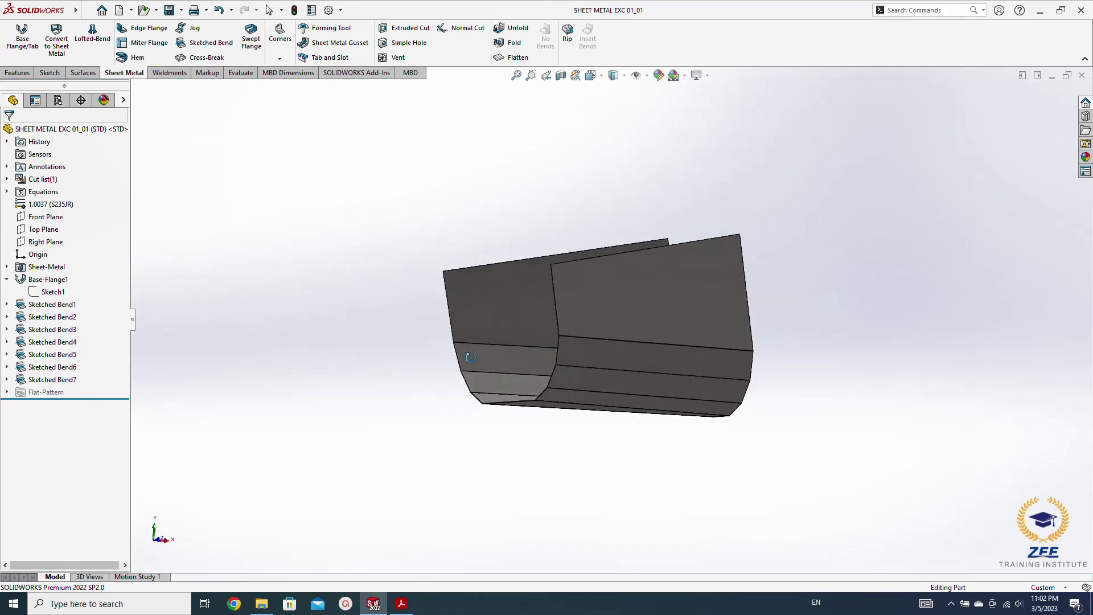
pyautogui.press('space')
pyautogui.click(504, 387)
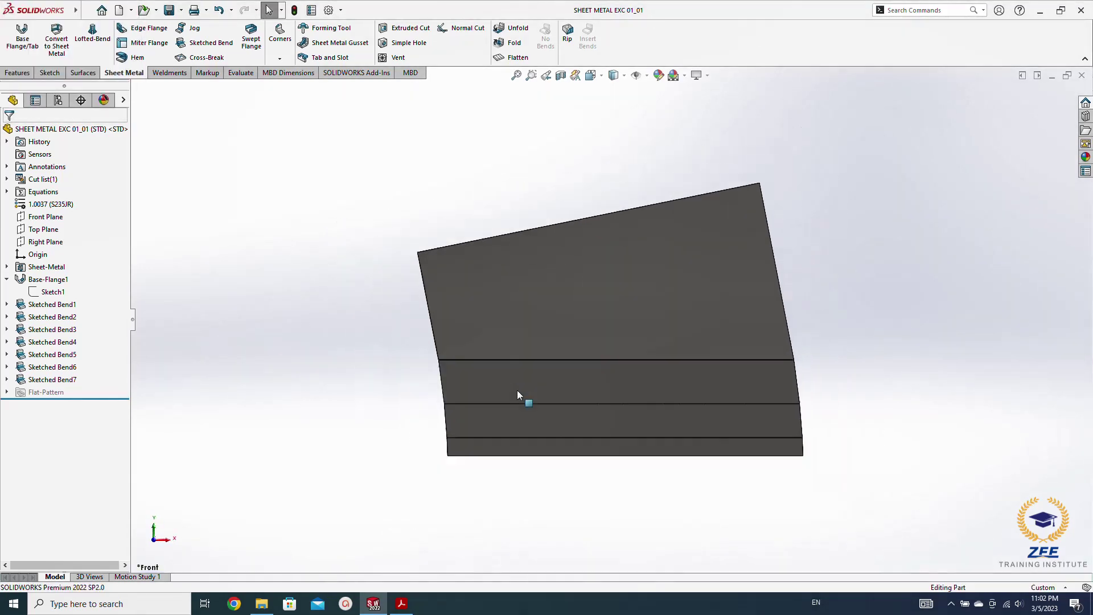
pyautogui.click(54, 217)
pyautogui.click(75, 203)
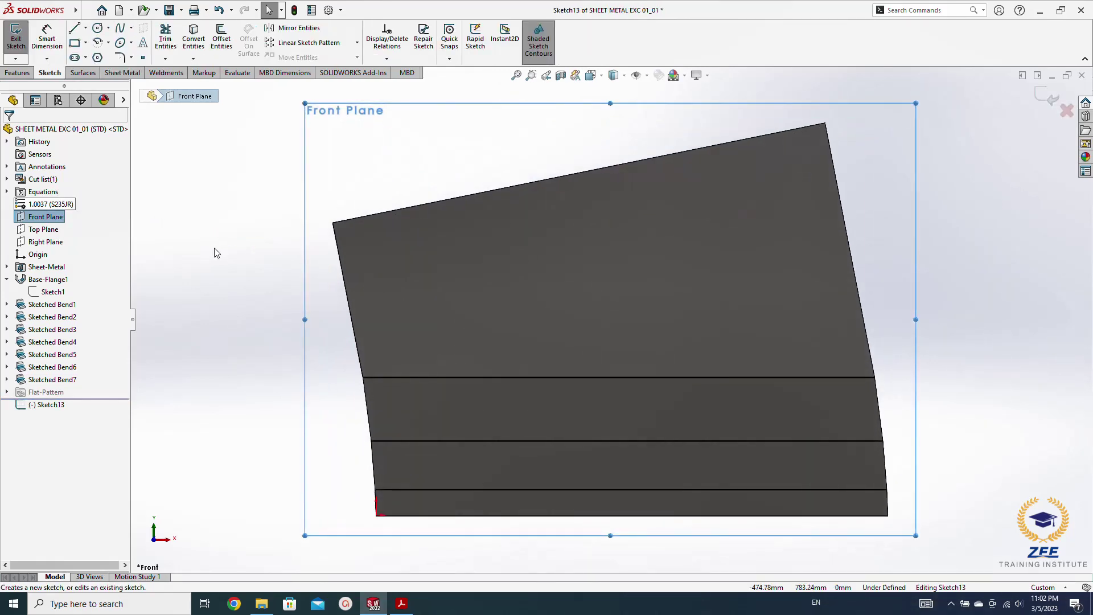
pyautogui.click(216, 252)
pyautogui.click(74, 44)
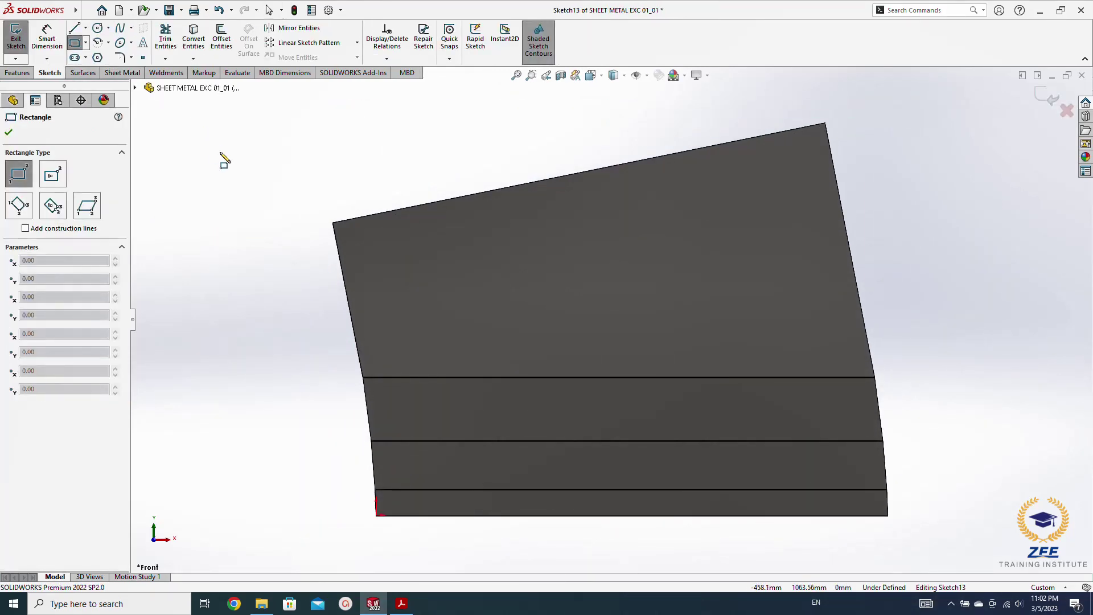
pyautogui.click(219, 152)
pyautogui.click(429, 527)
pyautogui.press('Escape')
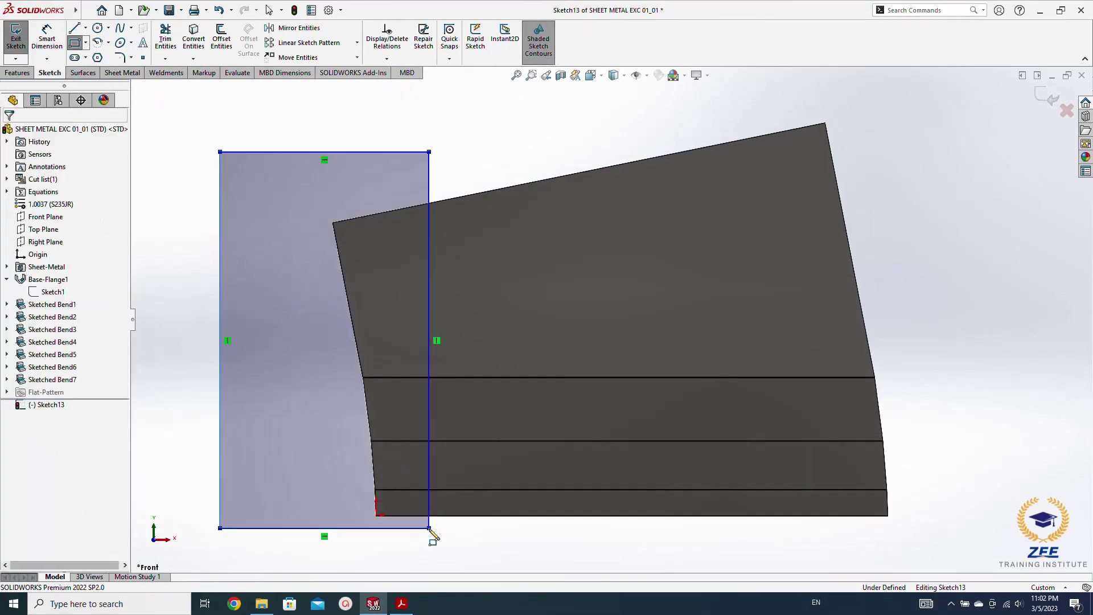
# Make the rectangle's lower side collinear with the bottom edge of the base flange
pyautogui.click(420, 529)
pyautogui.scroll(-4, 410, 536)
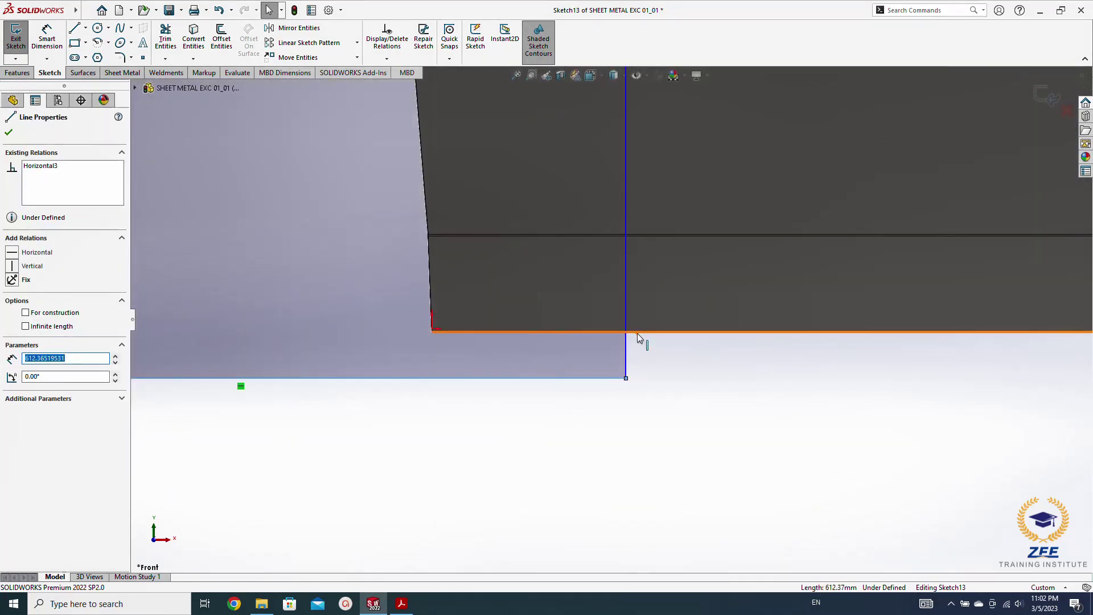
pyautogui.scroll(-5, 632, 336)
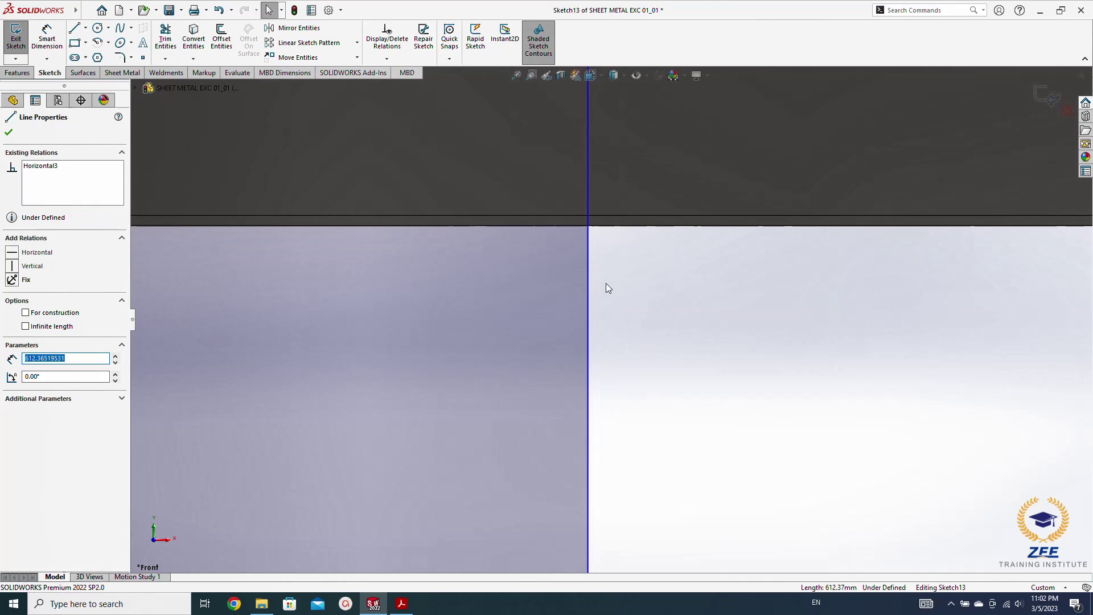
pyautogui.keyDown('ctrl'); pyautogui.click(643, 227); pyautogui.keyUp('ctrl')
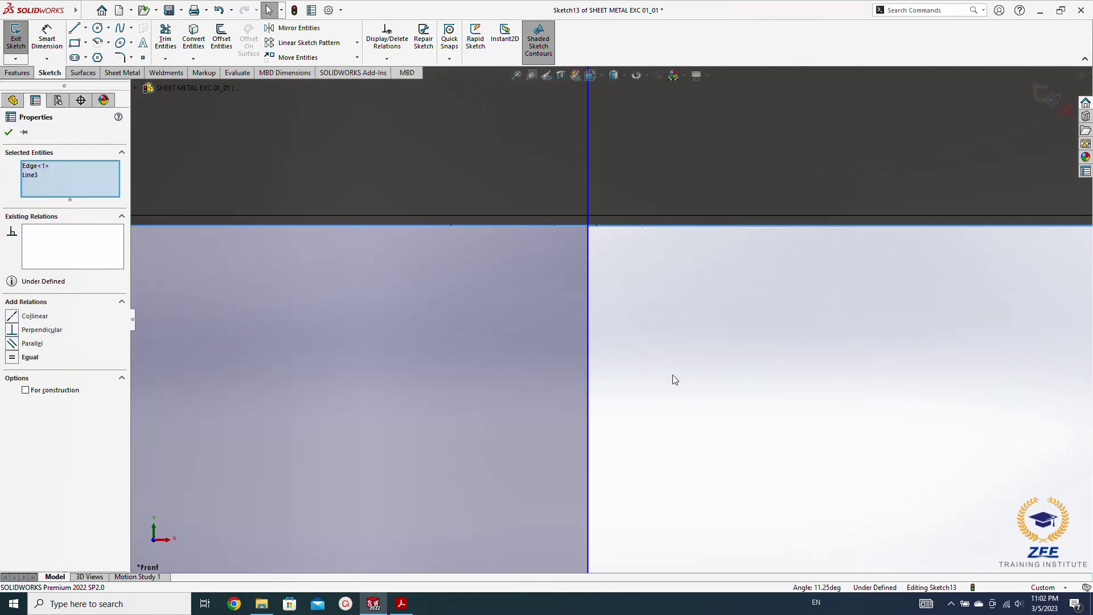
pyautogui.scroll(3, 672, 374)
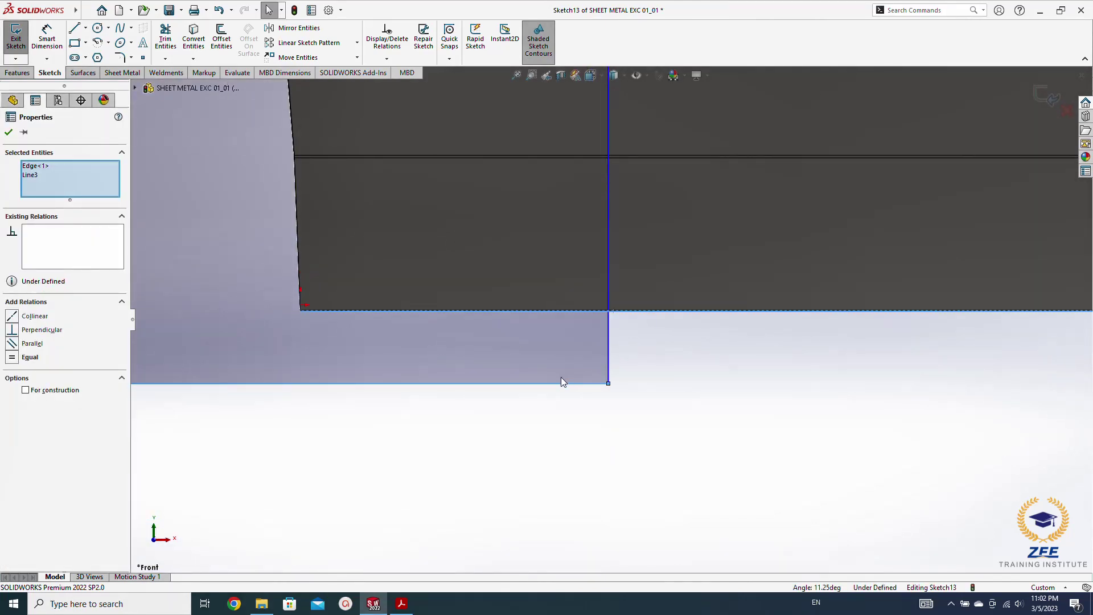
pyautogui.click(15, 317)
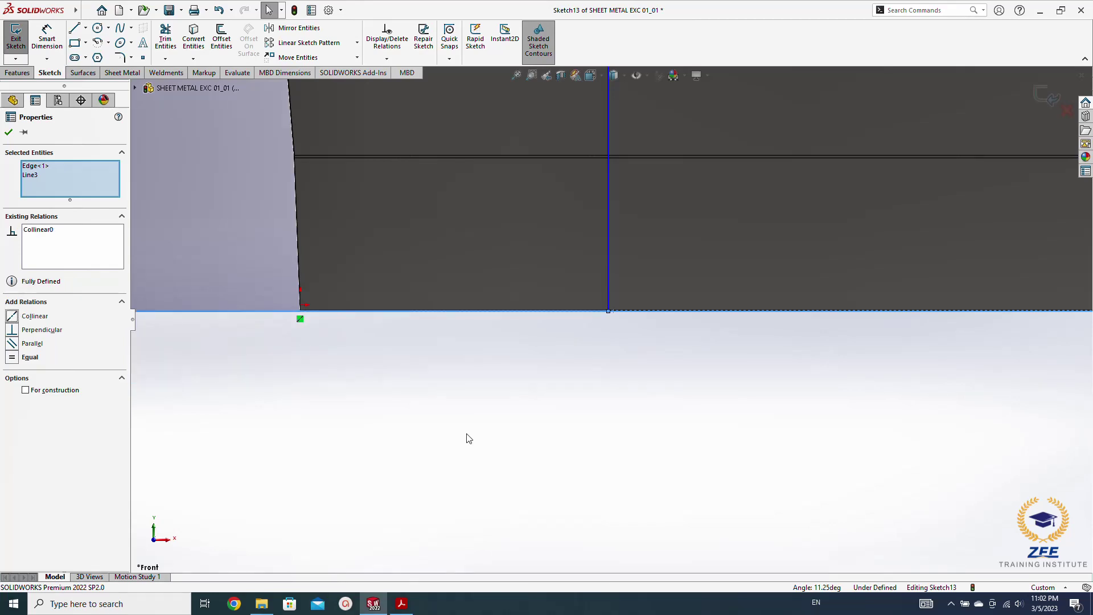
pyautogui.click(471, 439)
# Try a collinear relation between the rectangle's inner vertical side and its lower side, and delete that relation
pyautogui.click(611, 299)
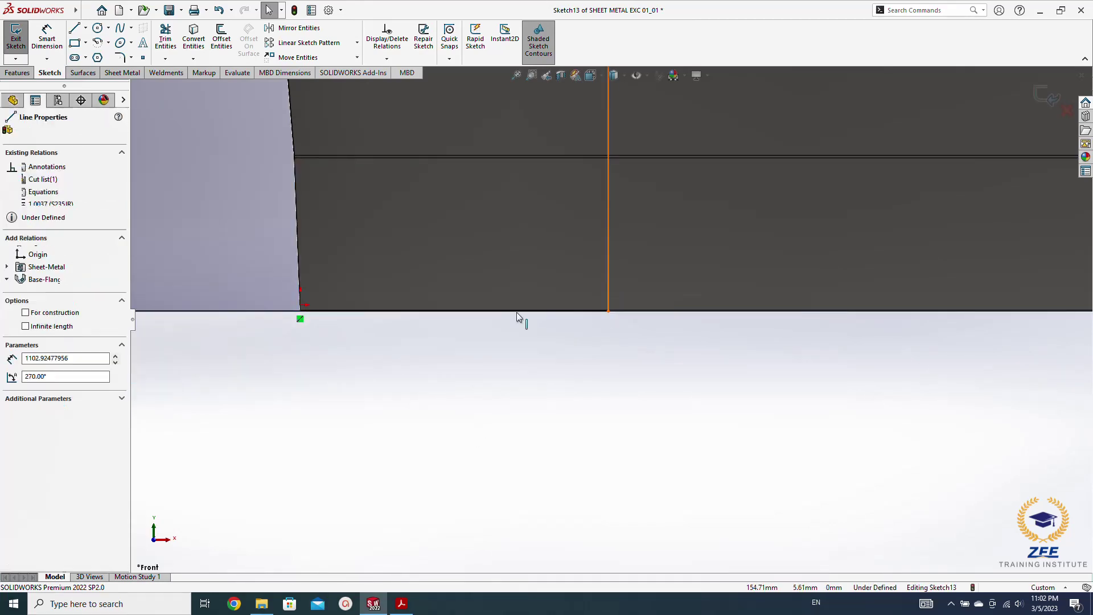
pyautogui.scroll(-3, 320, 313)
pyautogui.keyDown('ctrl'); pyautogui.moveTo(320, 312); pyautogui.dragTo(484, 302, button='middle'); pyautogui.keyUp('ctrl')
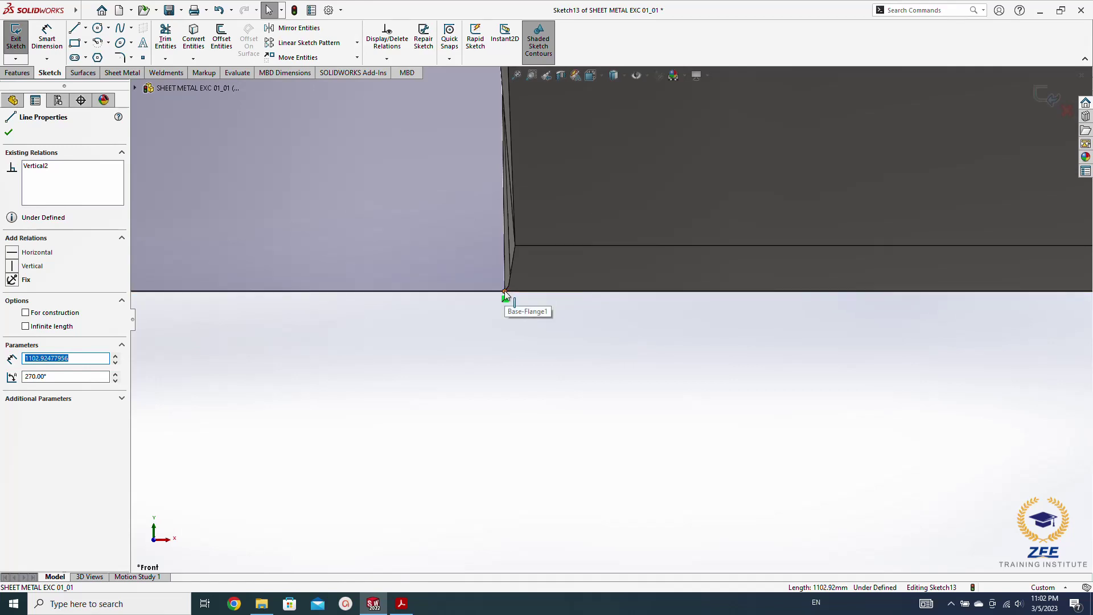
pyautogui.keyDown('ctrl'); pyautogui.click(504, 291); pyautogui.keyUp('ctrl')
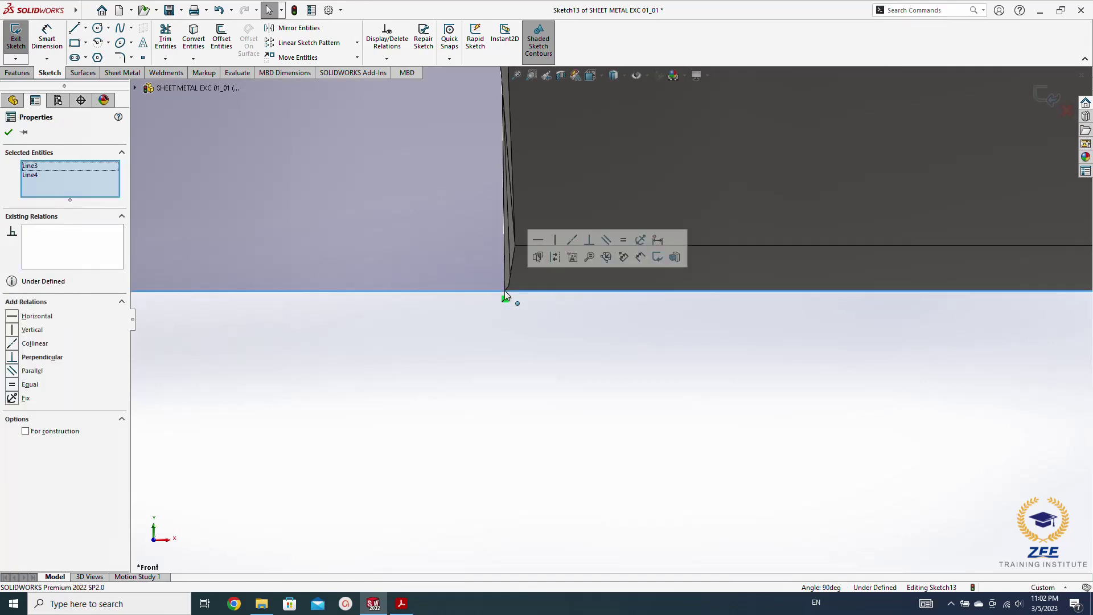
pyautogui.keyDown('ctrl'); pyautogui.moveTo(404, 410); pyautogui.dragTo(671, 431, button='middle'); pyautogui.keyUp('ctrl')
pyautogui.scroll(3, 670, 431)
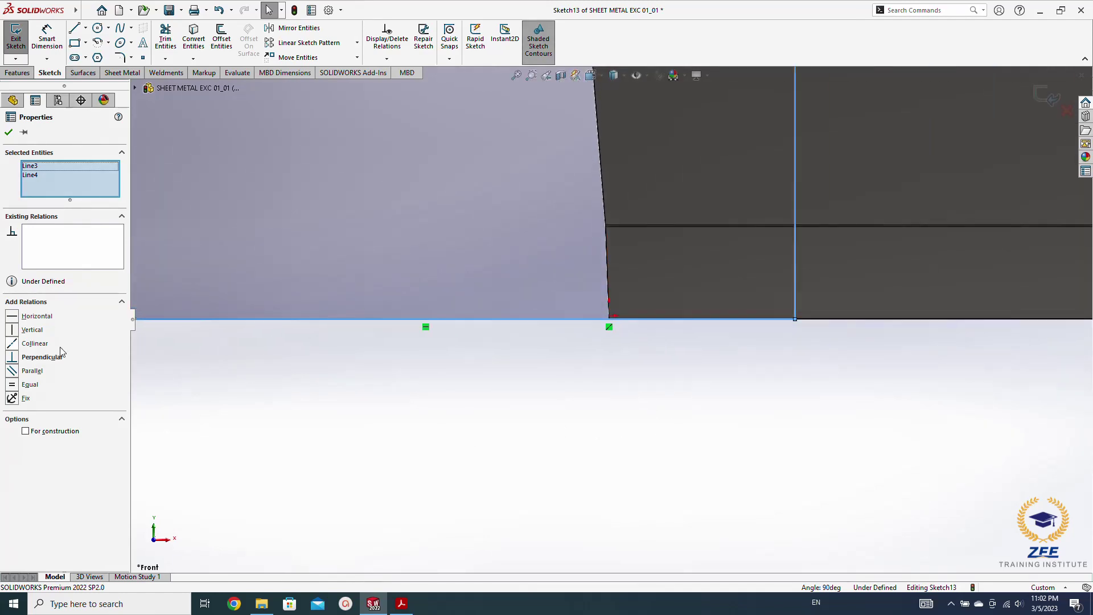
pyautogui.click(12, 343)
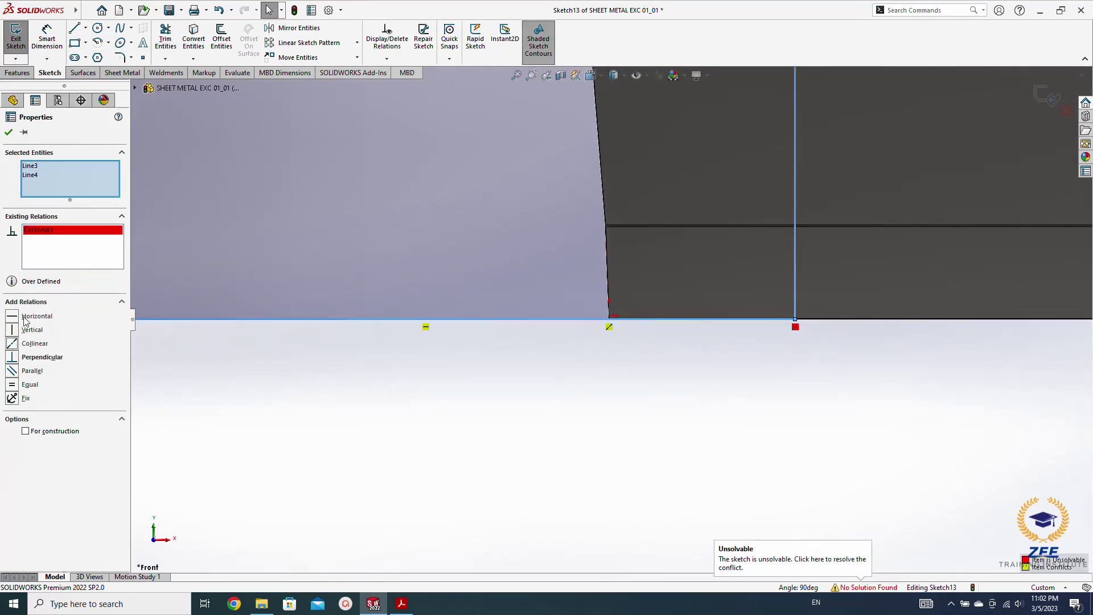
pyautogui.rightClick(42, 230)
pyautogui.click(59, 249)
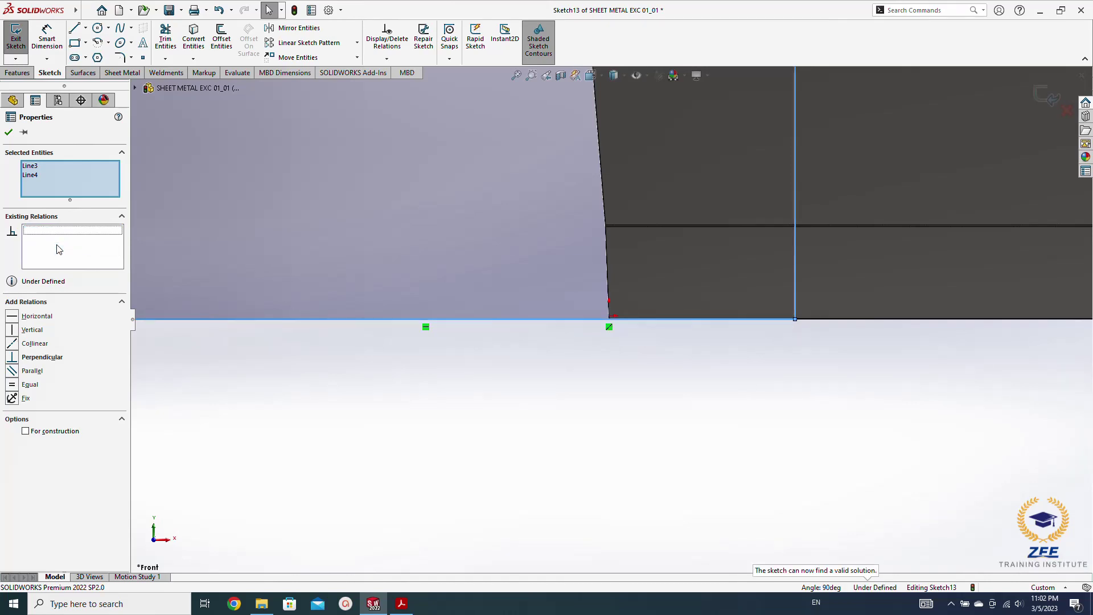
# Try a vertical relation on the rectangle's inner side and lower side together, and delete that relation
pyautogui.click(12, 331)
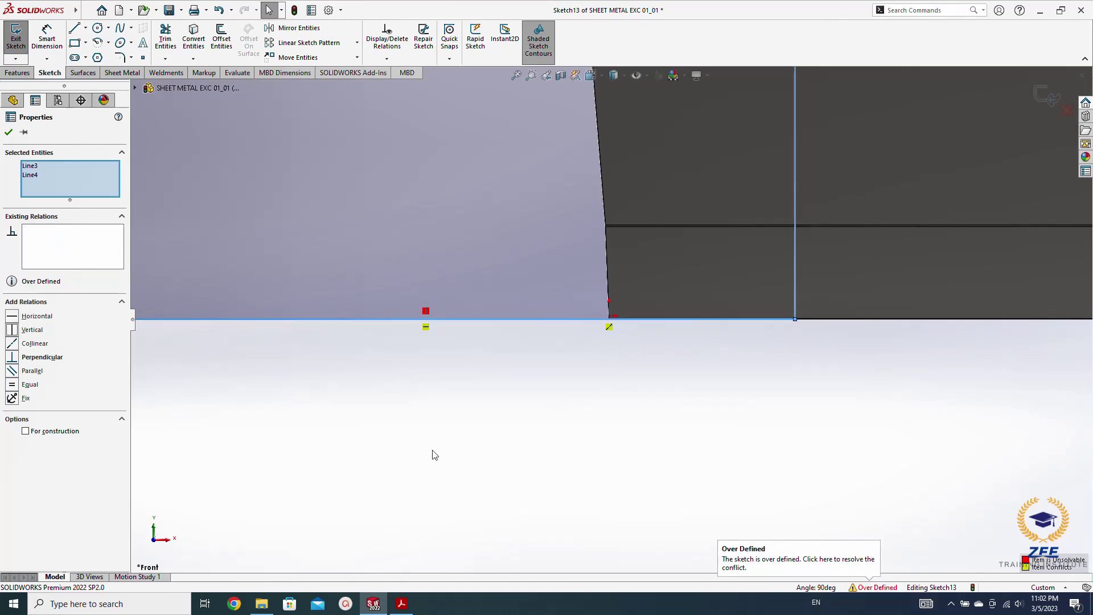
pyautogui.click(578, 453)
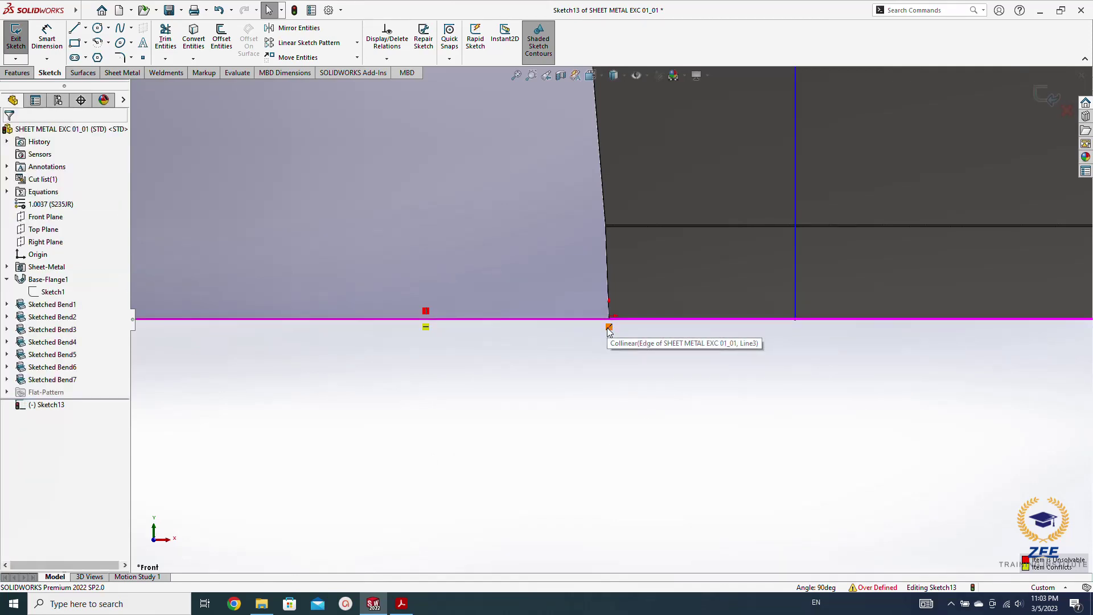
pyautogui.click(427, 310)
pyautogui.press('Delete')
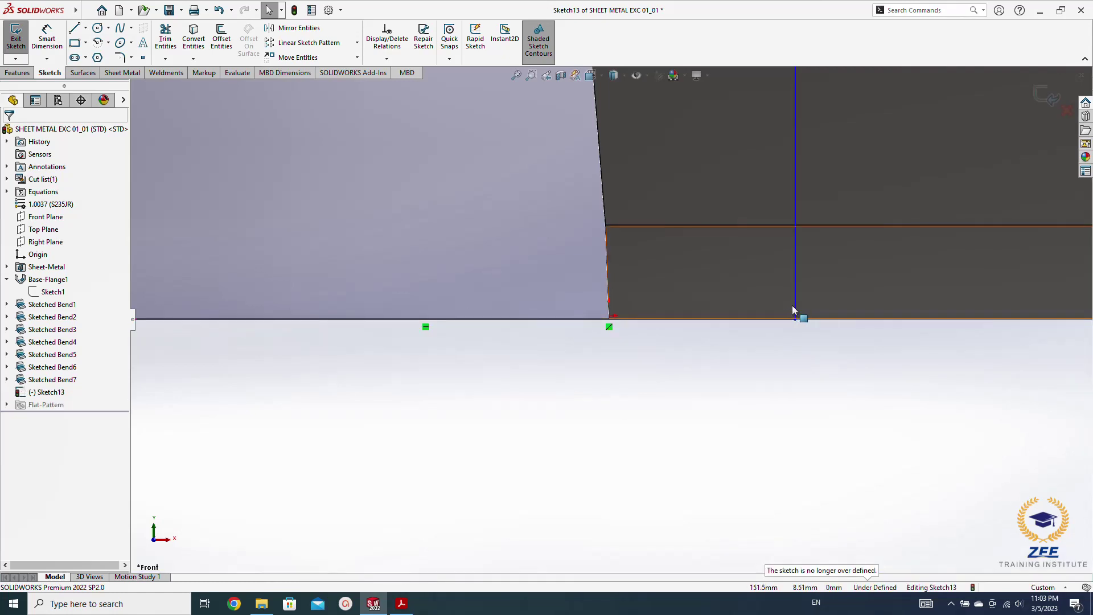
# Move the rectangle's inner vertical side closer to the part's corner and make it coincident with the lower corner vertex of the base flange
pyautogui.moveTo(786, 308)
pyautogui.mouseDown()
pyautogui.moveTo(633, 295)
pyautogui.moveTo(628, 309)
pyautogui.mouseUp()
pyautogui.scroll(-10, 627, 305)
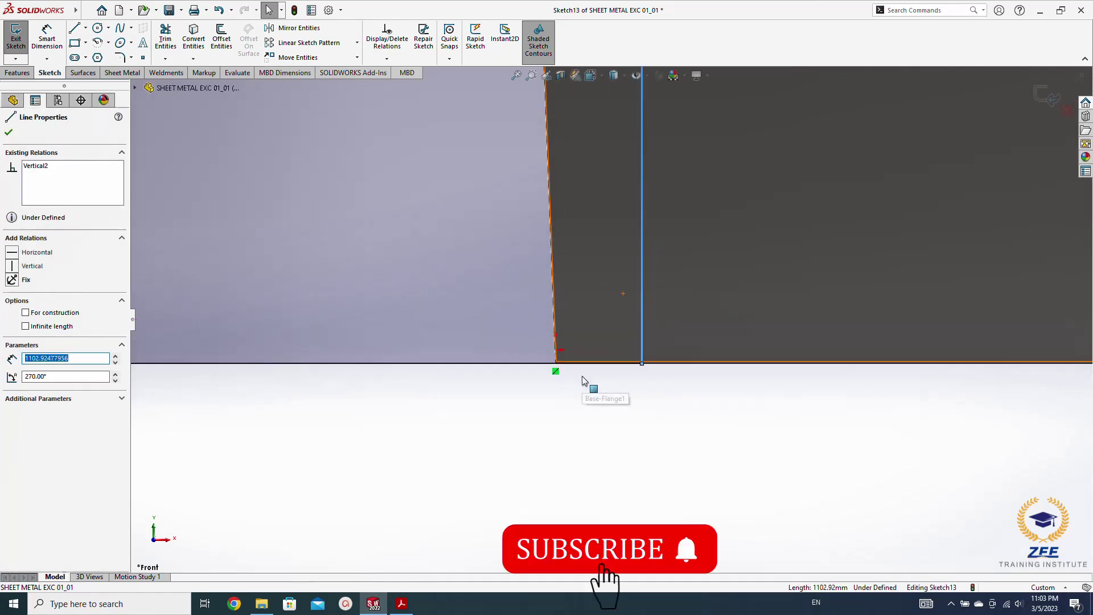
pyautogui.press('Escape')
pyautogui.click(826, 269)
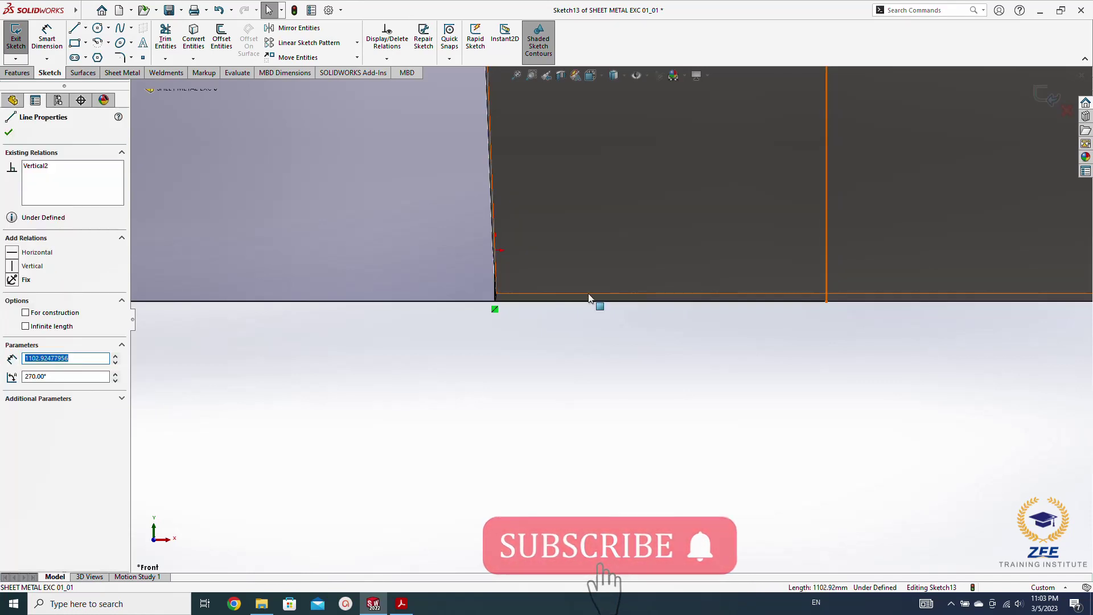
pyautogui.scroll(-6, 505, 288)
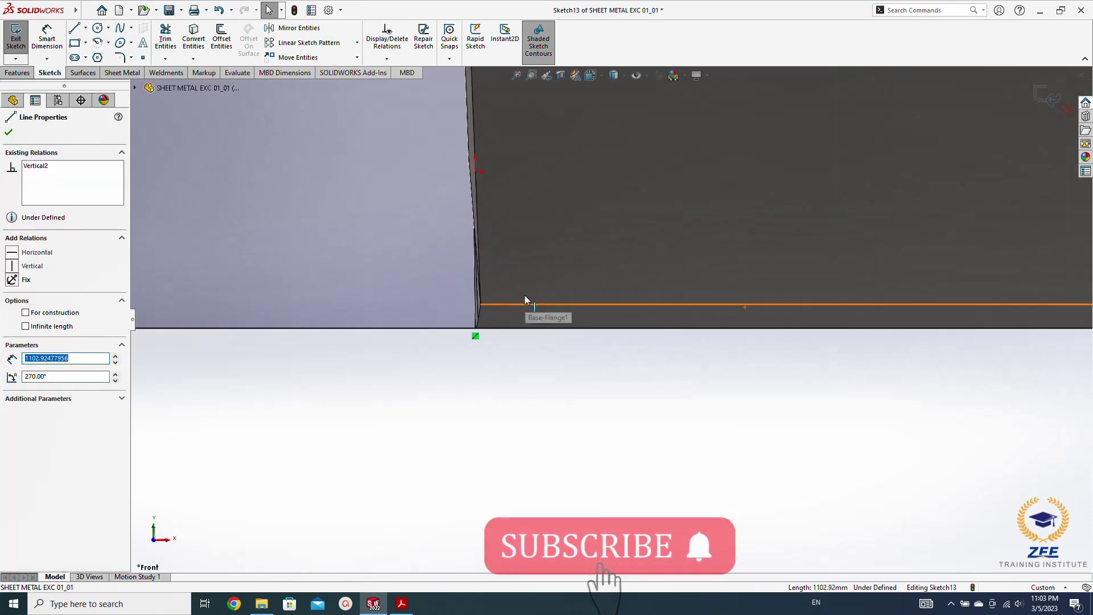
pyautogui.press('Escape')
pyautogui.keyDown('ctrl'); pyautogui.click(476, 329); pyautogui.keyUp('ctrl')
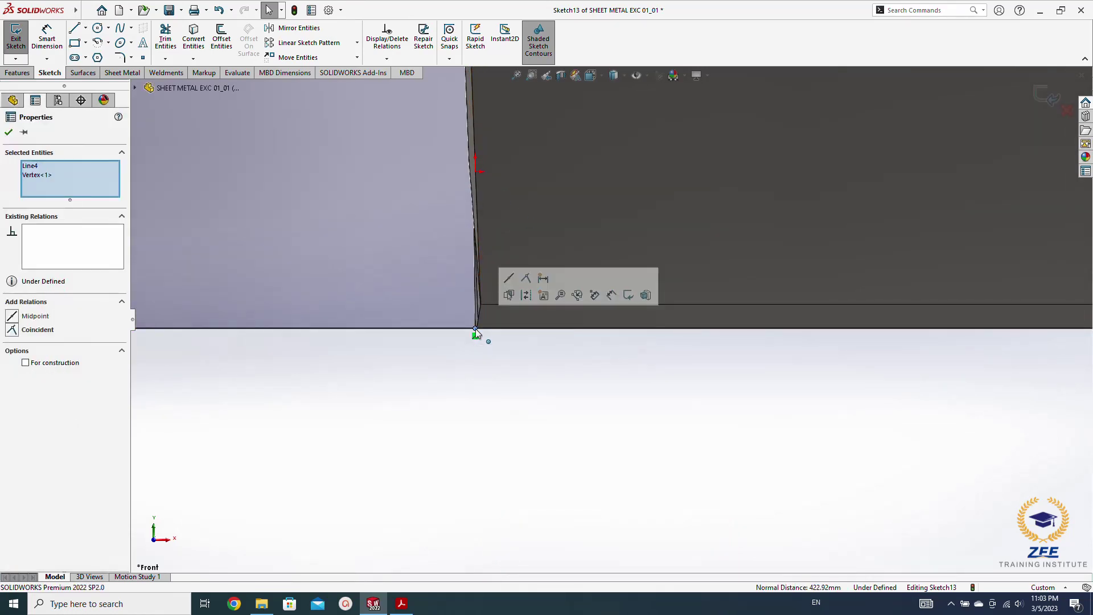
pyautogui.click(13, 330)
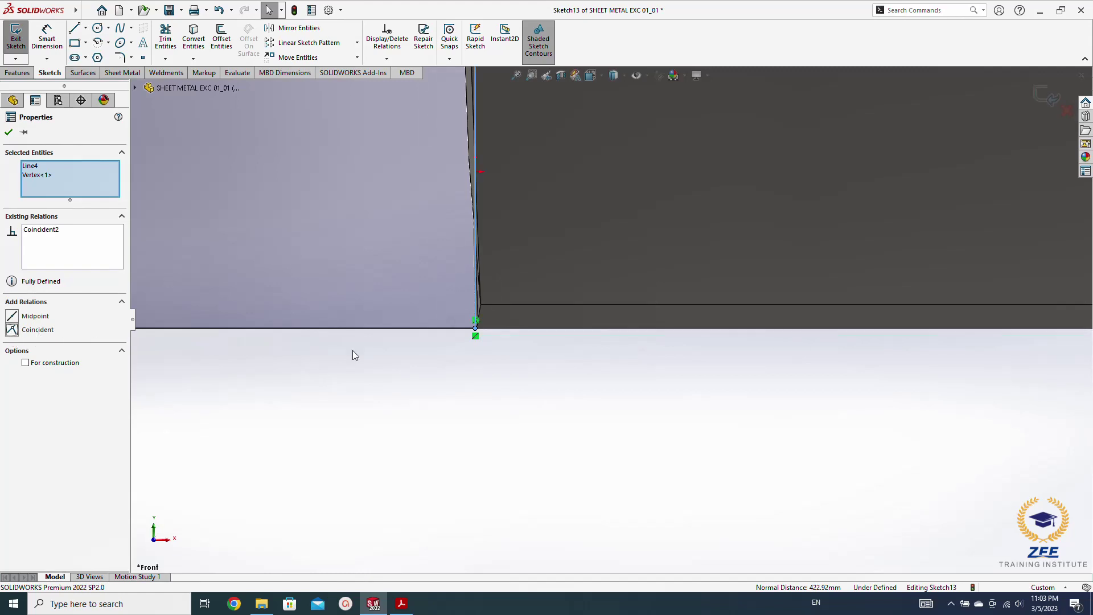
pyautogui.click(546, 429)
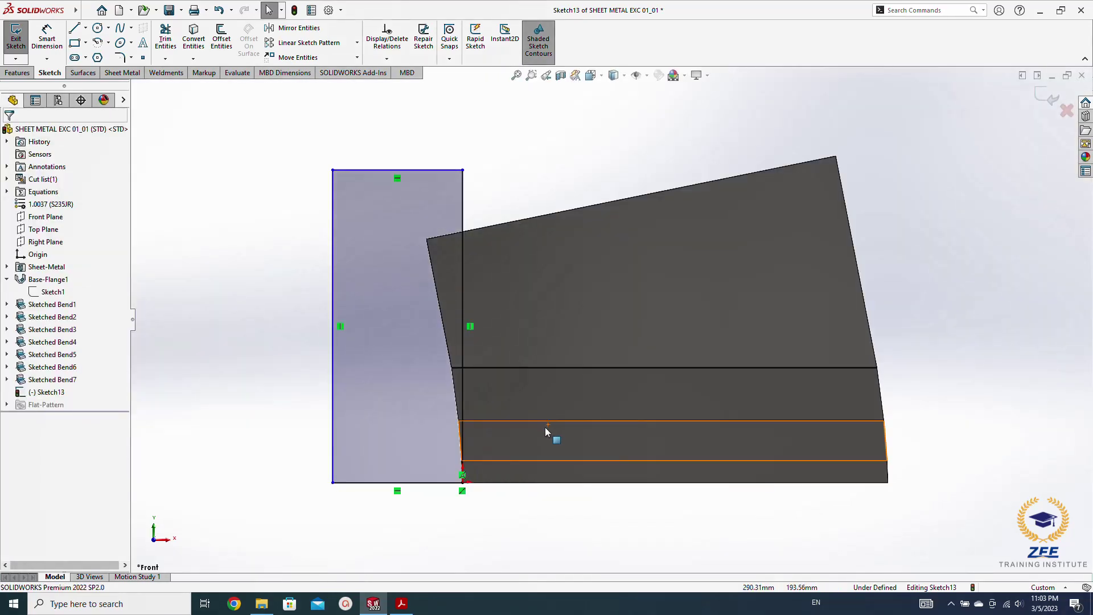
# Create an Extruded Cut from the rectangle with the Through All - Both end condition and Normal cut enabled
pyautogui.click(26, 74)
pyautogui.click(169, 39)
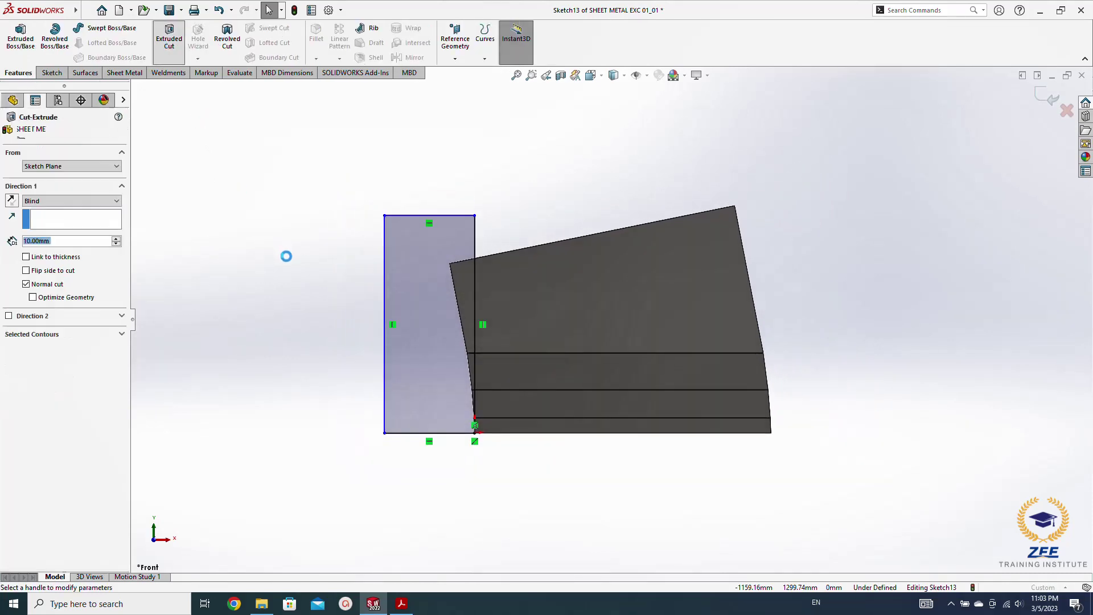
pyautogui.click(74, 201)
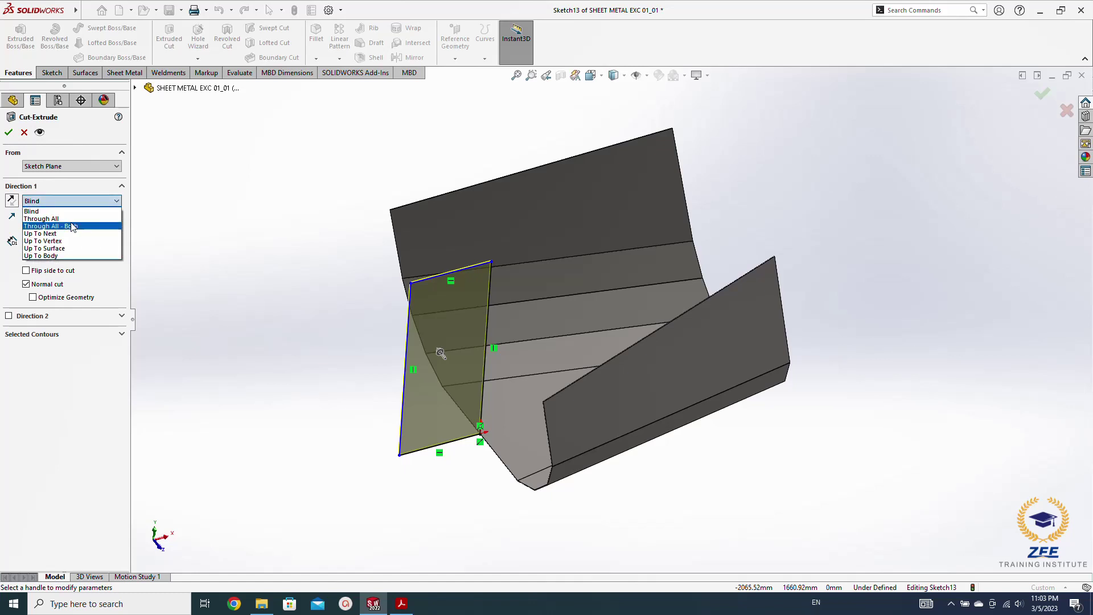
pyautogui.click(72, 226)
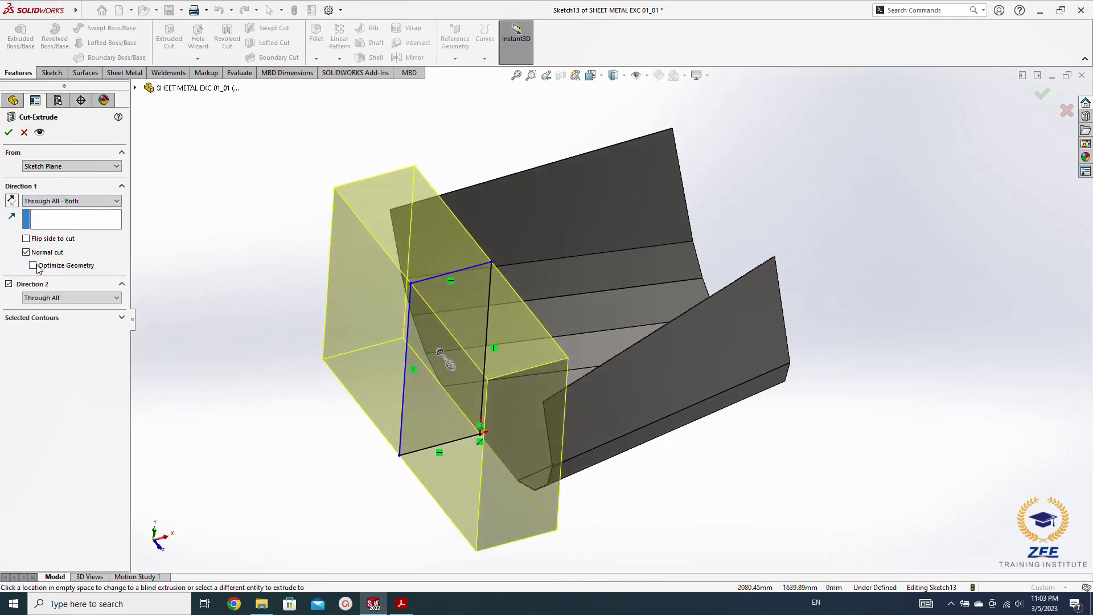
pyautogui.click(10, 136)
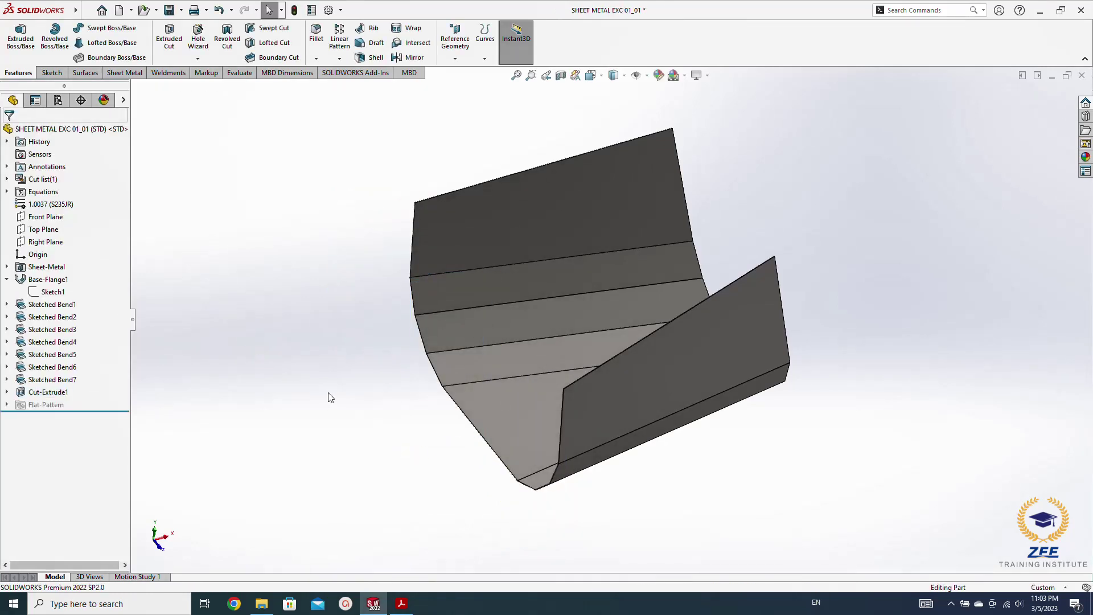
# In a front view, sketch a corner rectangle on the Front Plane over the part's slanted upper edge, about 1391 mm wide, starting on the trimmed vertical edge
pyautogui.moveTo(330, 397); pyautogui.dragTo(285, 276, button='middle')
pyautogui.press('space')
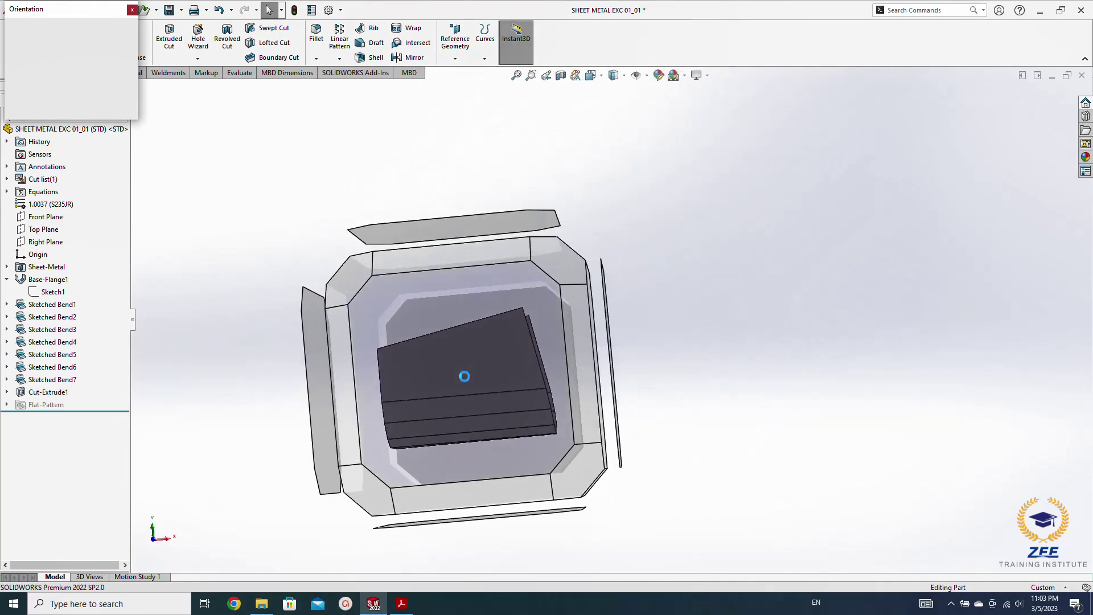
pyautogui.click(465, 376)
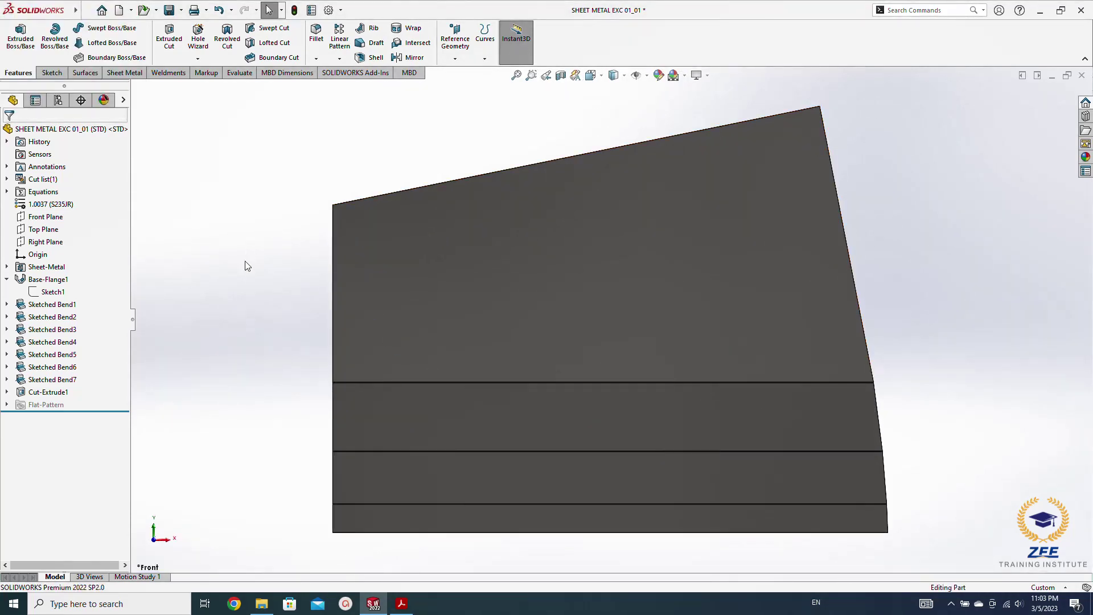
pyautogui.click(46, 217)
pyautogui.click(67, 206)
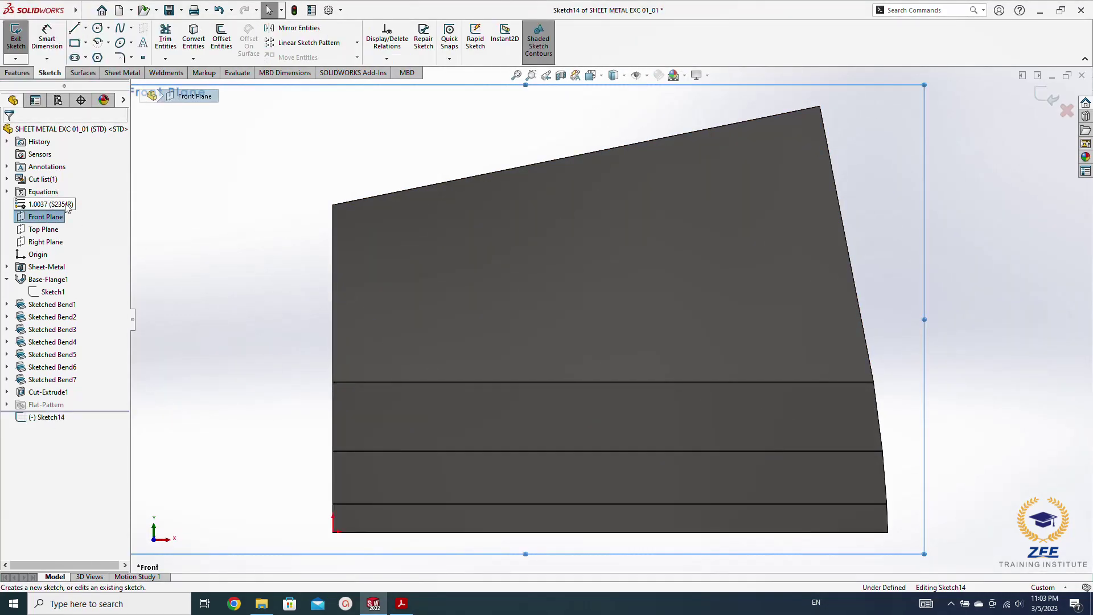
pyautogui.click(185, 207)
pyautogui.click(75, 43)
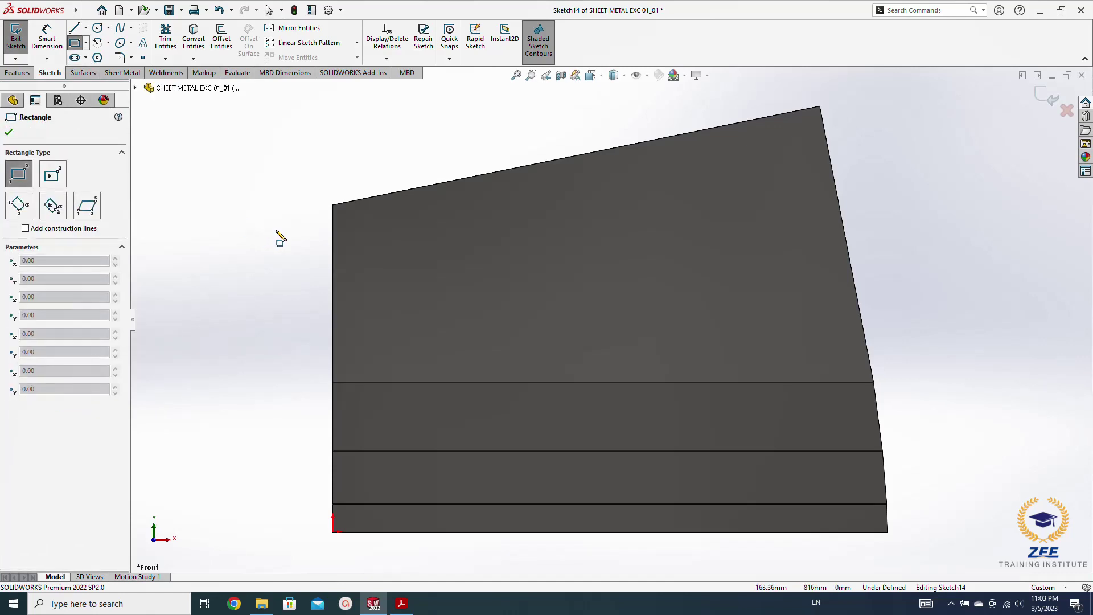
pyautogui.click(333, 242)
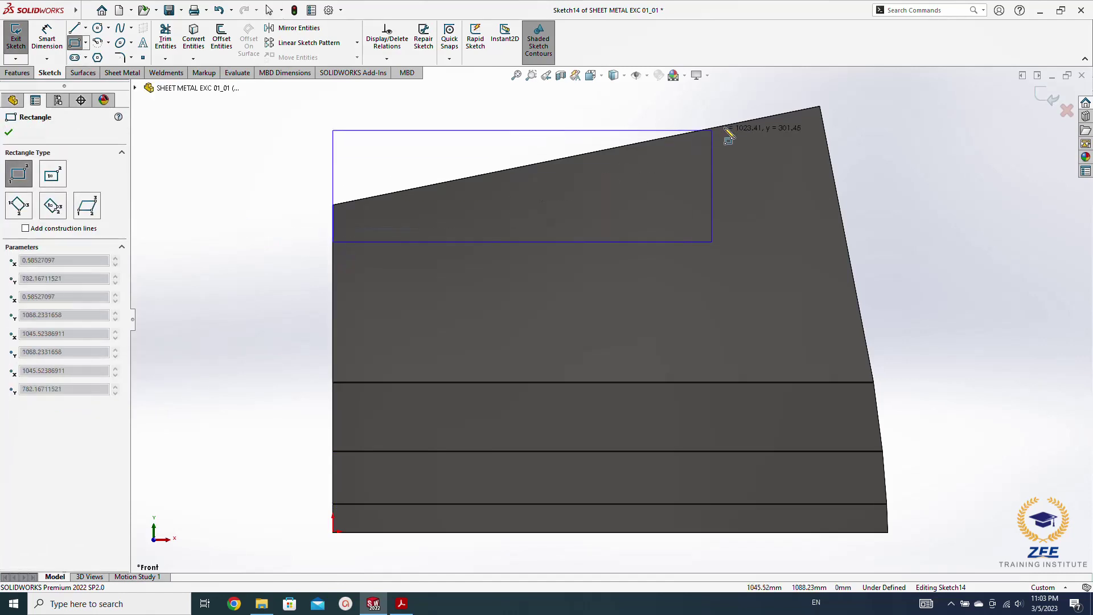
pyautogui.click(848, 97)
pyautogui.press('Escape')
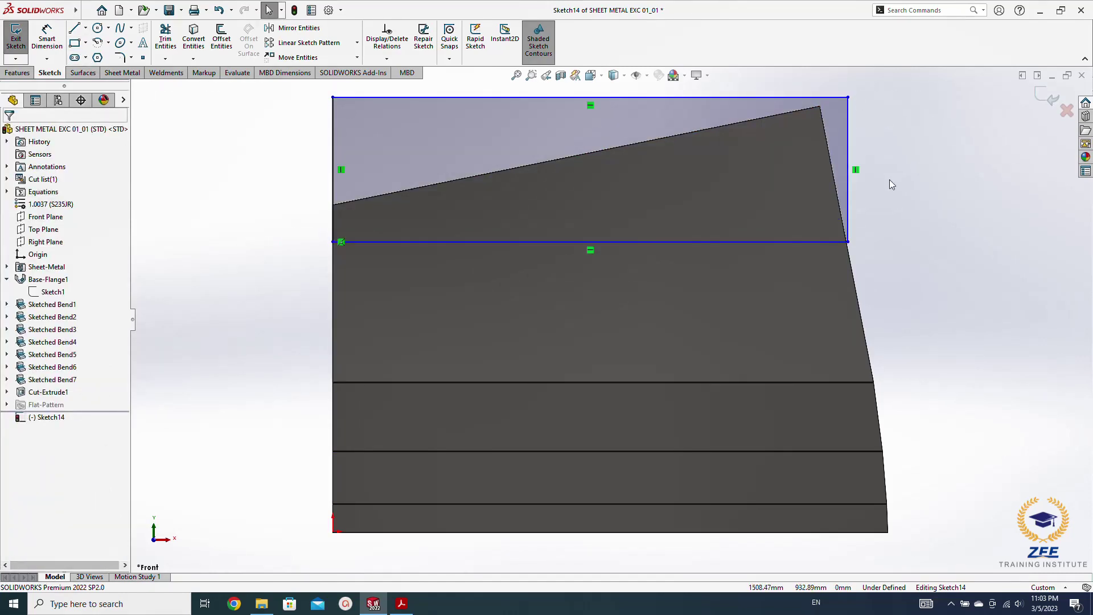
# Make the rectangle's lower outer corner coincident with the slanted side edge and its upper side coincident with the part's highest vertex
pyautogui.click(848, 243)
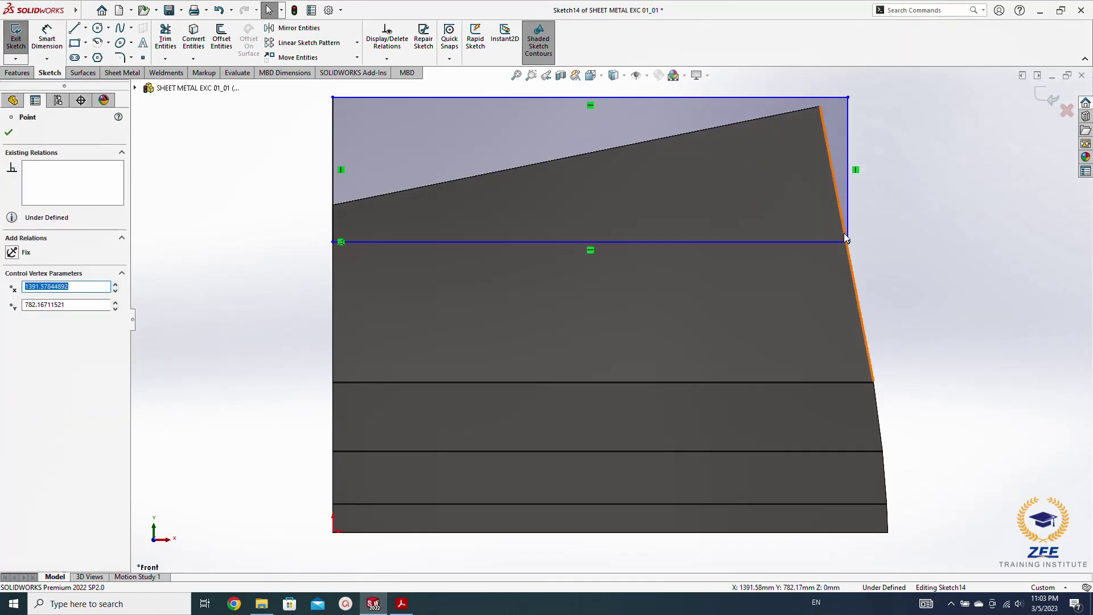
pyautogui.keyDown('ctrl'); pyautogui.click(837, 199); pyautogui.keyUp('ctrl')
pyautogui.click(894, 182)
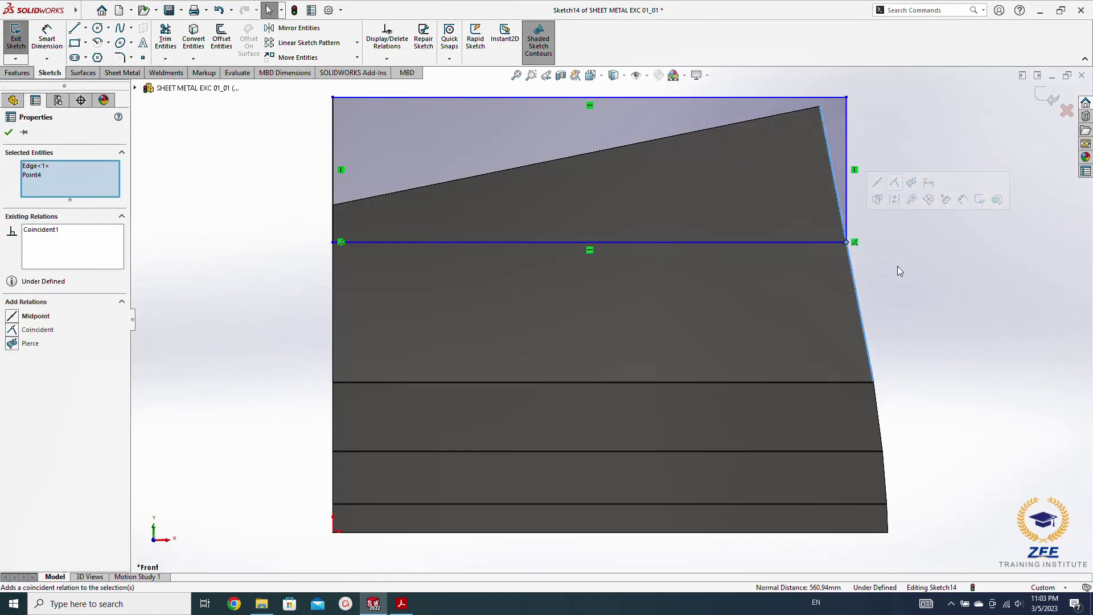
pyautogui.click(898, 265)
pyautogui.click(828, 99)
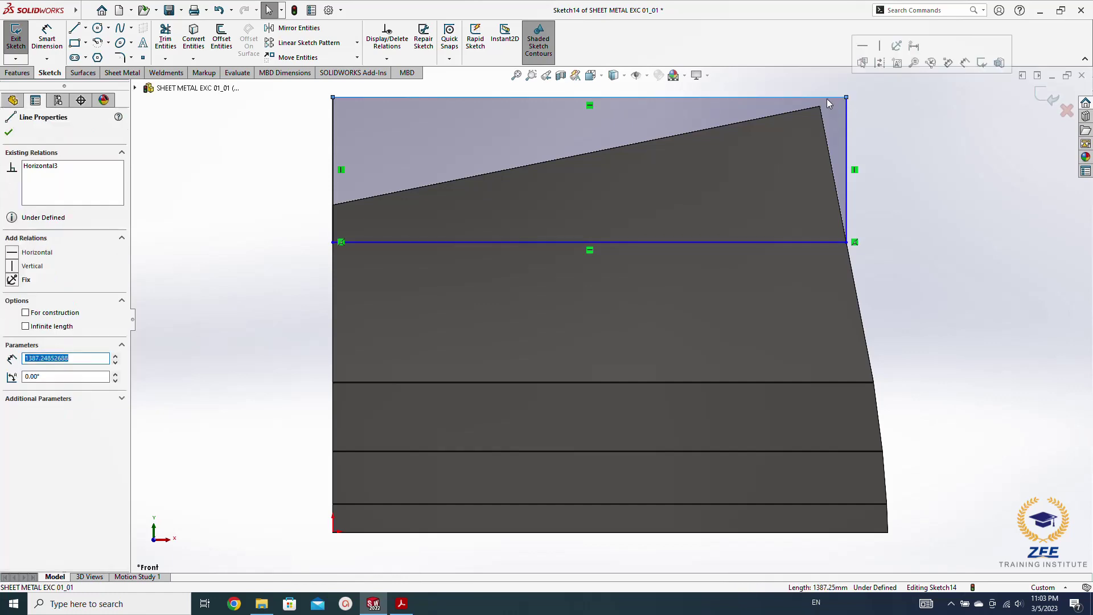
pyautogui.keyDown('ctrl'); pyautogui.click(820, 107); pyautogui.keyUp('ctrl')
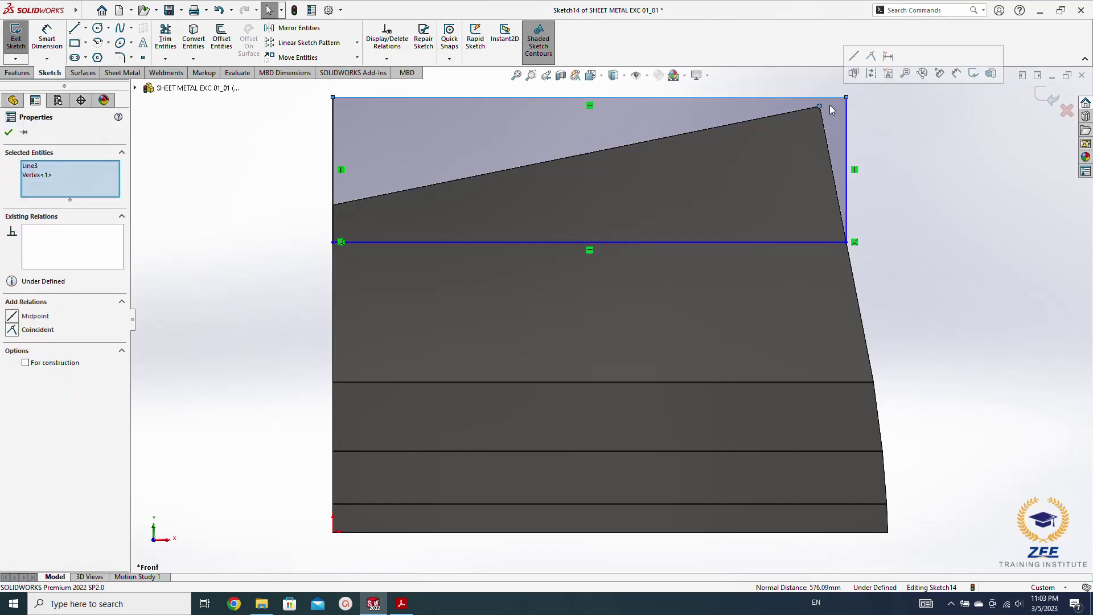
pyautogui.click(870, 56)
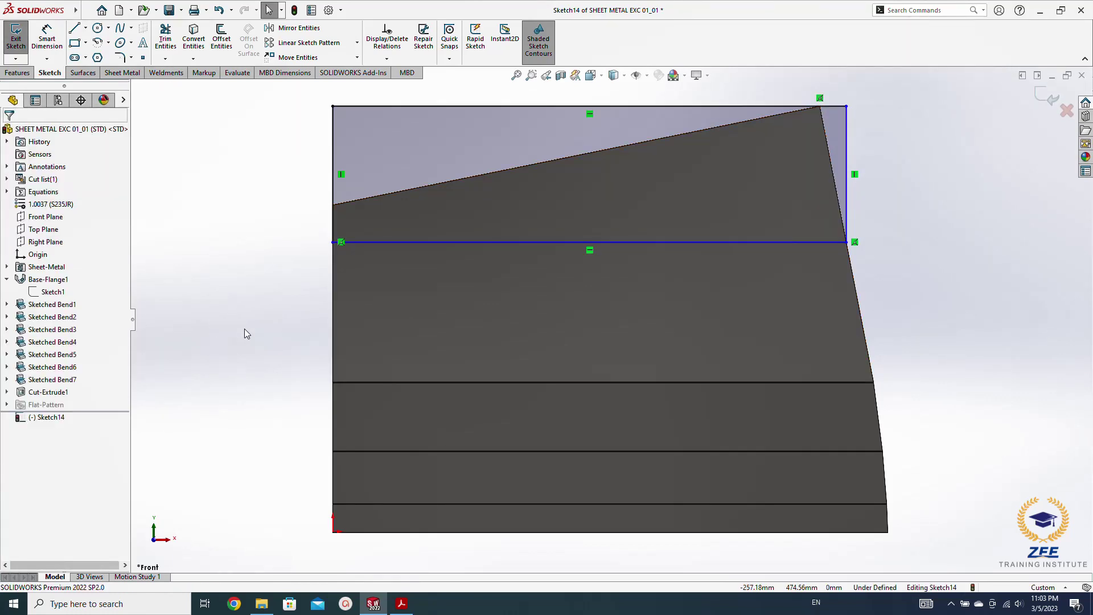
# Dimension the rectangle's lower side 850 mm above the part's bottom edge, checking the overall height in the PDF drawing
pyautogui.press('d')
pyautogui.click(391, 244)
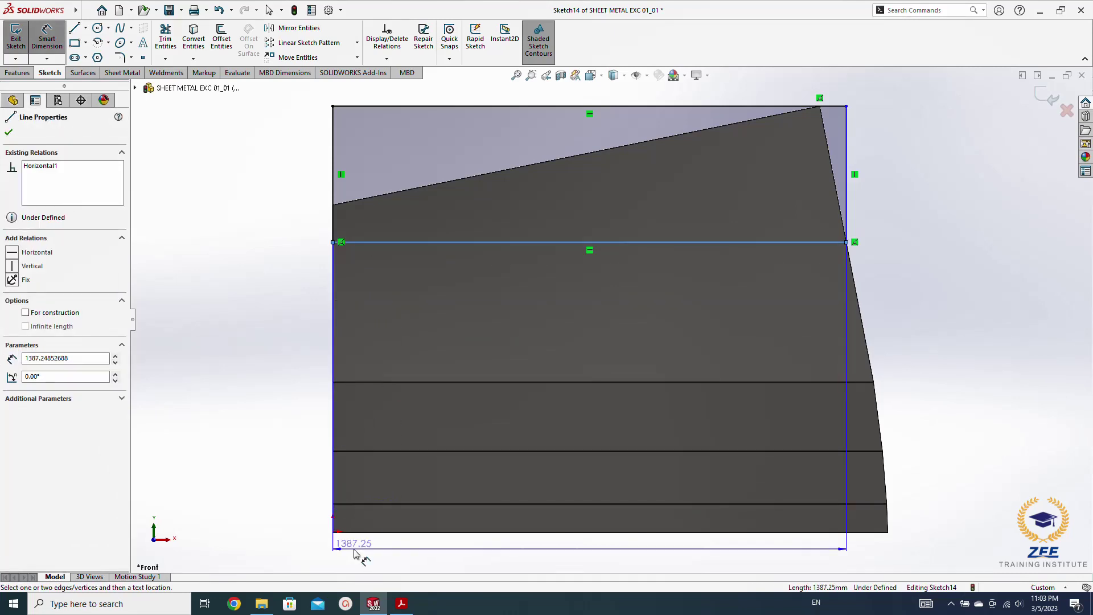
pyautogui.scroll(-6, 354, 551)
pyautogui.scroll(-5, 529, 244)
pyautogui.scroll(-3, 324, 379)
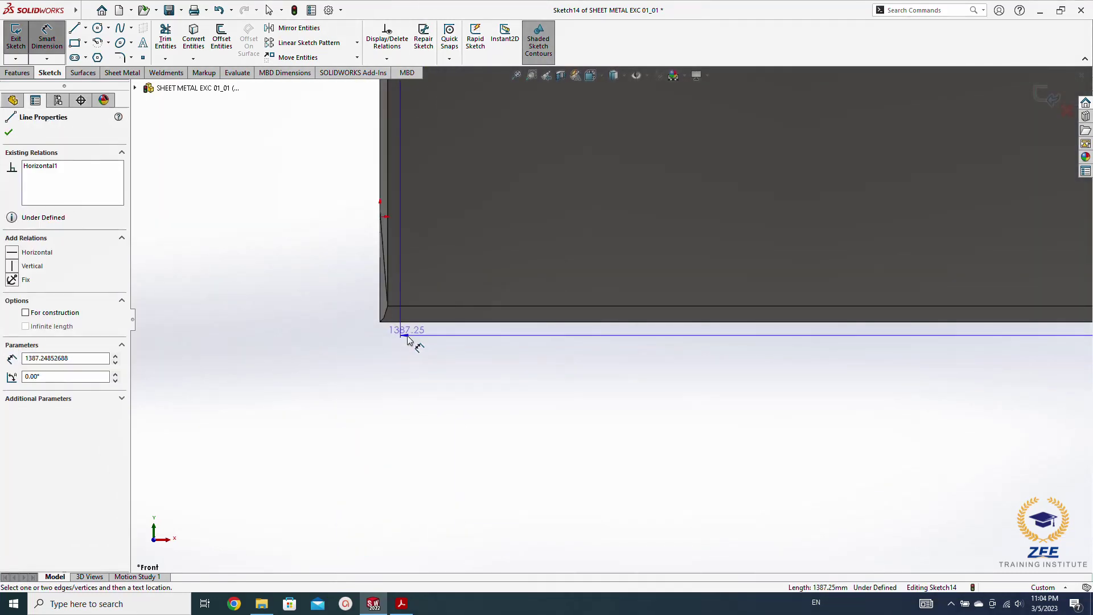
pyautogui.press('Escape')
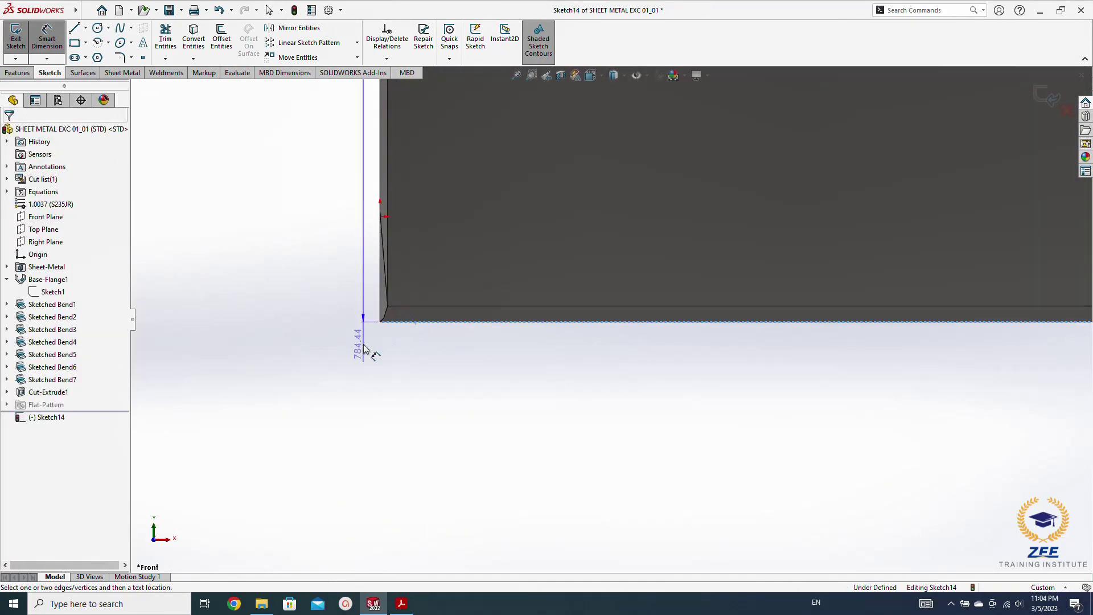
pyautogui.scroll(8, 364, 348)
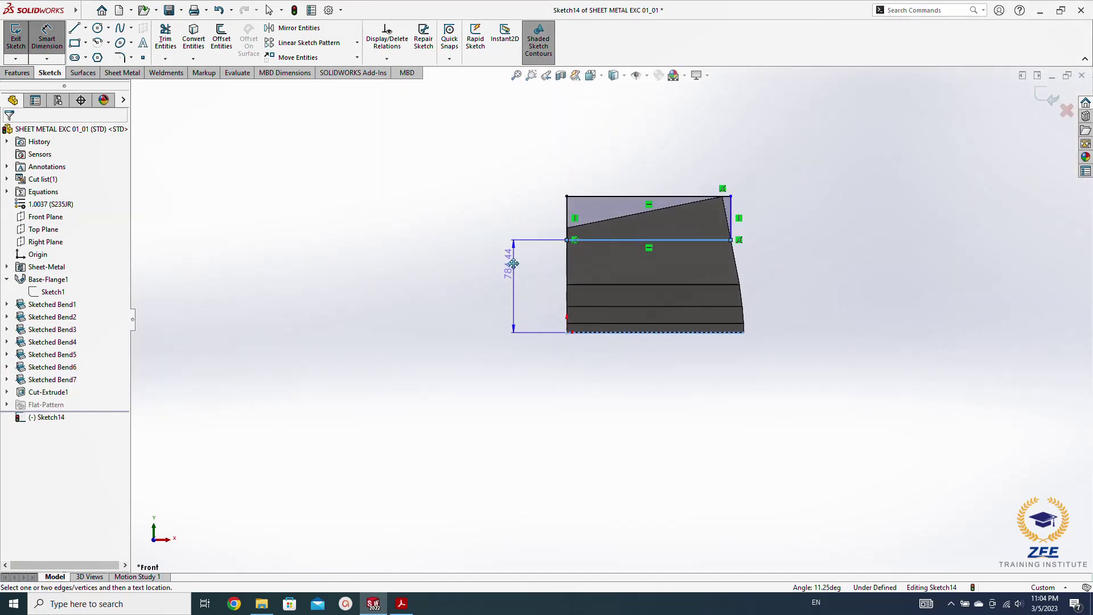
pyautogui.click(400, 605)
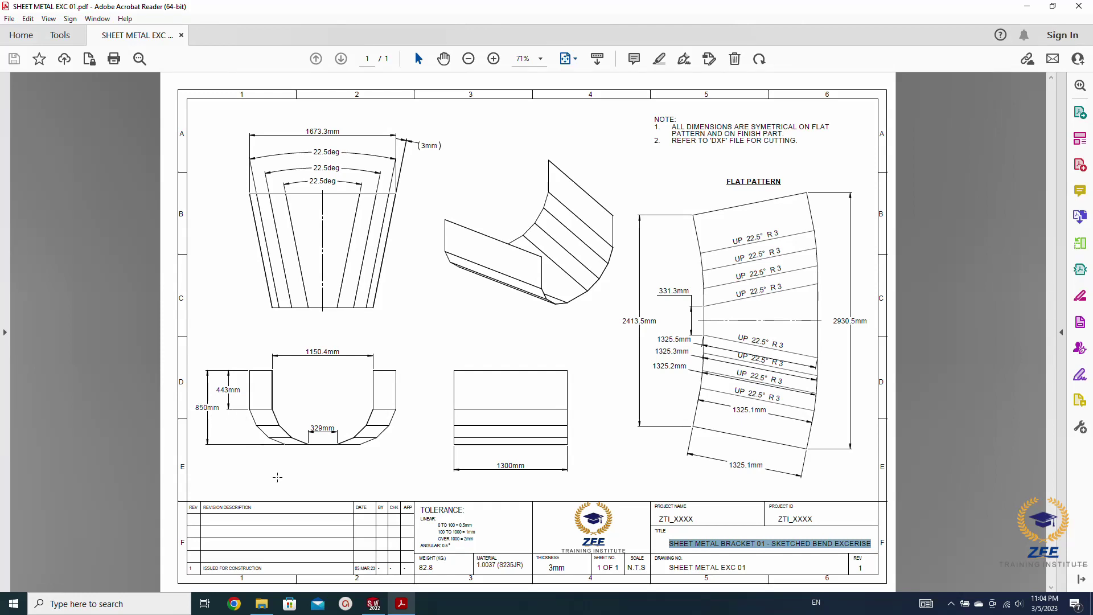
pyautogui.click(373, 605)
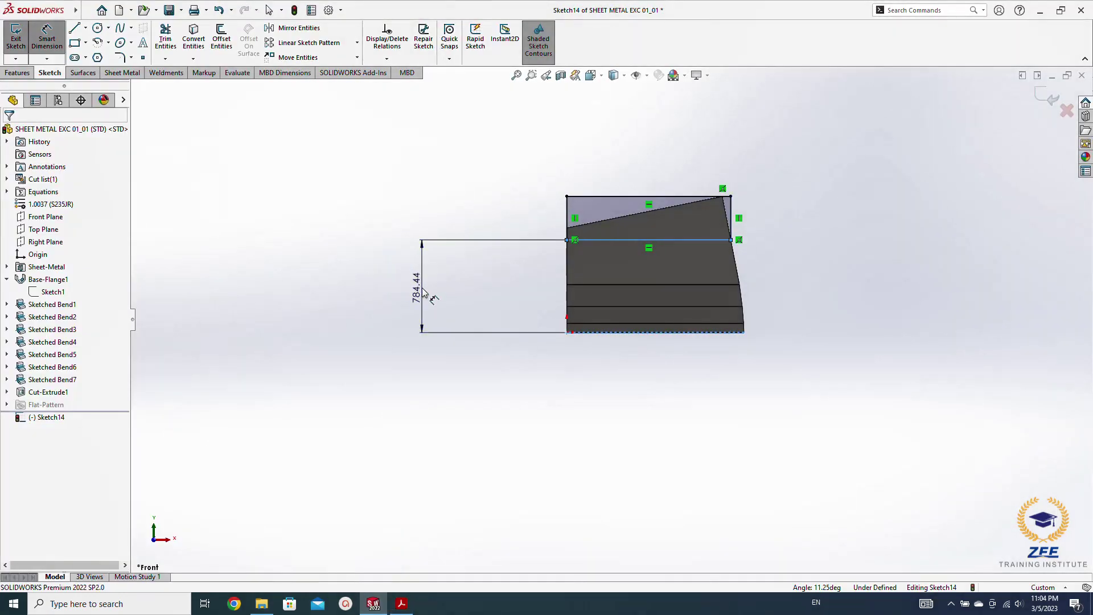
pyautogui.click(422, 291)
pyautogui.write('850')
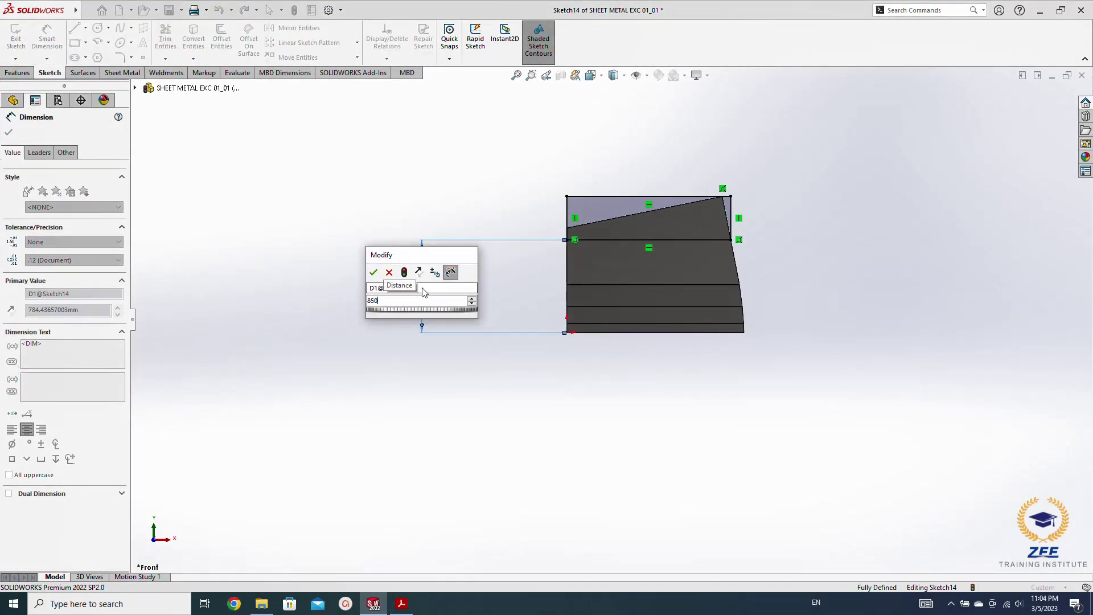
pyautogui.press('Return')
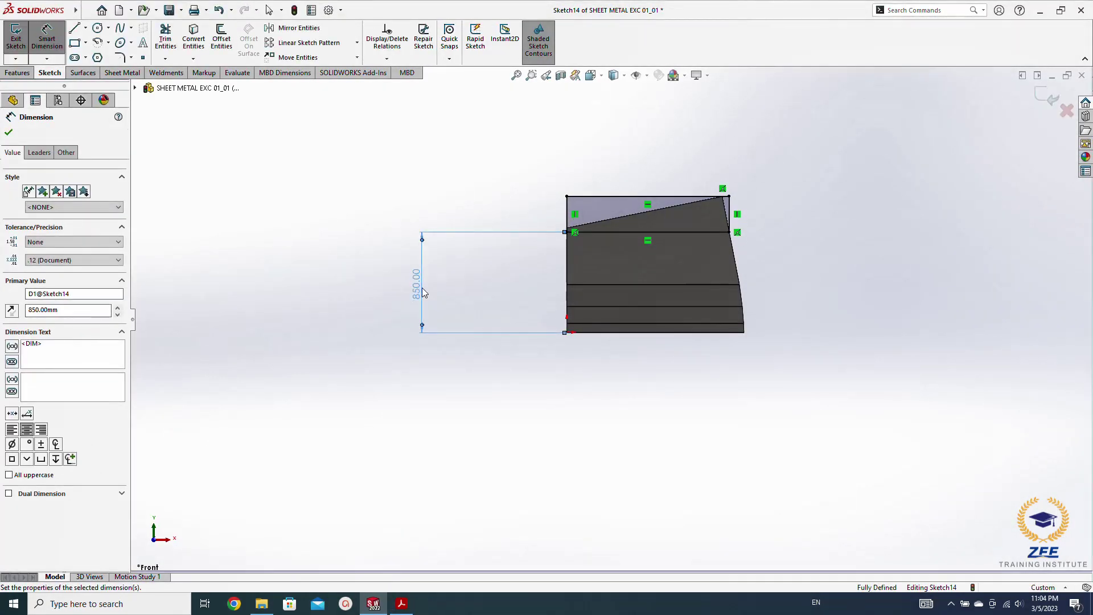
# Create an Extruded Cut from this rectangle using Through All - Both, with Direction 2 enabled and Normal cut on
pyautogui.click(17, 72)
pyautogui.press('f')
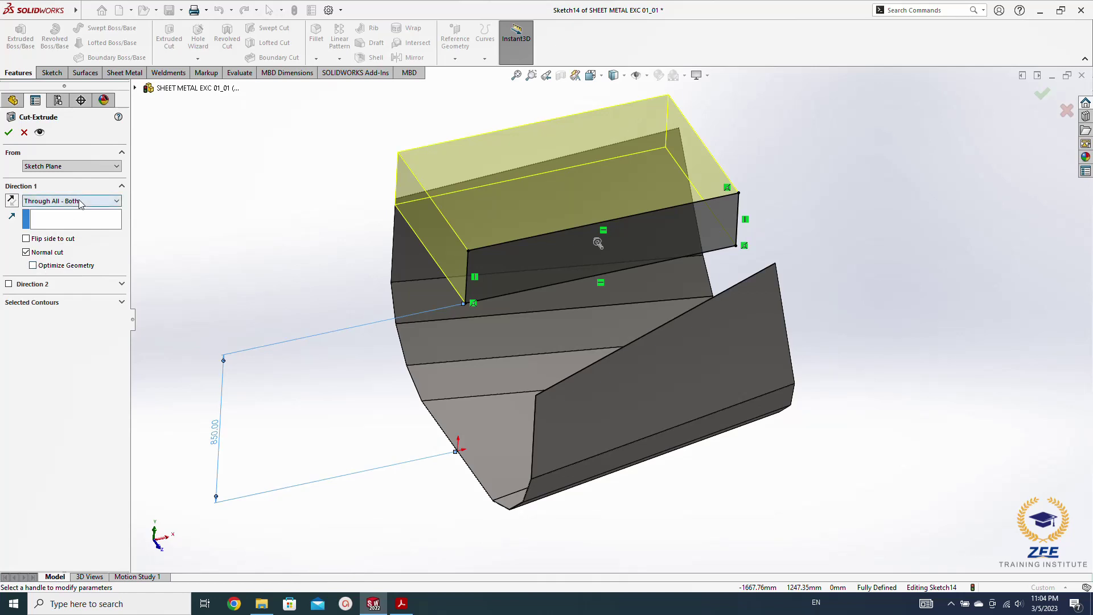
pyautogui.click(9, 284)
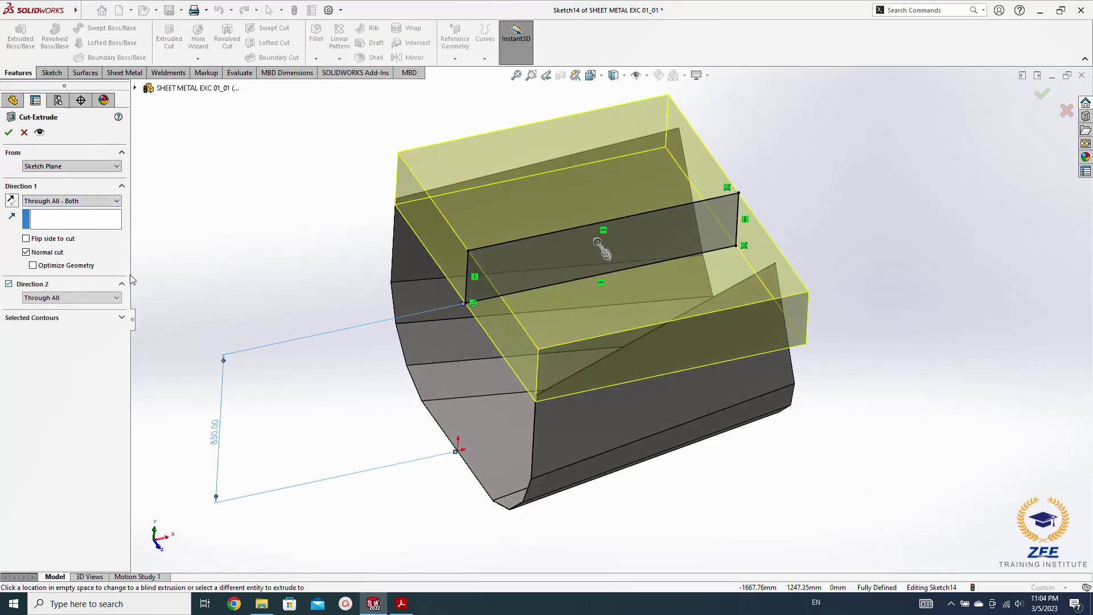
pyautogui.click(9, 132)
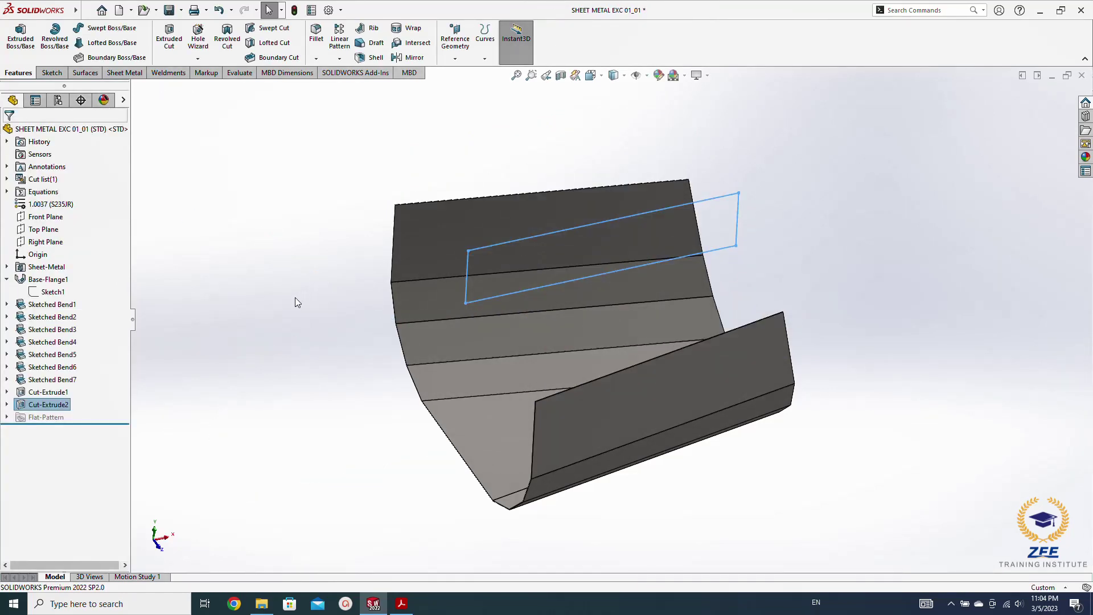
# Sketch a corner rectangle on the Front Plane over the part's slanted side edge, about 295 mm wide and 850 mm high, starting on the upper edge
pyautogui.click(294, 298)
pyautogui.moveTo(312, 319); pyautogui.dragTo(277, 210, button='middle')
pyautogui.press('space')
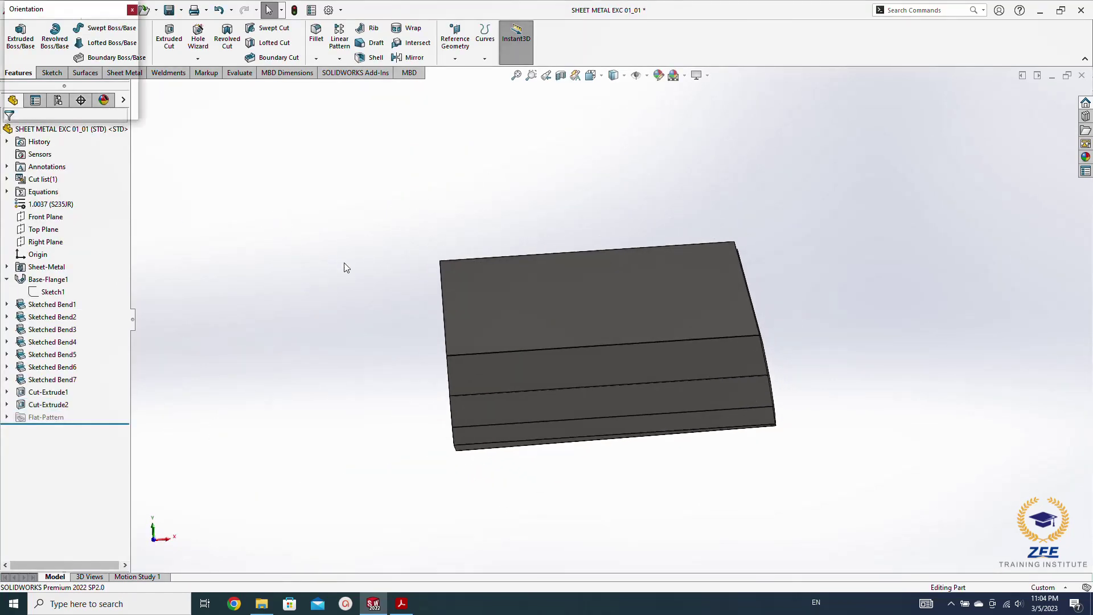
pyautogui.click(474, 343)
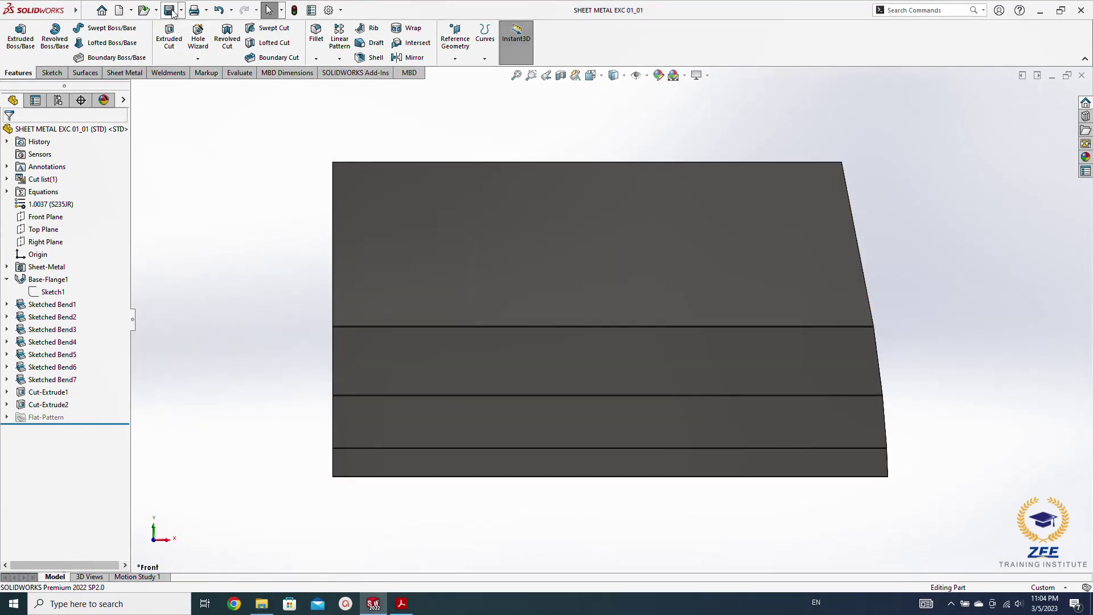
pyautogui.click(66, 218)
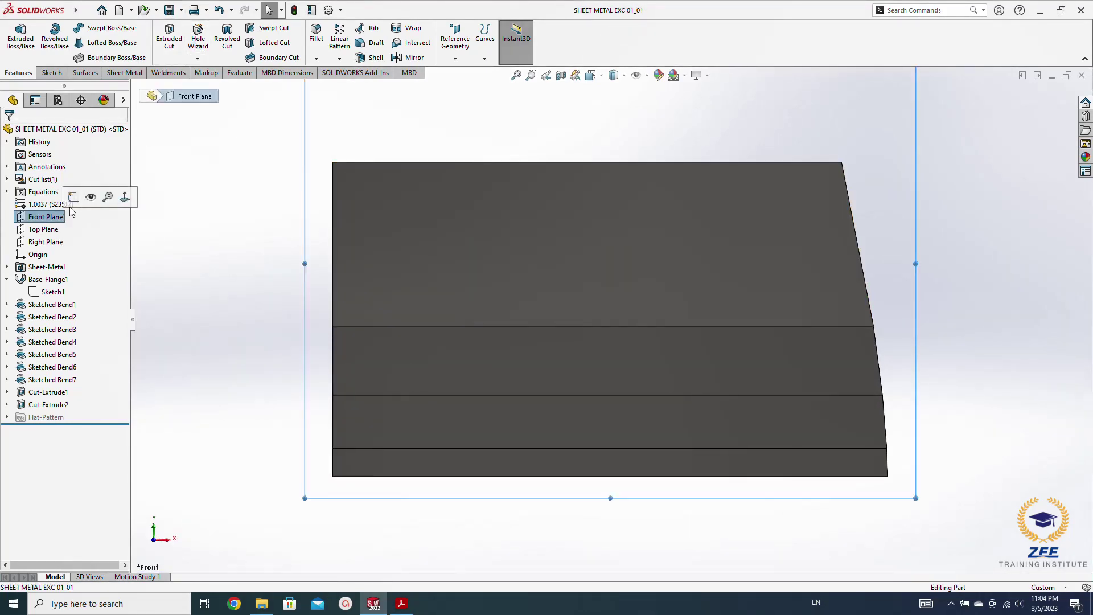
pyautogui.click(77, 195)
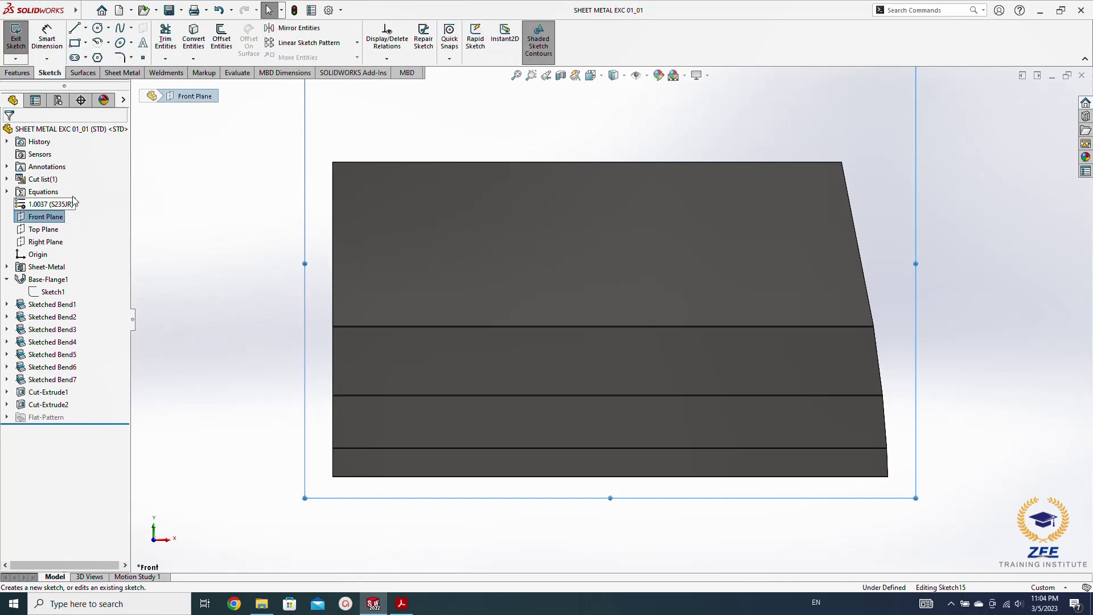
pyautogui.click(75, 43)
pyautogui.click(779, 162)
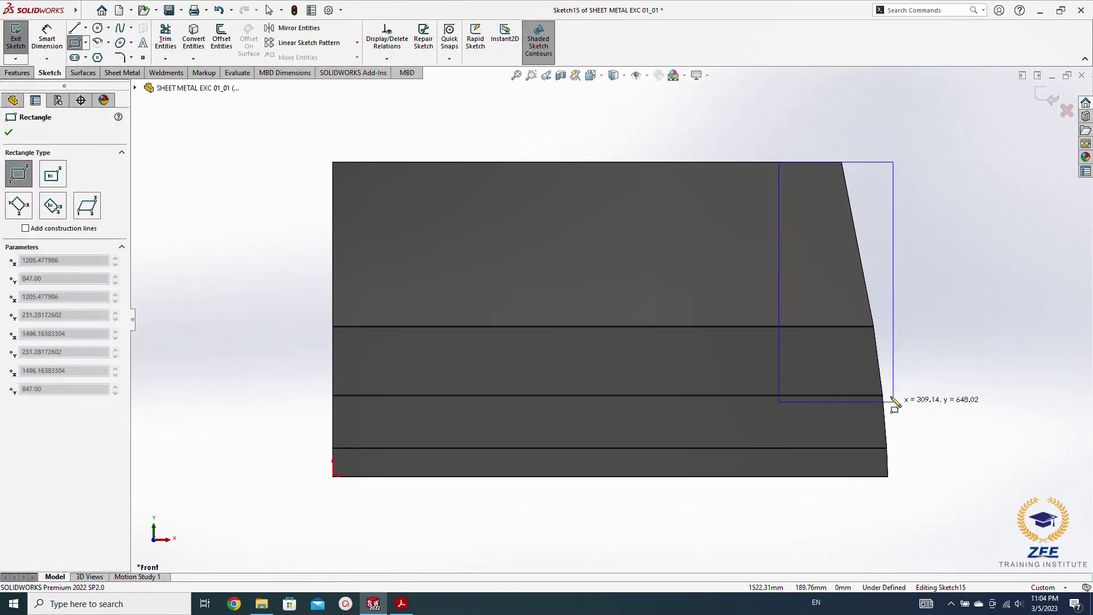
pyautogui.scroll(-11, 890, 487)
pyautogui.scroll(-5, 763, 385)
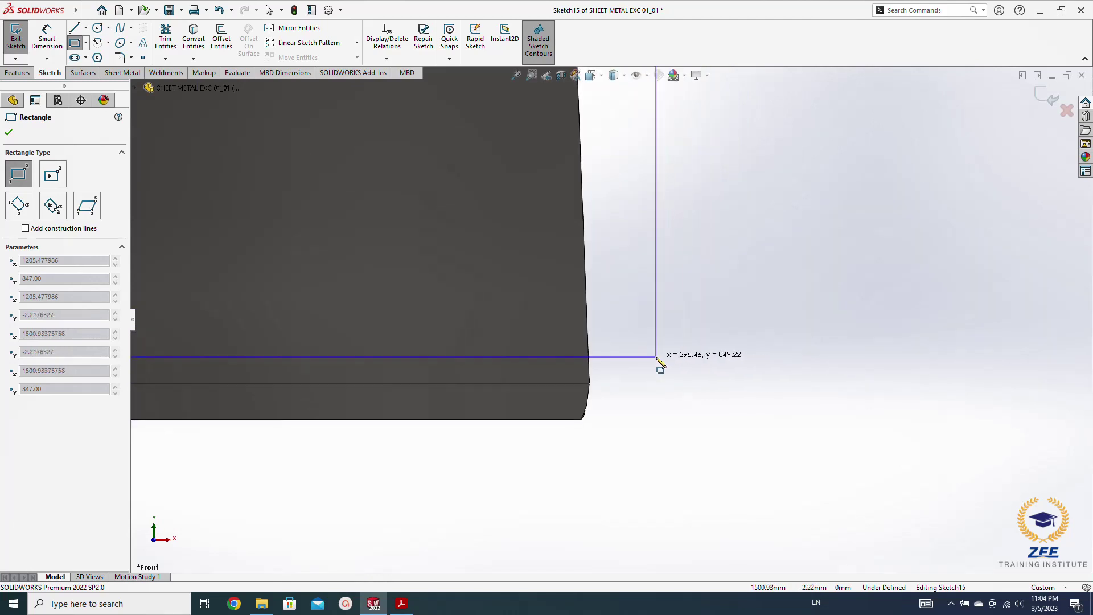
pyautogui.click(589, 523)
pyautogui.press('Escape')
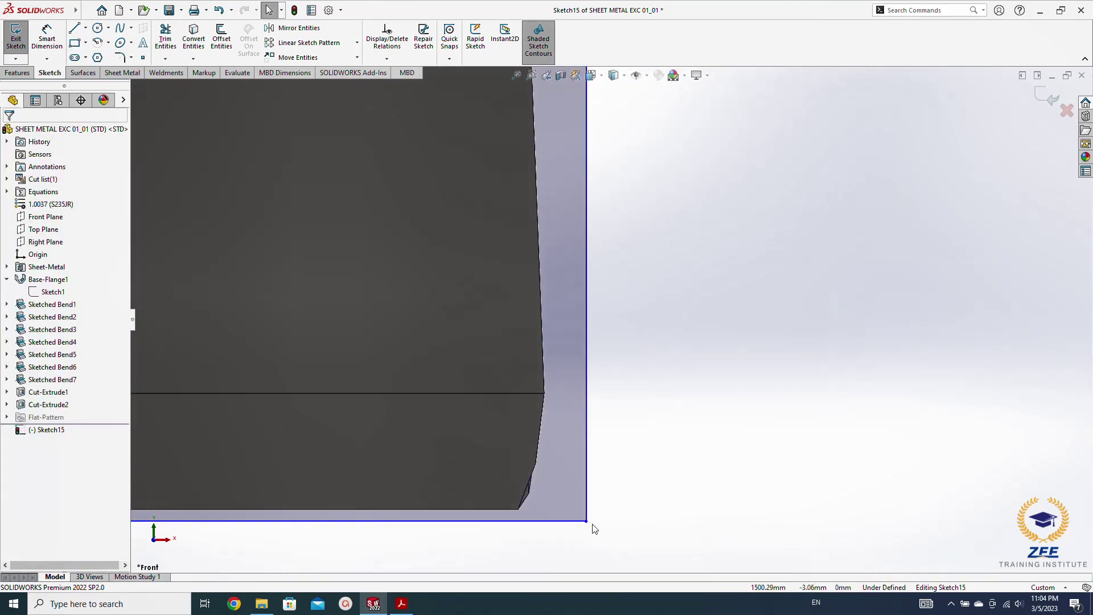
# Make the rectangle's outer side coincident with the part's outermost vertex and its lower side collinear with the part's bottom edge
pyautogui.click(586, 511)
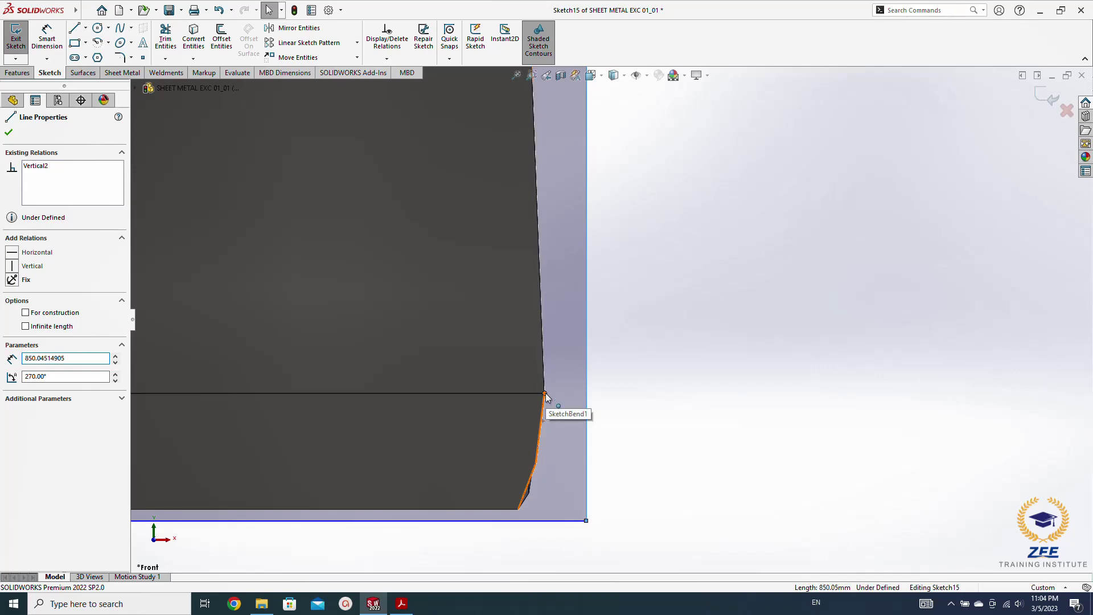
pyautogui.keyDown('ctrl'); pyautogui.click(545, 394); pyautogui.keyUp('ctrl')
pyautogui.click(596, 344)
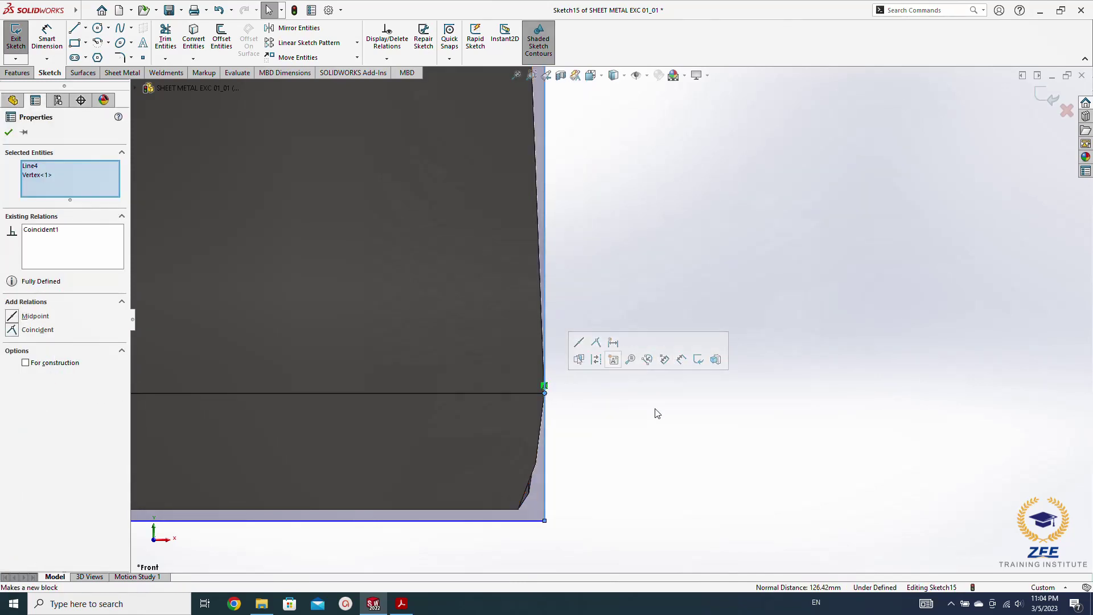
pyautogui.click(653, 410)
pyautogui.keyDown('ctrl'); pyautogui.moveTo(622, 449); pyautogui.dragTo(653, 387, button='middle'); pyautogui.keyUp('ctrl')
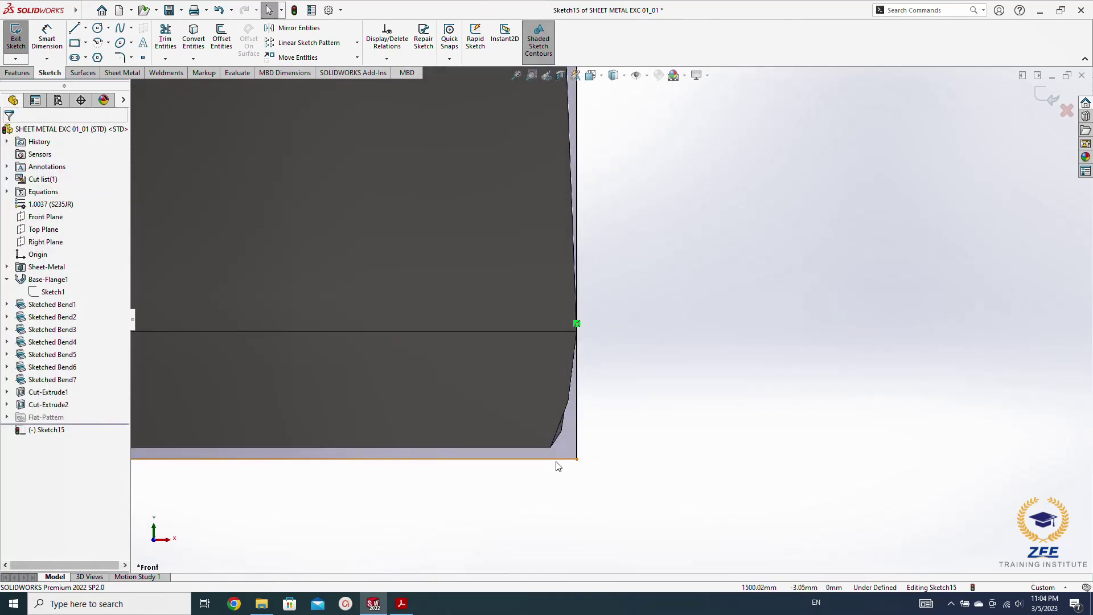
pyautogui.click(538, 459)
pyautogui.keyDown('ctrl'); pyautogui.click(535, 450); pyautogui.keyUp('ctrl')
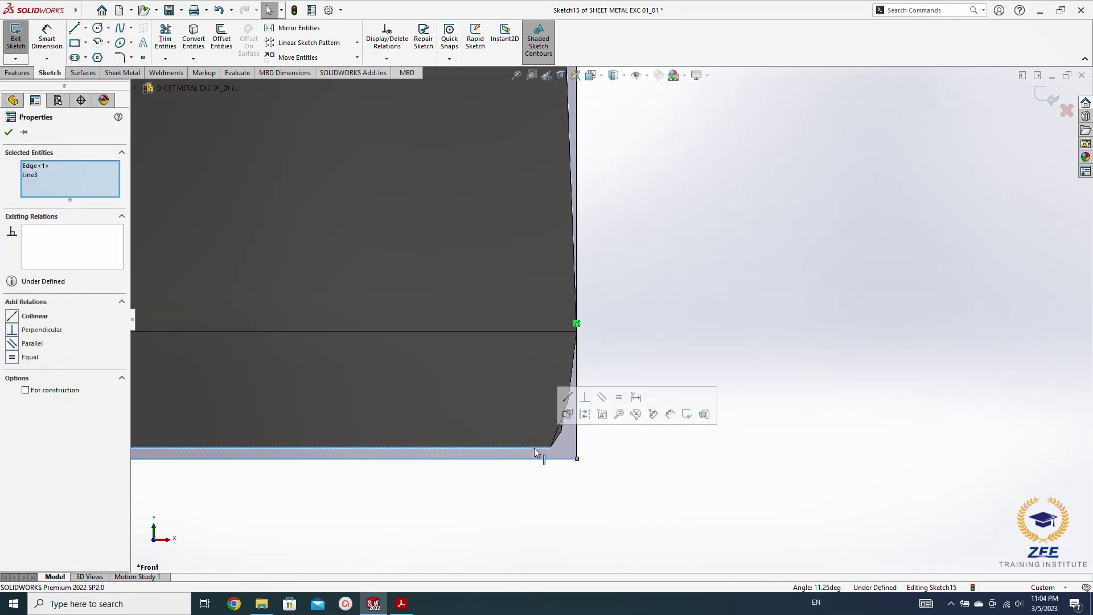
pyautogui.click(568, 412)
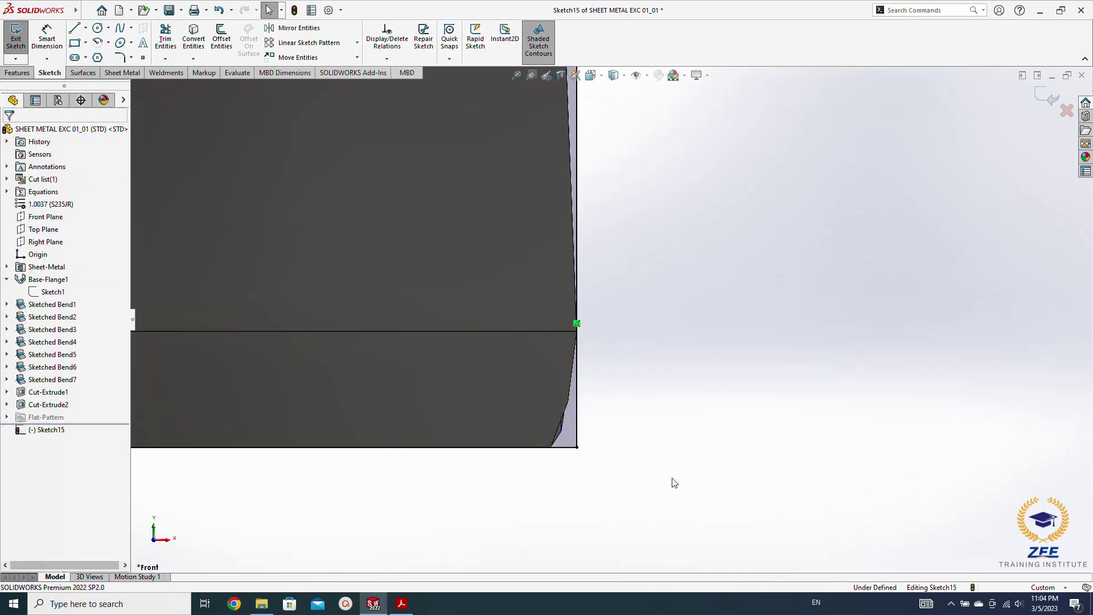
# Dimension the rectangle's inner vertical side 1300 mm from the part's opposite vertical edge, checking the overall length in the PDF drawing
pyautogui.press('f')
pyautogui.moveTo(273, 457); pyautogui.dragTo(296, 412, button='right')
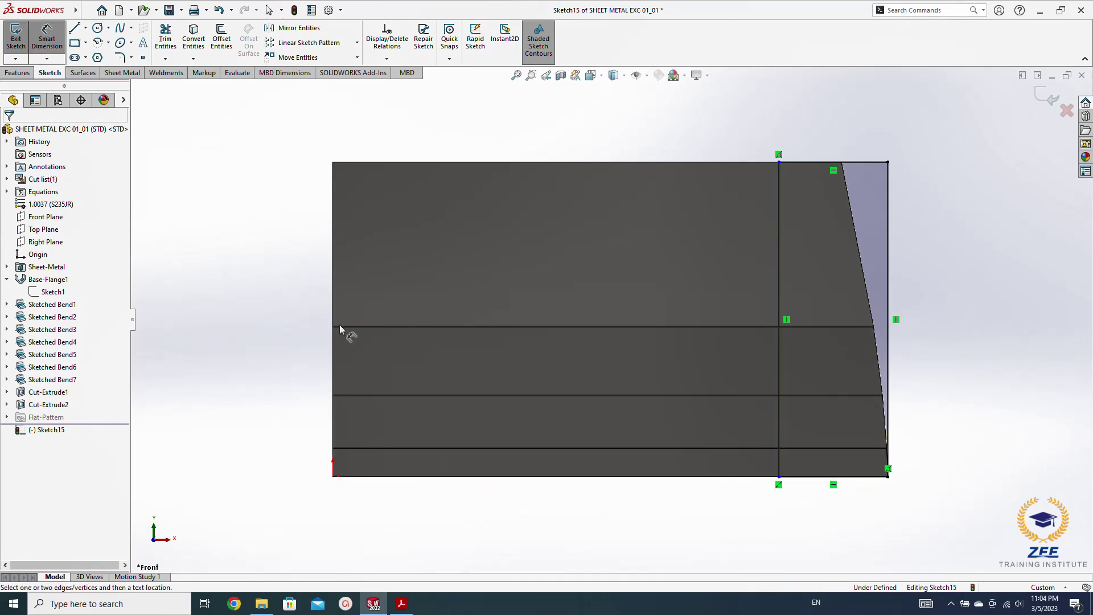
pyautogui.click(778, 237)
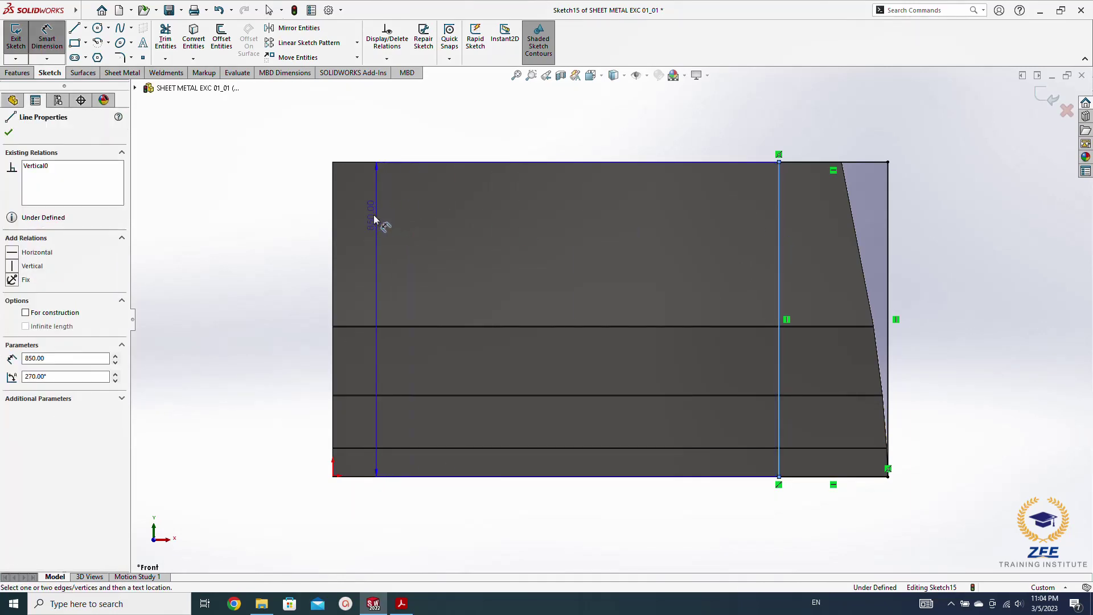
pyautogui.click(336, 220)
pyautogui.press('z')
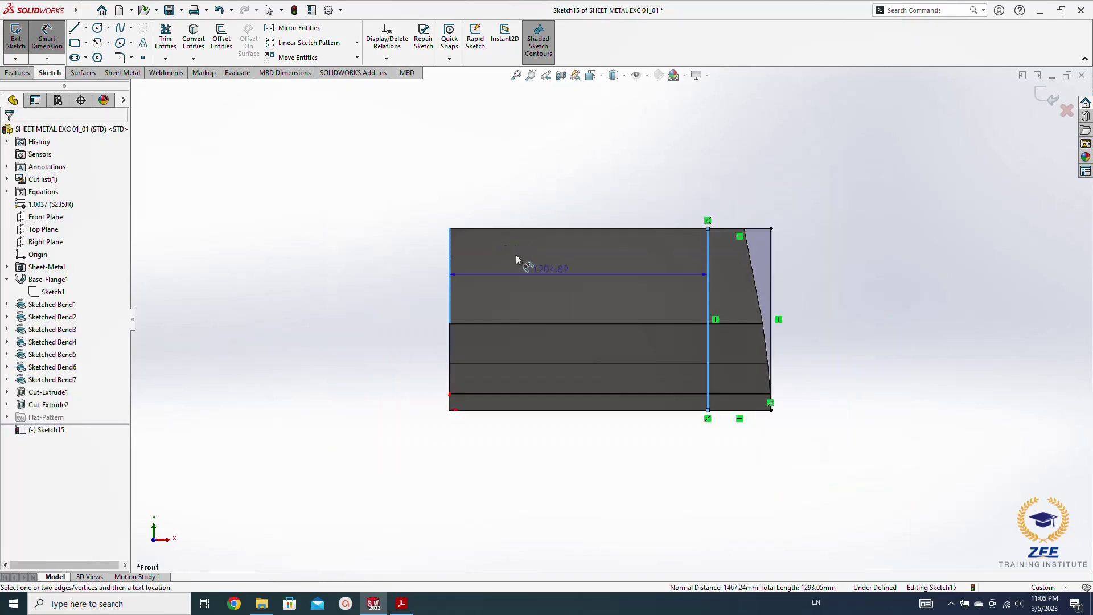
pyautogui.click(562, 183)
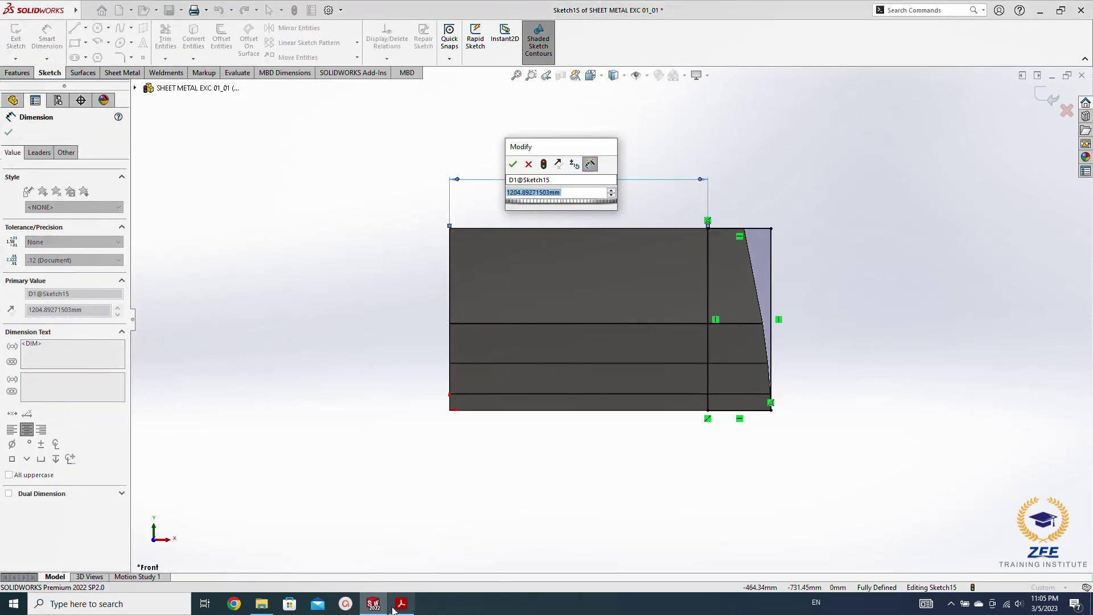
pyautogui.click(401, 605)
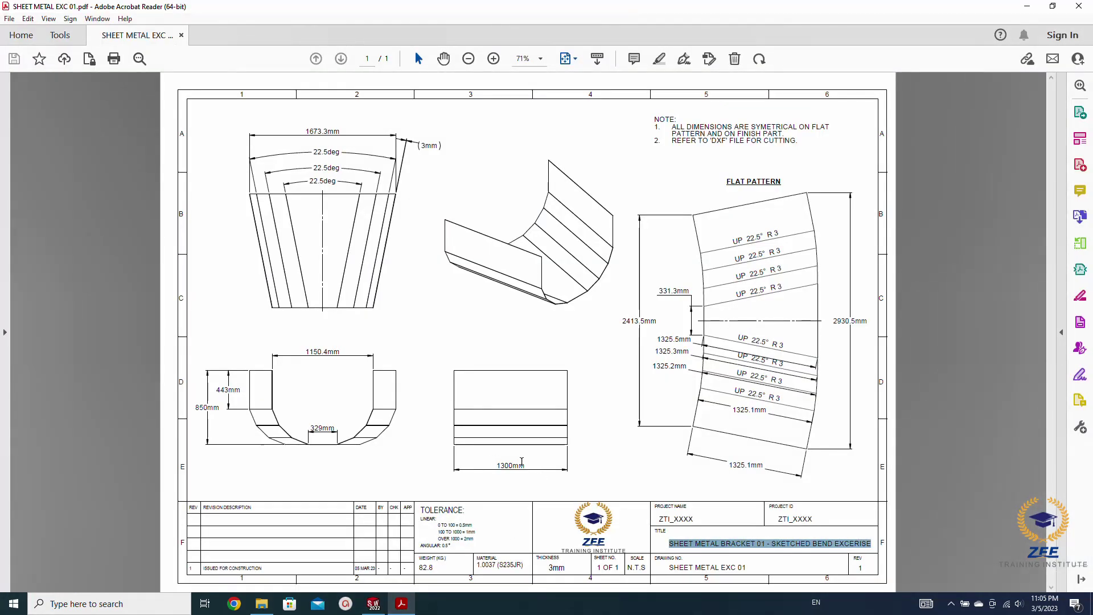
pyautogui.click(373, 604)
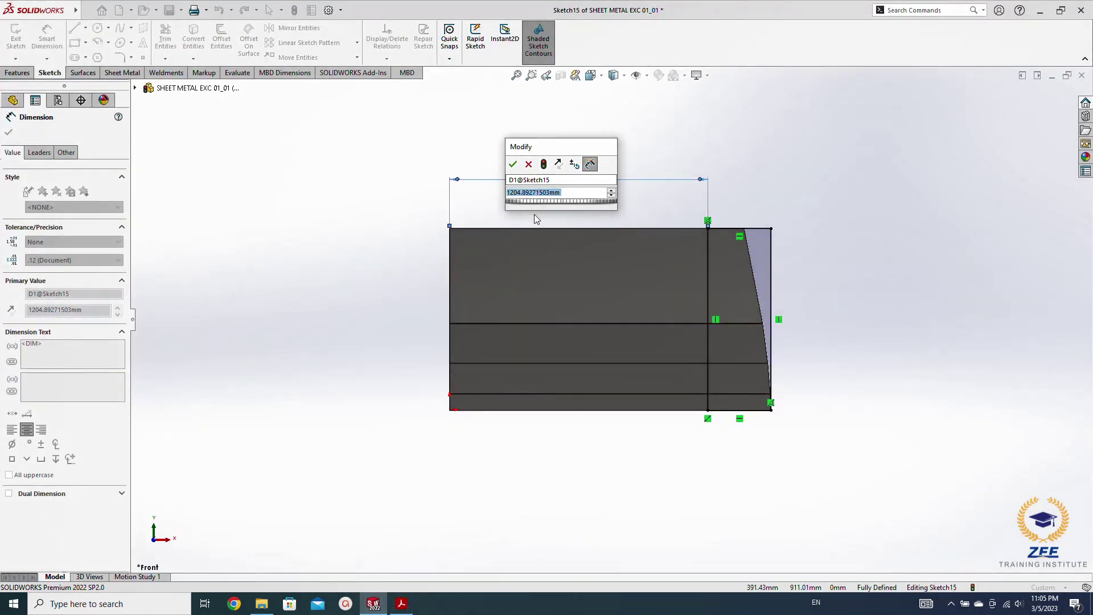
pyautogui.write('1300')
pyautogui.press('Return')
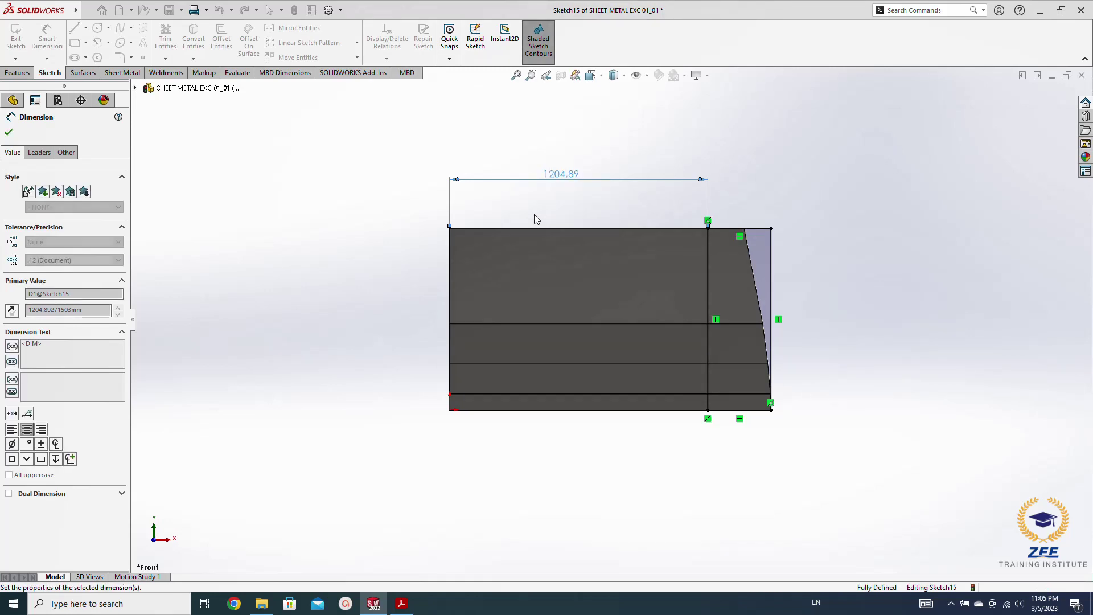
# Create an Extruded Cut from this rectangle using Through All - Both, with Direction 2 set to Through All and Normal cut on
pyautogui.click(17, 73)
pyautogui.click(169, 37)
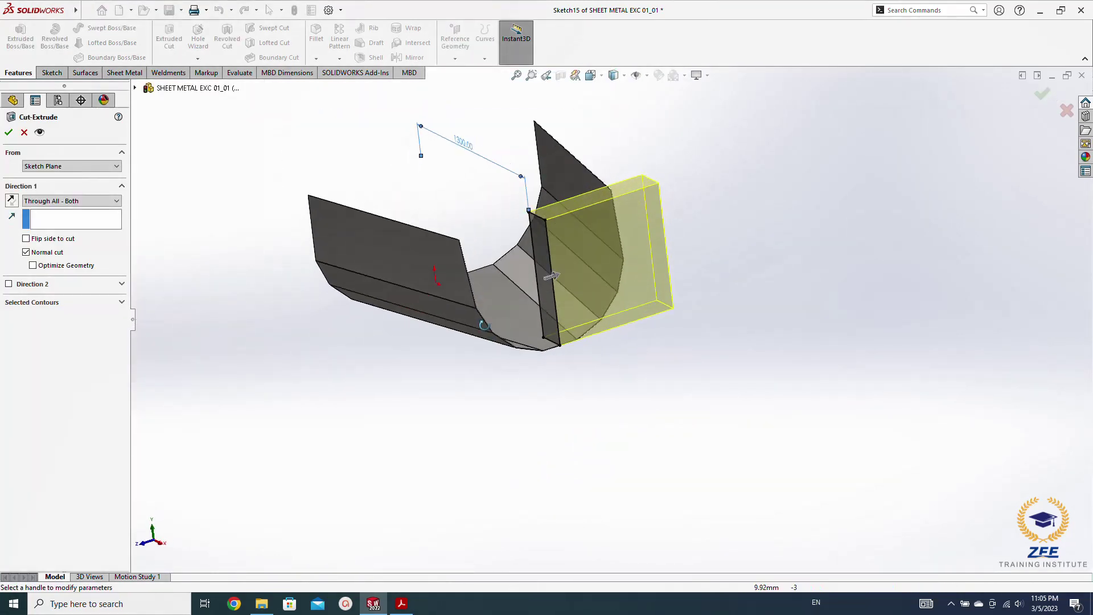
pyautogui.moveTo(484, 326); pyautogui.dragTo(335, 362, button='middle')
pyautogui.click(9, 284)
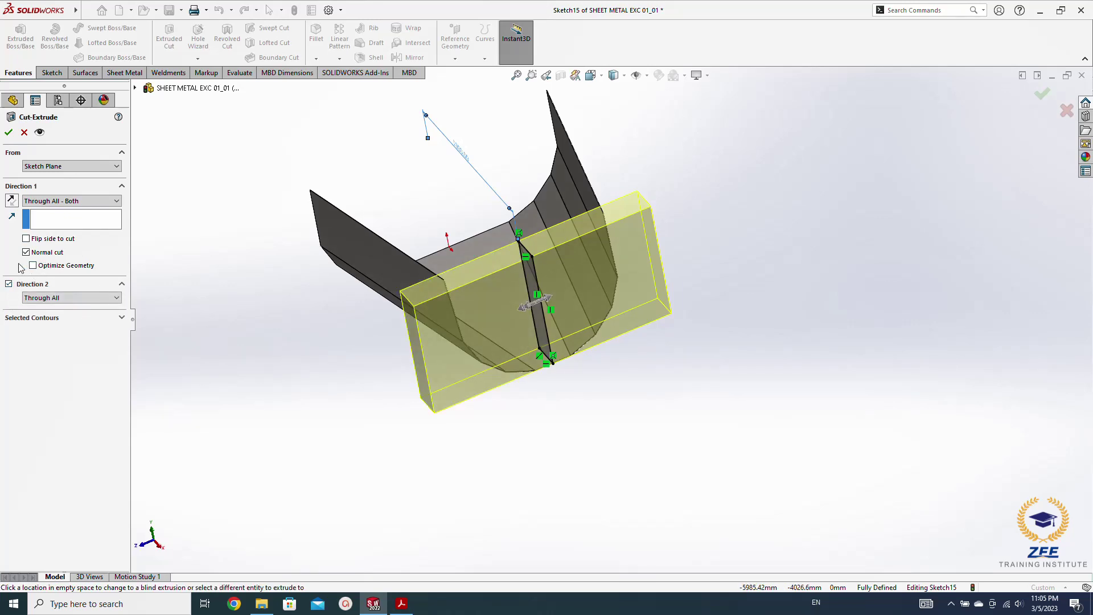
pyautogui.click(9, 133)
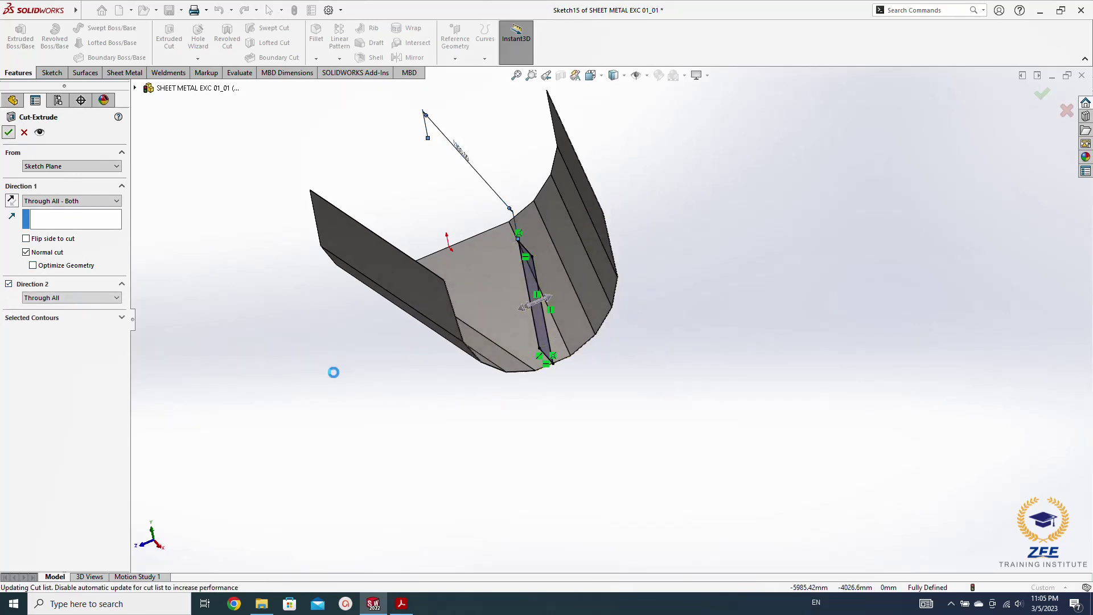
pyautogui.click(405, 379)
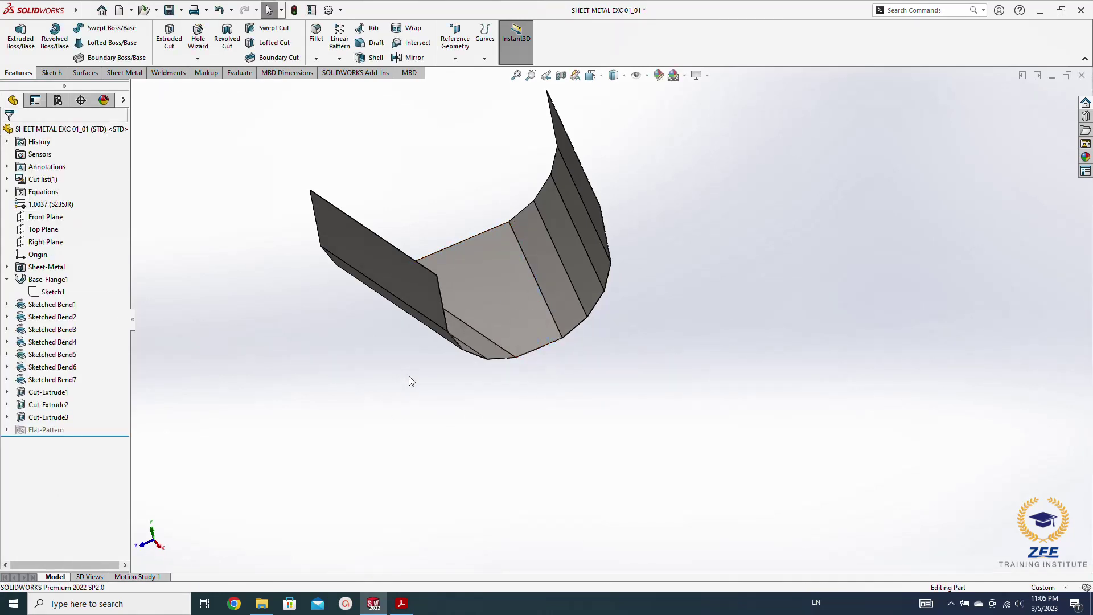
# Flatten the sheet metal part to examine its flat pattern outline and bend lines, and return it to the folded state
pyautogui.moveTo(420, 382); pyautogui.dragTo(510, 305, button='middle')
pyautogui.press('space')
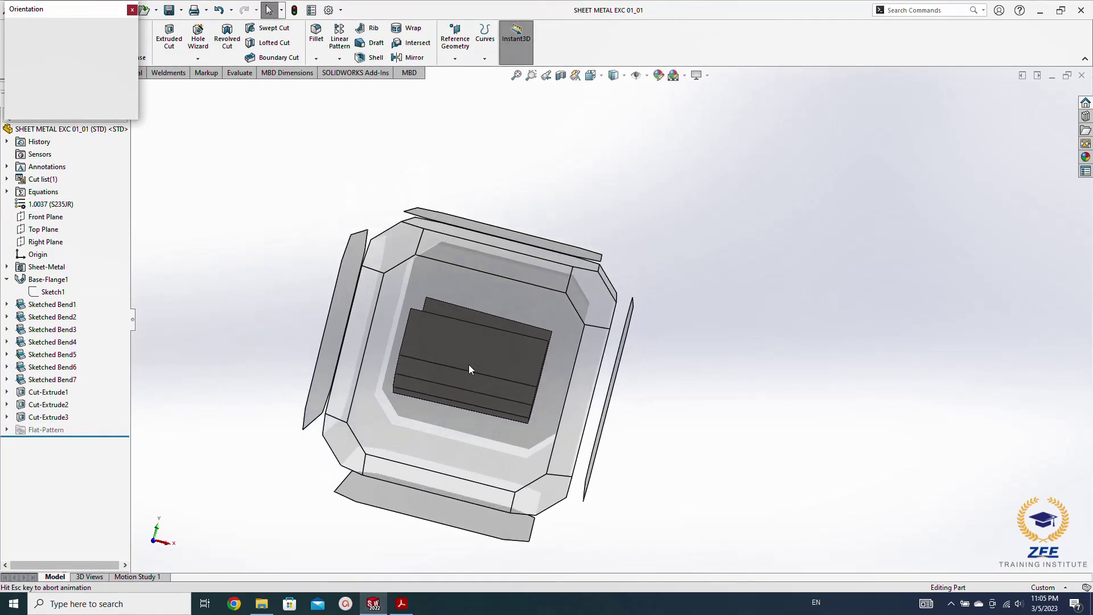
pyautogui.click(468, 364)
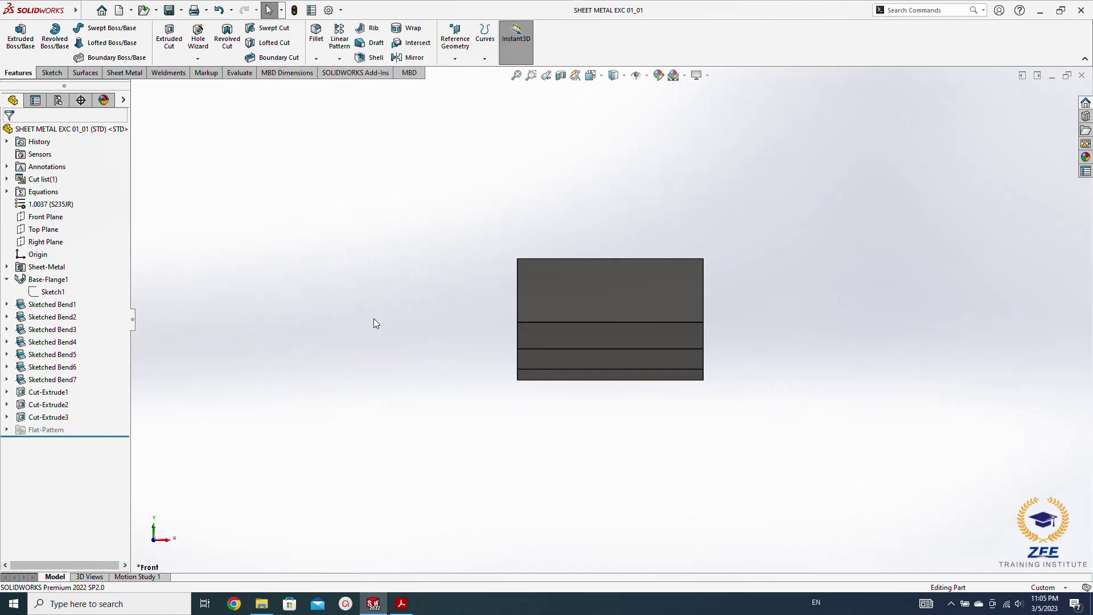
pyautogui.click(121, 73)
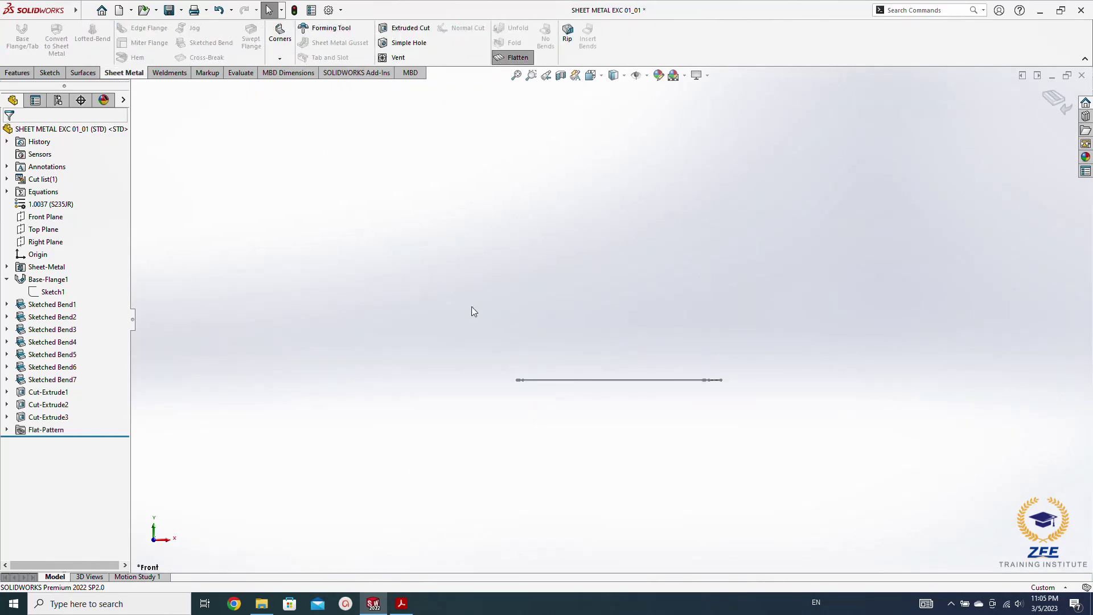
pyautogui.scroll(3, 471, 506)
pyautogui.scroll(-1, 505, 430)
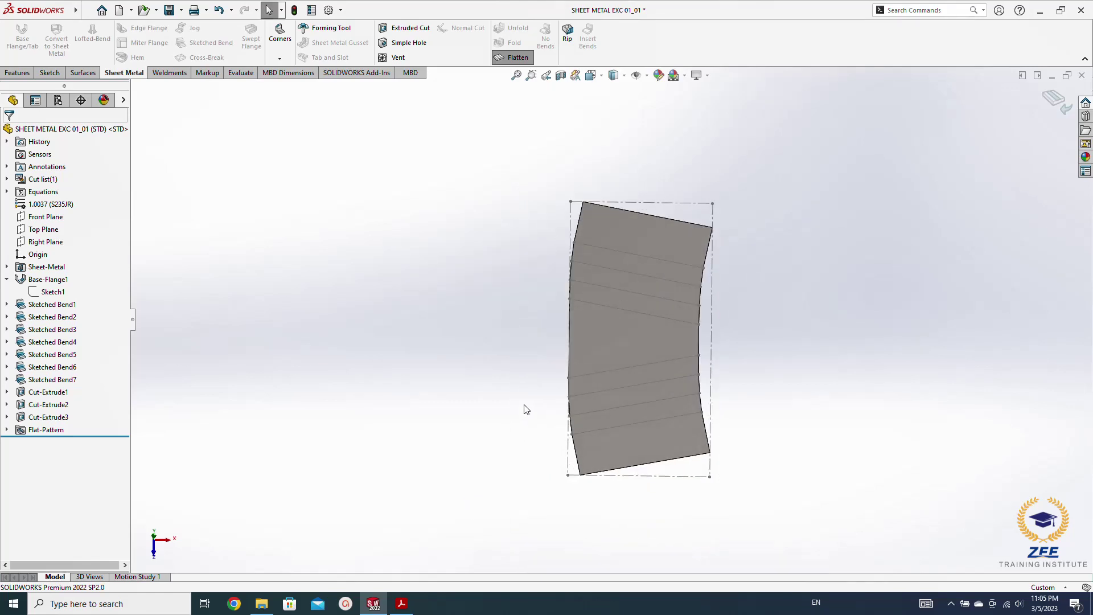
pyautogui.keyDown('ctrl'); pyautogui.moveTo(523, 405); pyautogui.dragTo(424, 385, button='middle'); pyautogui.keyUp('ctrl')
pyautogui.scroll(-1, 424, 386)
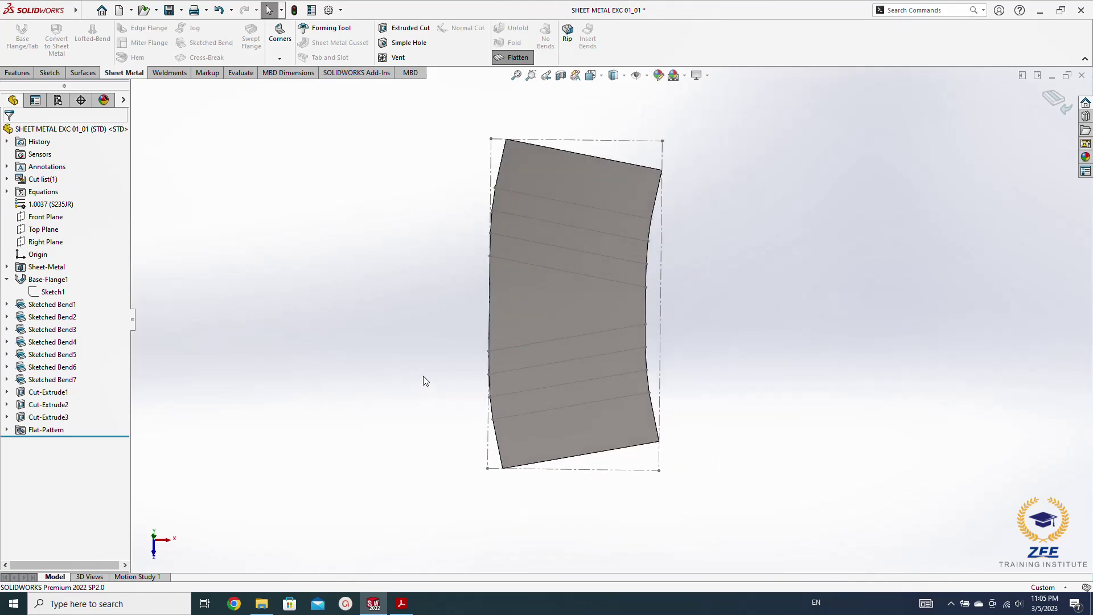
pyautogui.click(505, 57)
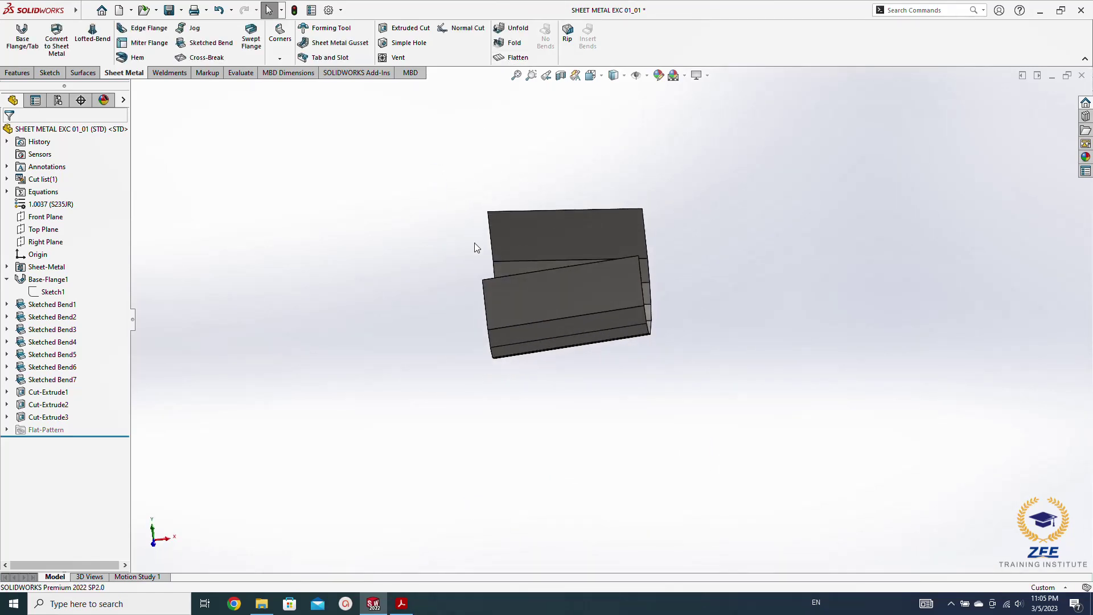
# Create a new drawing from the part using the 01 DRAWING template
pyautogui.press('space')
pyautogui.click(500, 384)
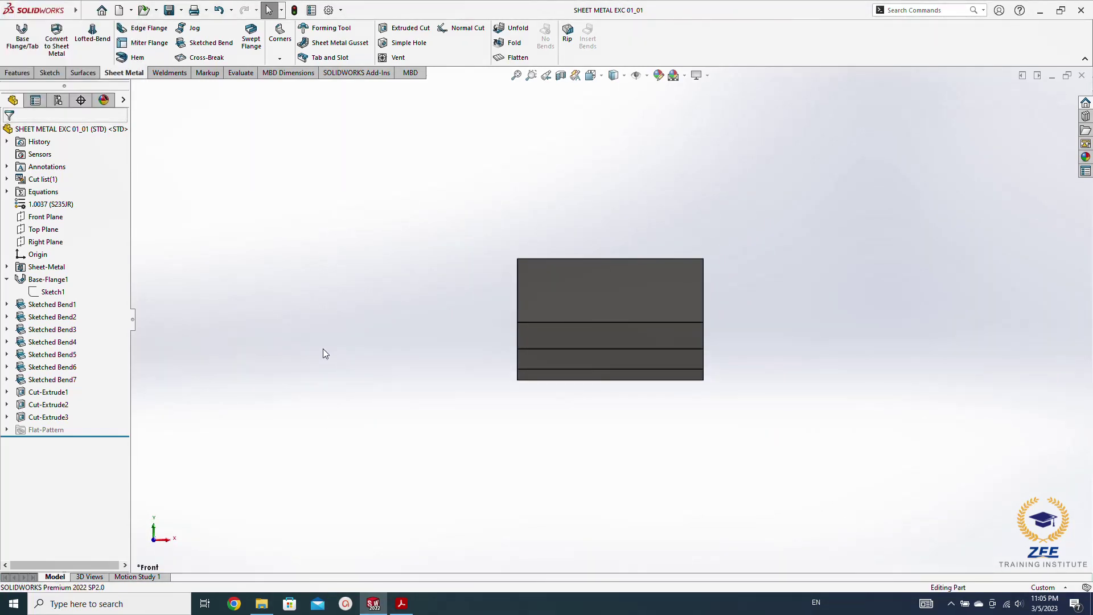
pyautogui.hotkey('shift', 'Left')
pyautogui.hotkey('shift', 'Left')
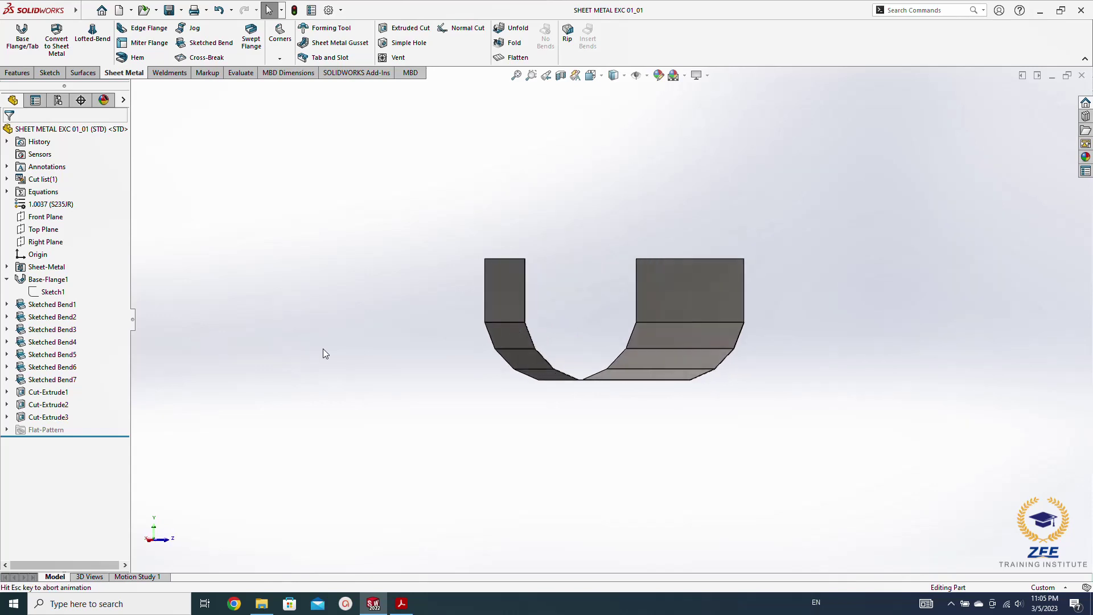
pyautogui.hotkey('shift', 'Right')
pyautogui.hotkey('shift', 'Up')
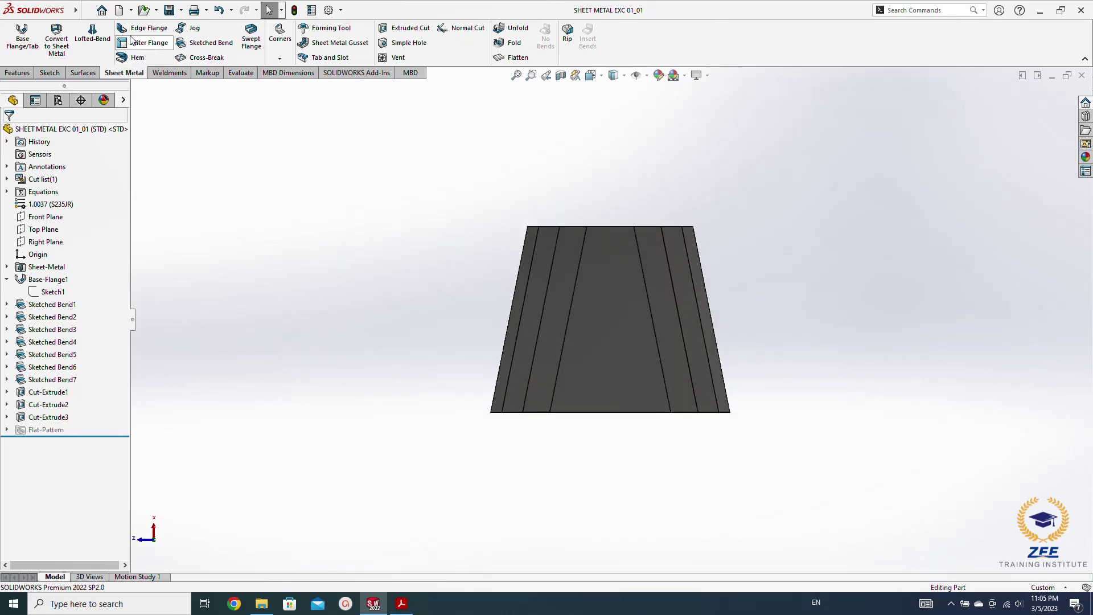
pyautogui.click(131, 9)
pyautogui.click(142, 40)
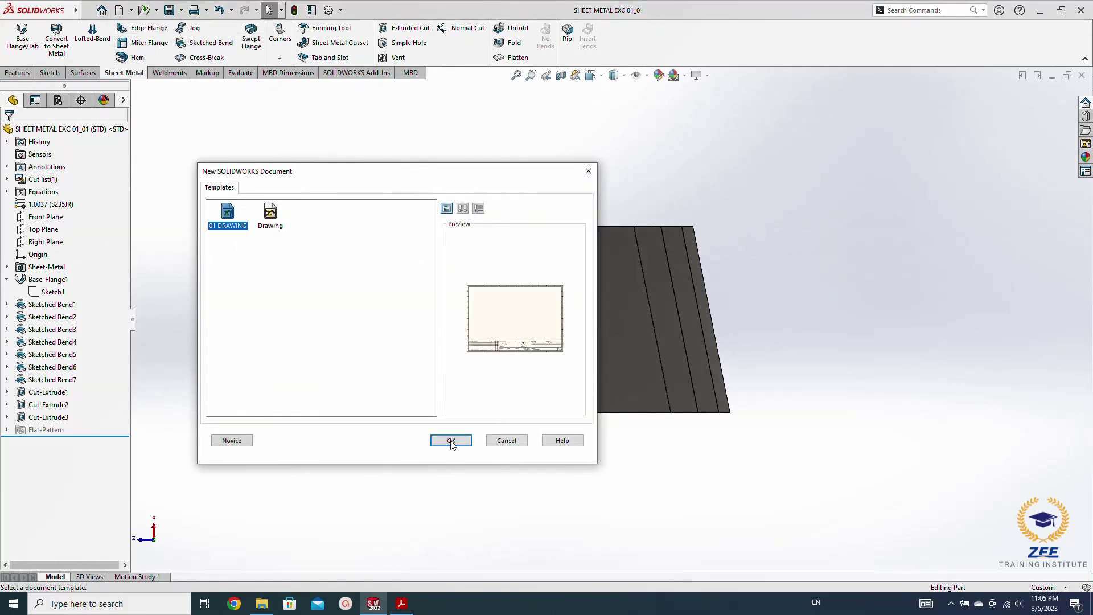
pyautogui.click(451, 441)
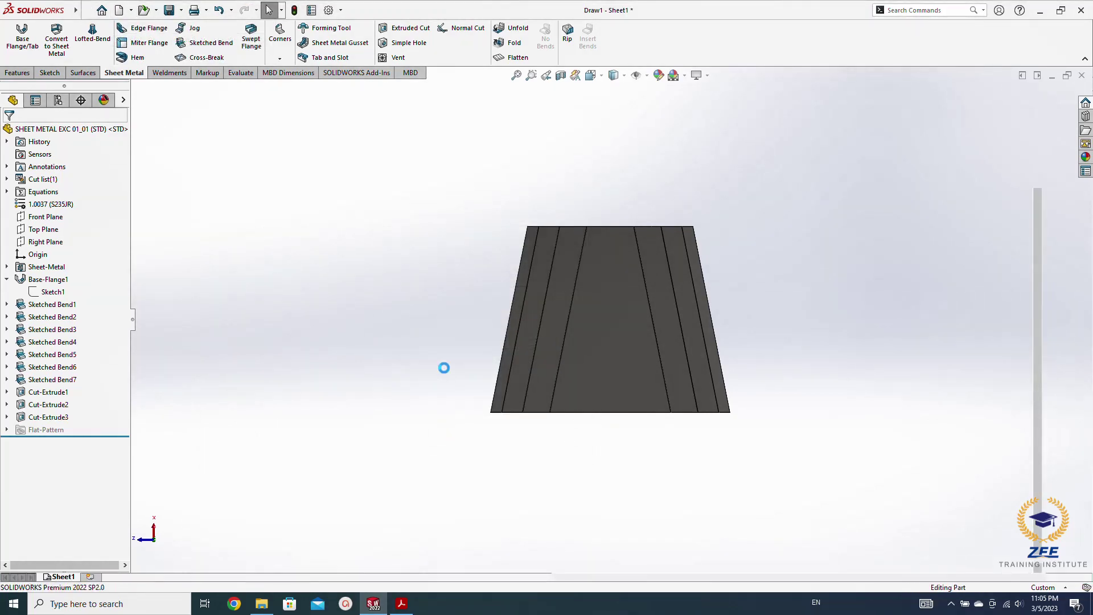
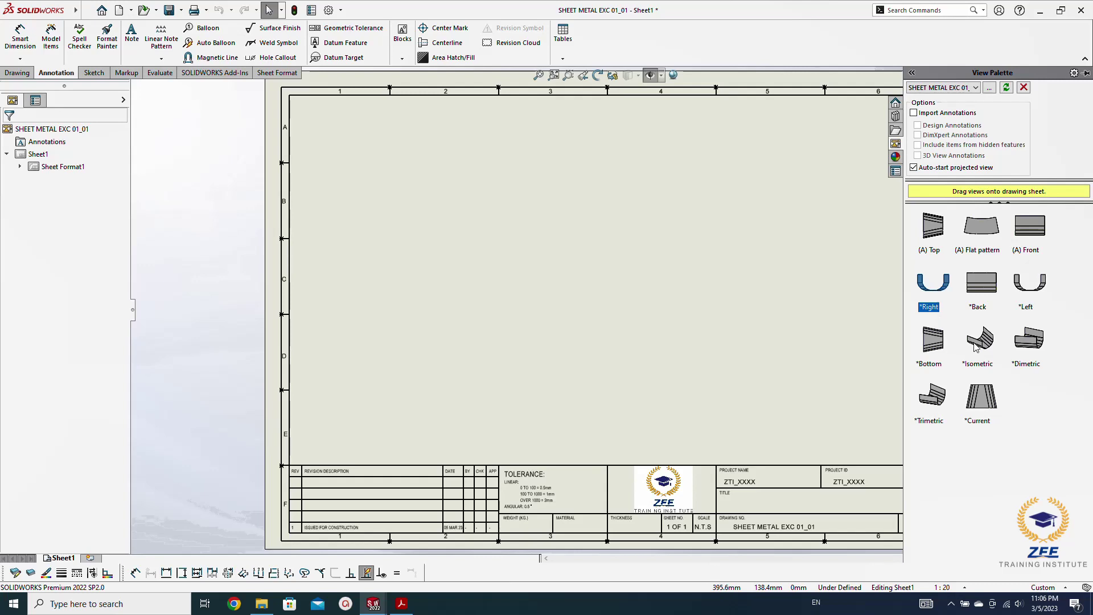
# Place the Isometric view in the sheet's upper middle and the Right view at its lower left, with projected views beside and above the latter
pyautogui.moveTo(976, 348)
pyautogui.mouseDown()
pyautogui.moveTo(615, 251)
pyautogui.moveTo(619, 212)
pyautogui.mouseUp()
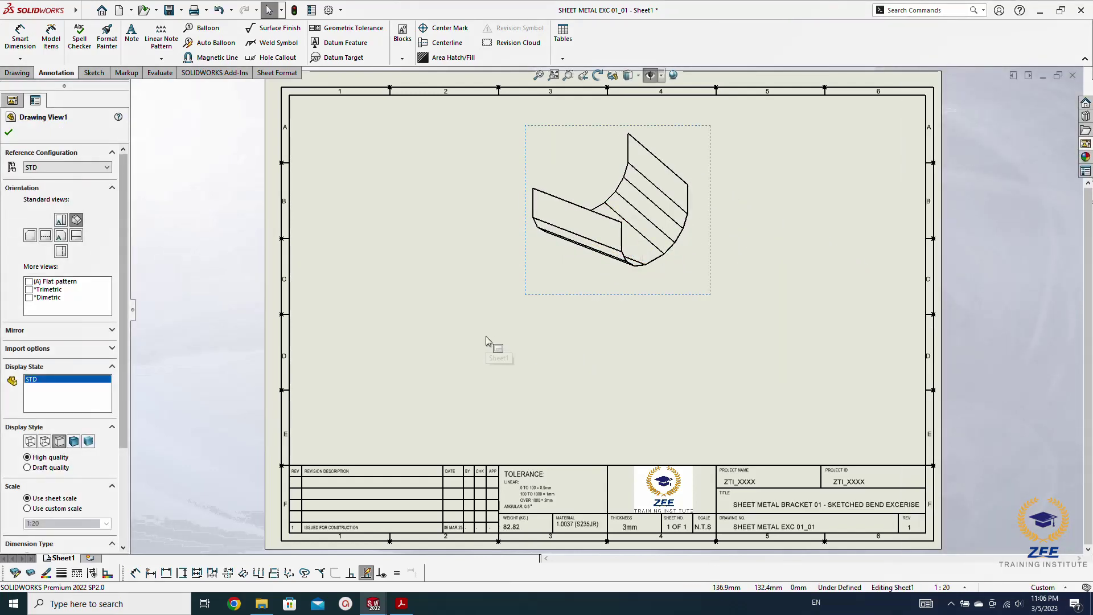
pyautogui.press('Escape')
pyautogui.click(1085, 146)
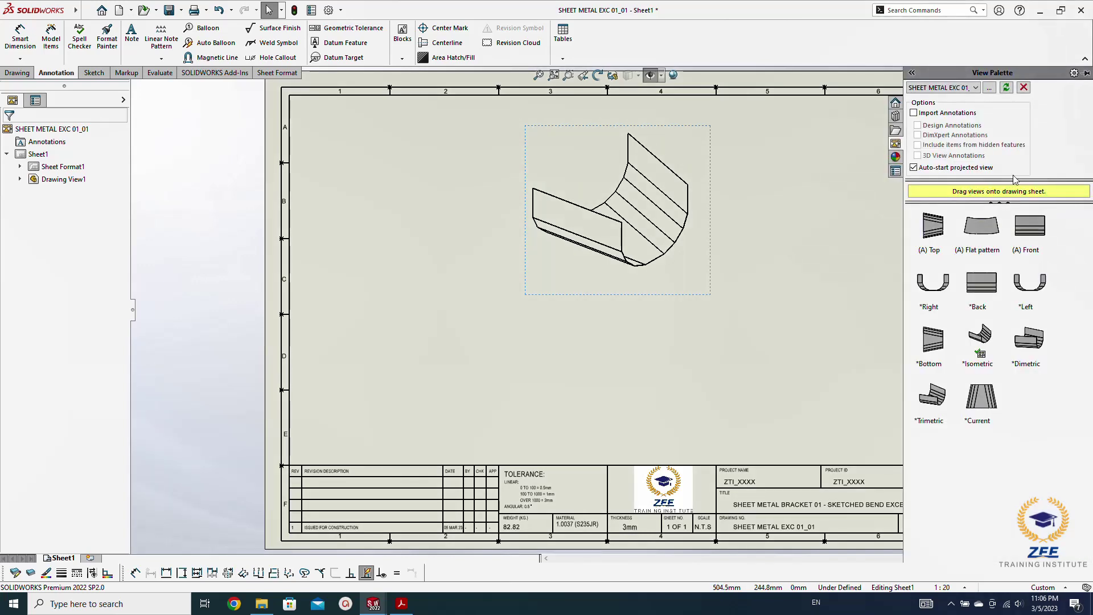
pyautogui.moveTo(936, 293)
pyautogui.mouseDown()
pyautogui.moveTo(556, 371)
pyautogui.moveTo(425, 377)
pyautogui.mouseUp()
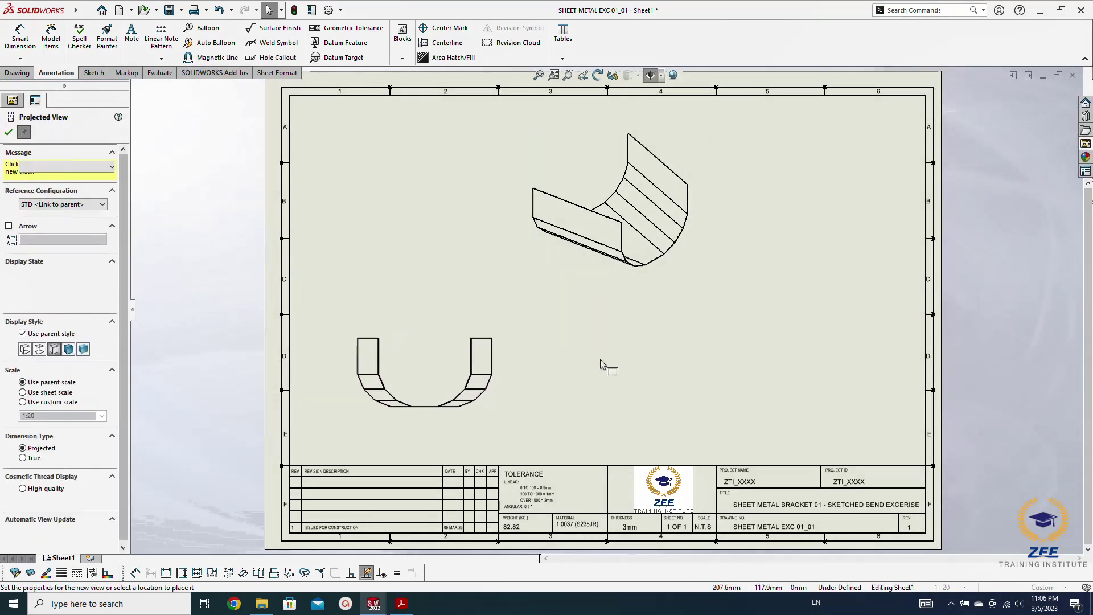
pyautogui.click(629, 367)
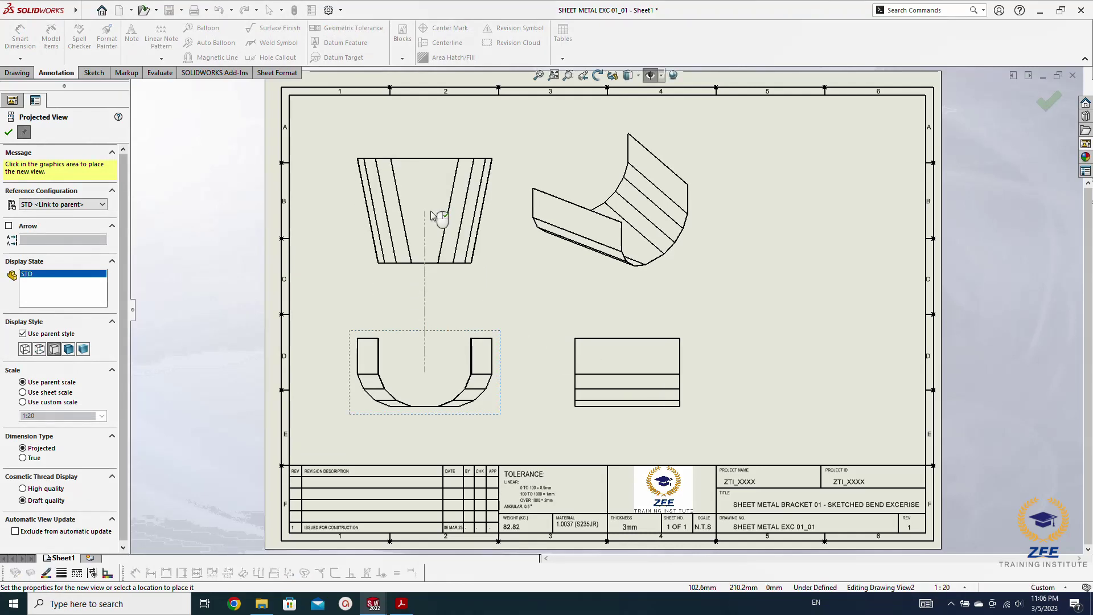
pyautogui.click(433, 215)
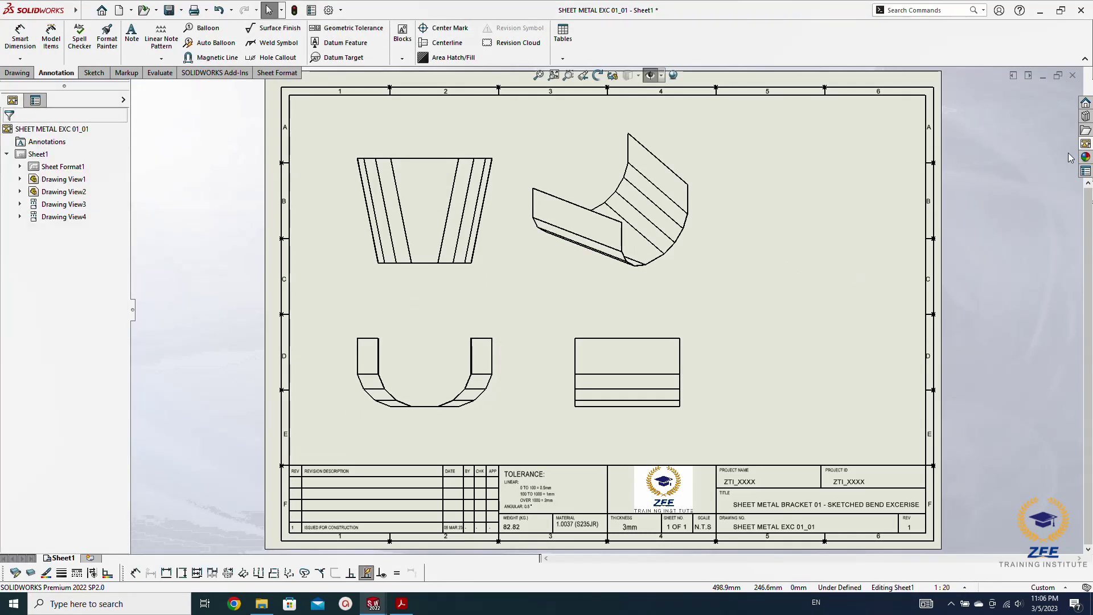
# Place the Flat pattern view of the part in the empty area beside the drawing sheet
pyautogui.click(1087, 144)
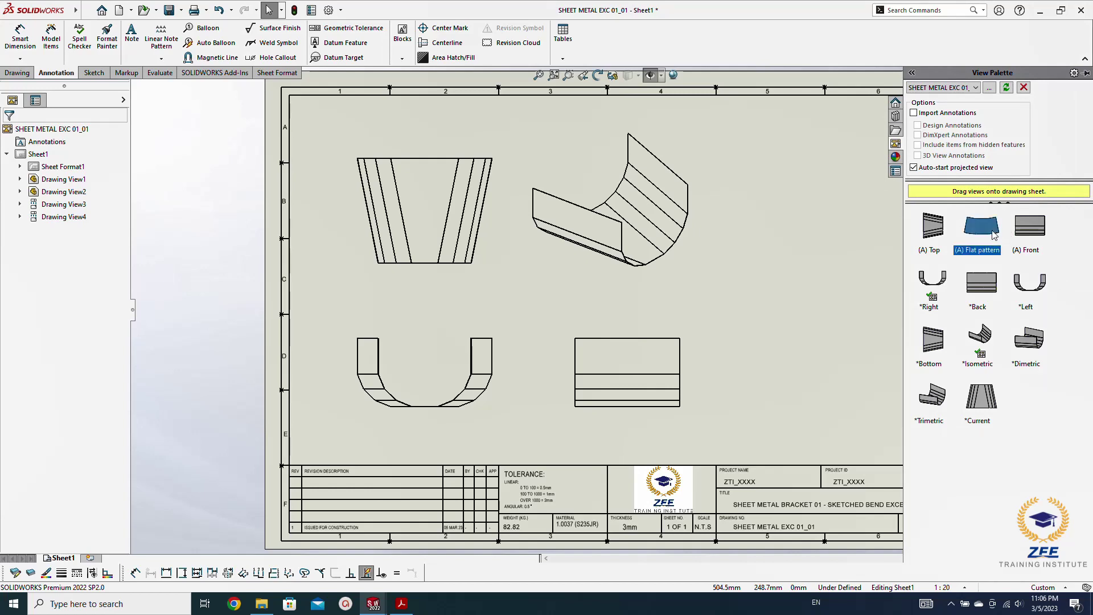
pyautogui.moveTo(994, 235); pyautogui.dragTo(732, 320)
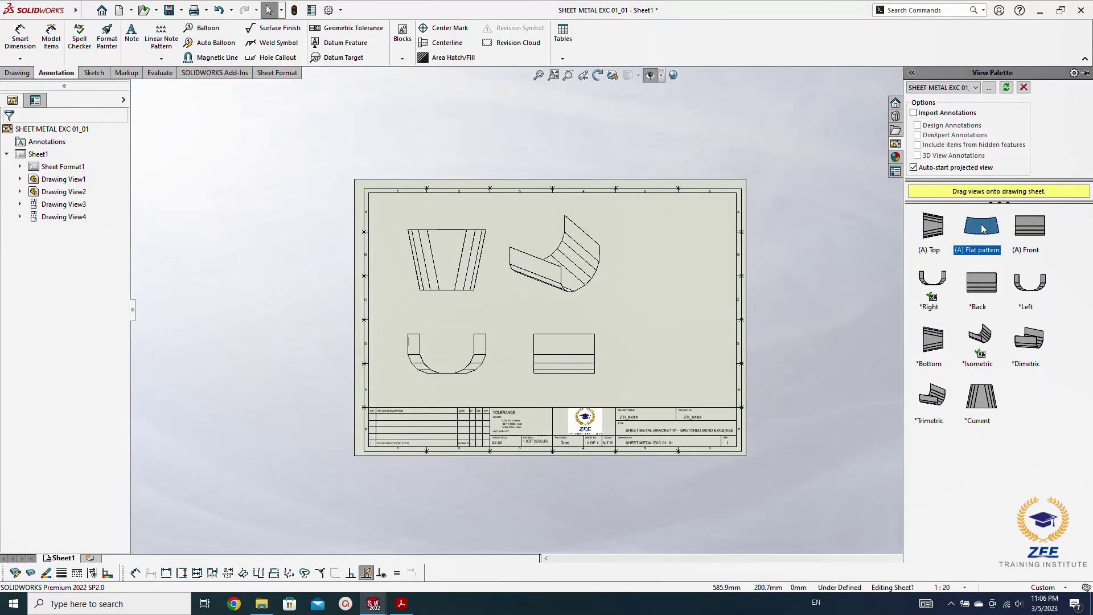
pyautogui.moveTo(982, 228); pyautogui.dragTo(886, 389)
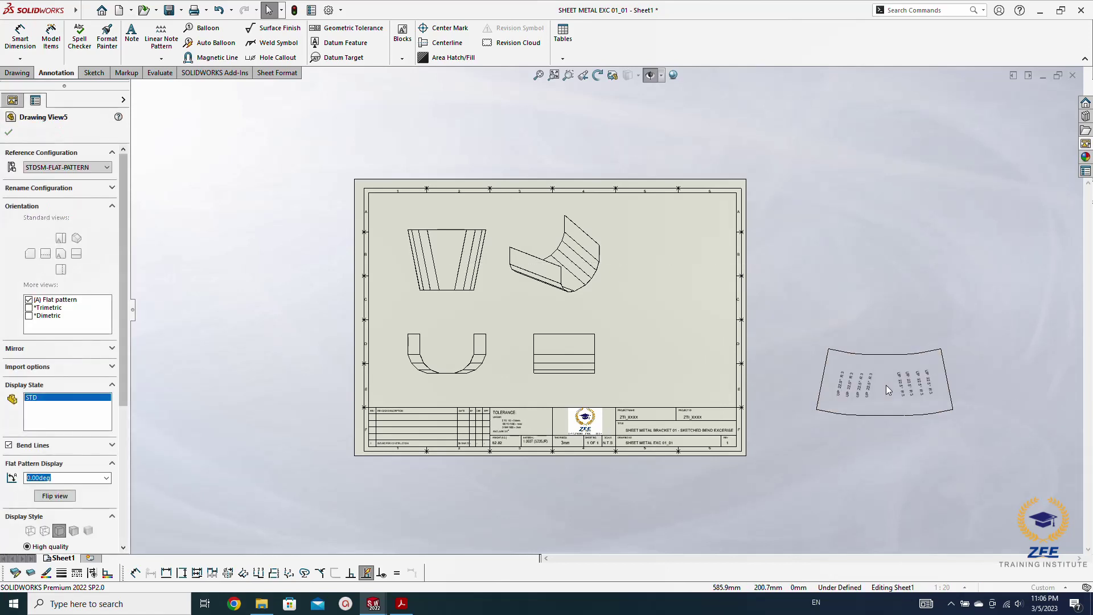
pyautogui.press('Escape')
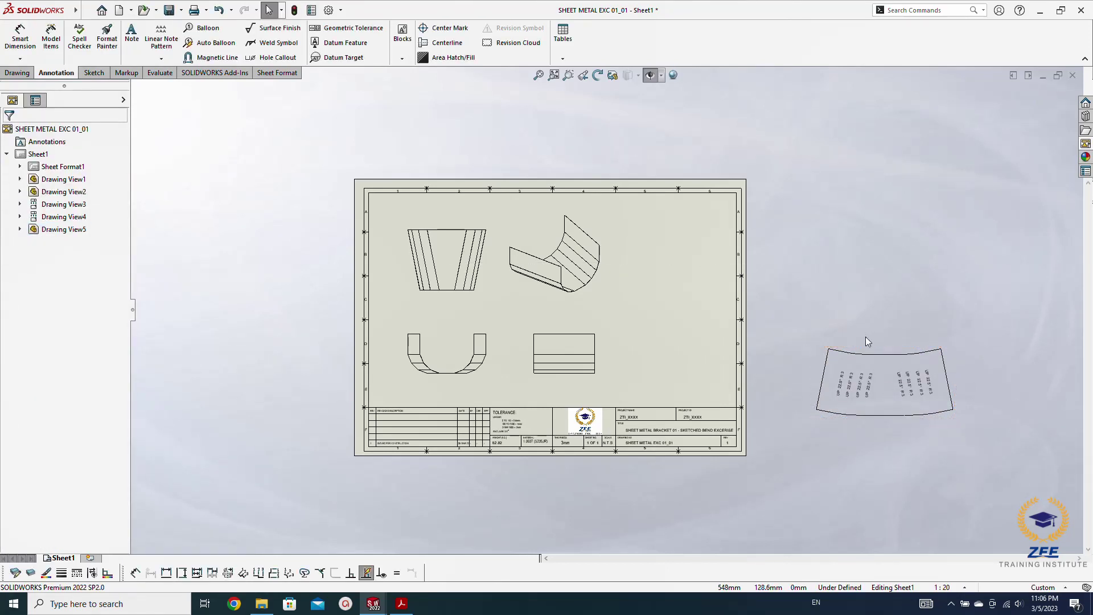
# Set the flat pattern view's rotation angle to 90° so it stands upright
pyautogui.click(865, 344)
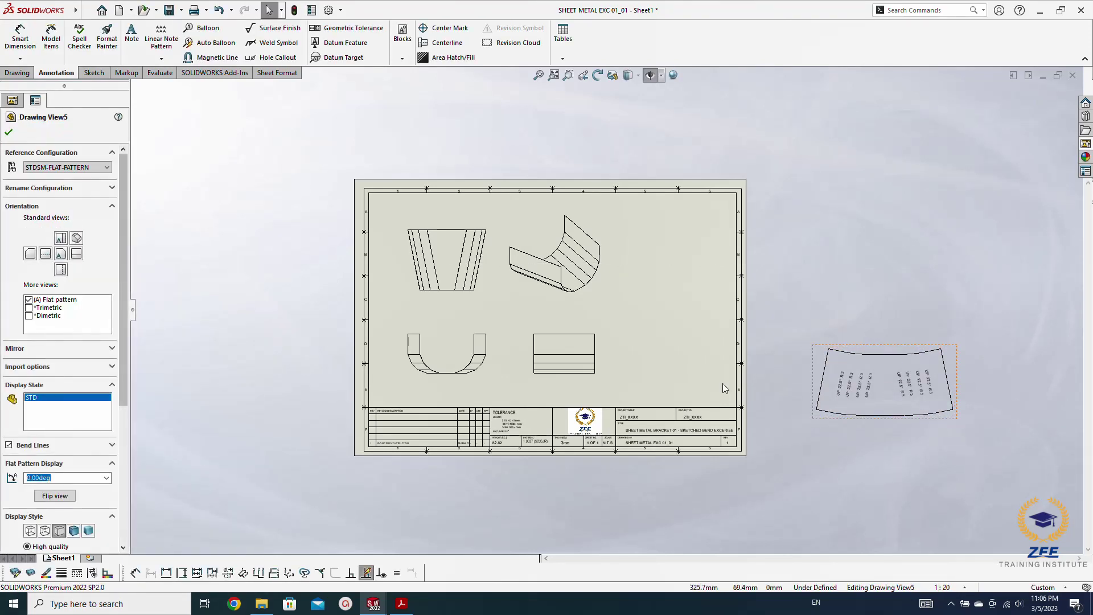
pyautogui.click(106, 478)
pyautogui.click(95, 496)
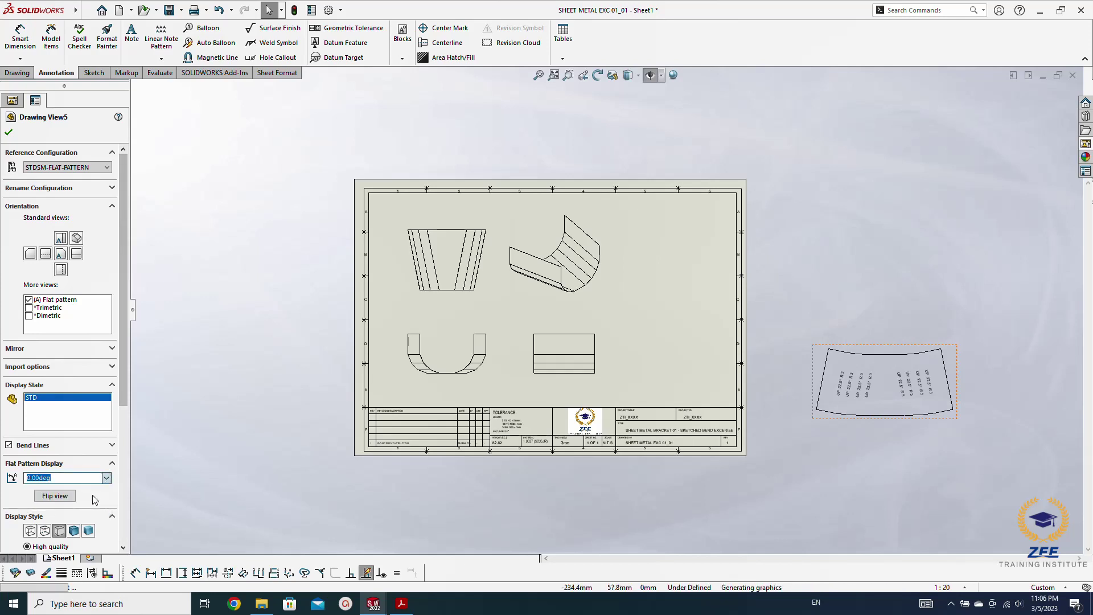
pyautogui.click(831, 484)
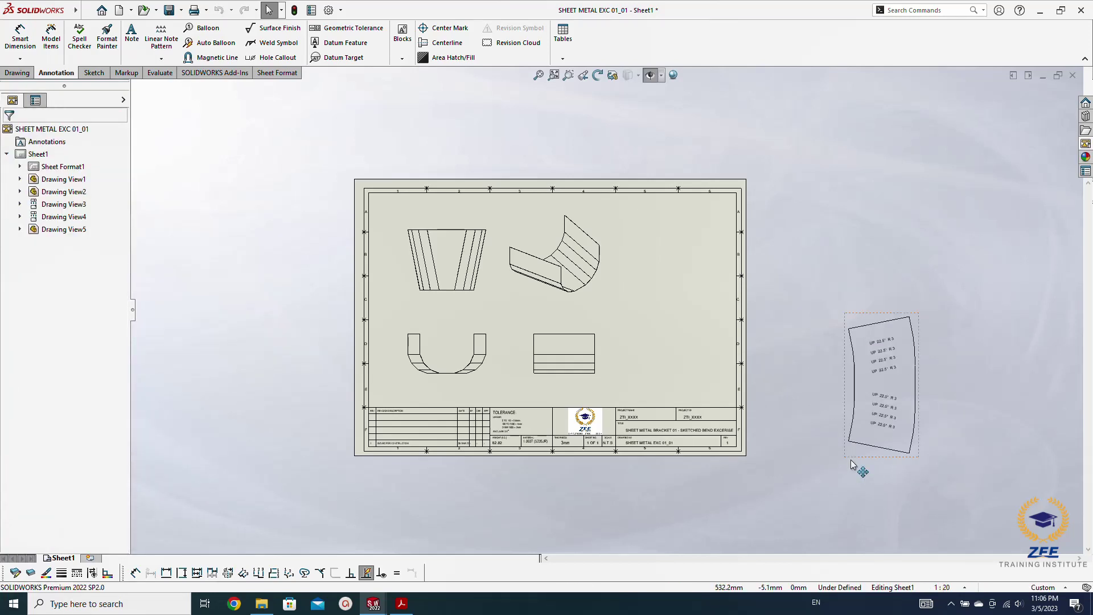
# Move the upright flat pattern view onto the sheet, into the free space beside the isometric and side views
pyautogui.moveTo(851, 462); pyautogui.dragTo(645, 395)
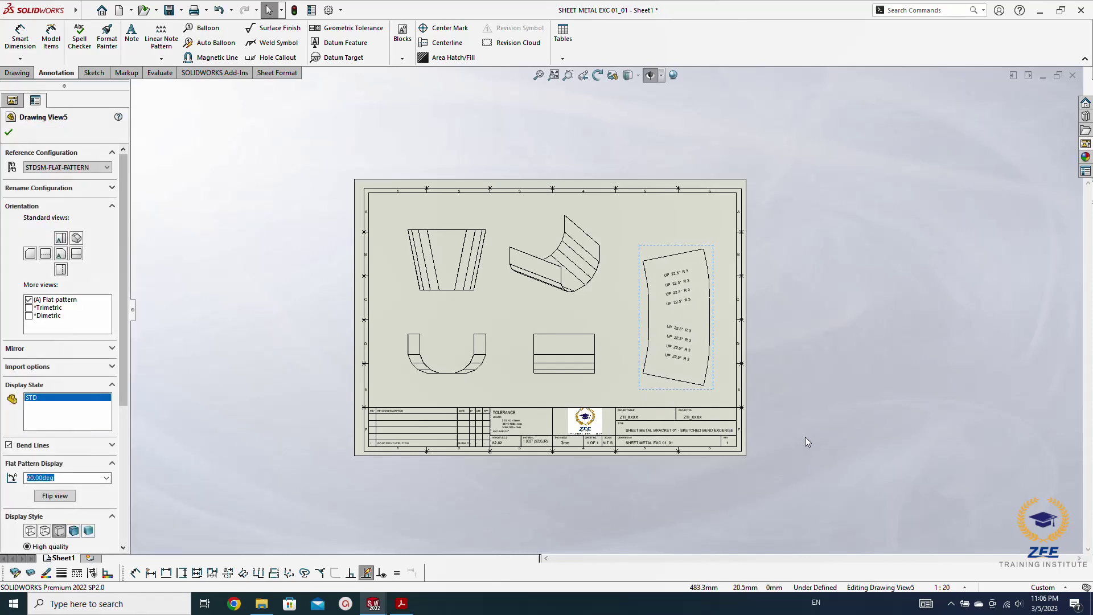
pyautogui.click(805, 436)
pyautogui.press('f')
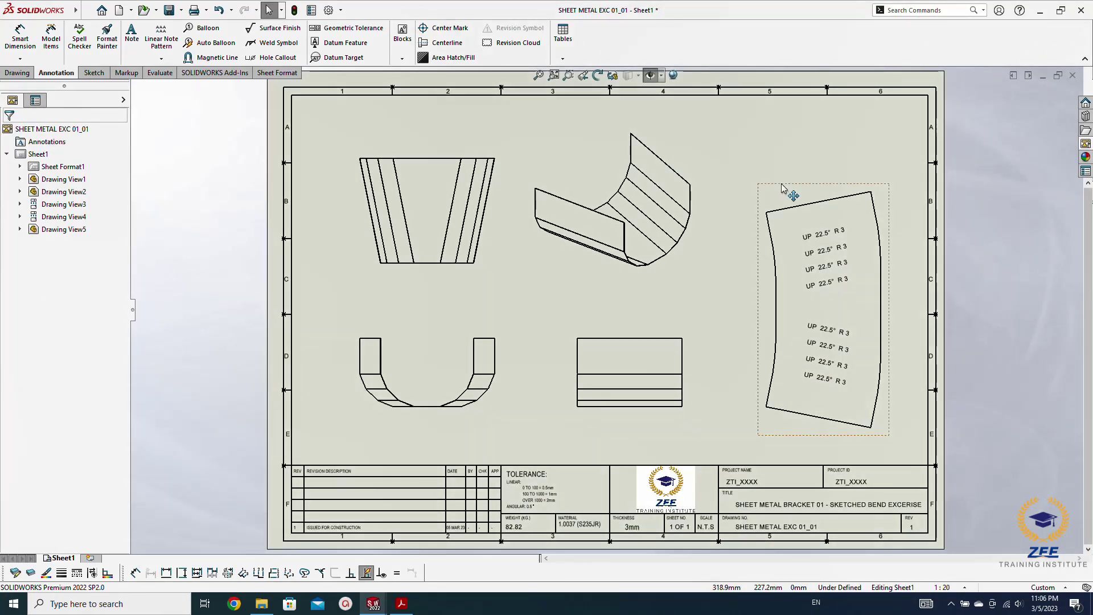
pyautogui.moveTo(782, 187); pyautogui.dragTo(786, 161)
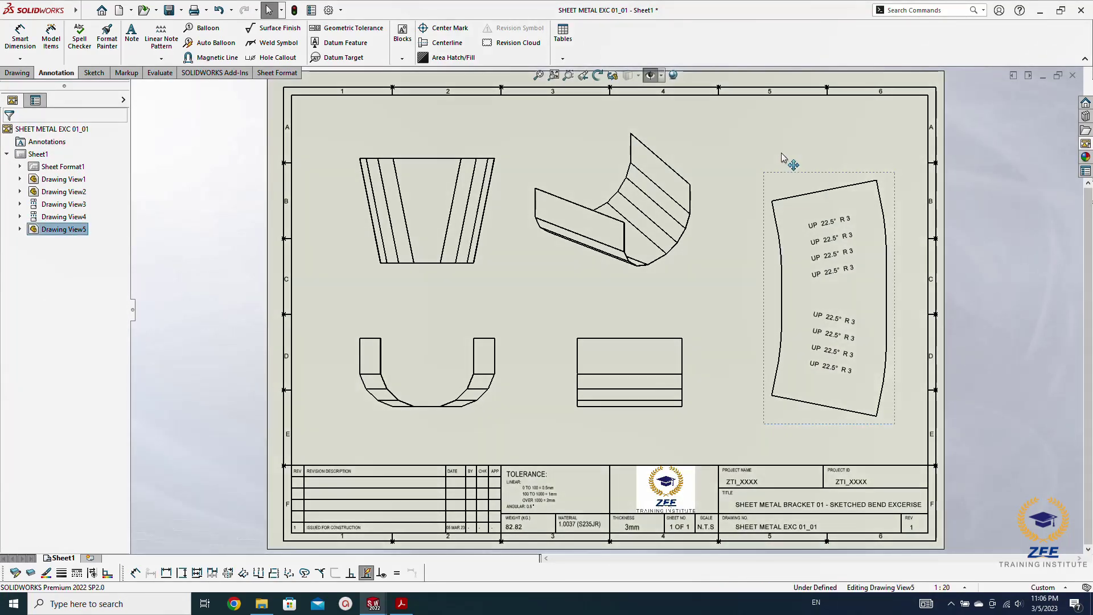
pyautogui.click(781, 146)
# Add a note with the FLAT PATTERN style centred above the flat pattern view
pyautogui.moveTo(982, 176); pyautogui.dragTo(985, 227, button='right')
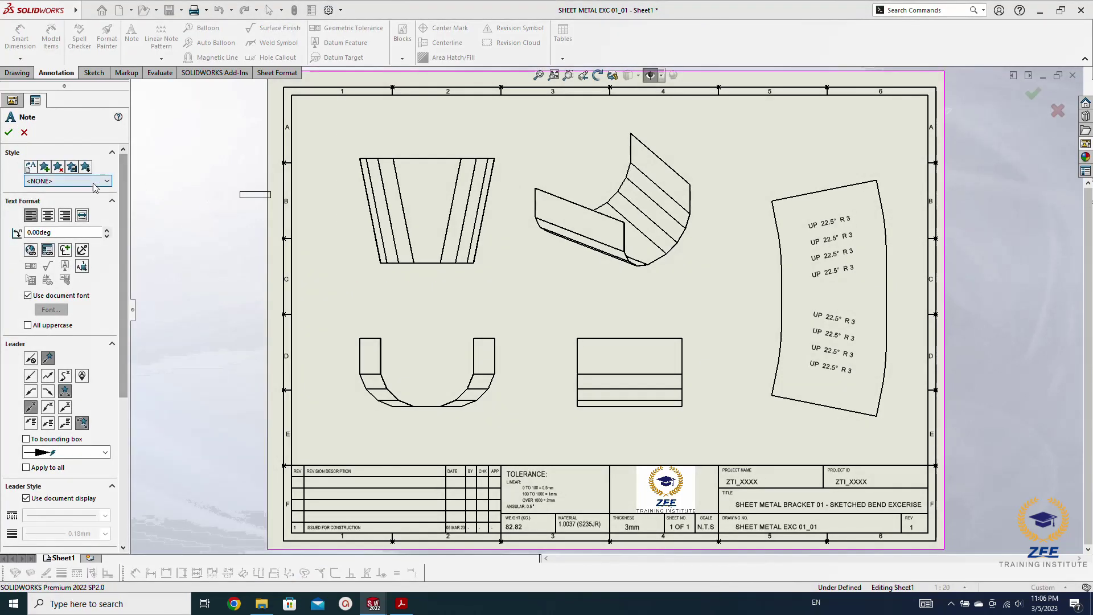
pyautogui.click(95, 181)
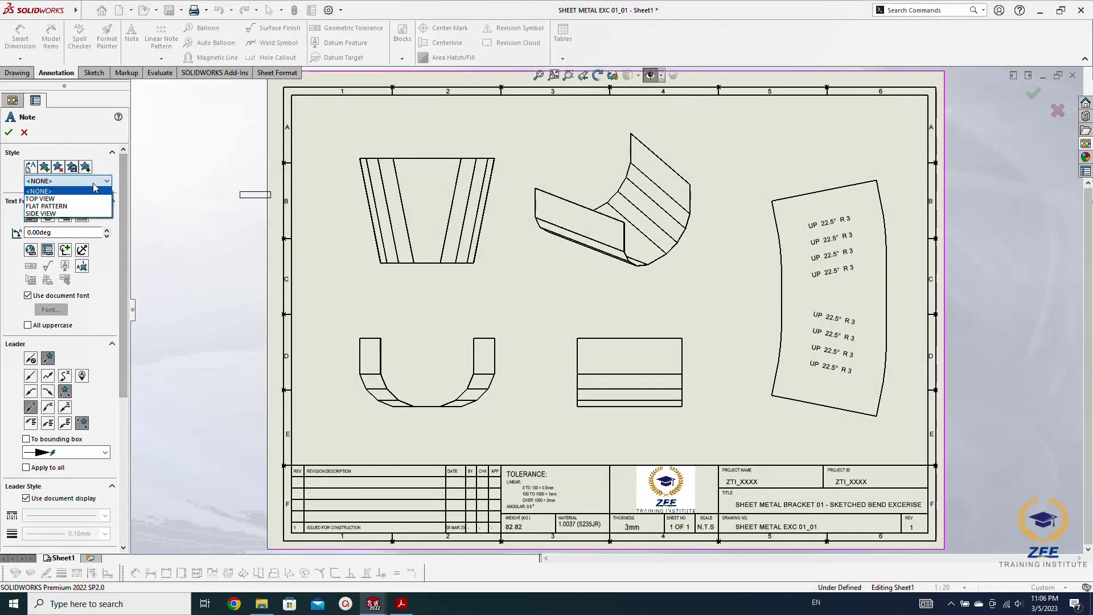
pyautogui.click(57, 200)
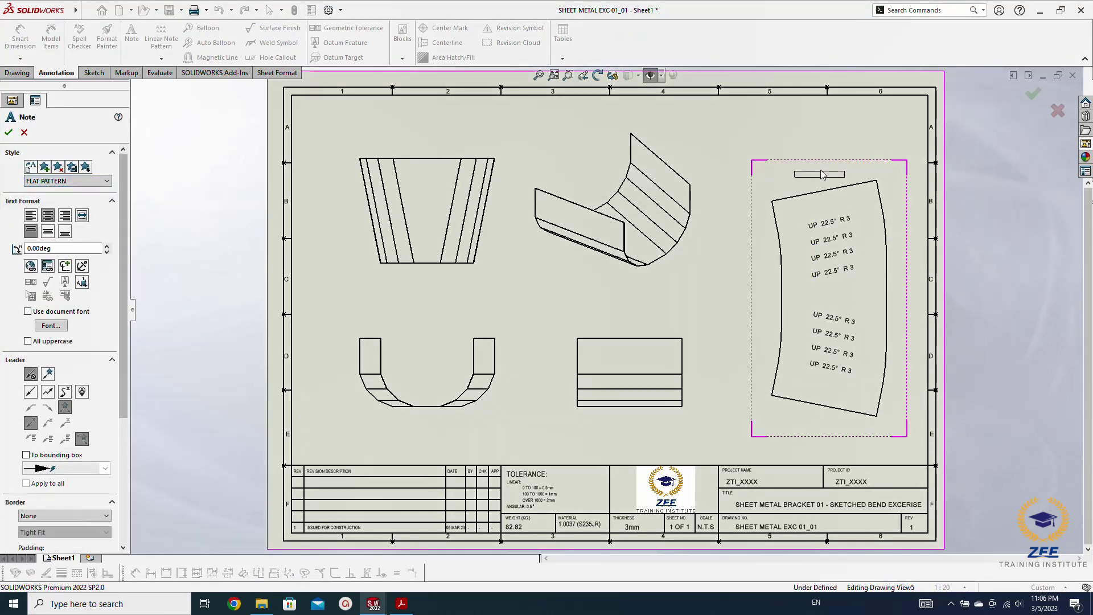
pyautogui.click(821, 167)
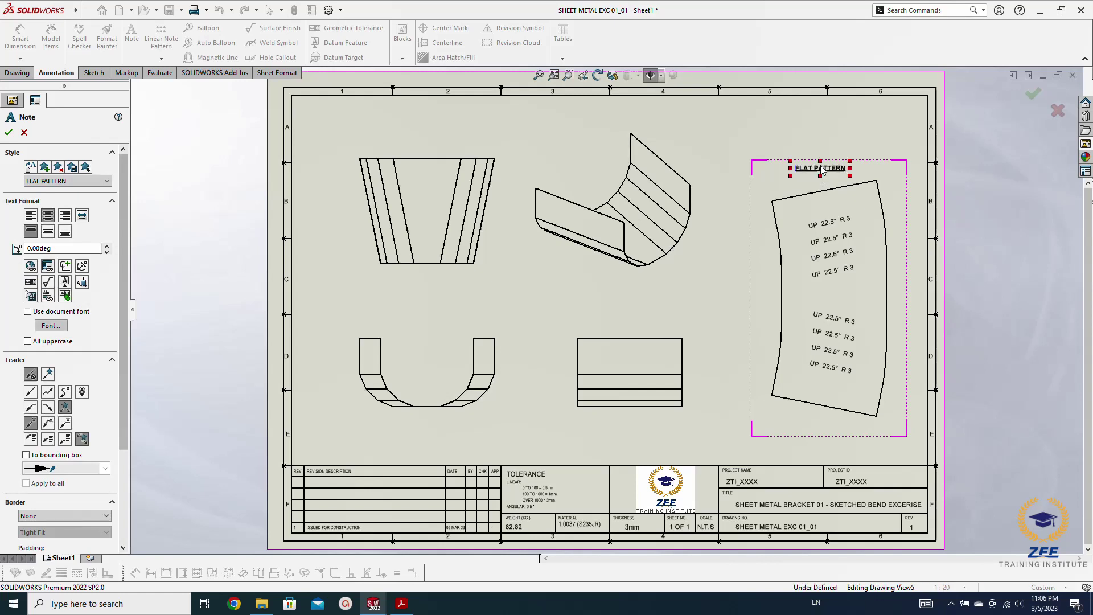
pyautogui.click(979, 228)
pyautogui.press('Escape')
# Turn off the global hiding of all item types to display the bend lines in the flat pattern view
pyautogui.scroll(-2, 911, 228)
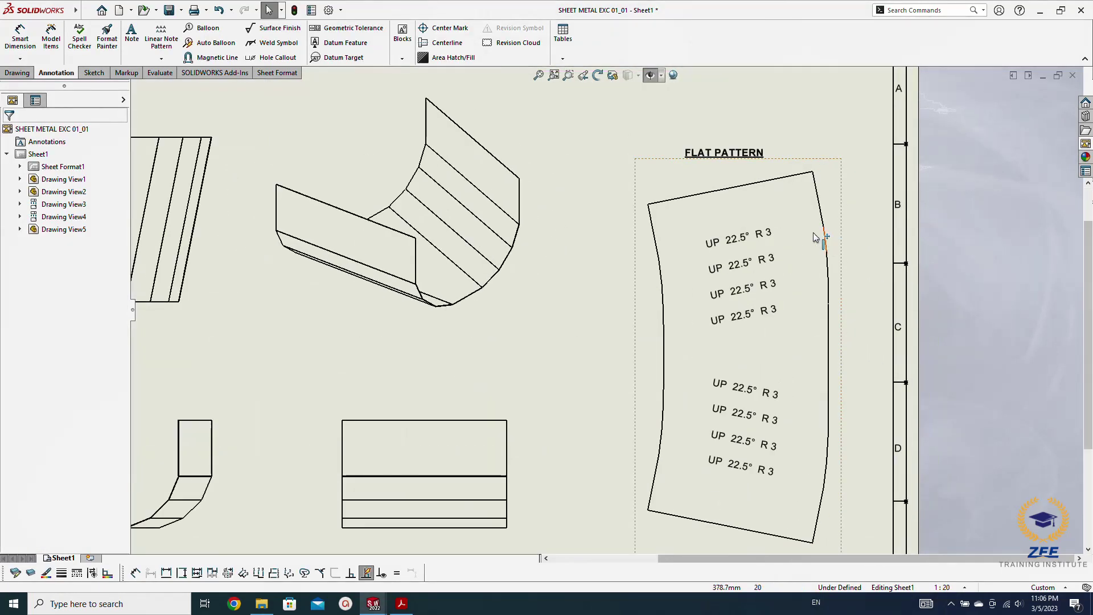
pyautogui.press('f')
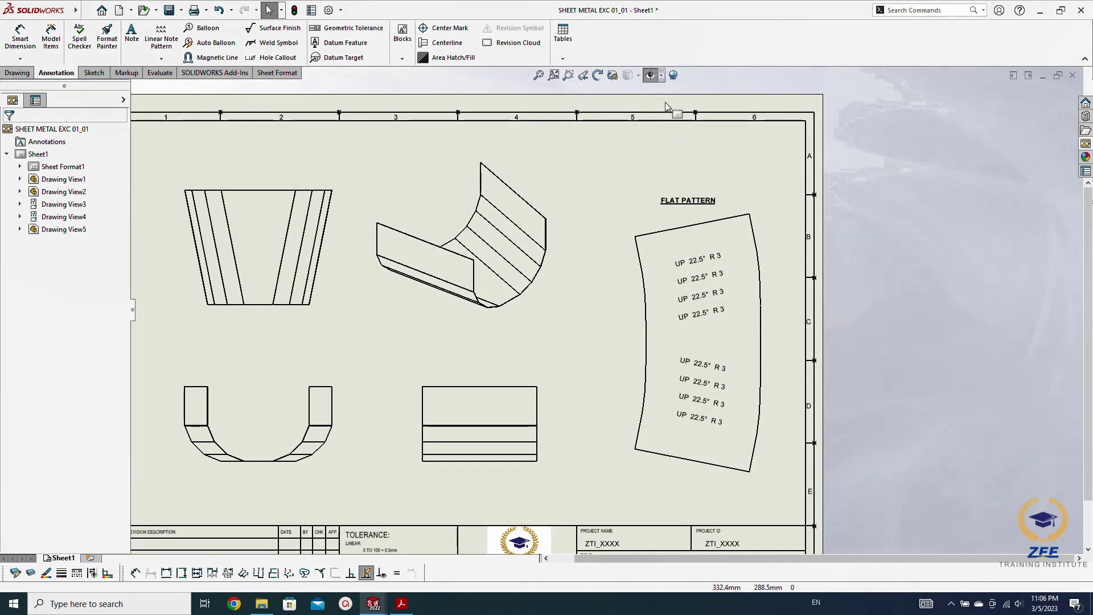
pyautogui.click(652, 79)
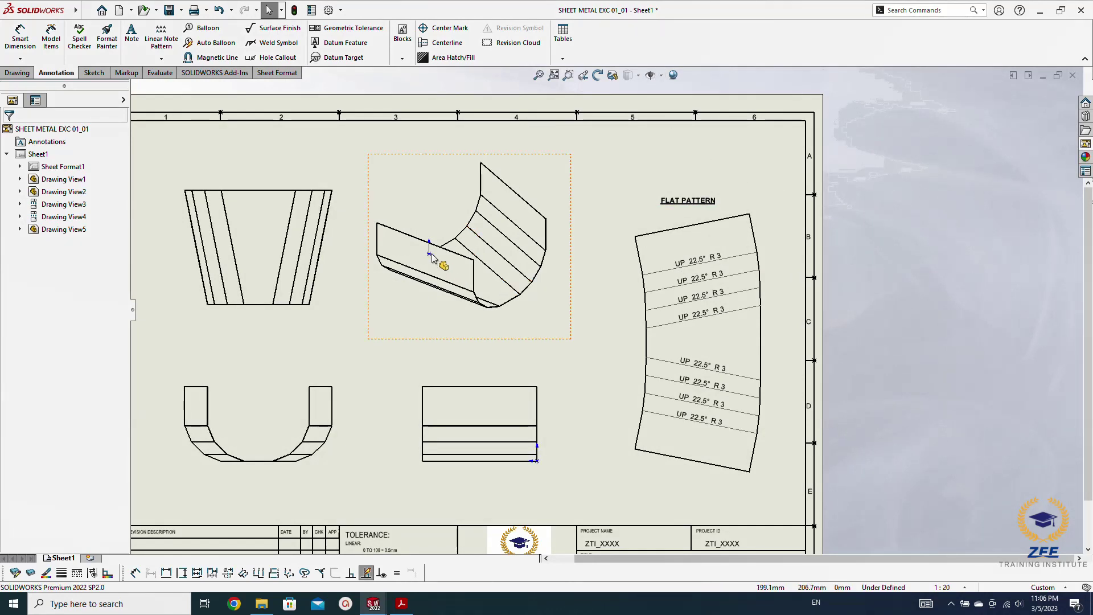
pyautogui.click(662, 75)
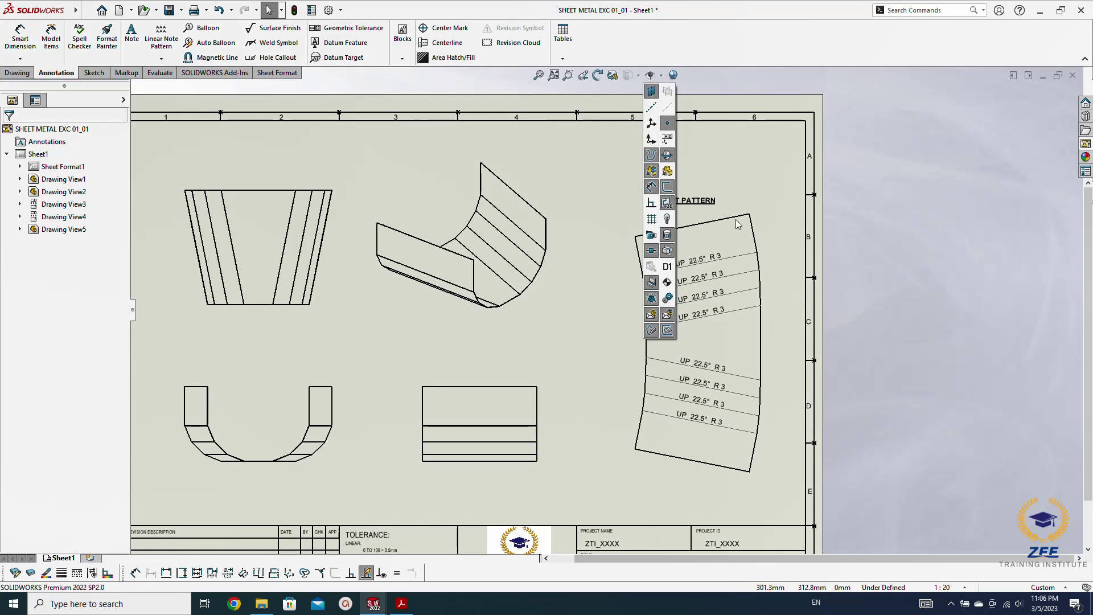
pyautogui.click(925, 291)
pyautogui.press('f')
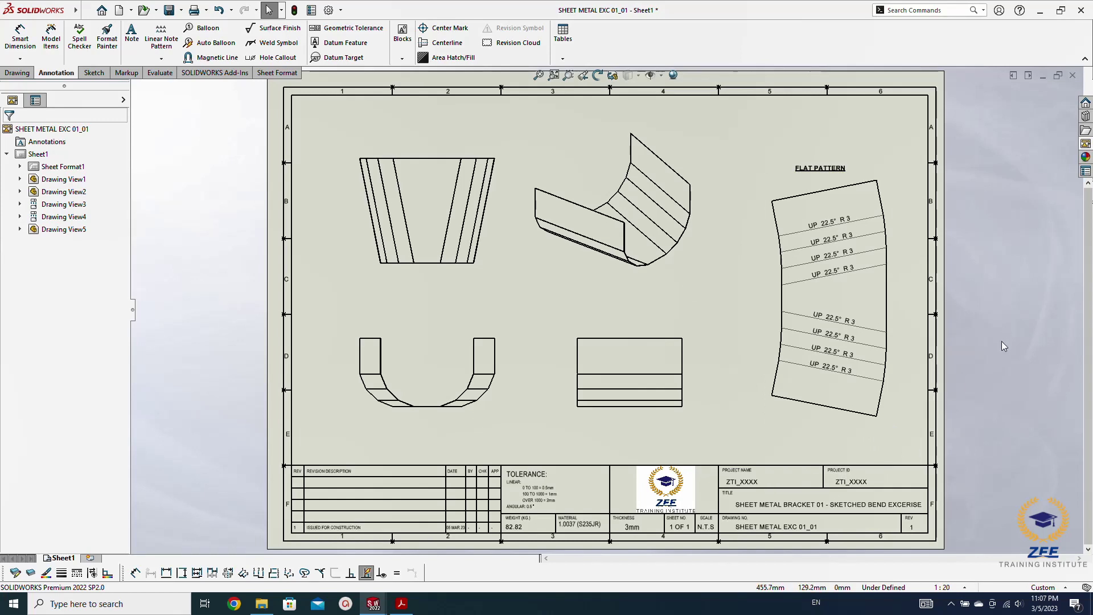
# Dimension the top horizontal edge of the projected side view, placing the dimension above the view
pyautogui.moveTo(1001, 341); pyautogui.dragTo(989, 340, button='middle')
pyautogui.moveTo(1022, 371); pyautogui.dragTo(1022, 333, button='right')
pyautogui.click(627, 337)
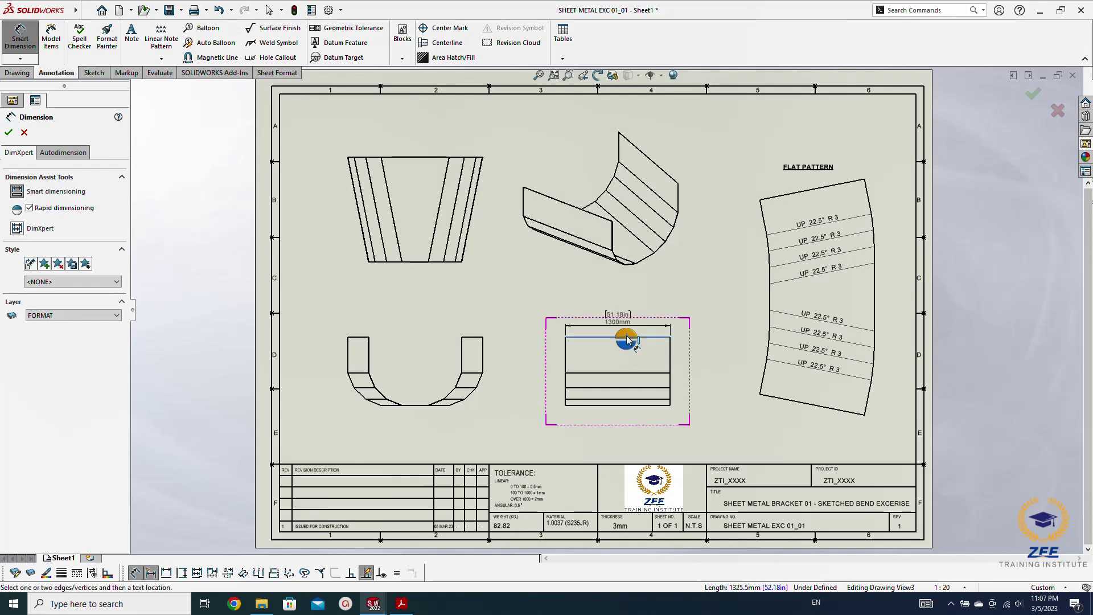
pyautogui.click(627, 318)
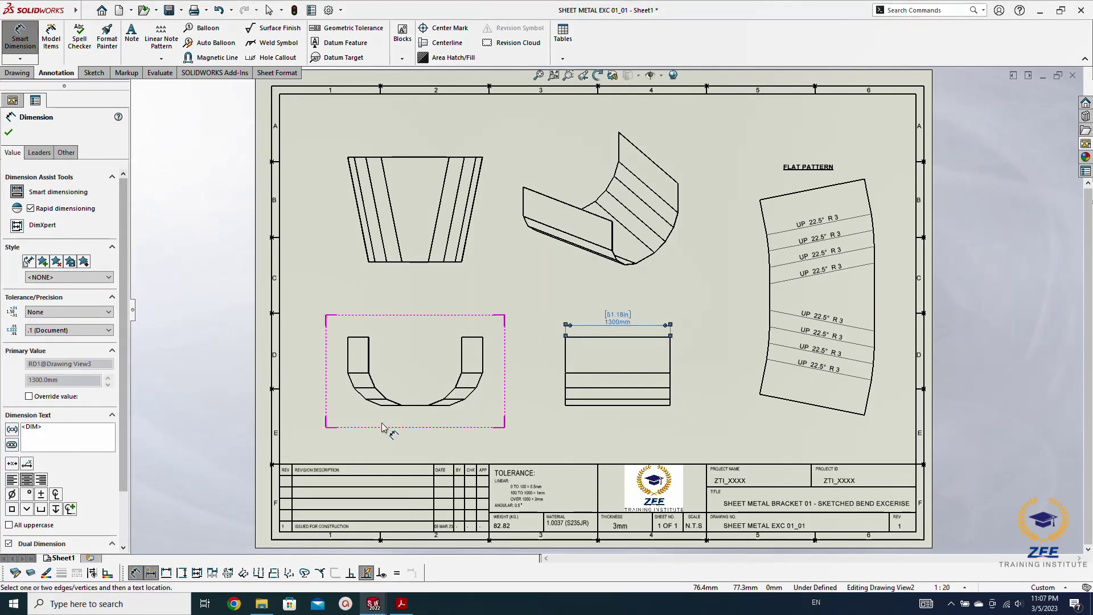
# Start a dimension in the U-shaped view at the intersection of the inner bottom edge and the inner sloping edge on its left
pyautogui.scroll(-6, 455, 387)
pyautogui.scroll(-3, 518, 300)
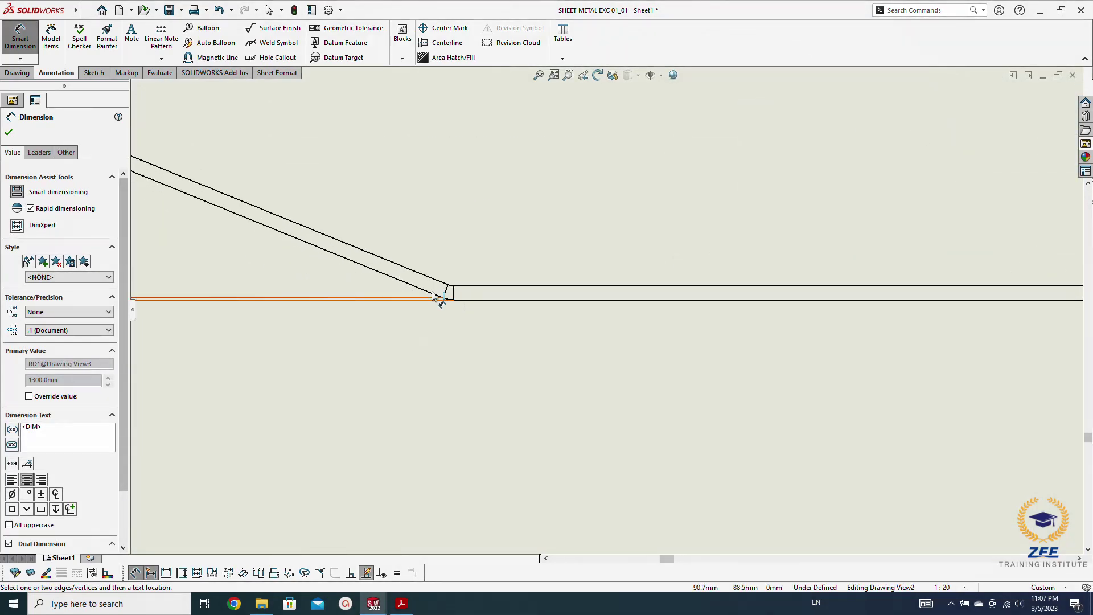
pyautogui.rightClick(541, 295)
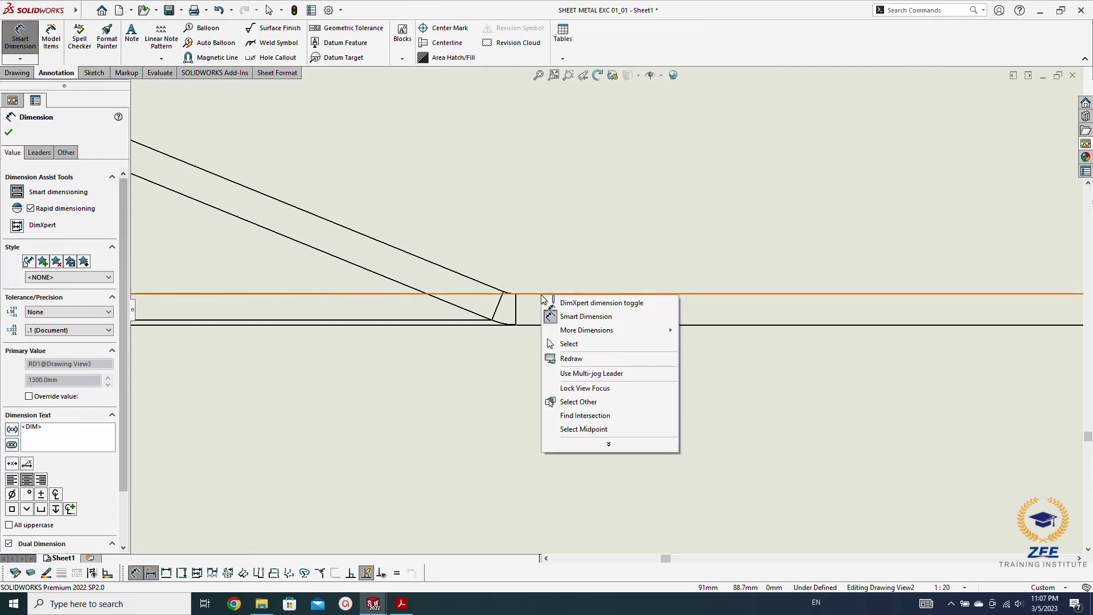
pyautogui.click(595, 415)
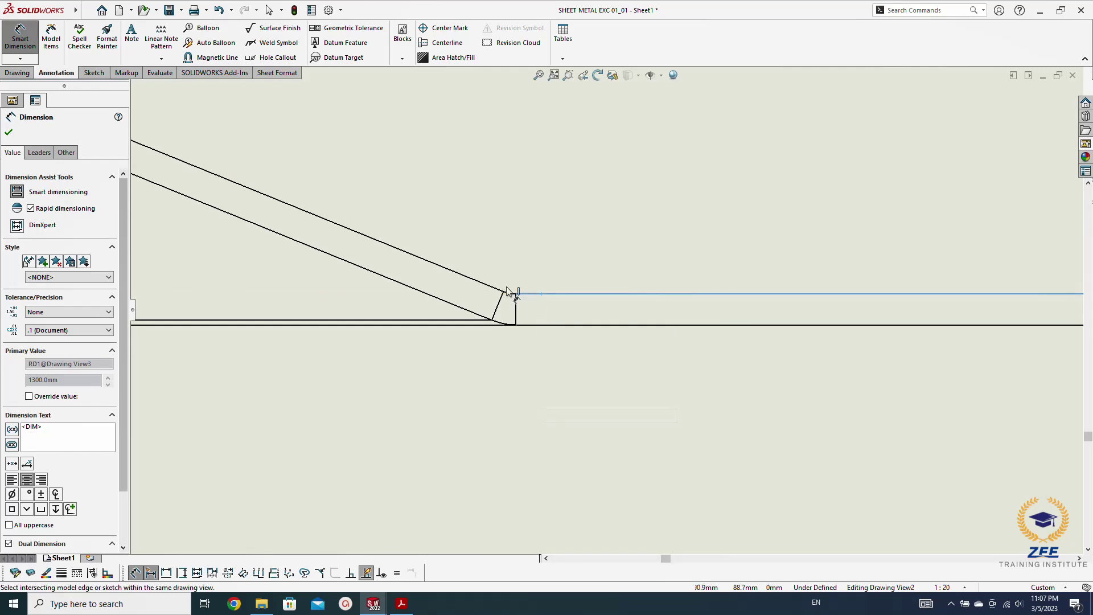
pyautogui.click(488, 290)
# Complete the bottom flat's width dimension at the inner edges' right-hand intersection and place it above the flat, inside the U profile
pyautogui.scroll(4, 919, 298)
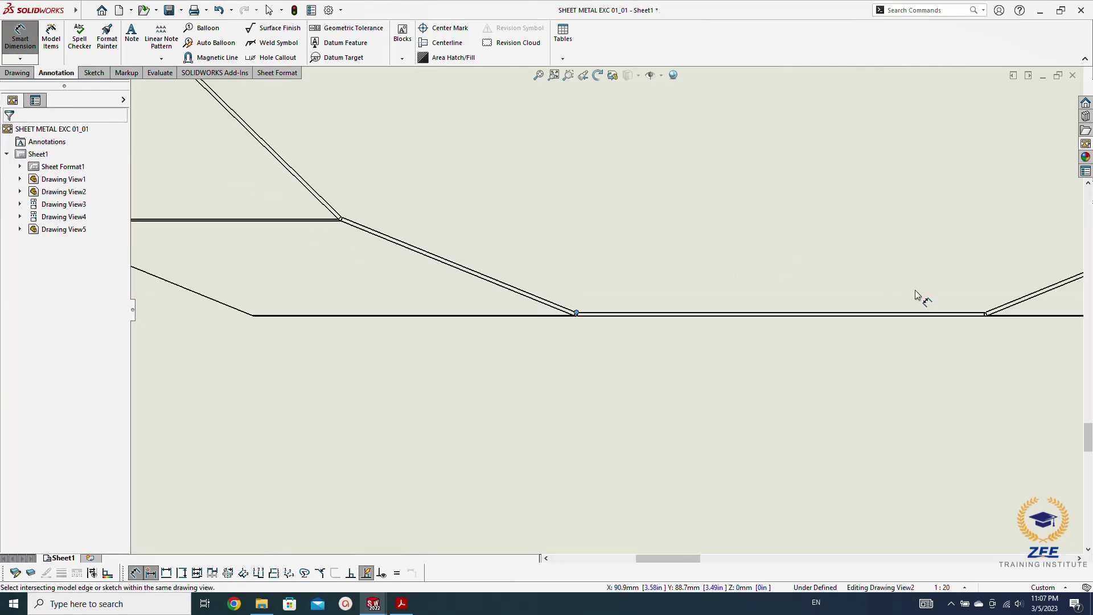
pyautogui.scroll(-3, 628, 309)
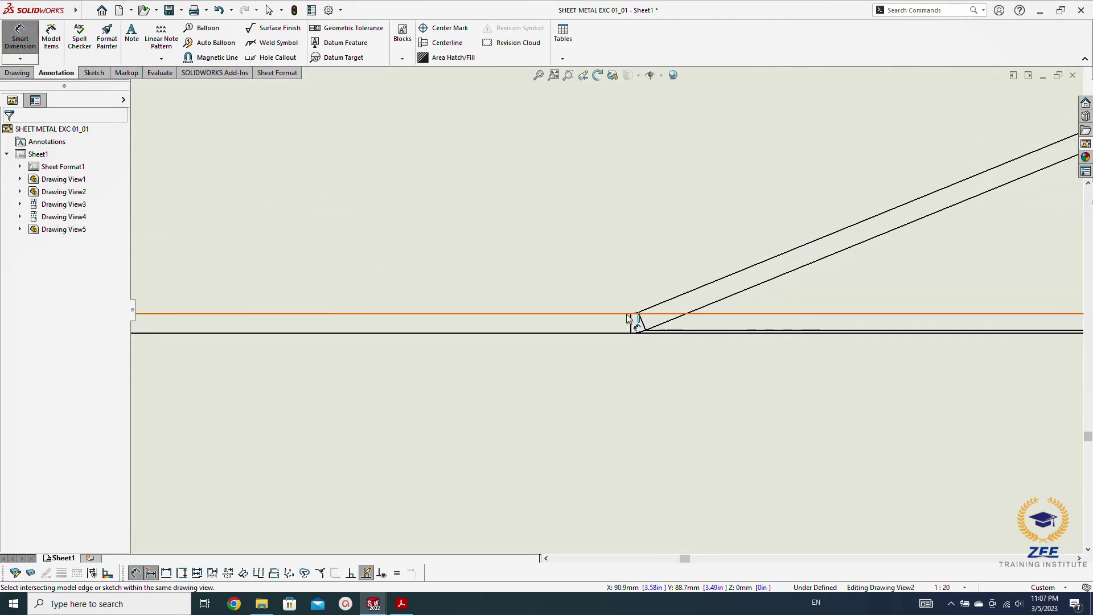
pyautogui.rightClick(610, 313)
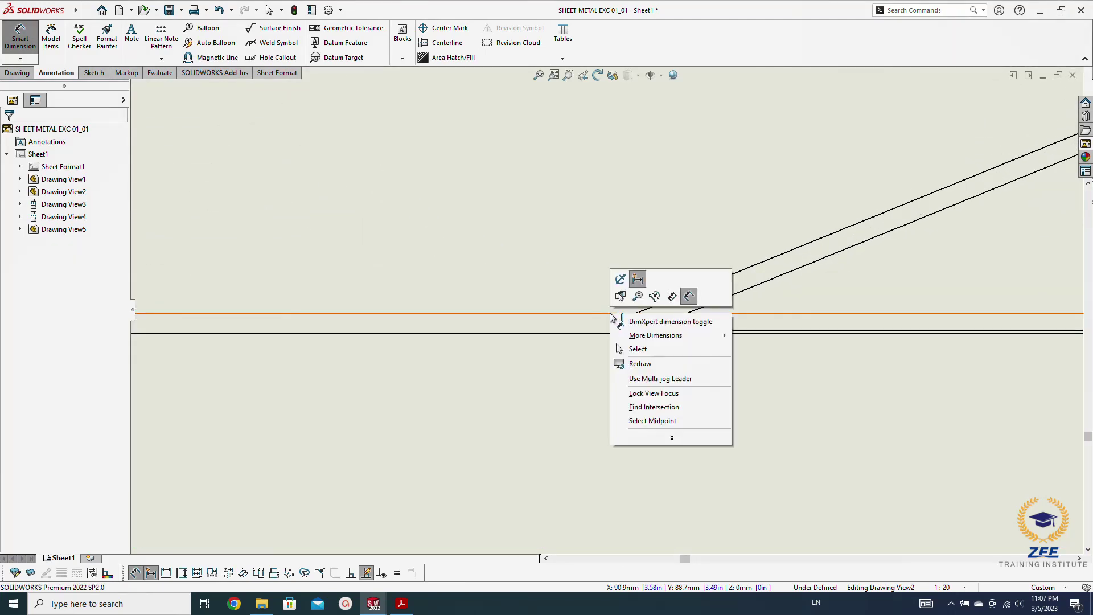
pyautogui.click(660, 407)
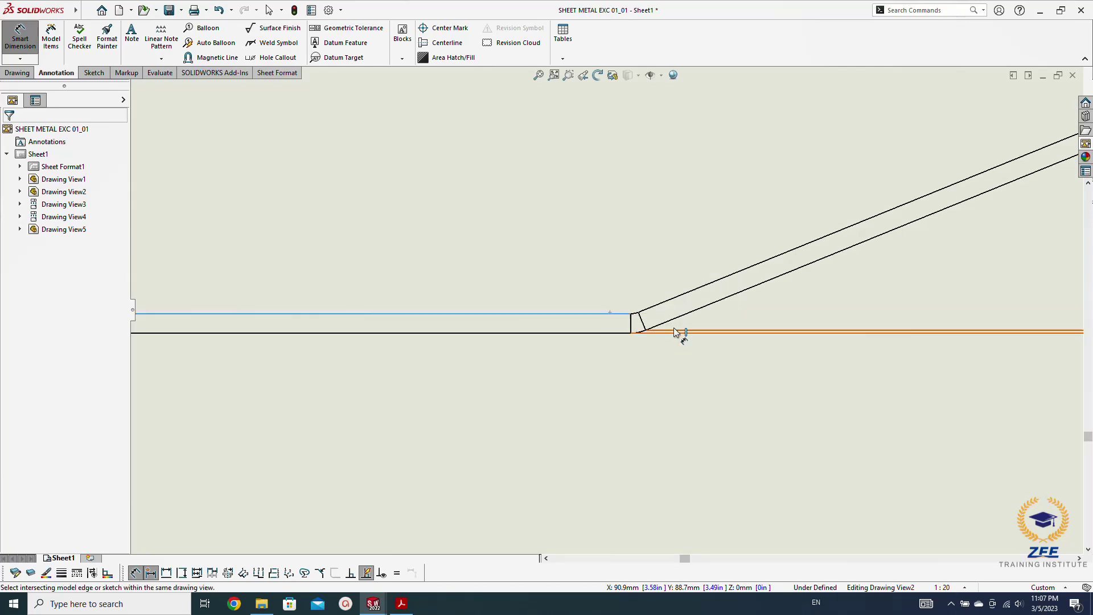
pyautogui.click(665, 303)
pyautogui.scroll(5, 610, 292)
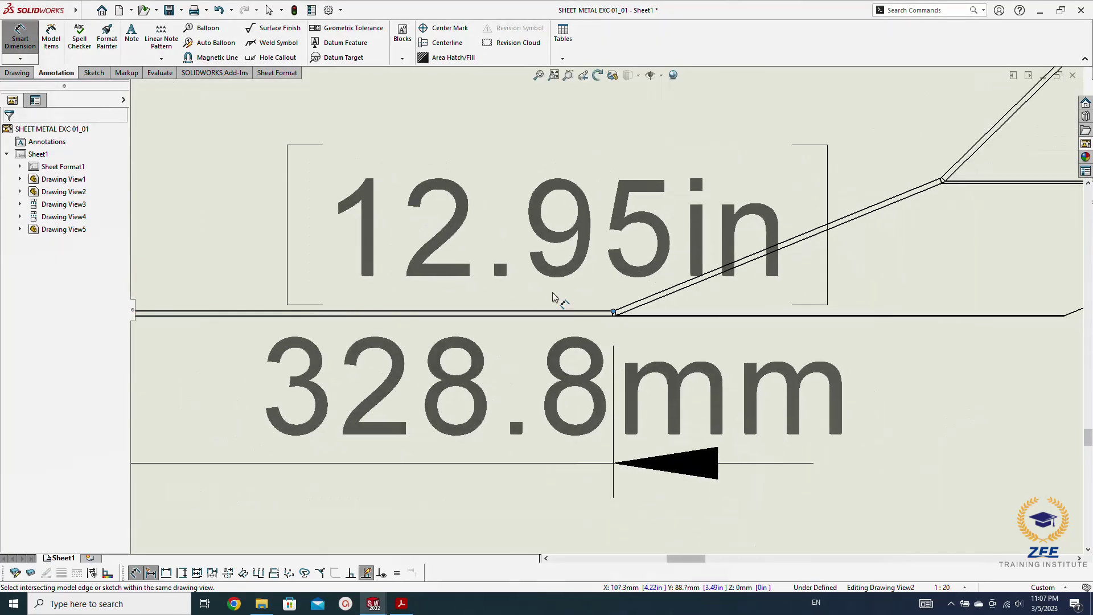
pyautogui.click(558, 220)
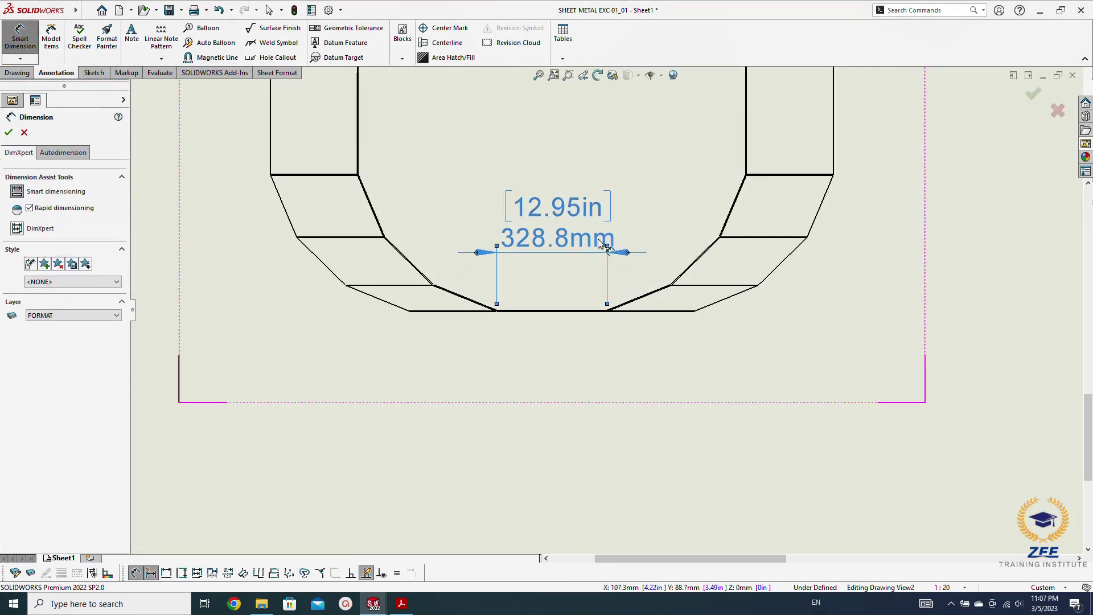
# Set the mass/section properties length to one decimal place in the drawing's document units
pyautogui.scroll(3, 626, 296)
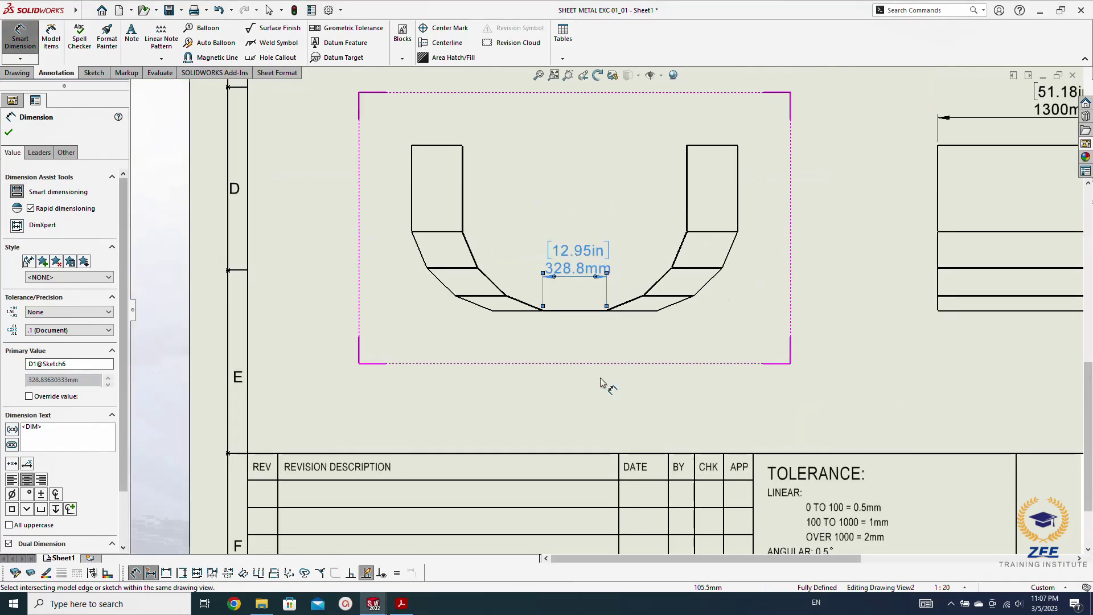
pyautogui.click(603, 414)
pyautogui.scroll(4, 603, 415)
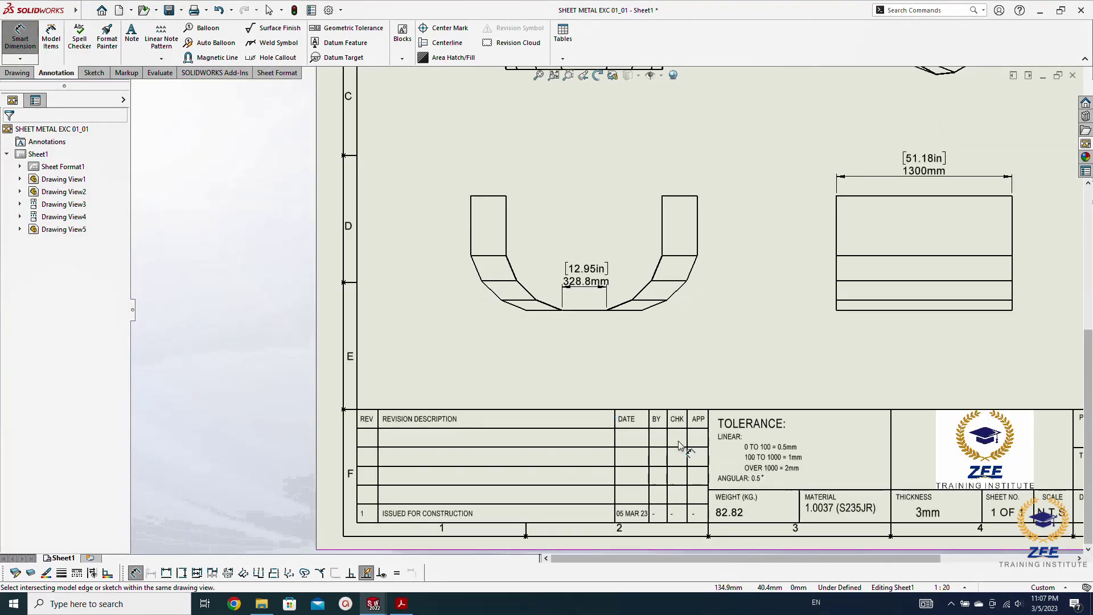
pyautogui.press('Escape')
pyautogui.click(1040, 589)
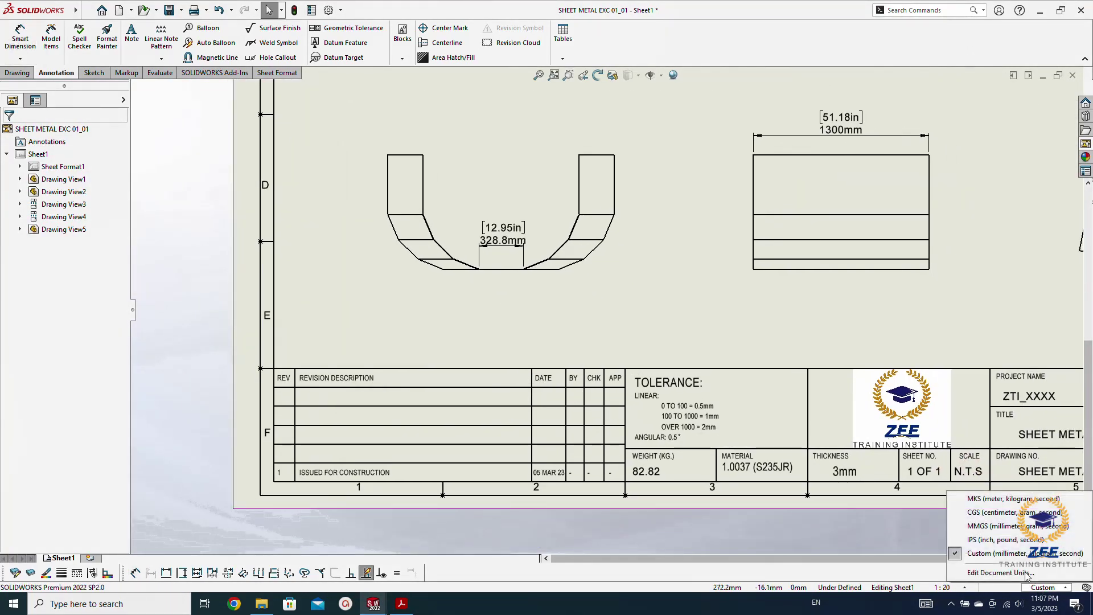
pyautogui.click(1002, 572)
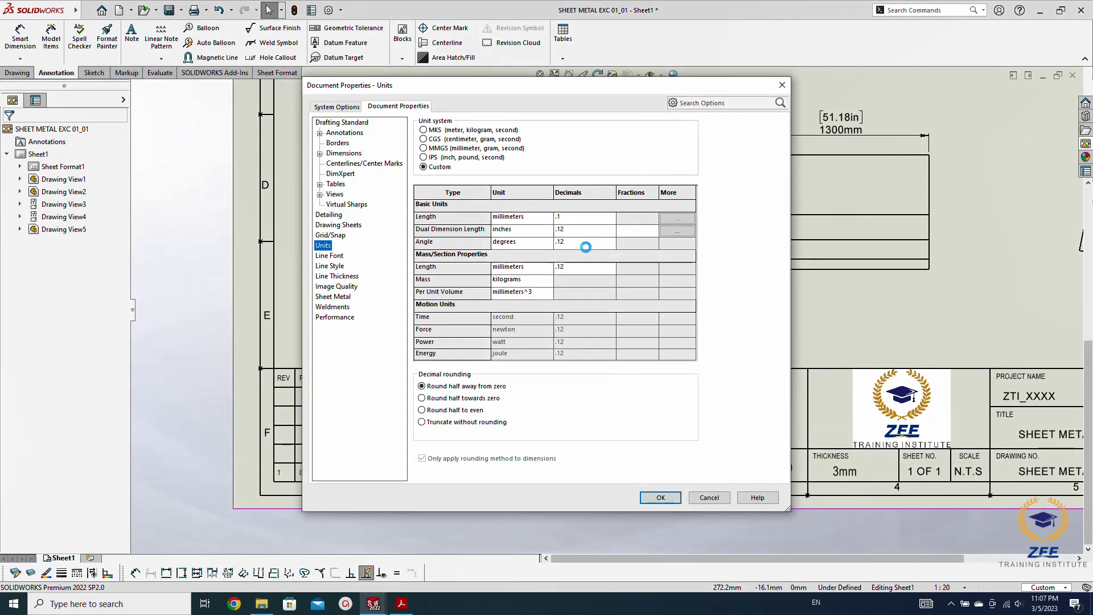
pyautogui.click(610, 268)
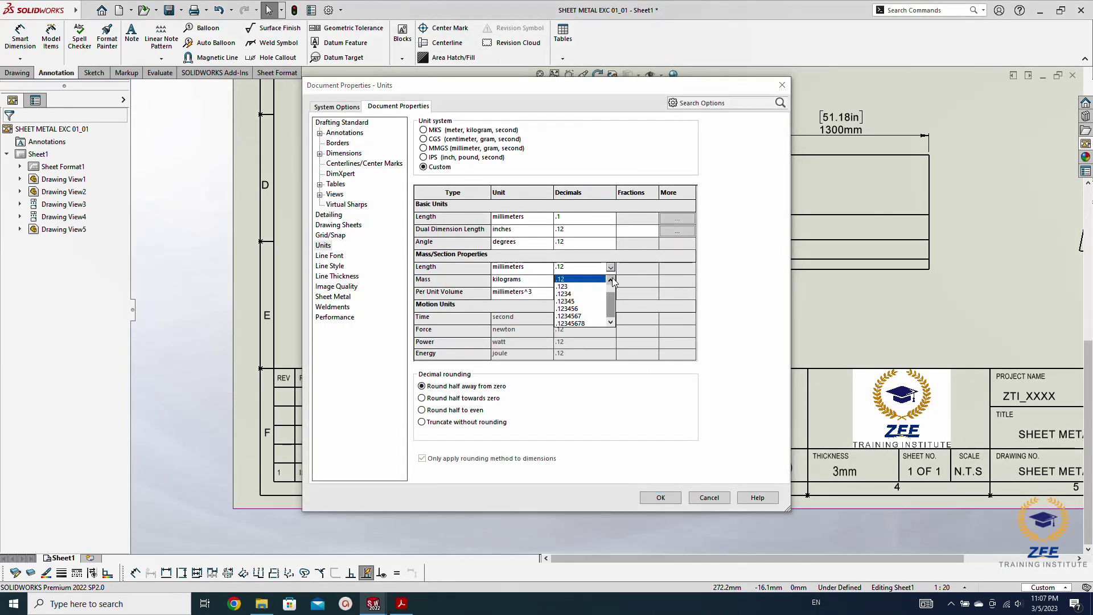
pyautogui.click(576, 279)
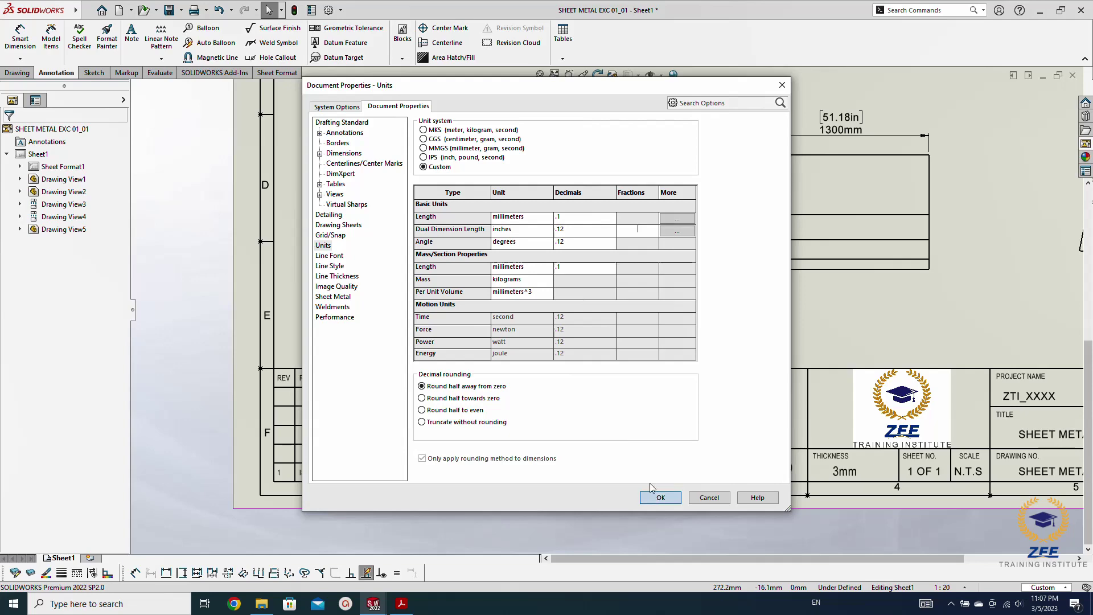
pyautogui.click(656, 496)
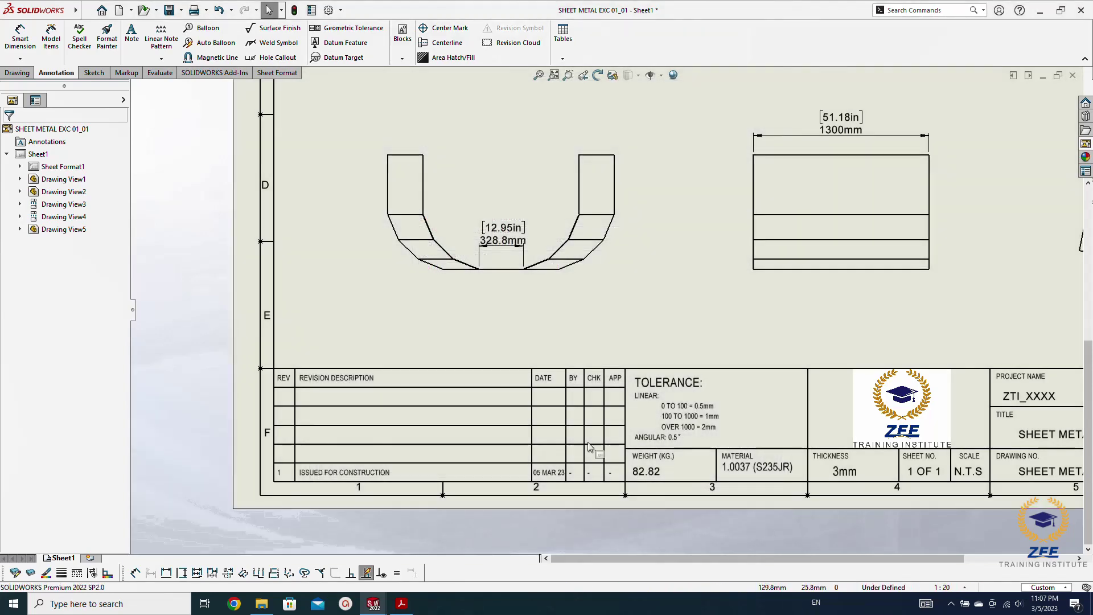
# Turn off dual dimensions display in the drawing's dimension settings so dimensions appear in millimetres only
pyautogui.click(329, 10)
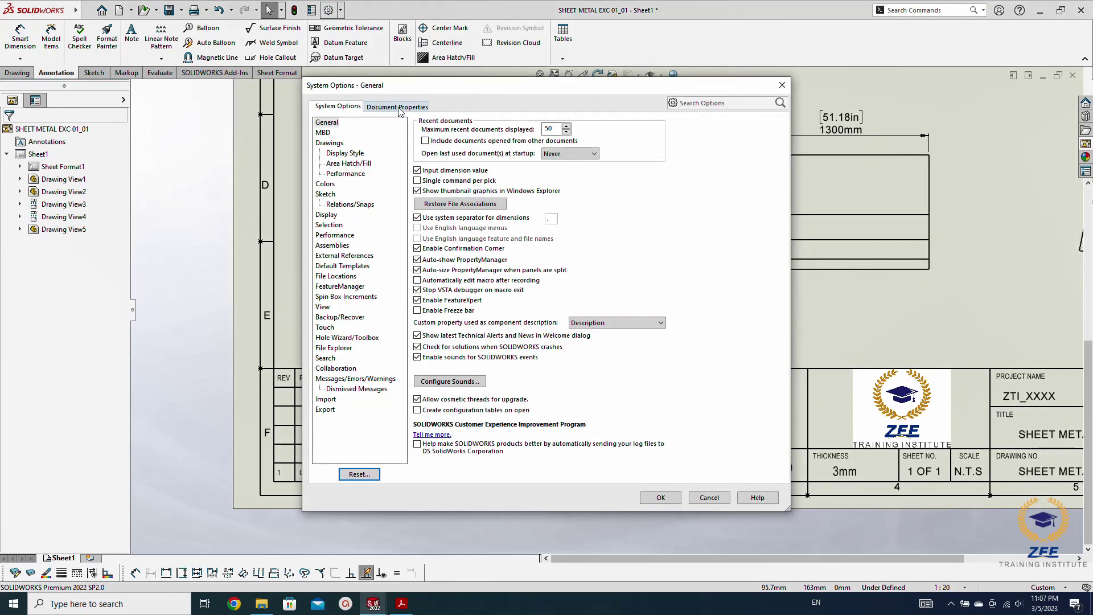
pyautogui.click(398, 106)
pyautogui.click(345, 154)
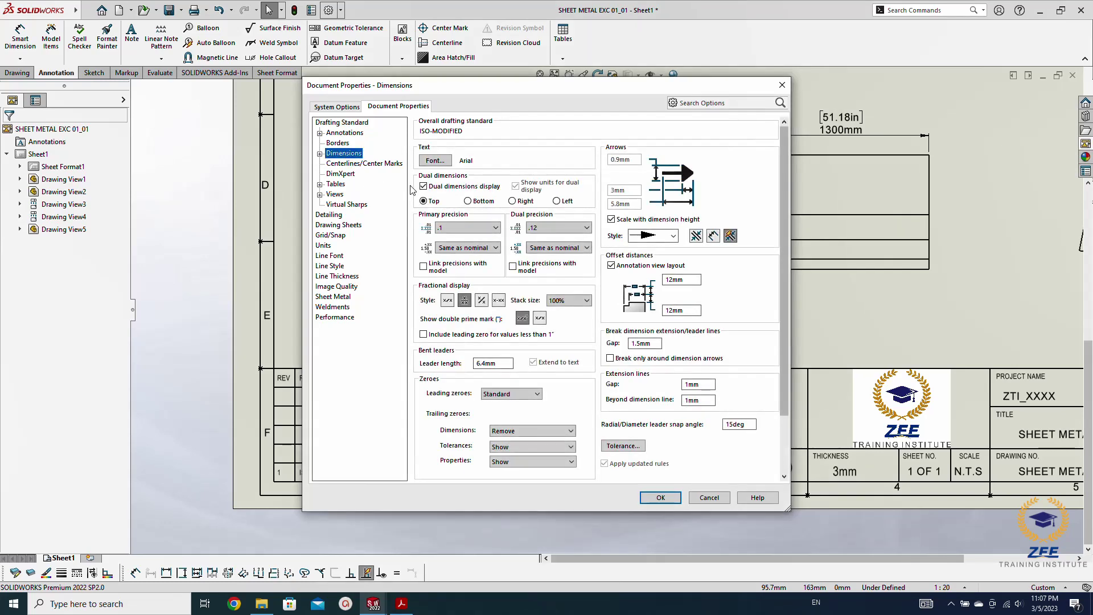
pyautogui.click(660, 498)
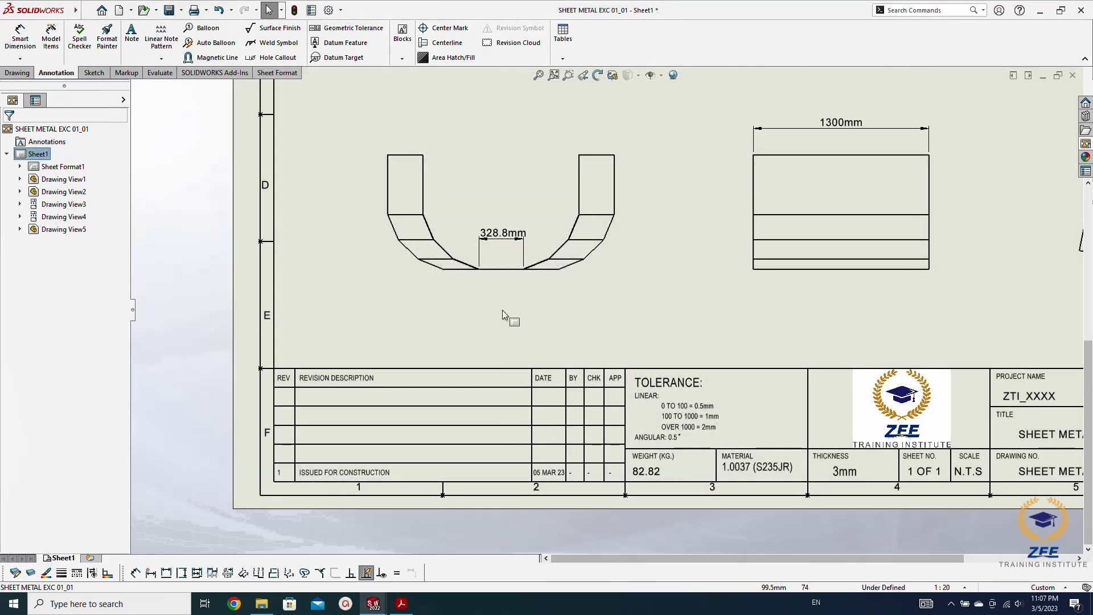
# Check the reference PDF drawing and dimension the inner width between the U-shaped view's two upright legs, placing it above the view
pyautogui.click(401, 606)
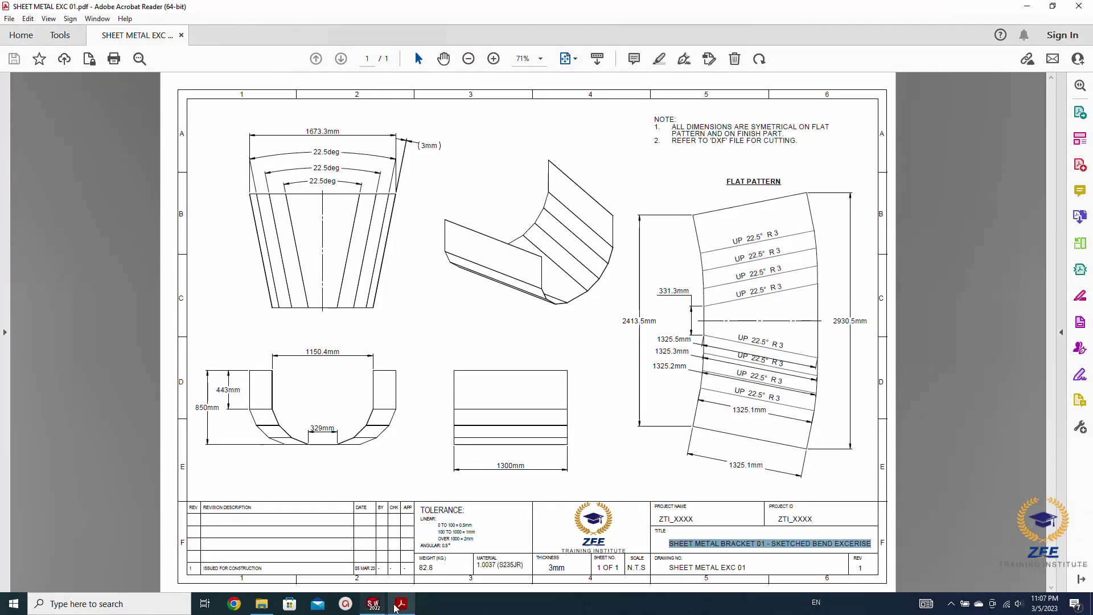
pyautogui.click(373, 605)
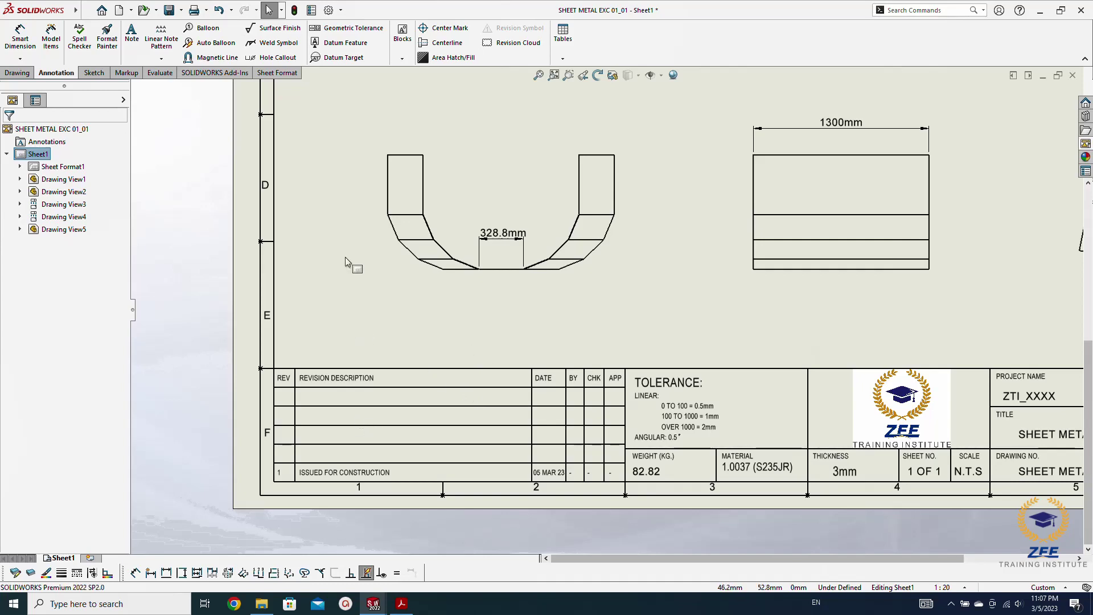
pyautogui.moveTo(345, 257); pyautogui.dragTo(356, 219, button='right')
pyautogui.scroll(-14, 462, 159)
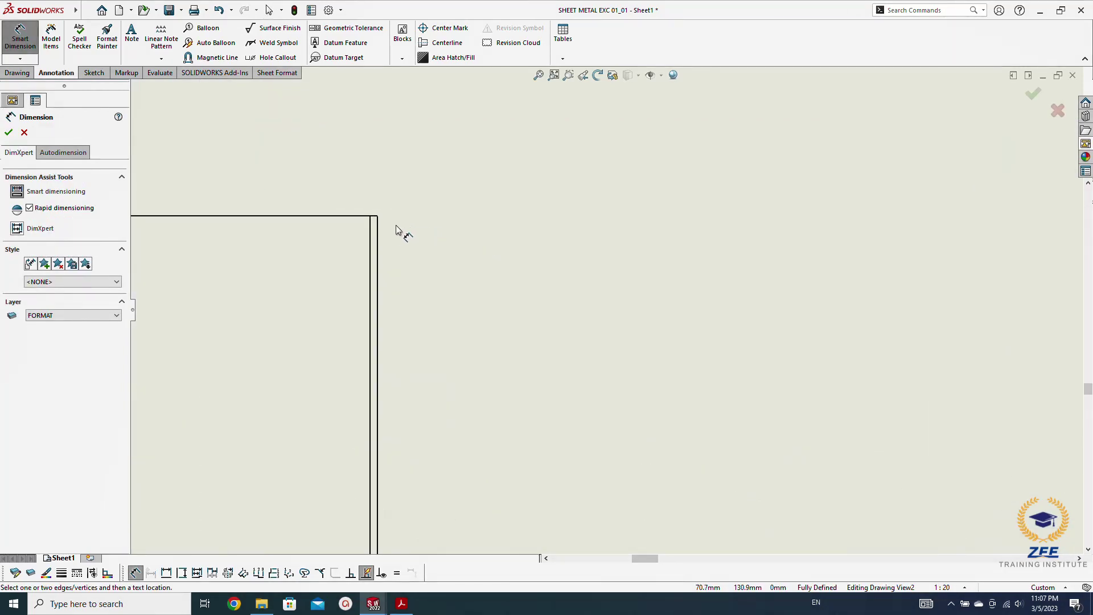
pyautogui.click(378, 233)
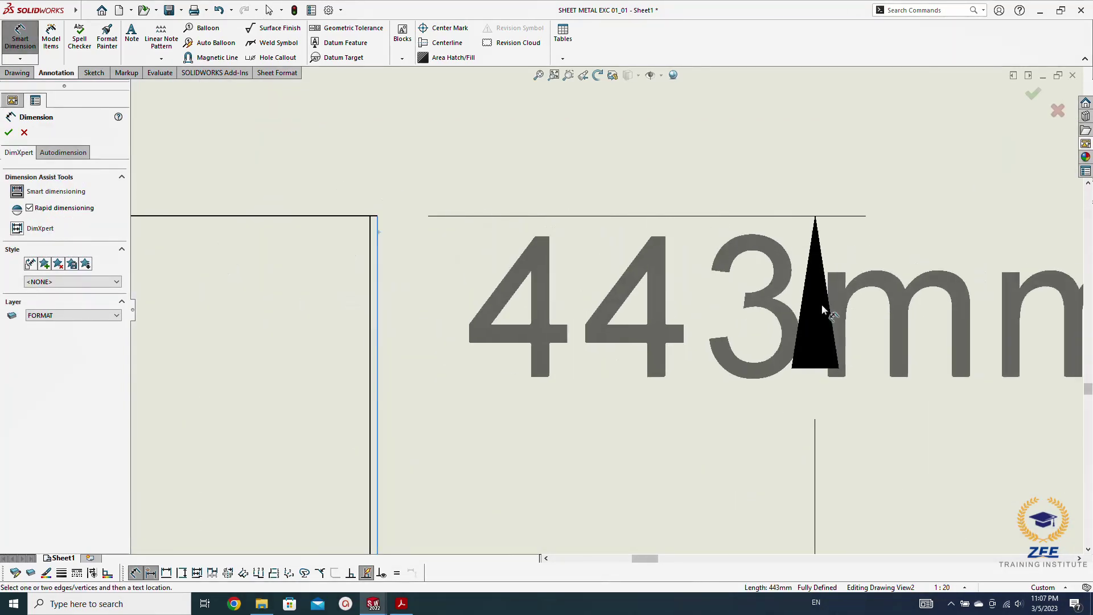
pyautogui.scroll(5, 794, 300)
pyautogui.moveTo(794, 300); pyautogui.dragTo(122, 217, button='middle')
pyautogui.scroll(-4, 669, 222)
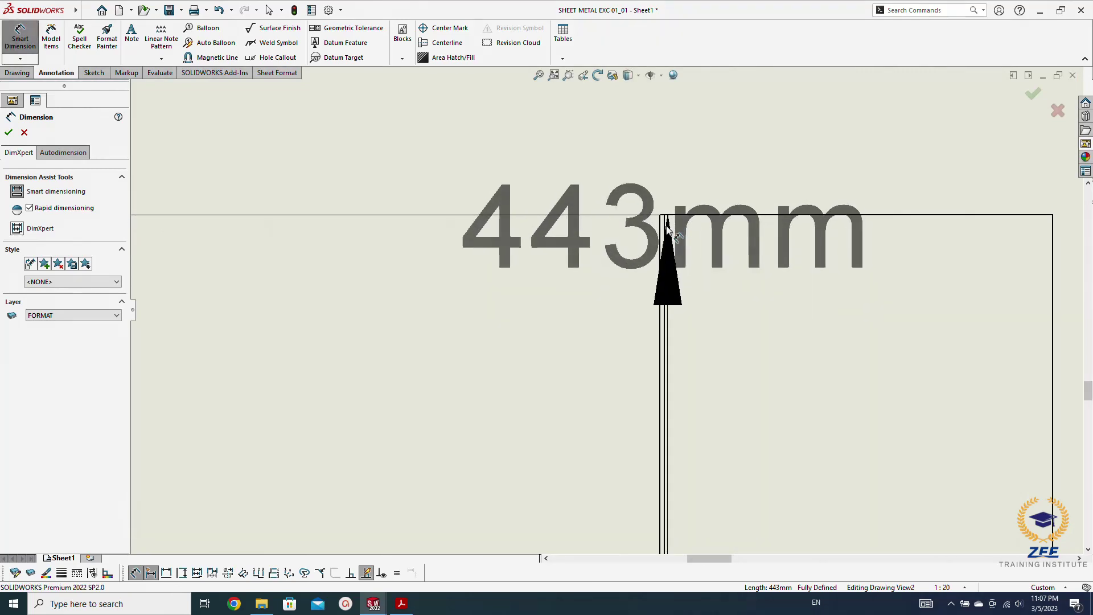
pyautogui.click(662, 232)
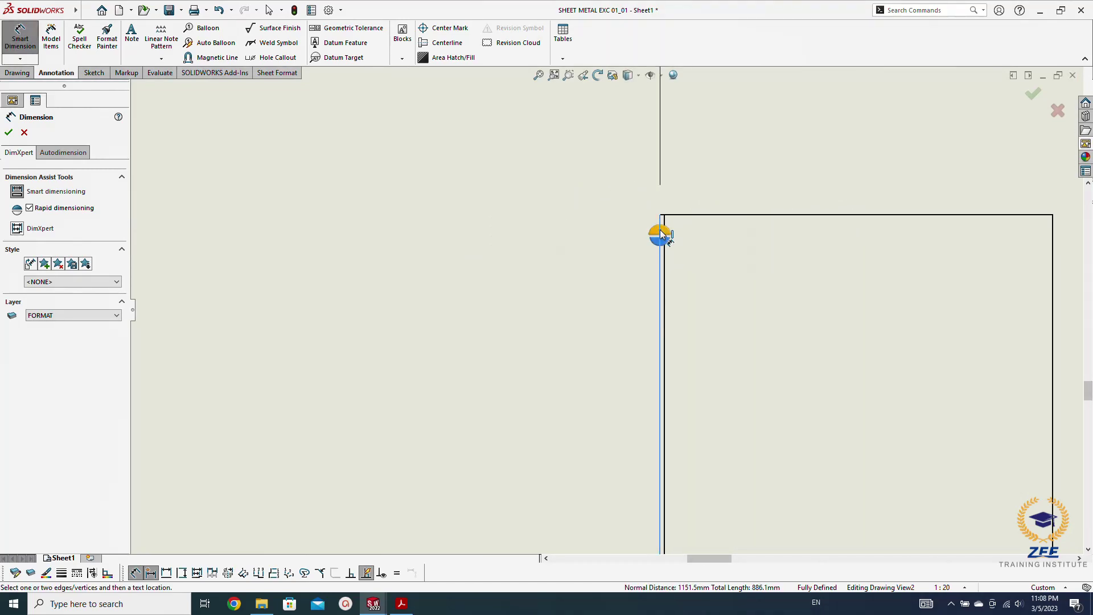
pyautogui.scroll(7, 555, 305)
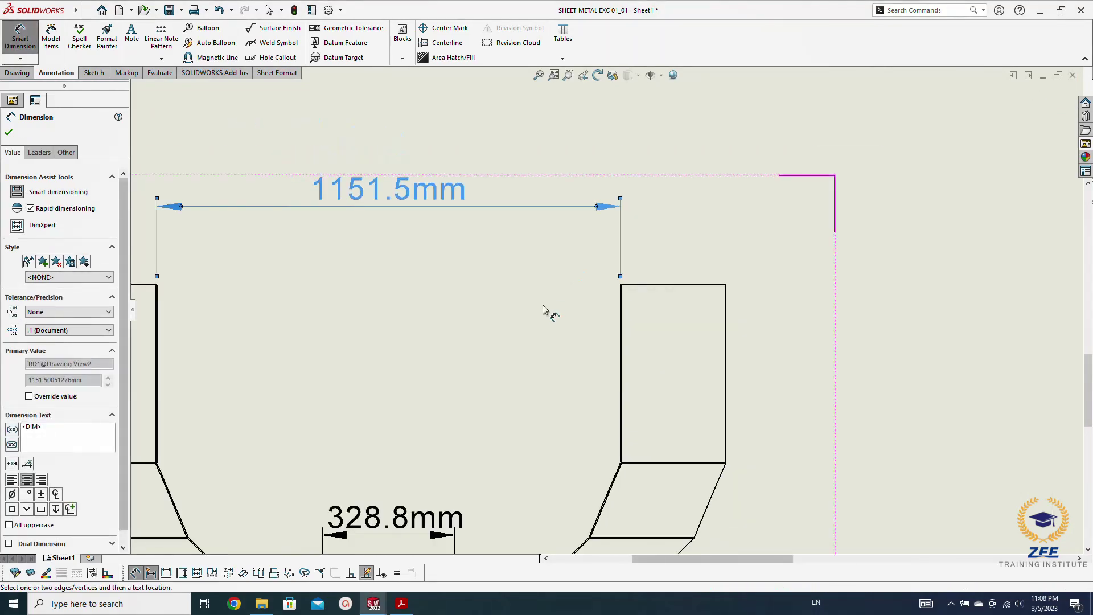
pyautogui.click(259, 345)
# Dimension the U-shaped view's overall height from the outer bottom edge to the left leg's top edge, placing it left of the view
pyautogui.scroll(2, 284, 387)
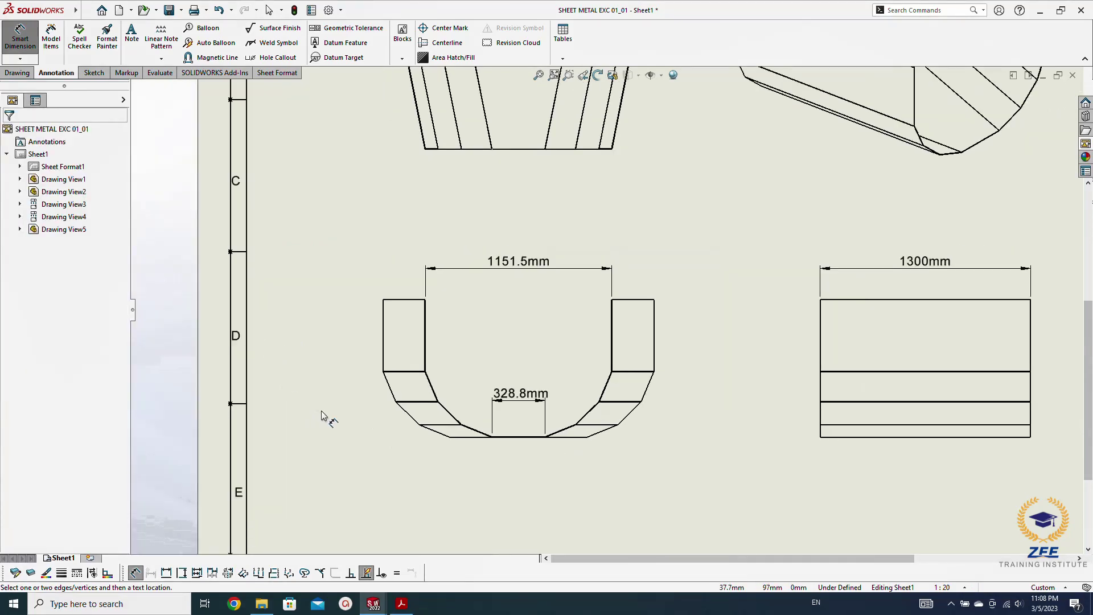
pyautogui.scroll(-10, 476, 458)
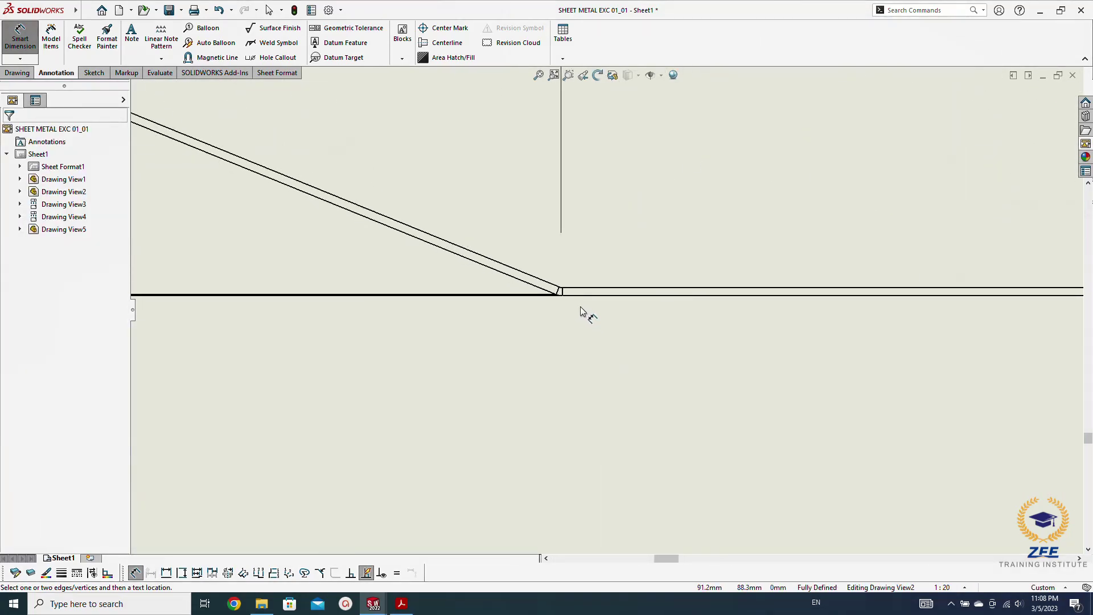
pyautogui.click(564, 295)
pyautogui.scroll(10, 561, 285)
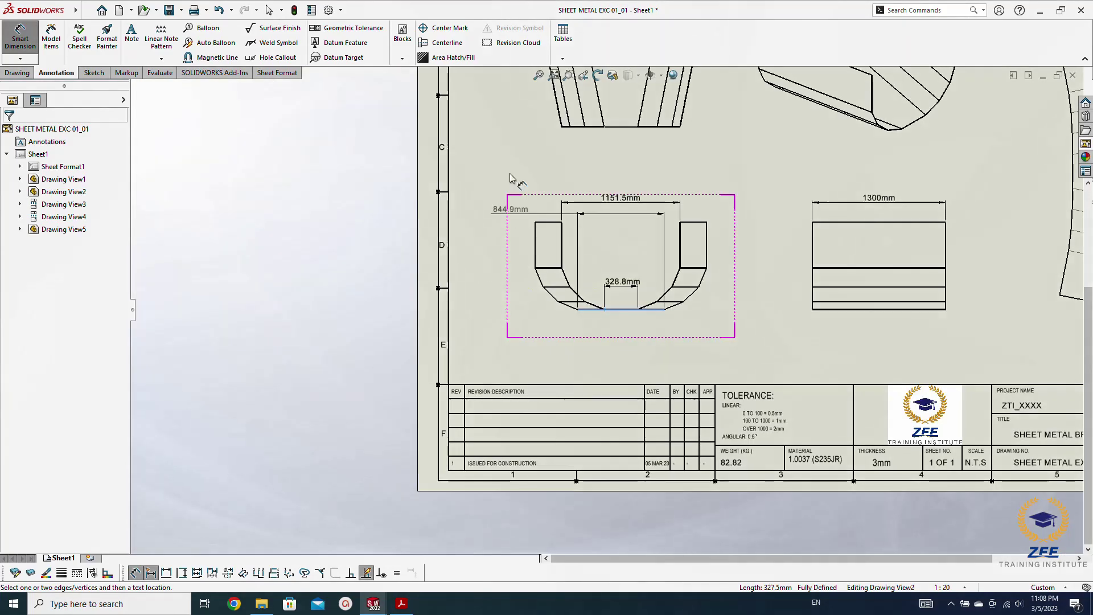
pyautogui.scroll(-10, 561, 272)
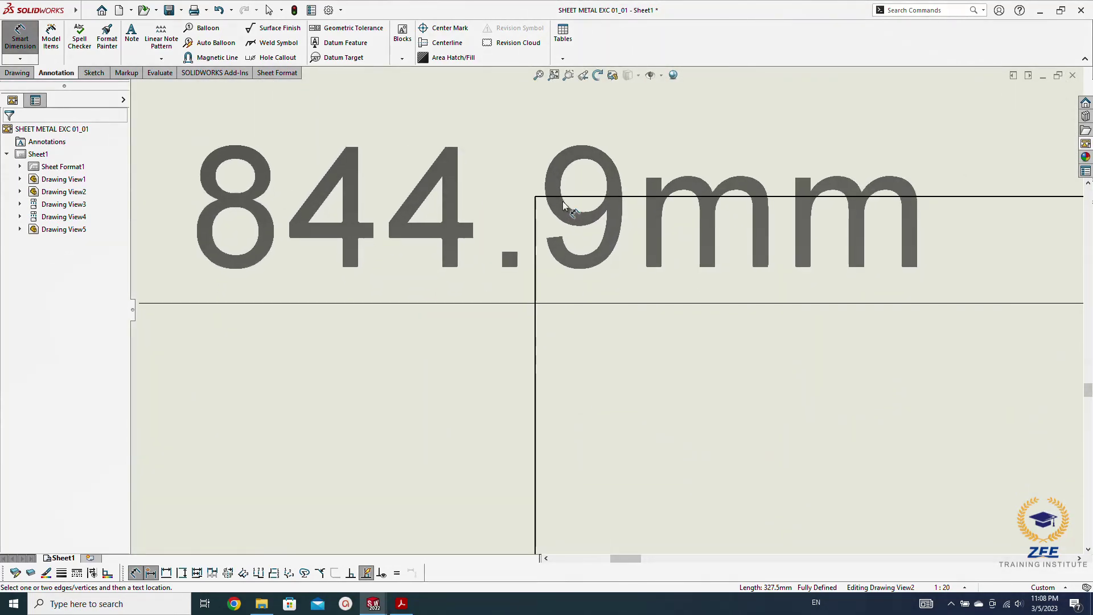
pyautogui.click(563, 197)
pyautogui.click(563, 200)
pyautogui.scroll(10, 562, 299)
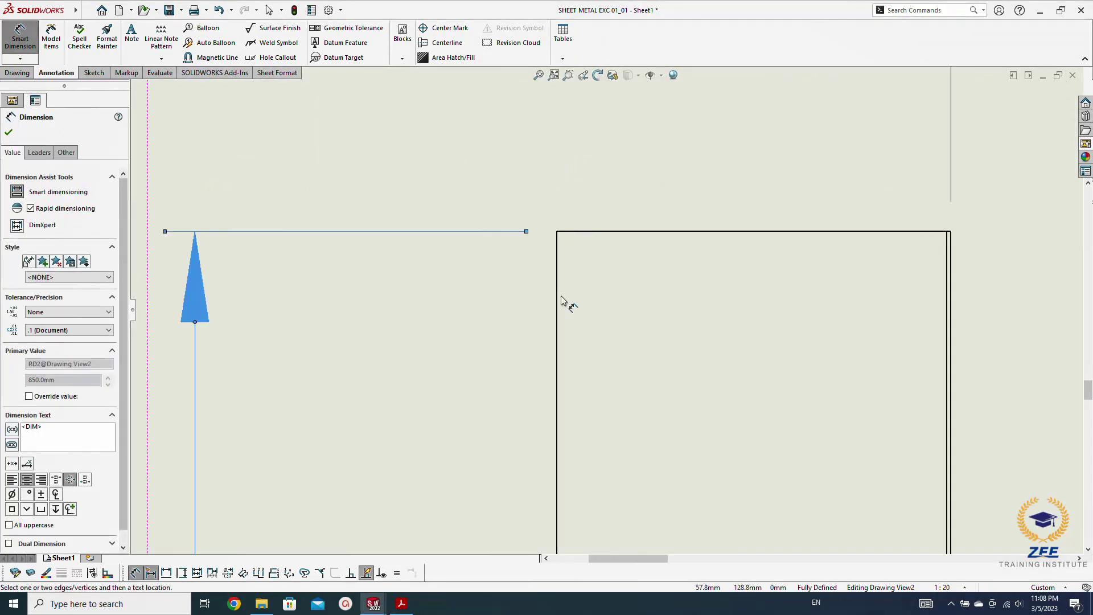
pyautogui.click(446, 440)
# Dimension the angle between the two innermost bend lines of the trapezoidal view, placing it above the view
pyautogui.scroll(1, 544, 260)
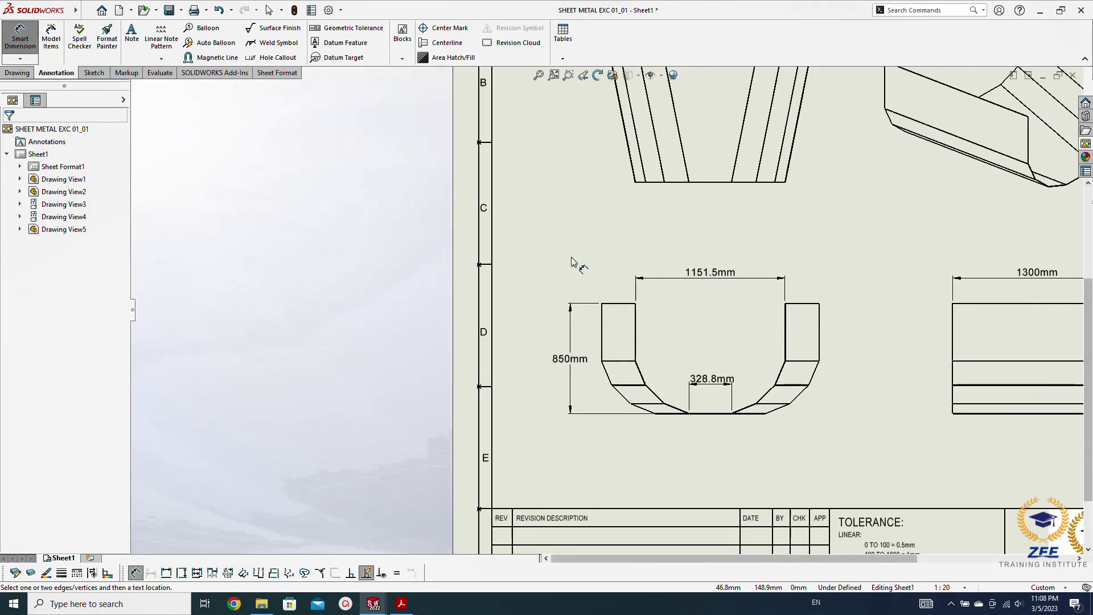
pyautogui.moveTo(572, 260); pyautogui.dragTo(322, 316, button='middle')
pyautogui.scroll(1, 327, 301)
pyautogui.scroll(-4, 538, 157)
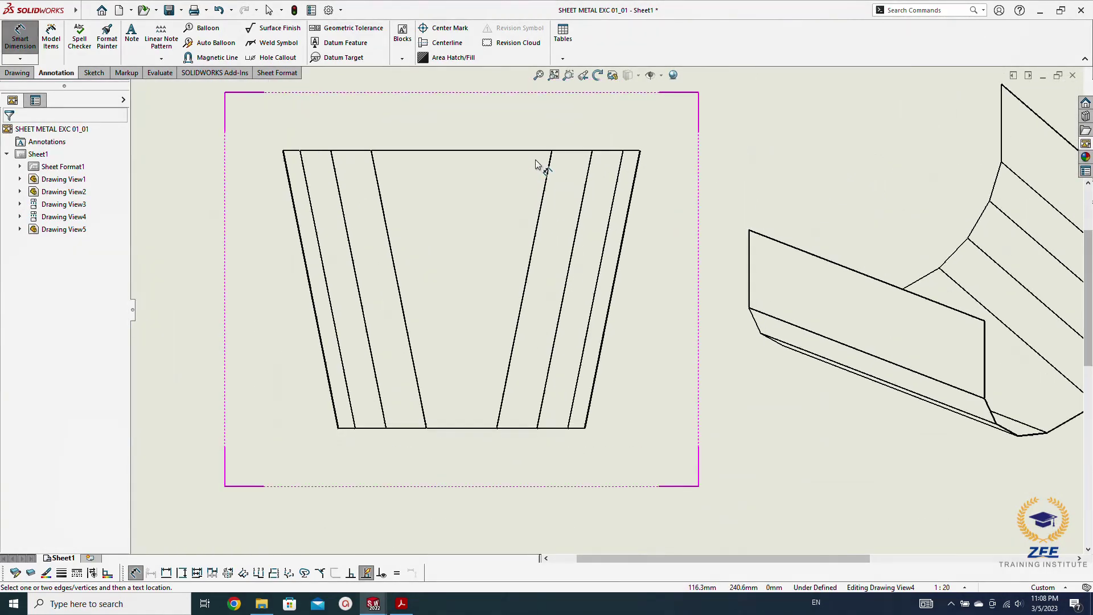
pyautogui.click(551, 166)
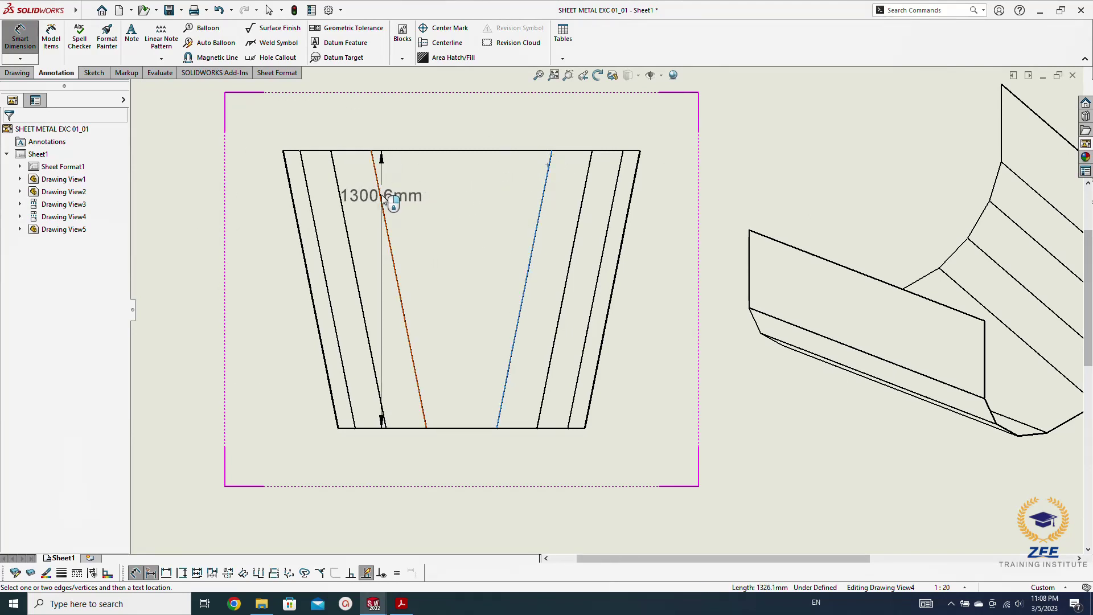
pyautogui.click(384, 200)
pyautogui.click(387, 203)
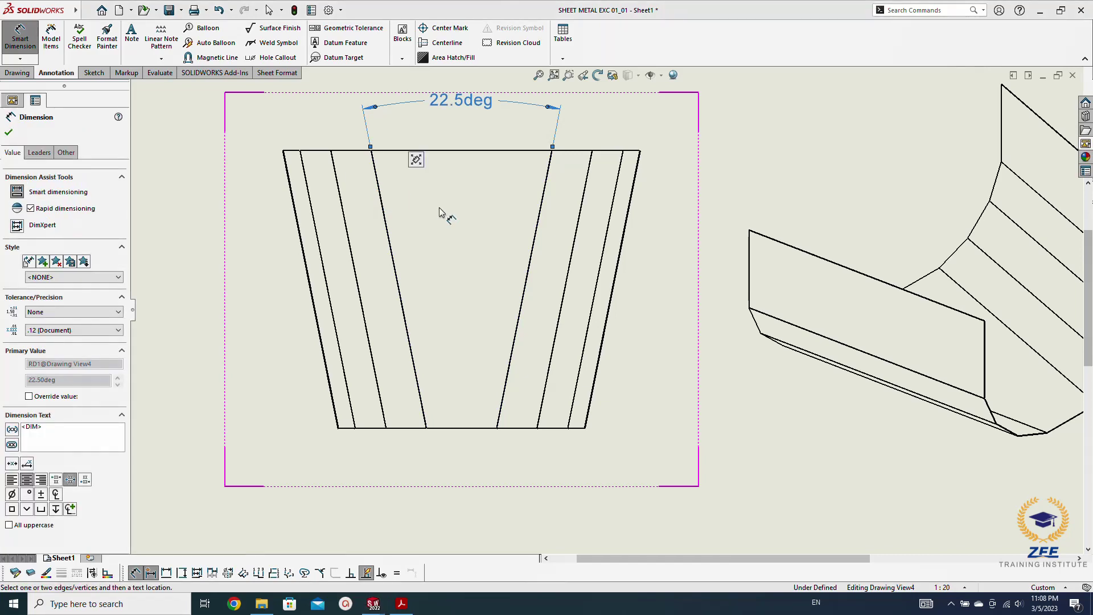
# Dimension the angles between the middle and outer pairs of bend lines in the trapezoidal view, stacking them above the innermost angle
pyautogui.click(556, 236)
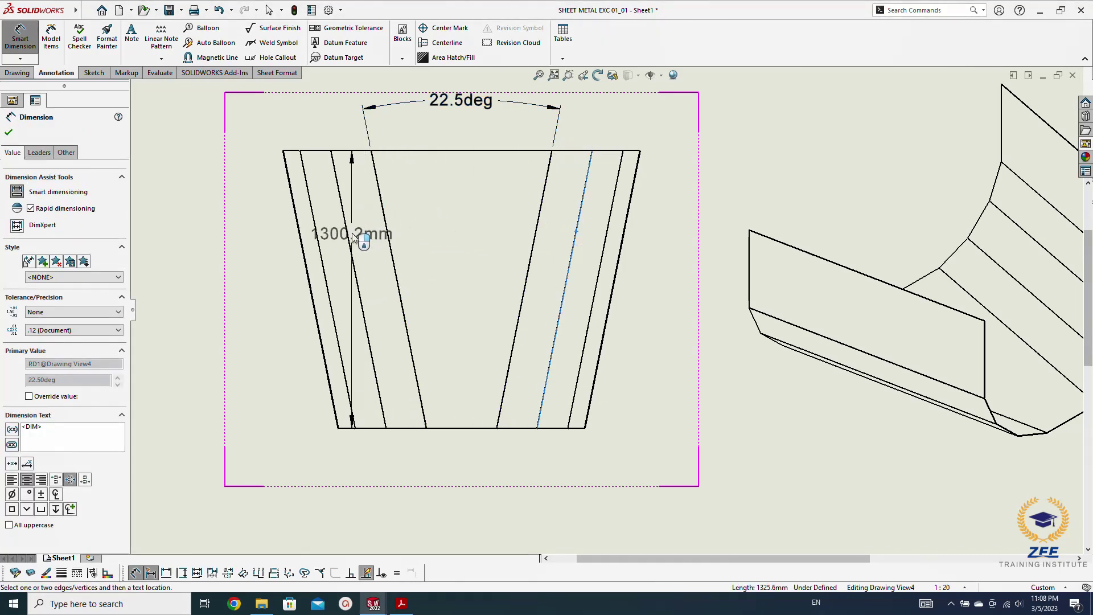
pyautogui.click(351, 238)
pyautogui.click(354, 244)
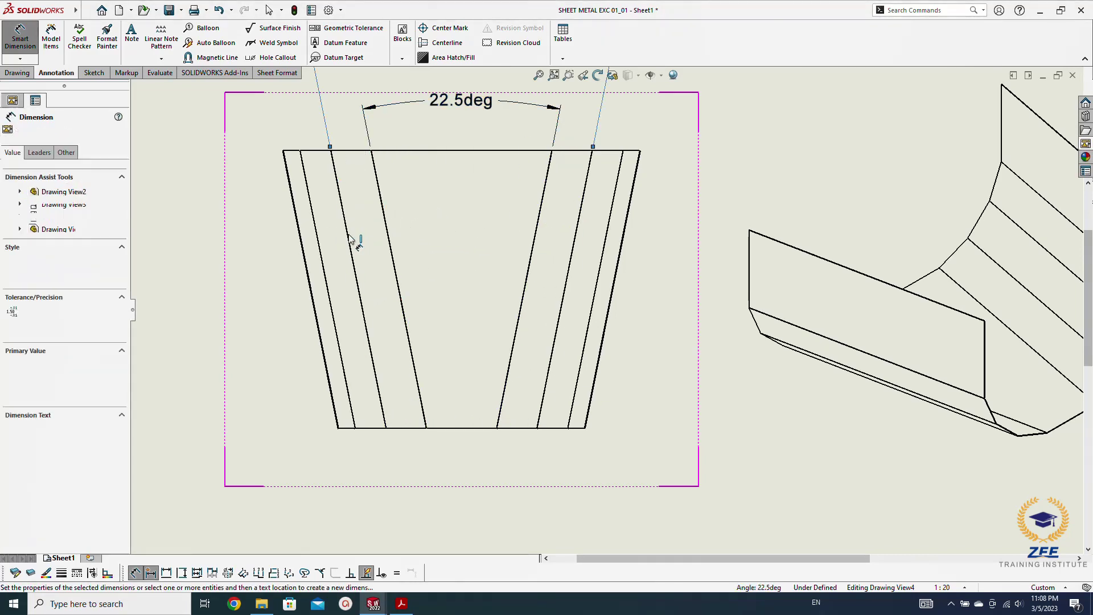
pyautogui.click(320, 248)
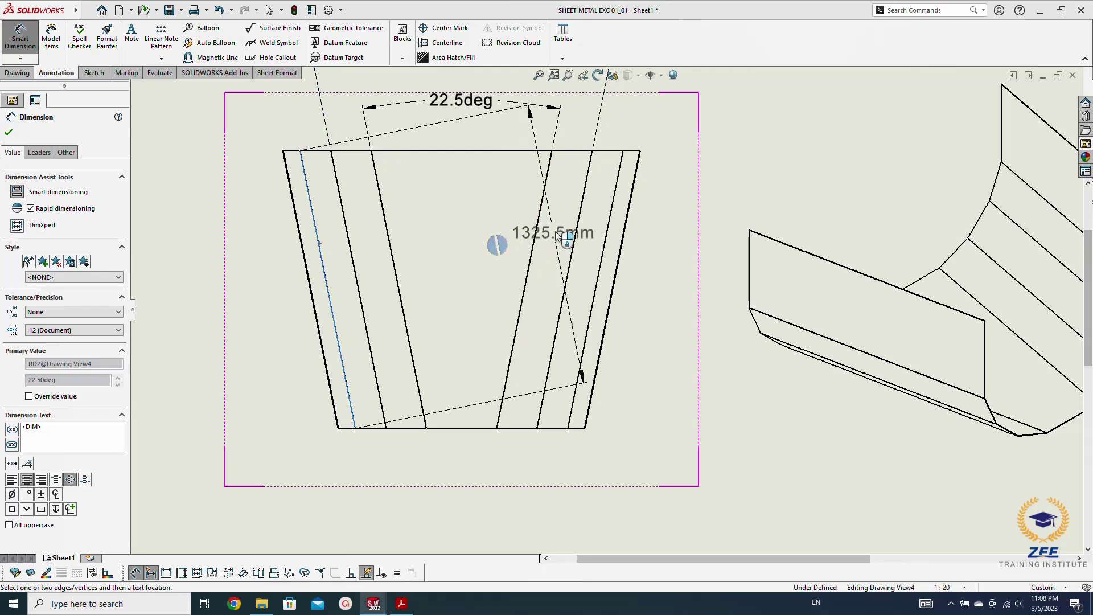
pyautogui.click(606, 234)
pyautogui.click(606, 233)
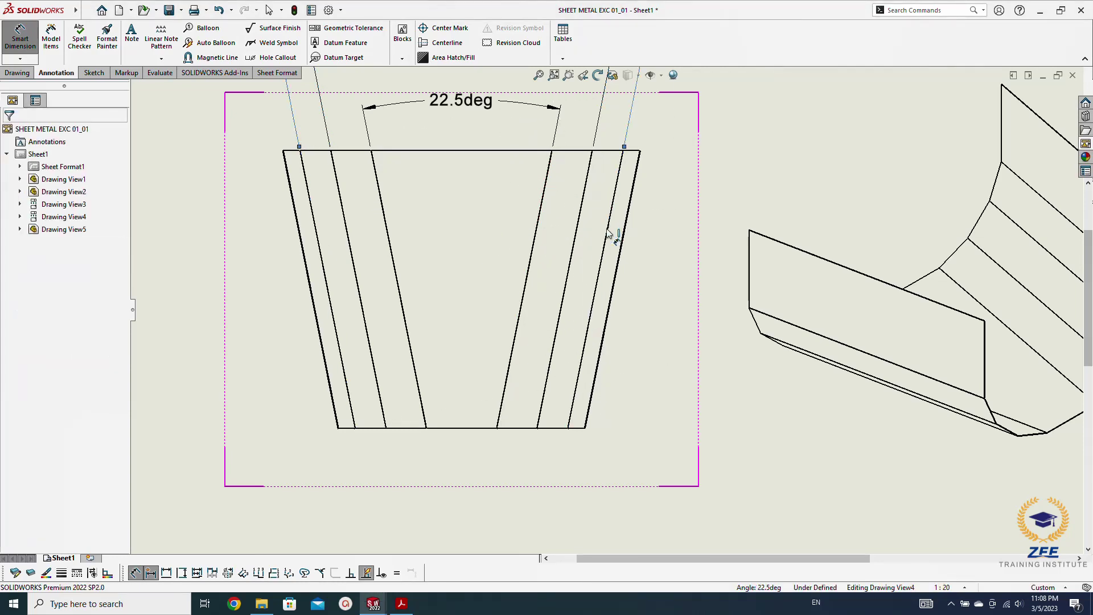
pyautogui.scroll(3, 606, 239)
pyautogui.press('Escape')
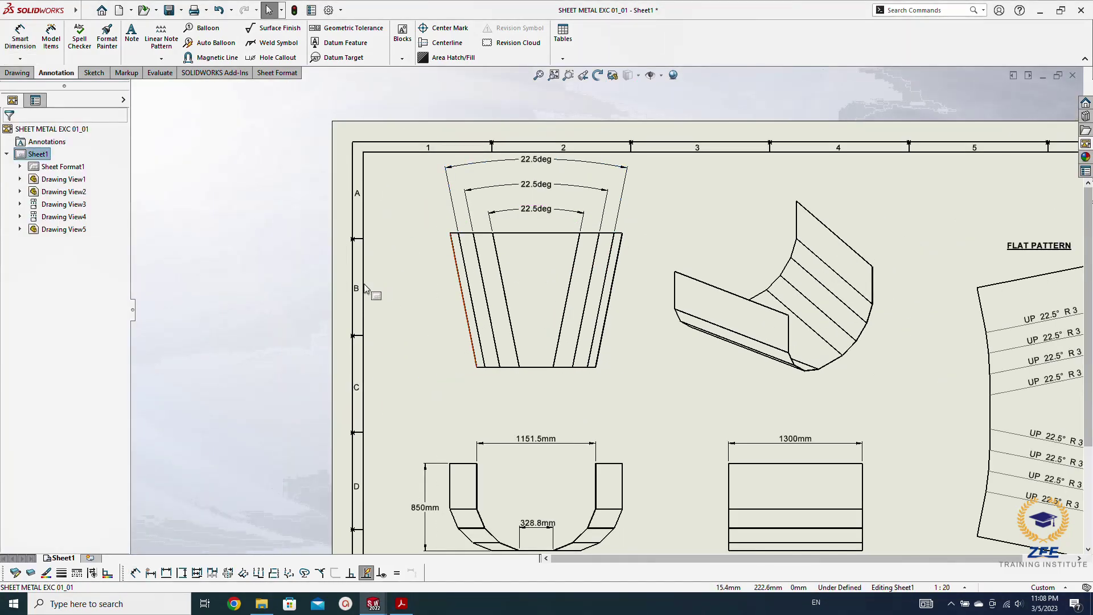
# Switch to the SHEET METAL EXC 01_01 part window and inspect the folded bracket in 3D
pyautogui.scroll(2, 401, 398)
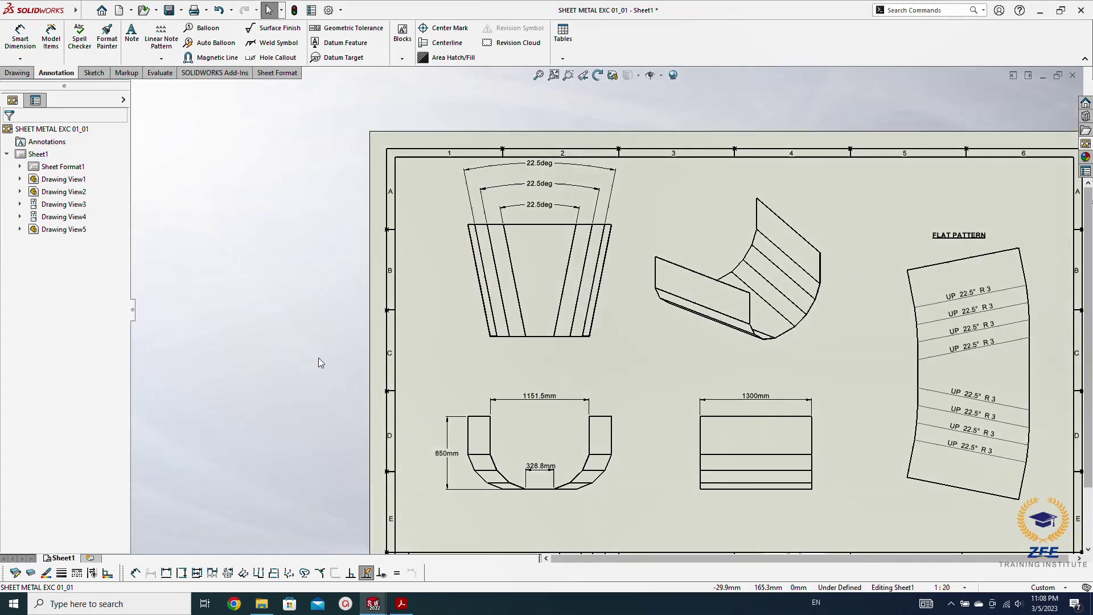
pyautogui.press('f')
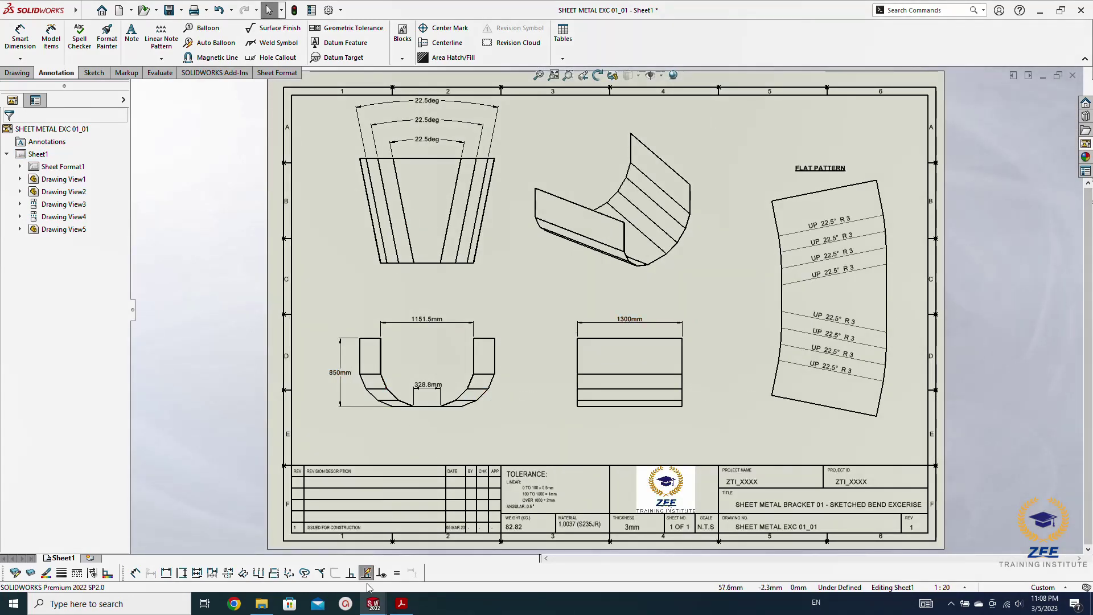
pyautogui.click(435, 526)
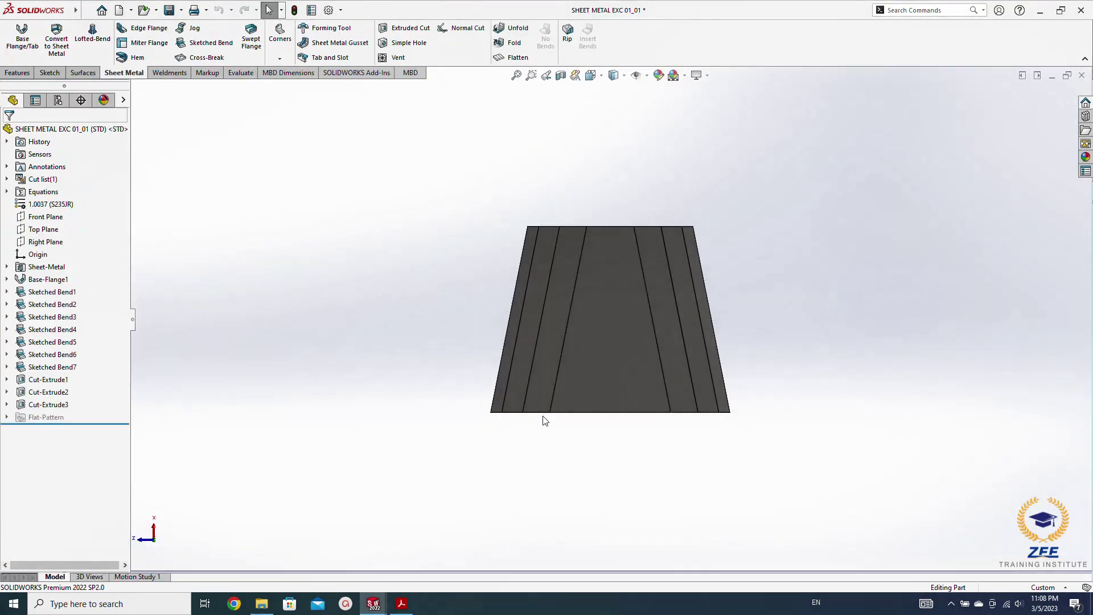
pyautogui.moveTo(544, 420); pyautogui.dragTo(883, 406, button='middle')
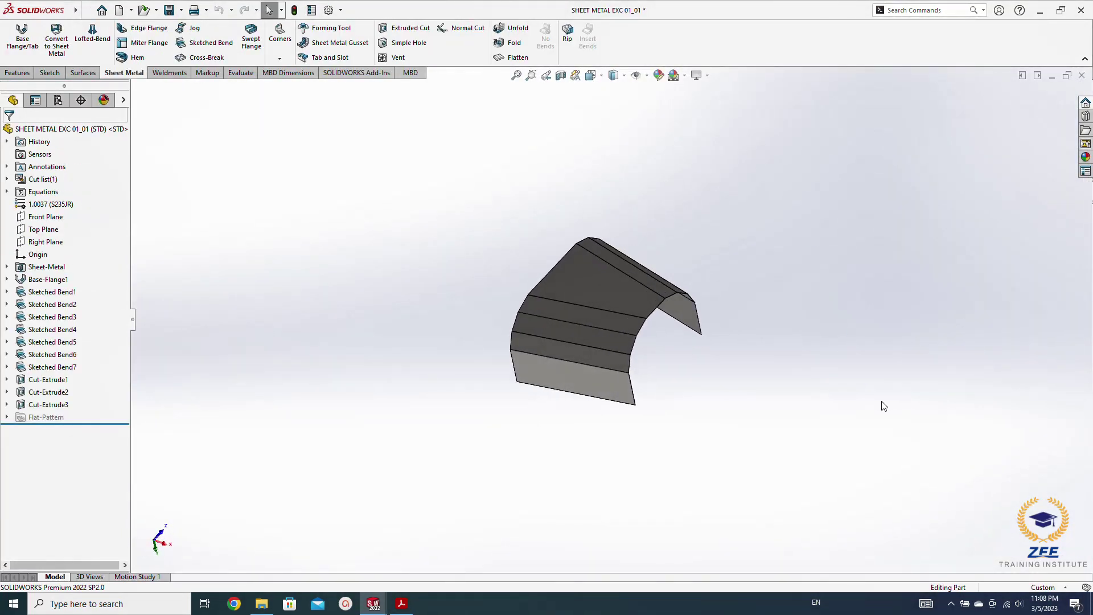